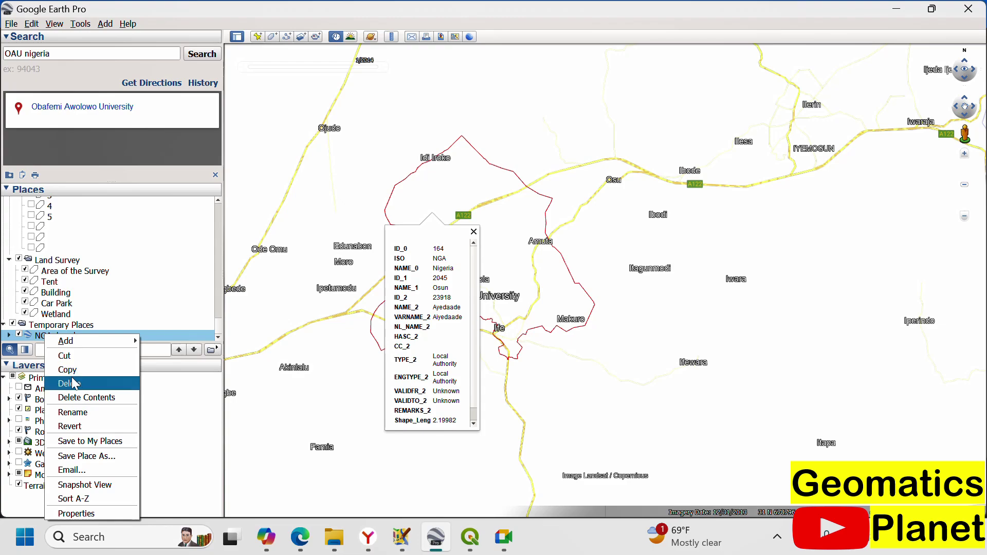
Delete the NGA_lga.shp layer from Temporary Places.
click(72, 383)
click(552, 284)
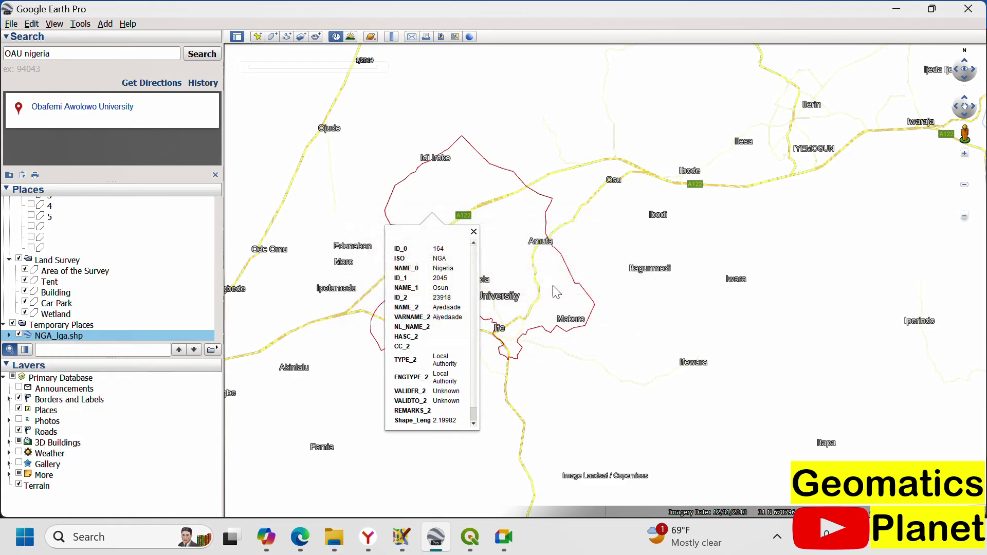
scroll(542, 283, down, 5)
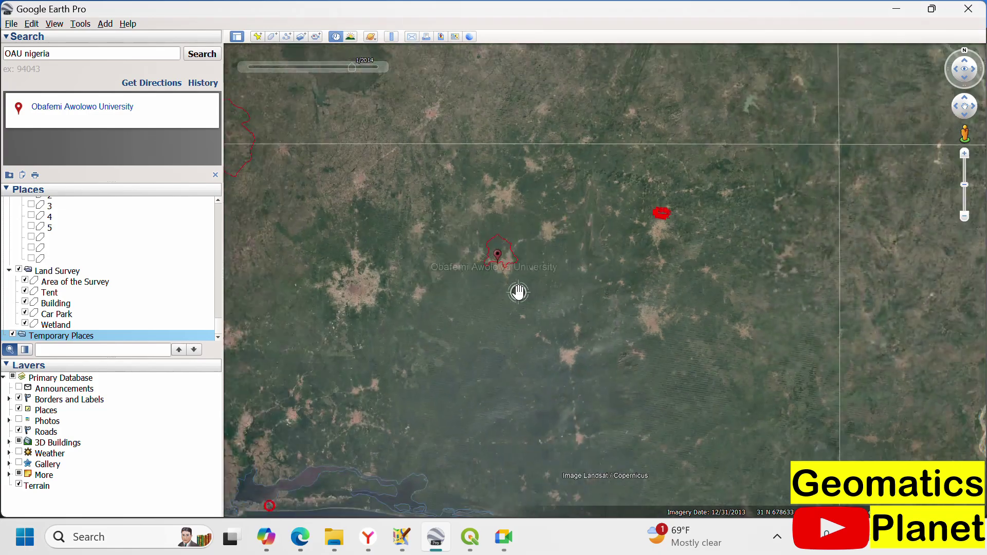
scroll(469, 257, up, 3)
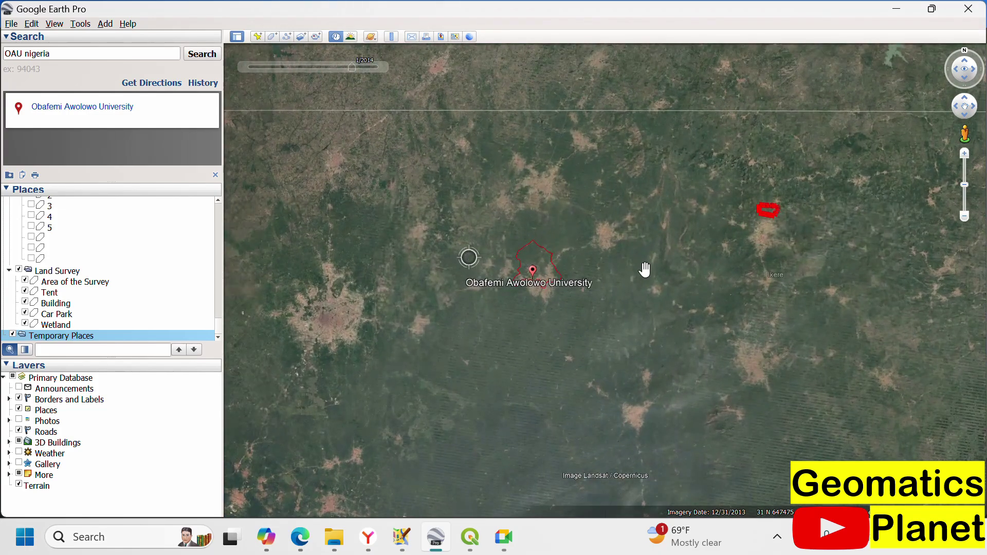
scroll(582, 329, down, 5)
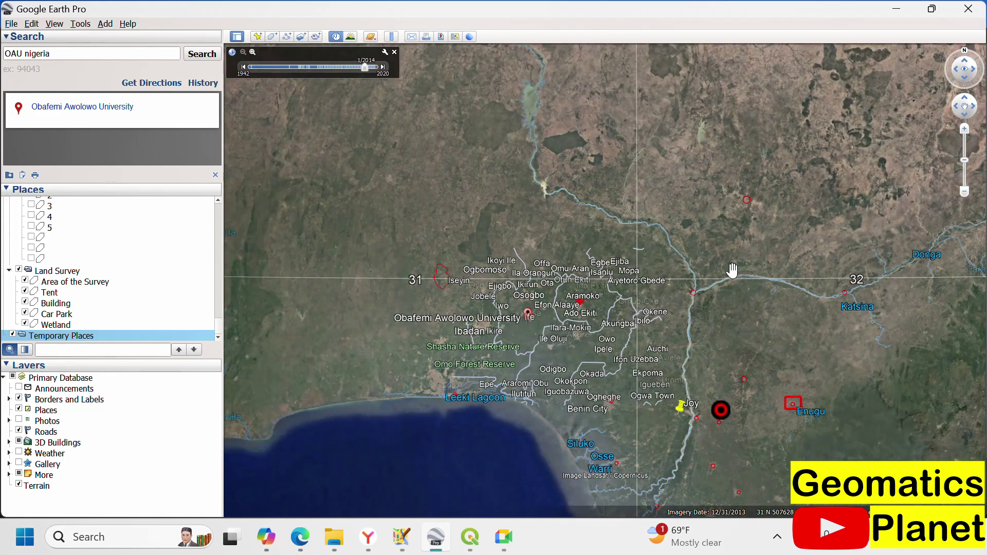
scroll(551, 314, up, 1)
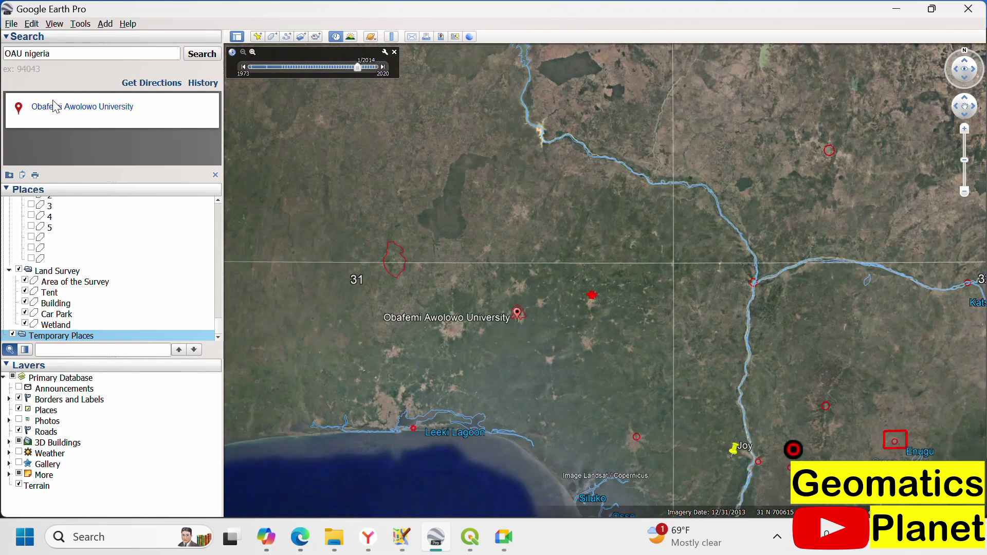
Fly to the Obafemi Awolowo University search result and open the attributes of the red boundary around it.
click(84, 110)
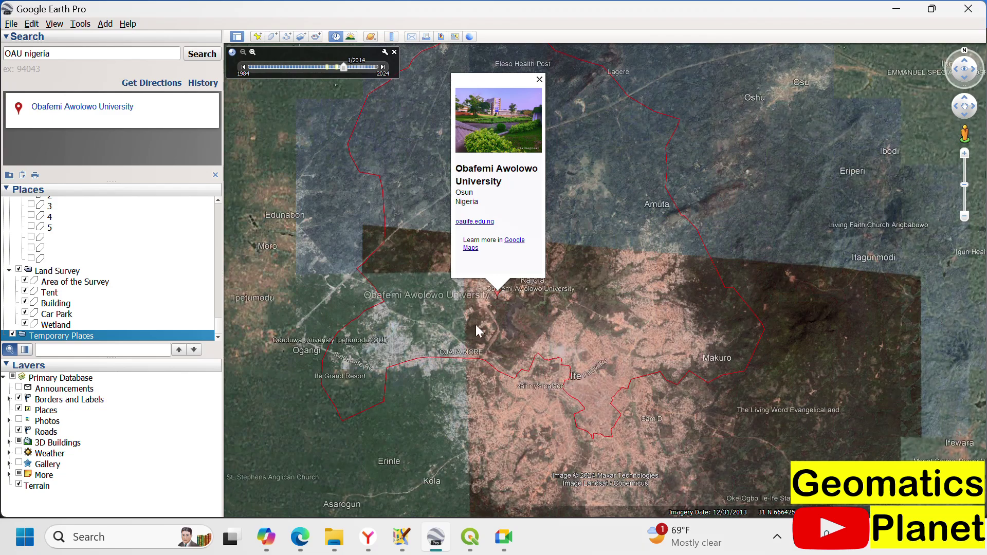
click(532, 342)
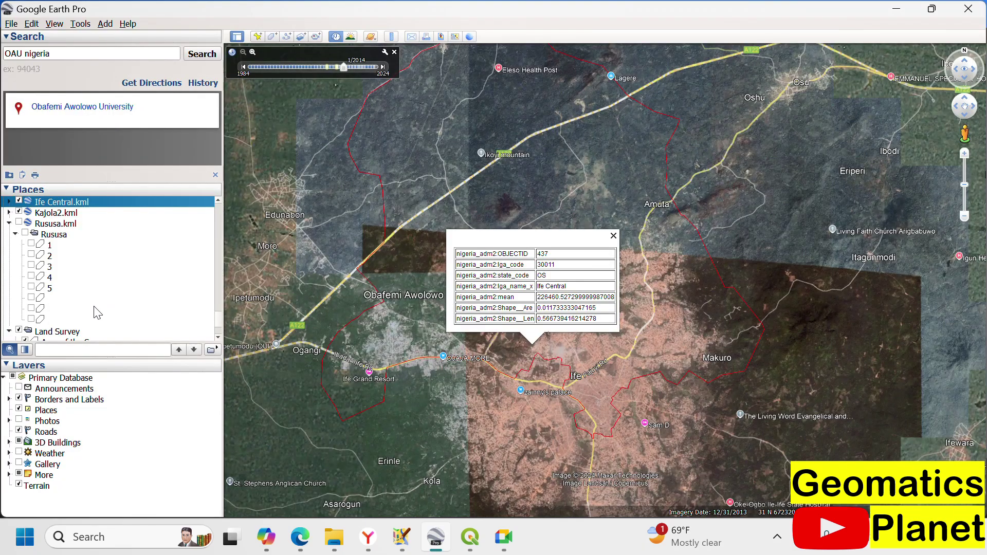
scroll(95, 308, down, 2)
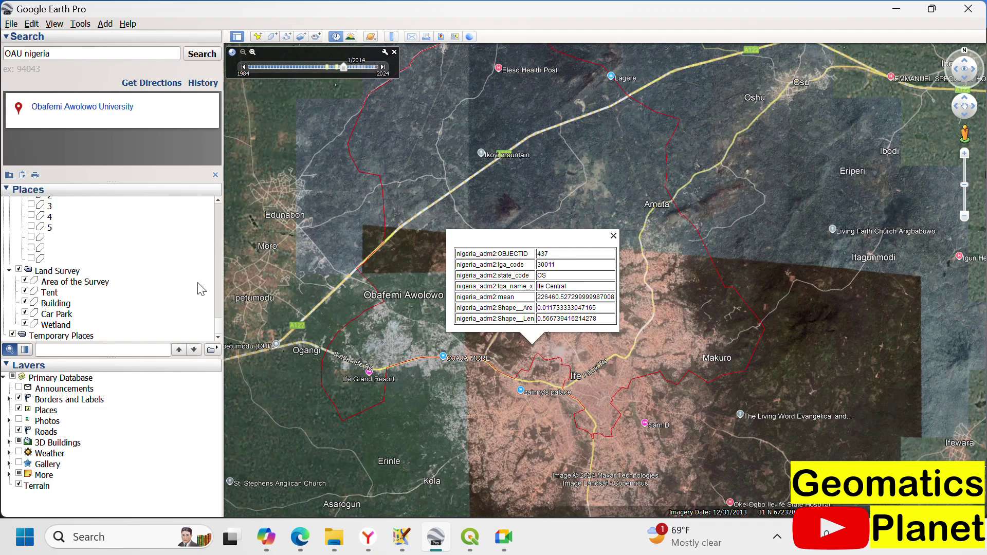
Close the boundary's attribute balloon and hide the Ife Central.kml layer.
click(331, 209)
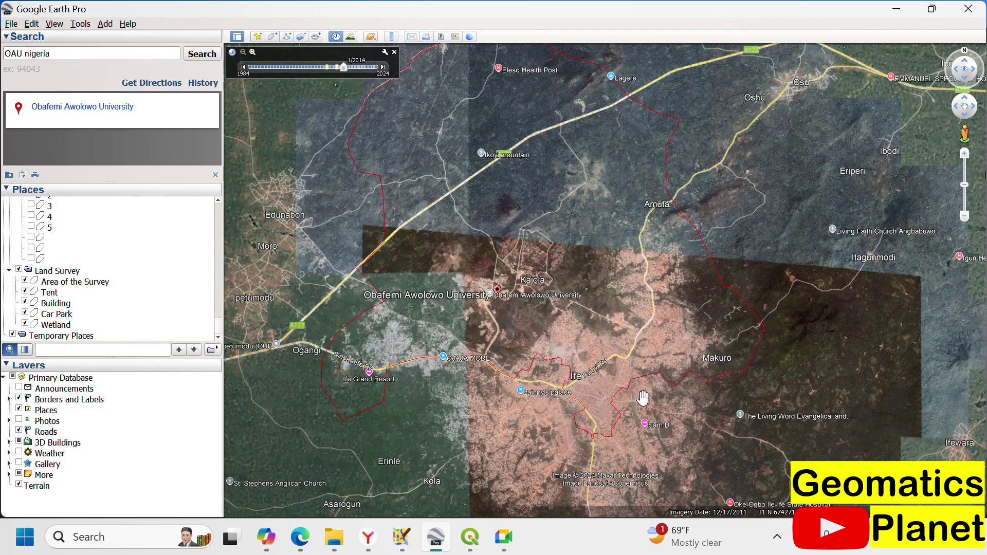
click(660, 166)
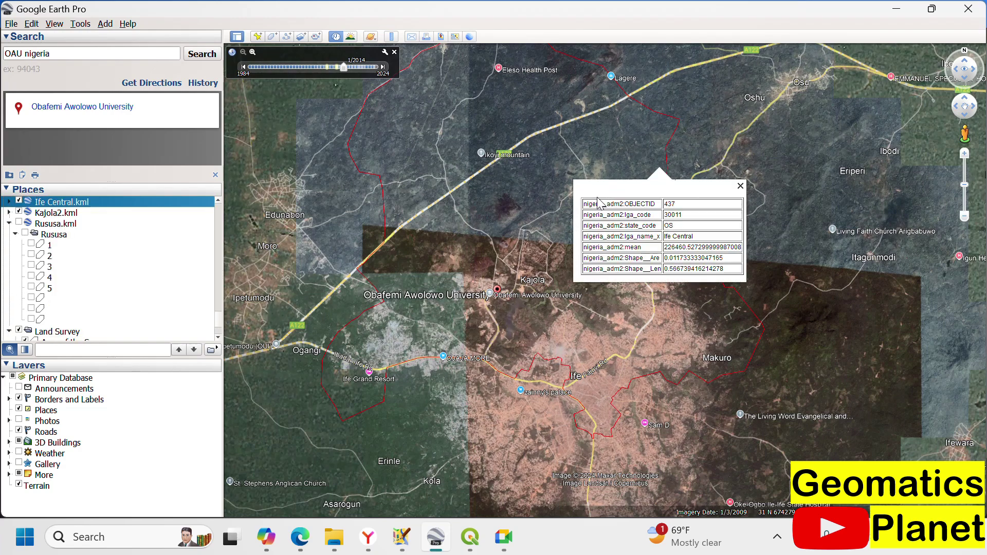
click(741, 185)
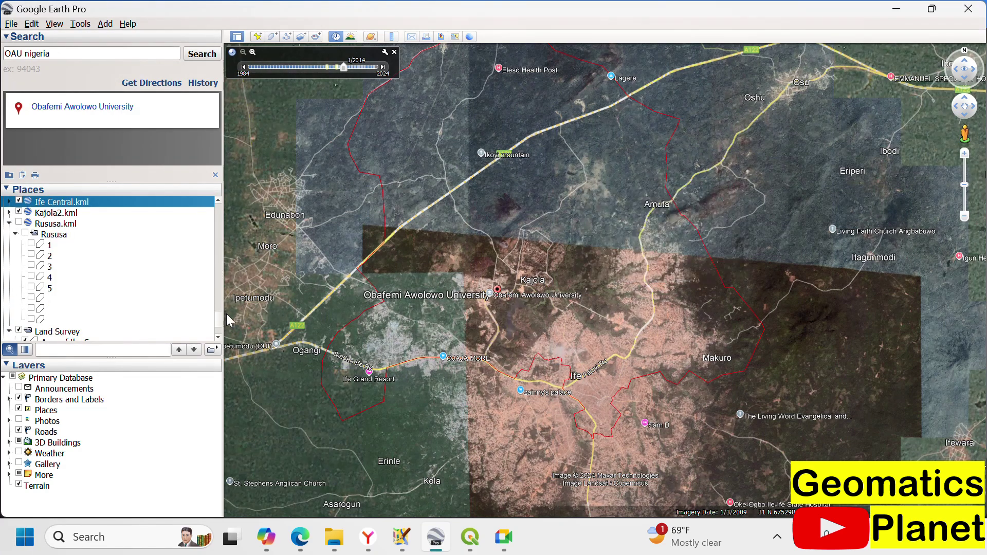
click(19, 200)
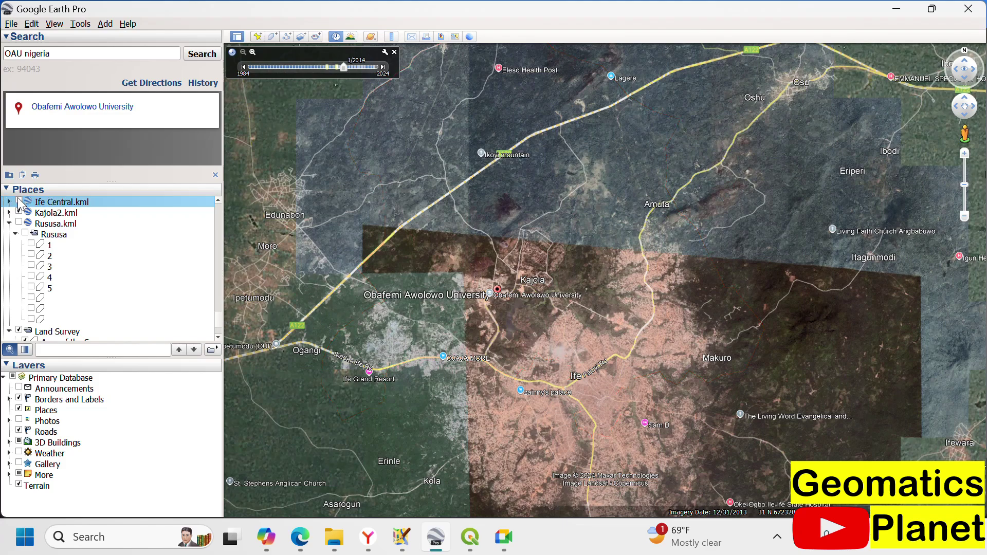
Examine the imagery of Obafemi Awolowo University and the surrounding Ife area.
scroll(530, 309, up, 3)
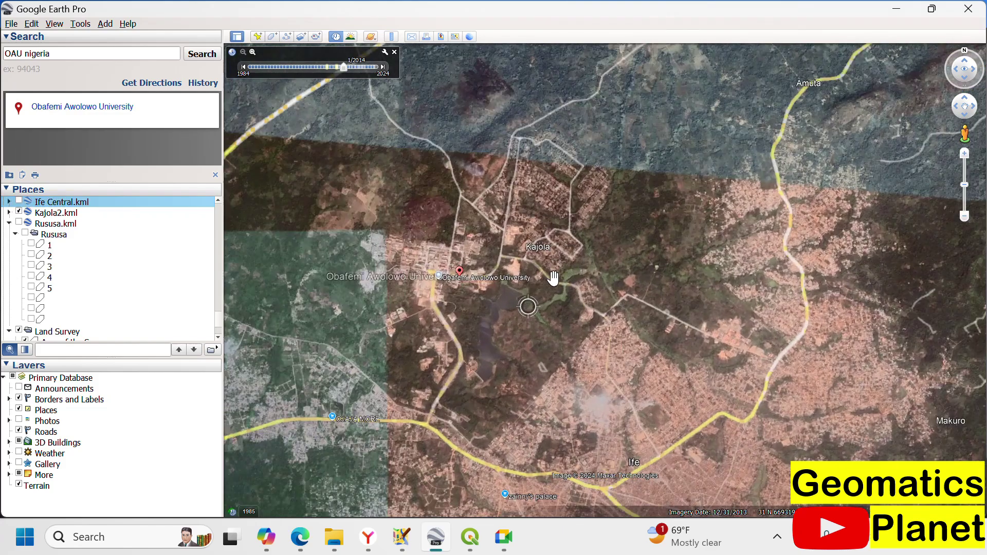
scroll(739, 202, down, 2)
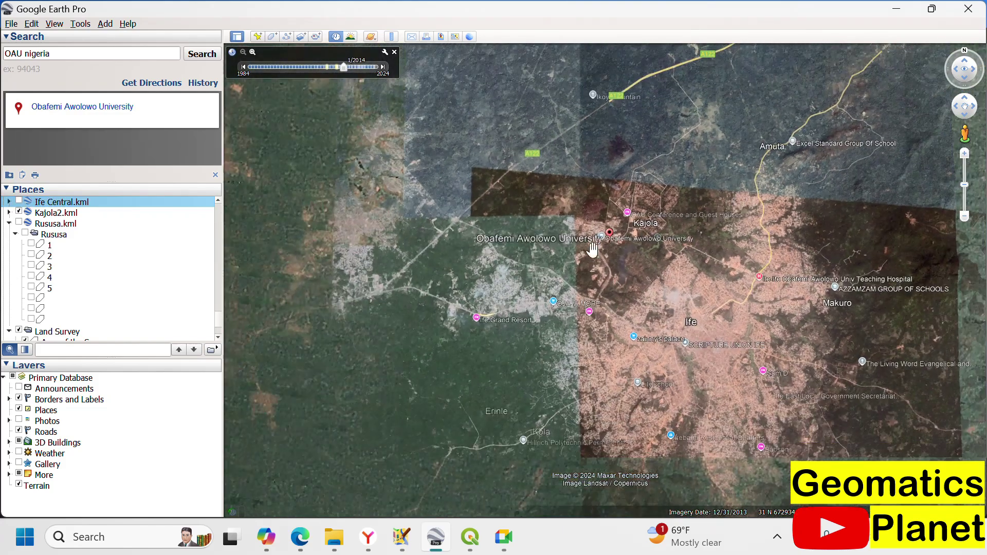
scroll(378, 463, down, 1)
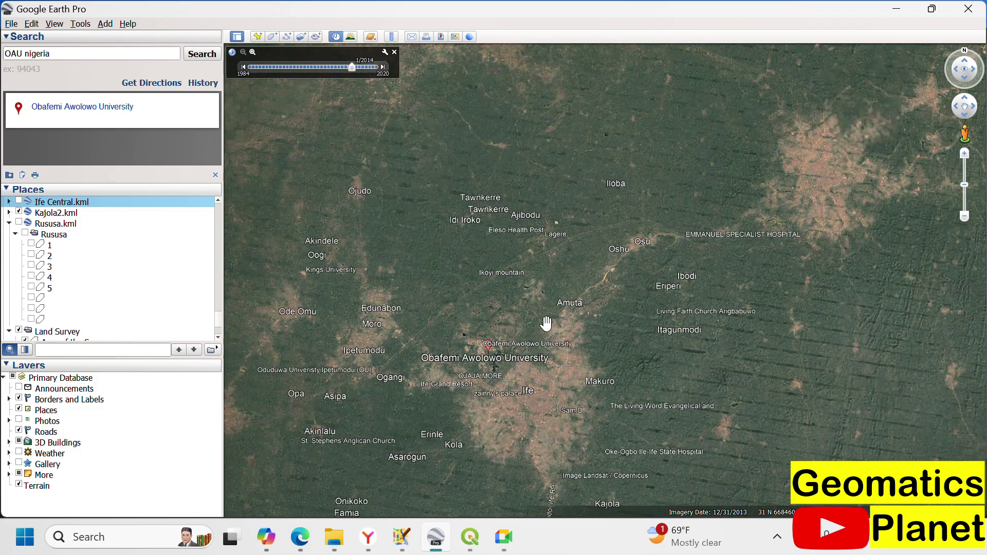
scroll(546, 326, down, 1)
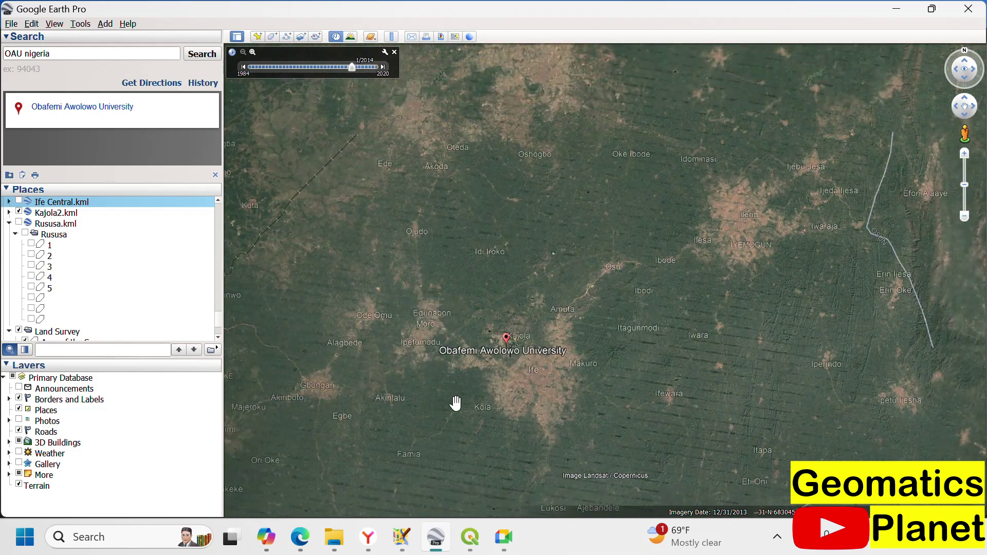
scroll(462, 392, up, 3)
scroll(692, 370, down, 2)
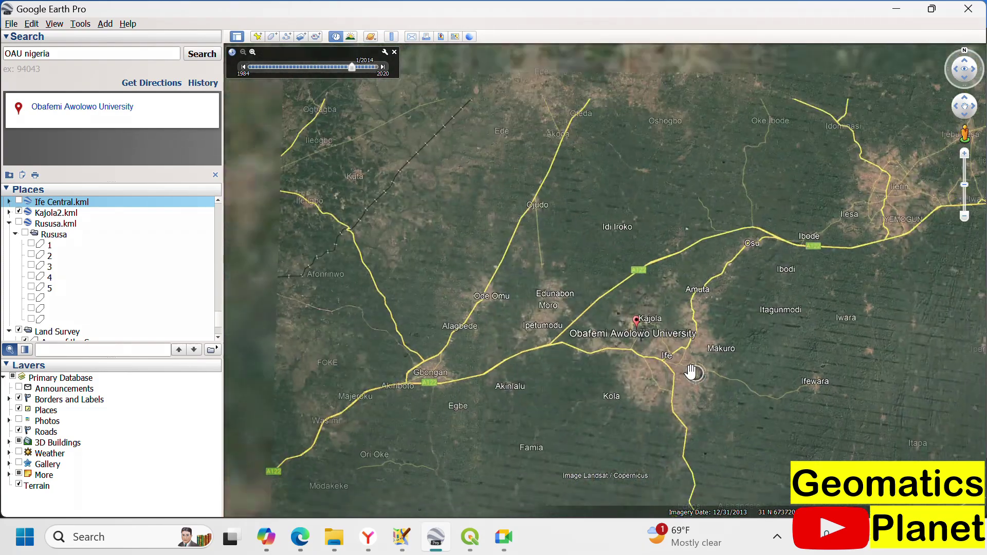
scroll(683, 368, up, 3)
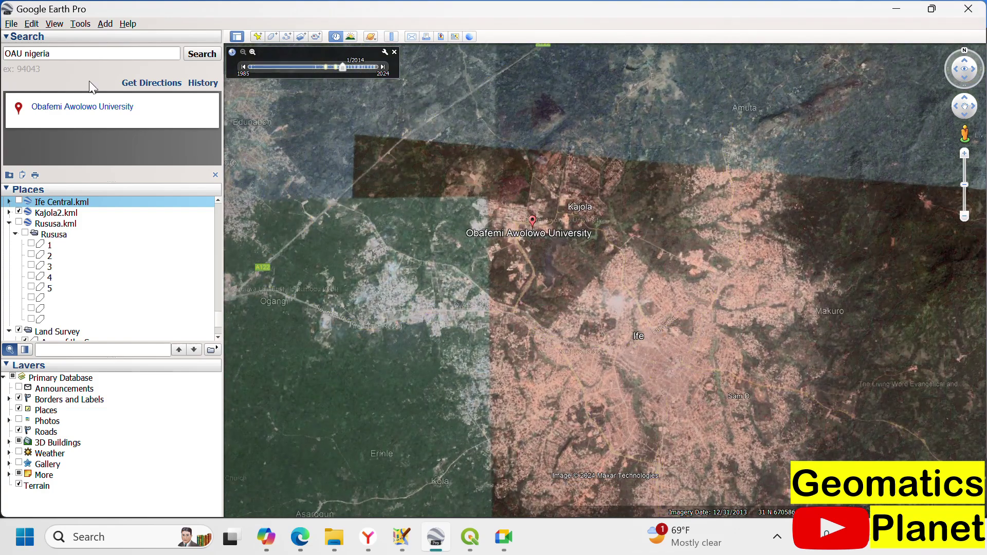
Import the NGA_lga ESRI shapefile from the NGA_adm folder.
click(11, 24)
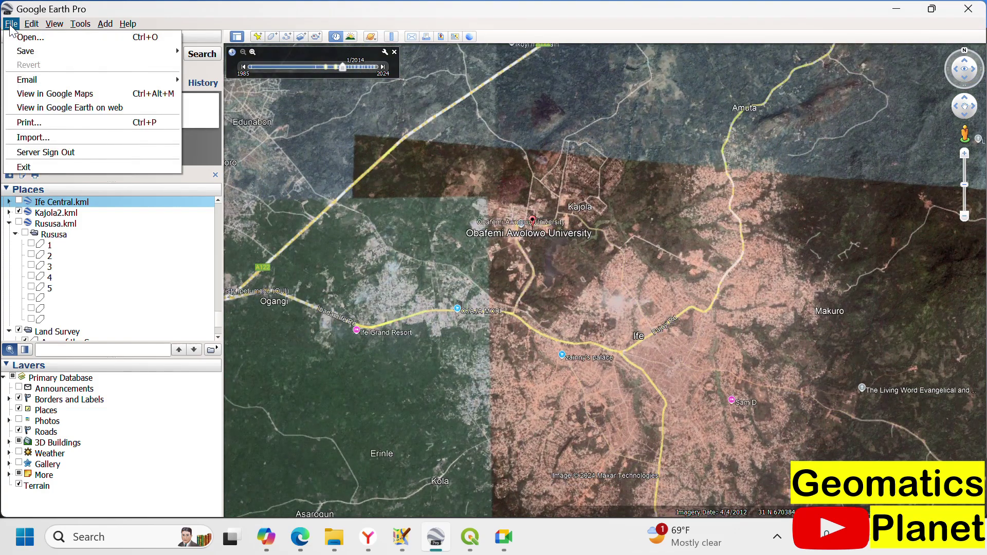
click(47, 137)
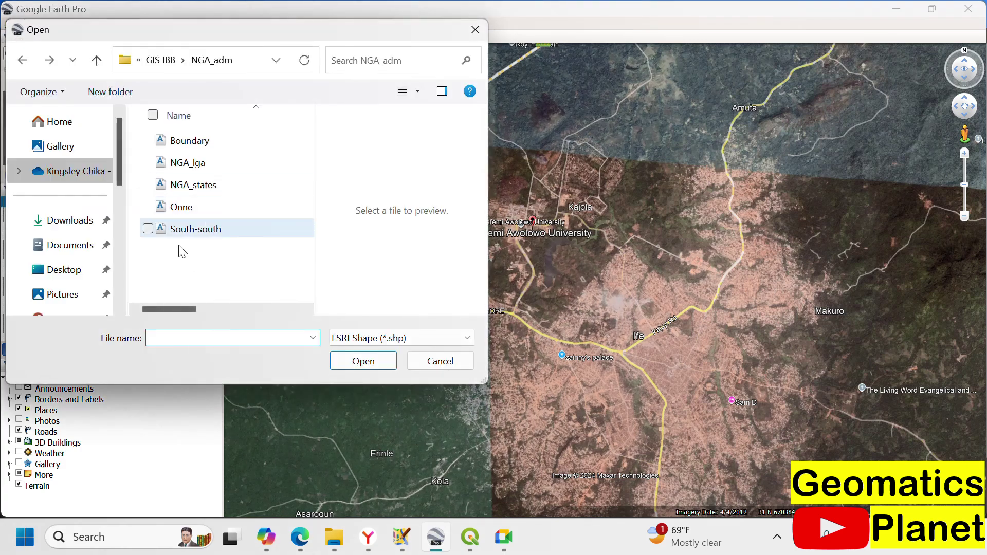
click(195, 163)
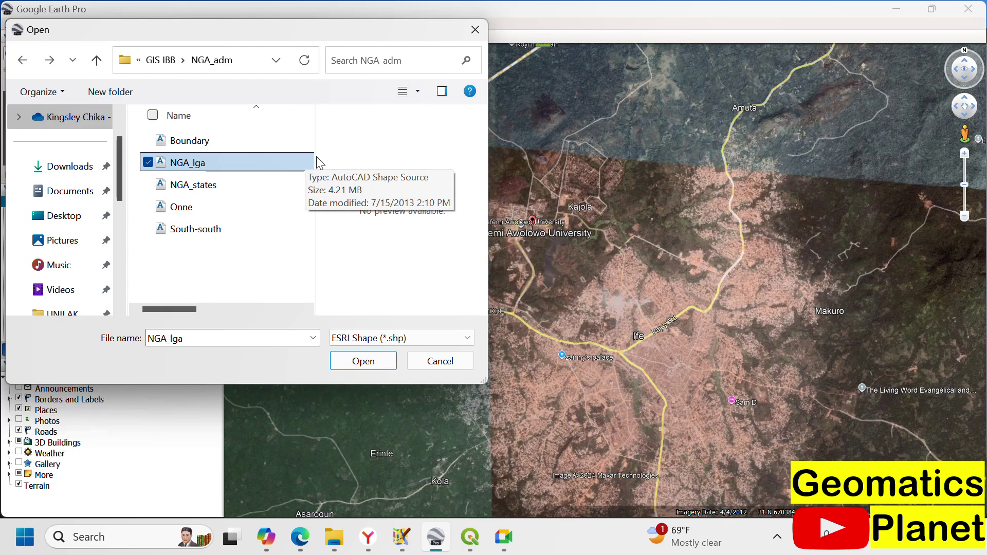
click(385, 366)
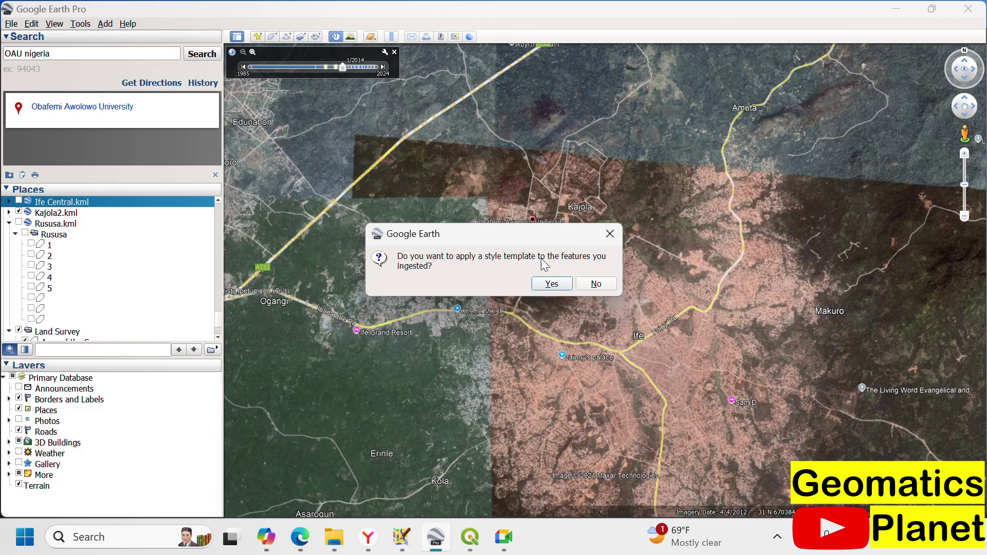
Create a new style template for the imported features, save it as NGA_lgass, and show the NGA_lga.shp layer on the map.
click(549, 286)
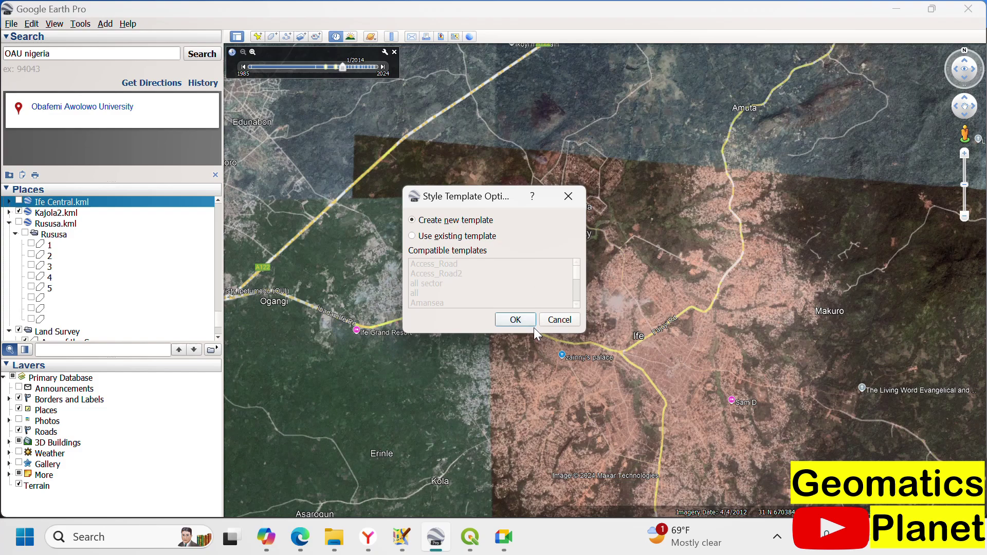
click(515, 320)
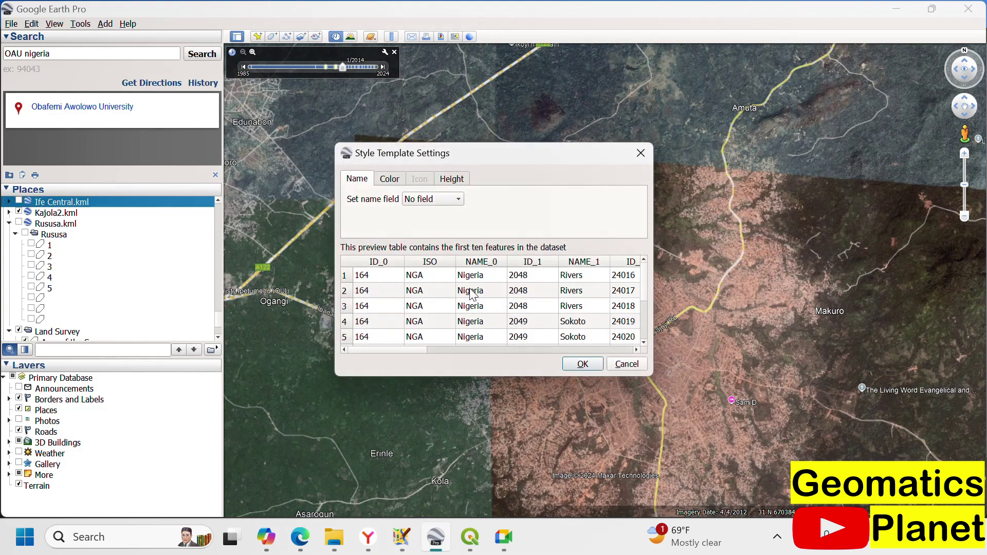
scroll(472, 294, down, 2)
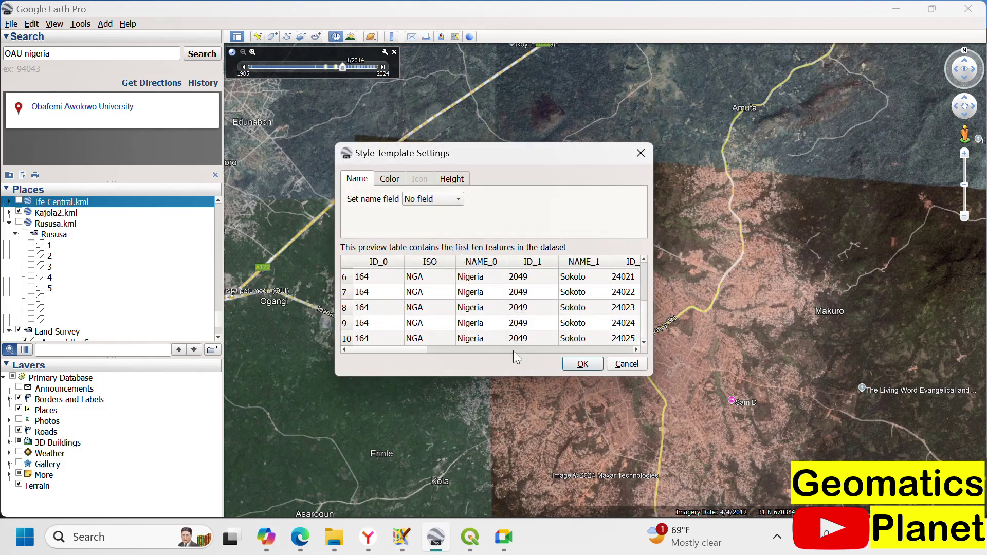
click(577, 362)
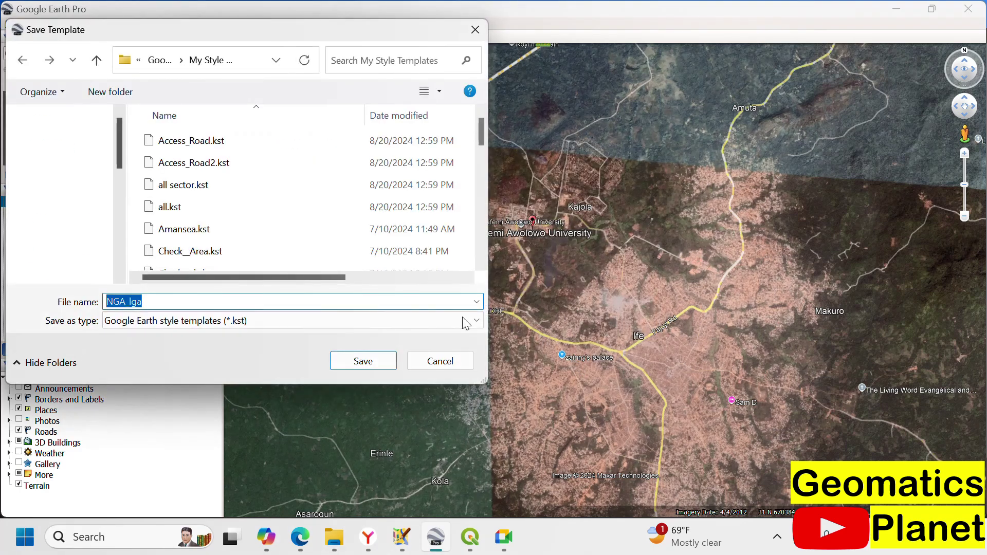
scroll(202, 265, down, 6)
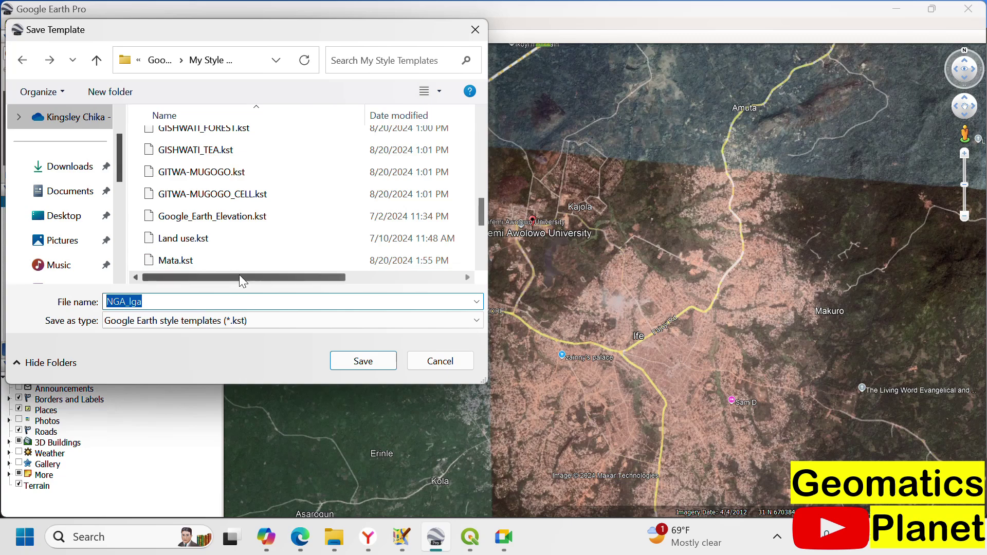
scroll(236, 267, down, 1)
click(192, 296)
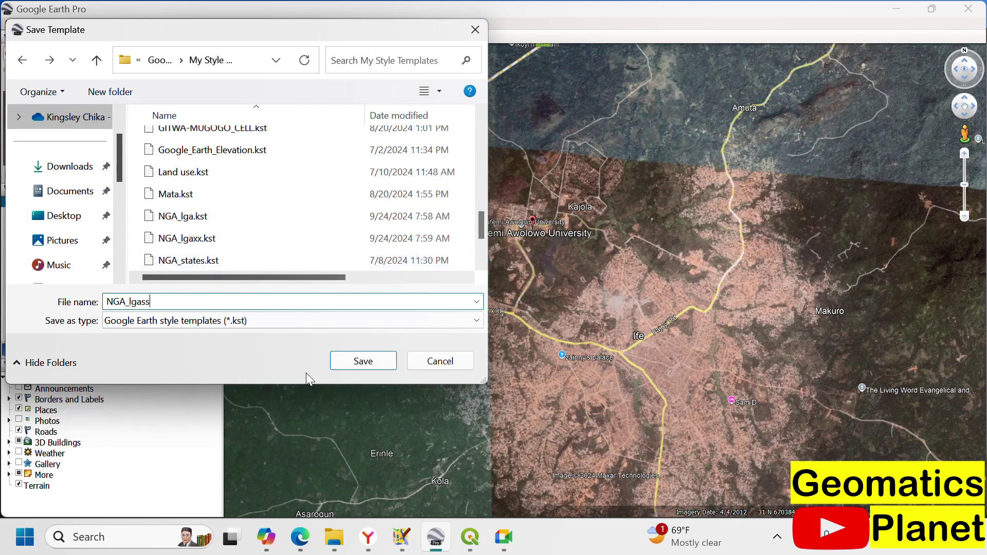
click(371, 365)
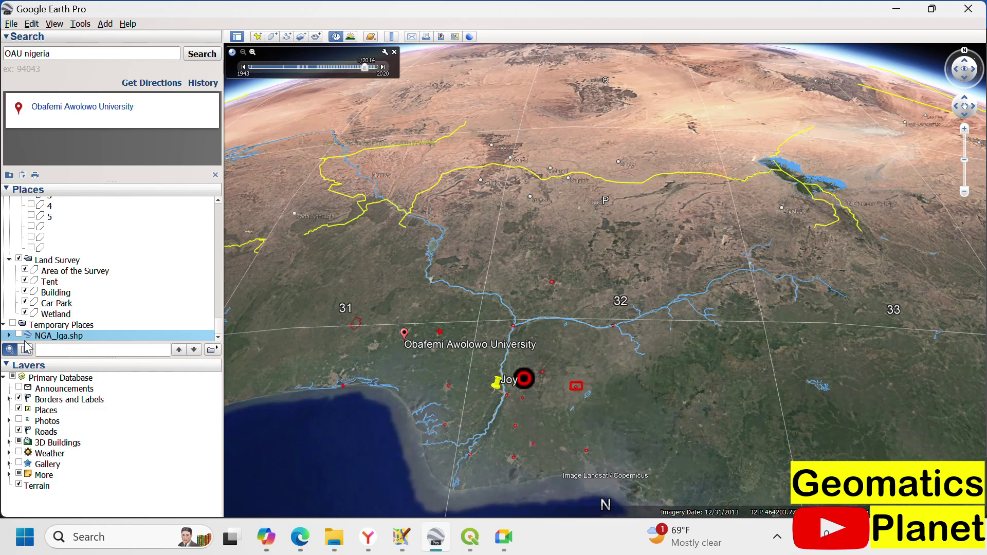
click(18, 336)
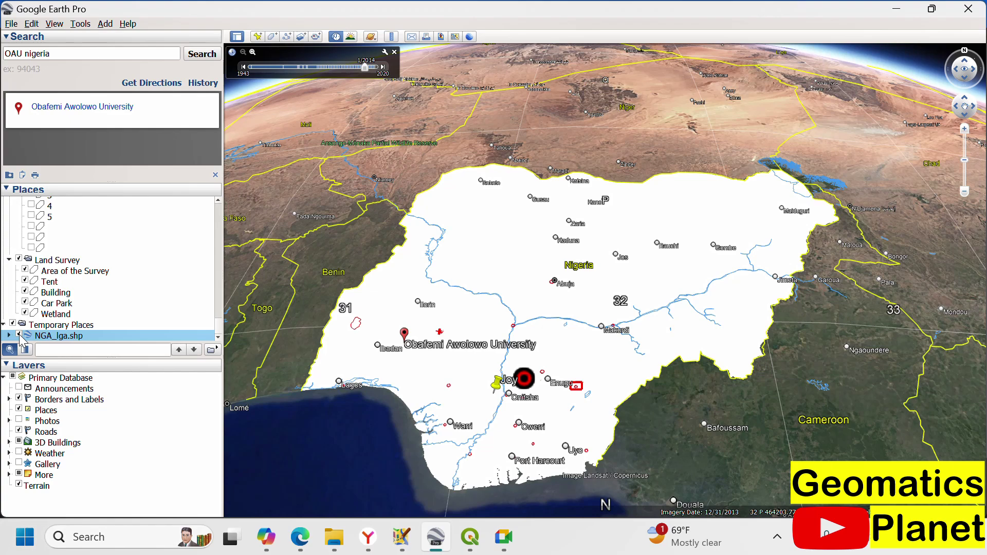
Check the style and color properties of the NGA_lga.shp layer, close them, and view its coverage over Nigeria.
right_click(46, 335)
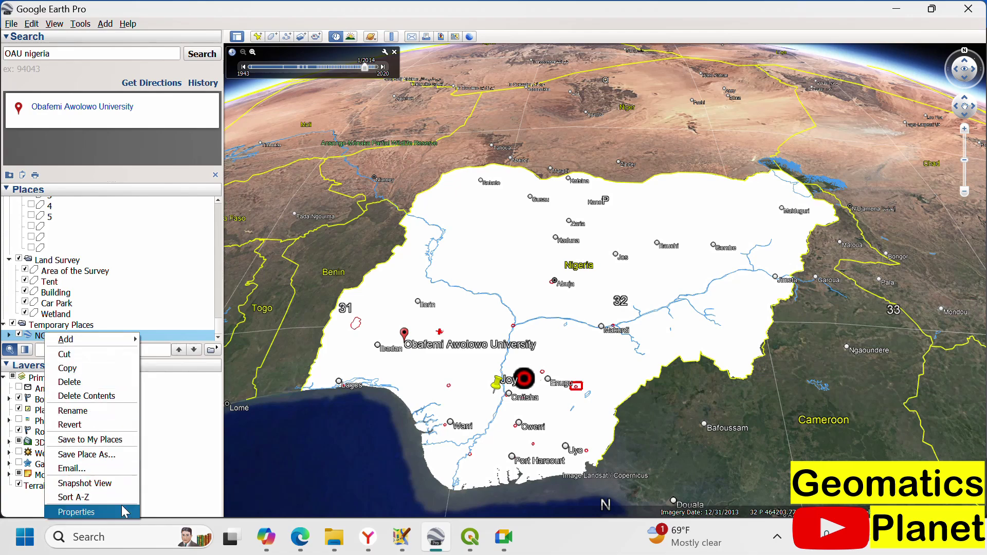
click(76, 511)
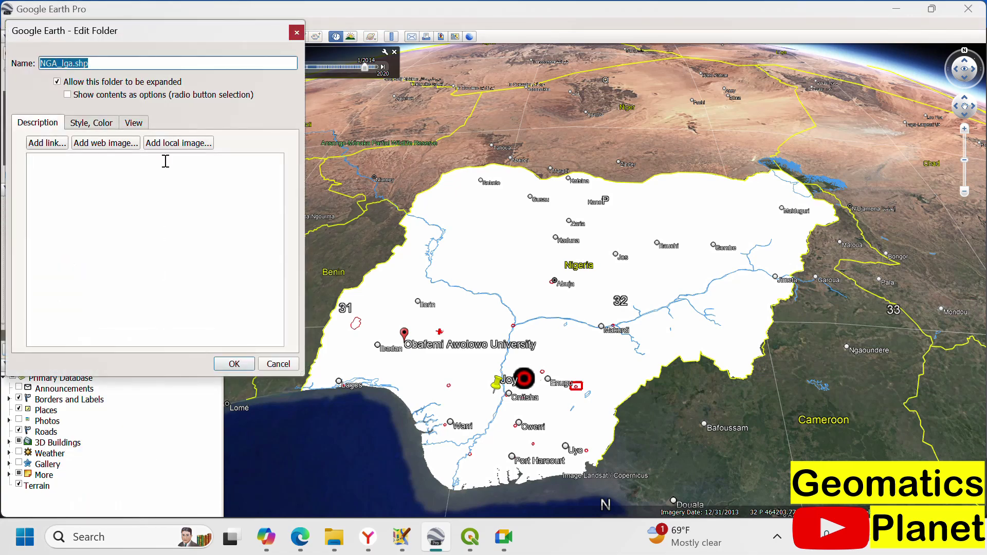
click(99, 126)
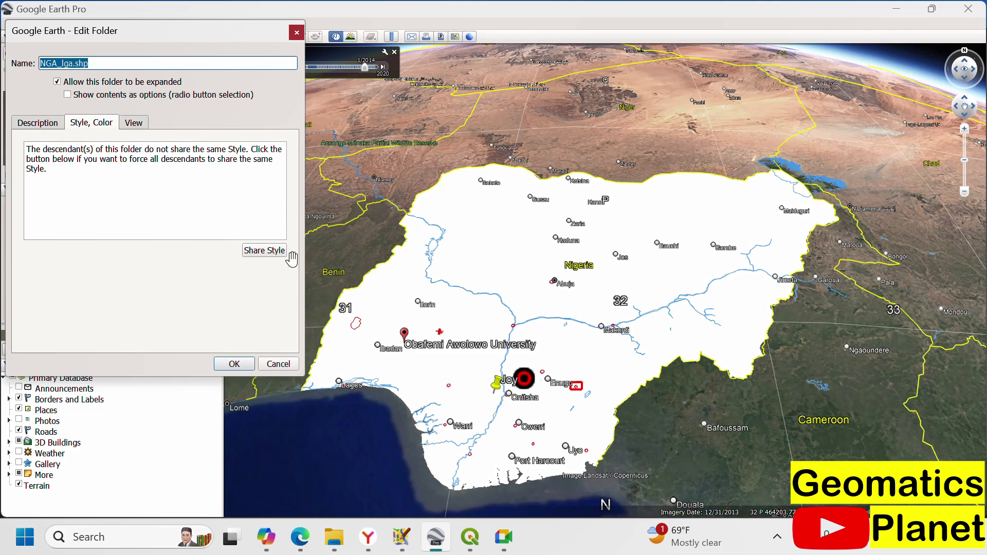
click(296, 34)
scroll(383, 360, up, 5)
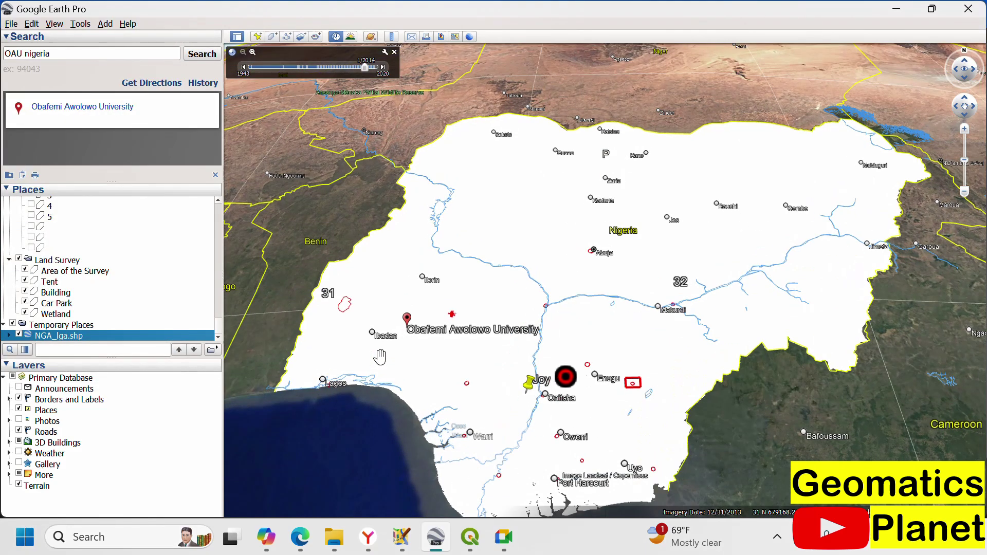
scroll(421, 230, down, 5)
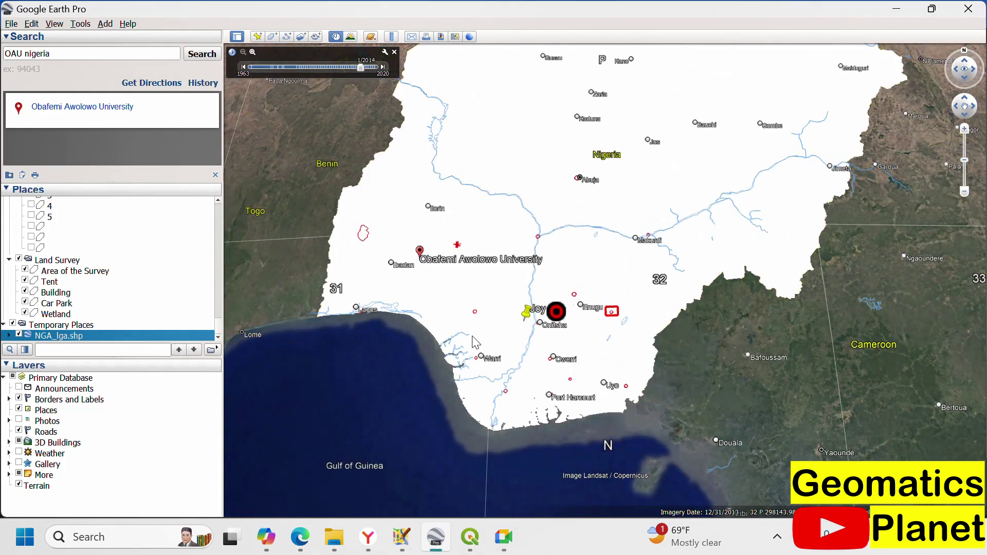
Show the attributes of the local government area just beneath the Obafemi Awolowo University marker.
scroll(498, 420, up, 1)
scroll(497, 420, down, 3)
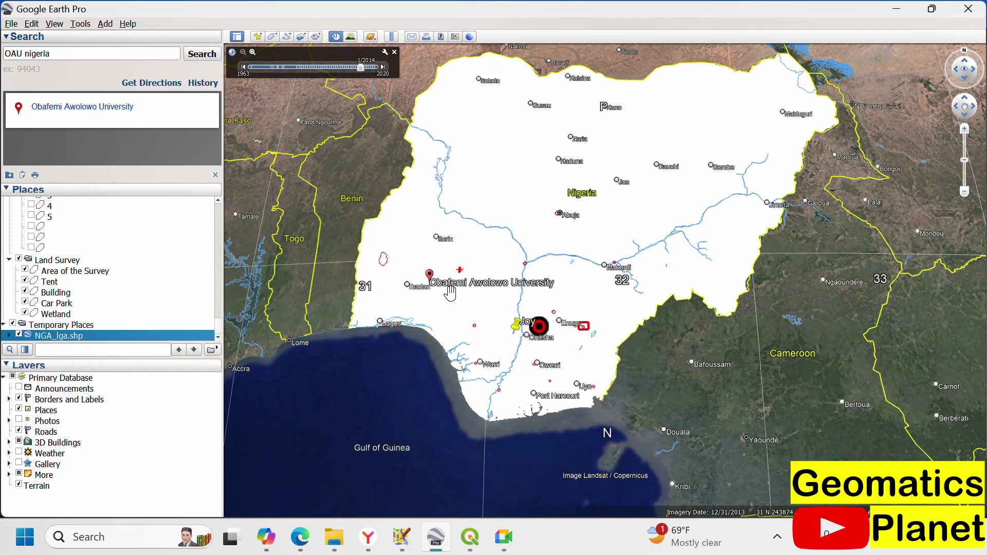
scroll(440, 298, up, 3)
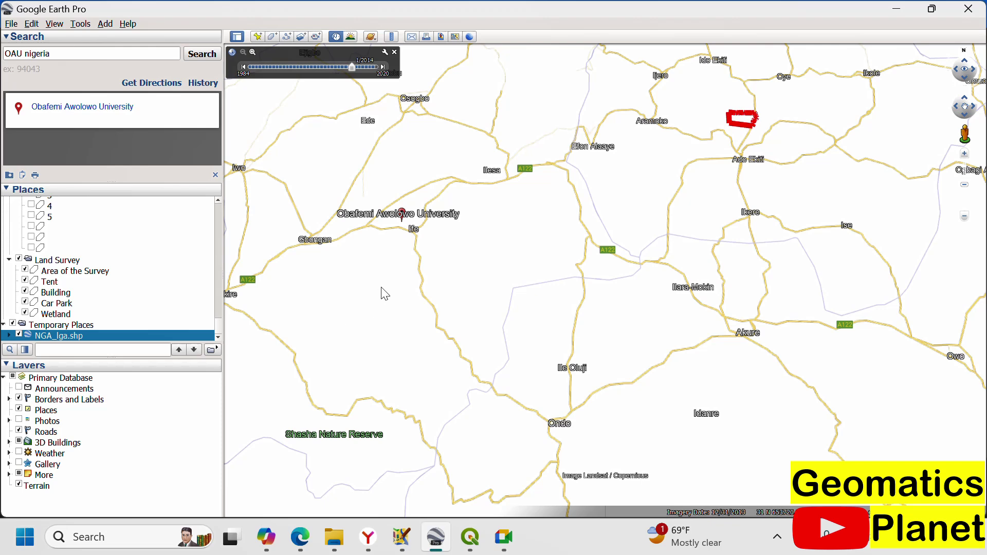
click(387, 232)
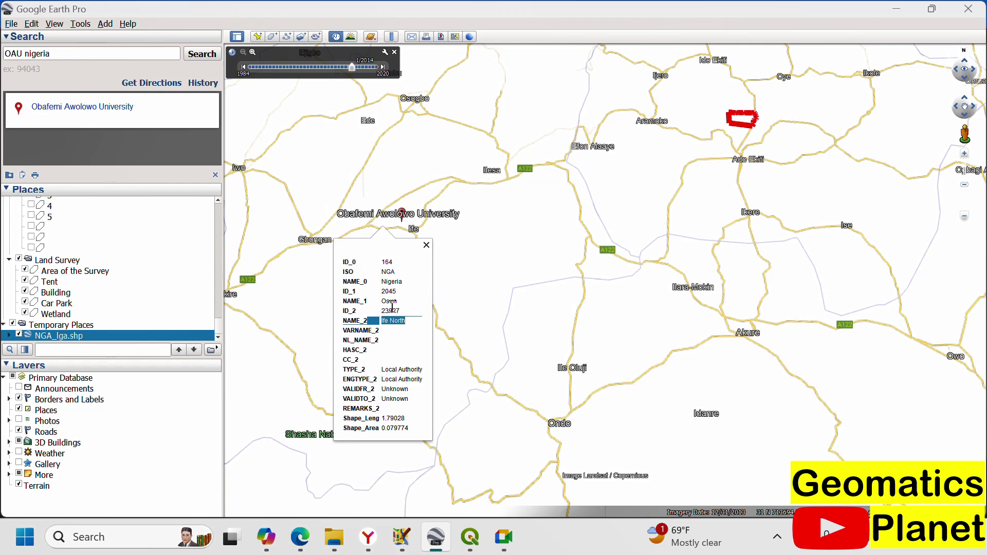
Make all features of the NGA_lga.shp layer share one style in its style and color properties.
right_click(76, 336)
click(118, 515)
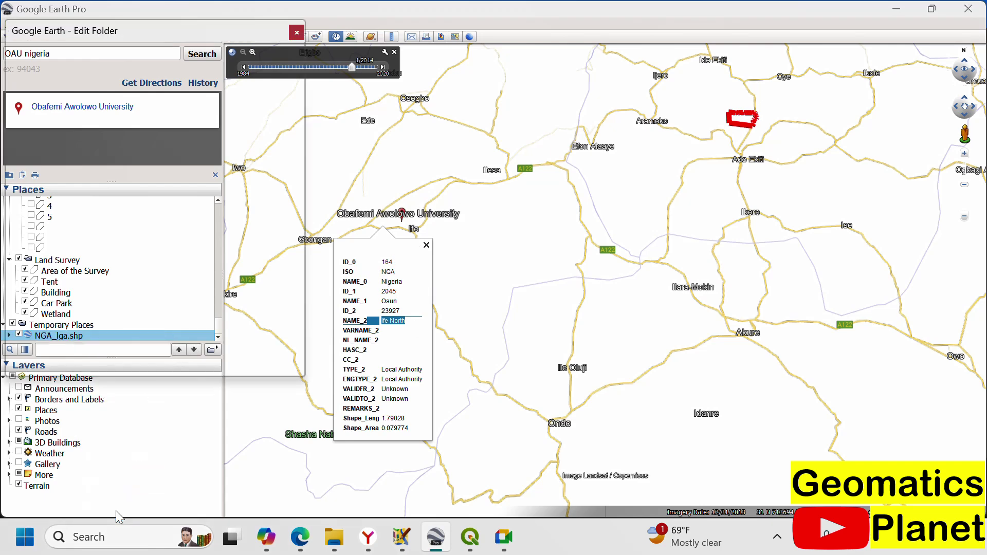
click(82, 126)
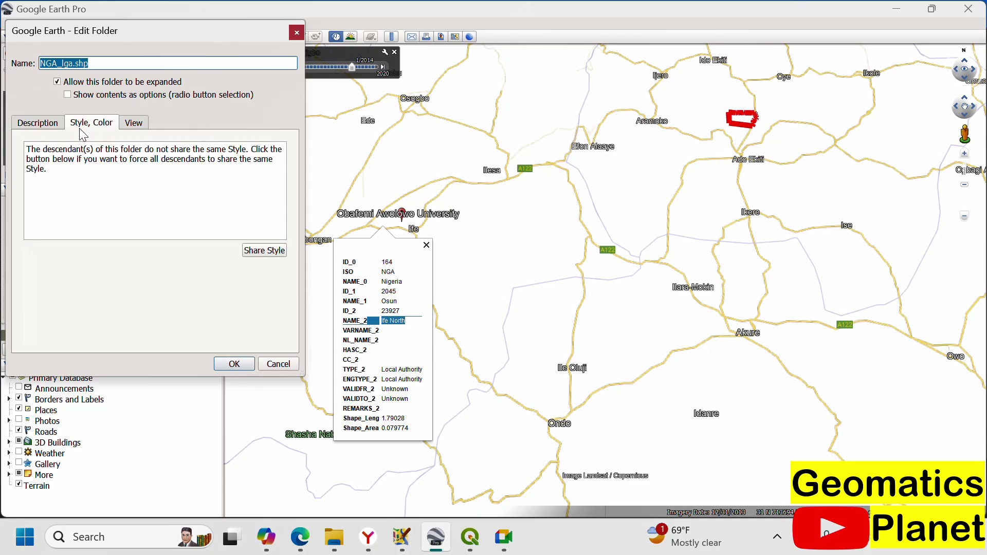
click(285, 256)
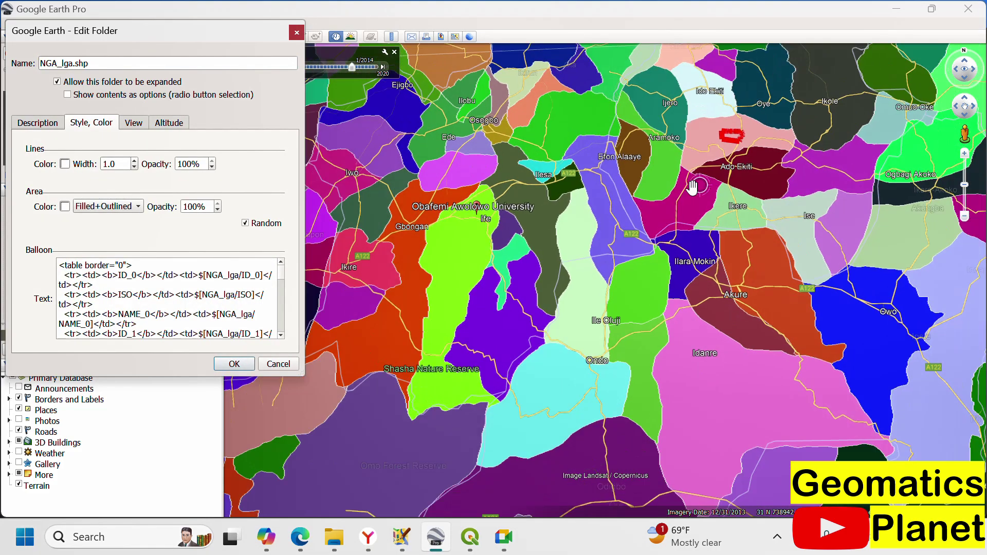
Review the balloon text and the randomly coloured areas across Nigeria and around Obafemi Awolowo University, and accept the shared style.
scroll(499, 234, up, 3)
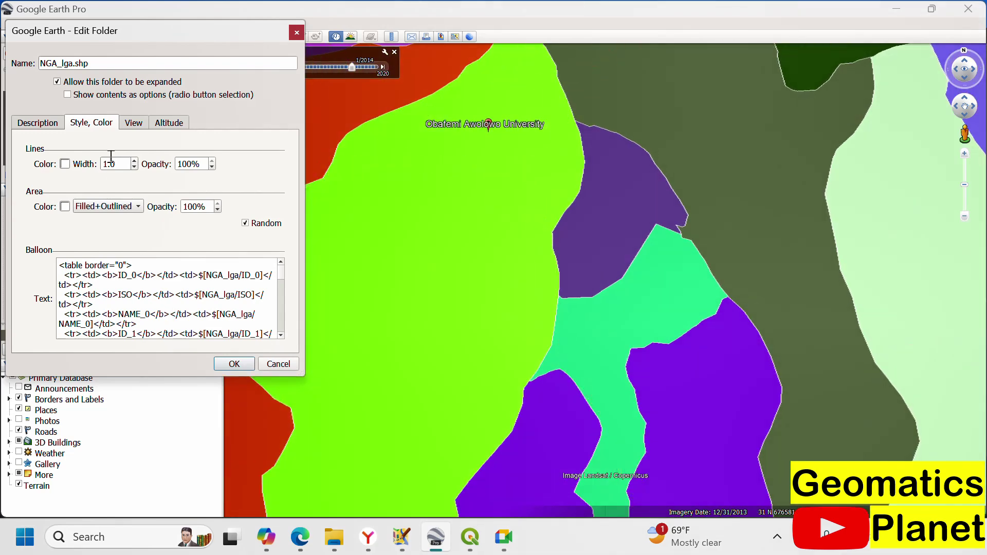
scroll(207, 302, down, 5)
scroll(207, 302, down, 5)
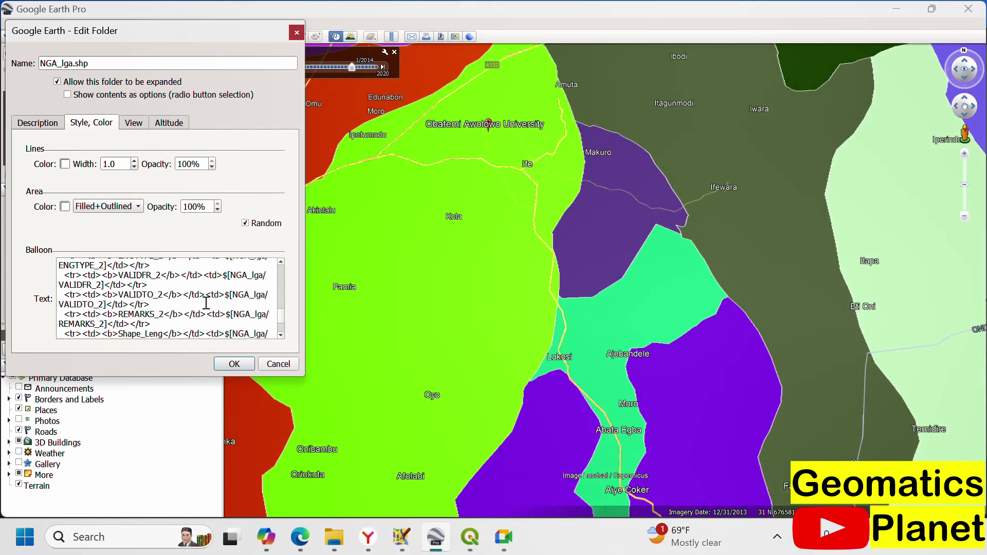
scroll(209, 291, up, 2)
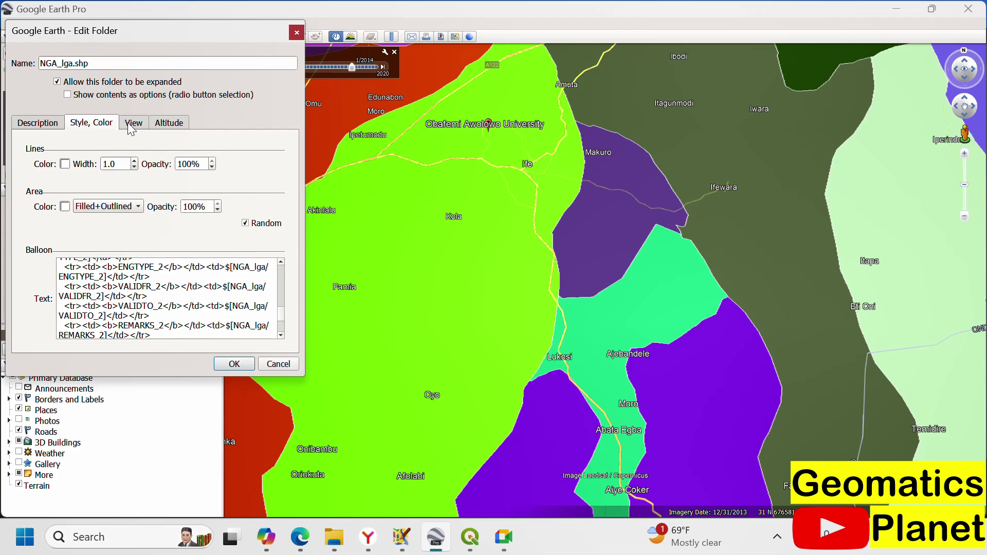
scroll(578, 208, down, 5)
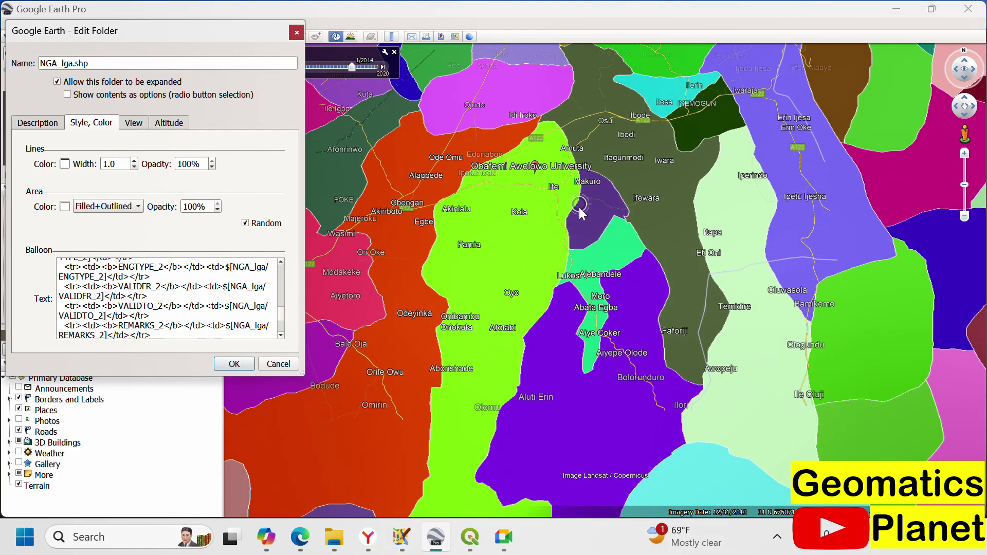
scroll(560, 237, down, 5)
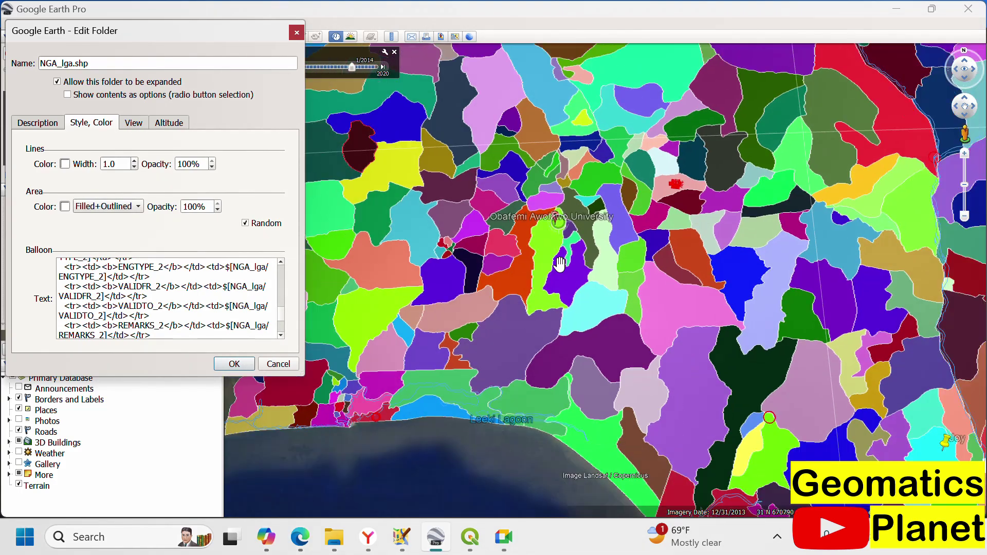
scroll(535, 357, down, 4)
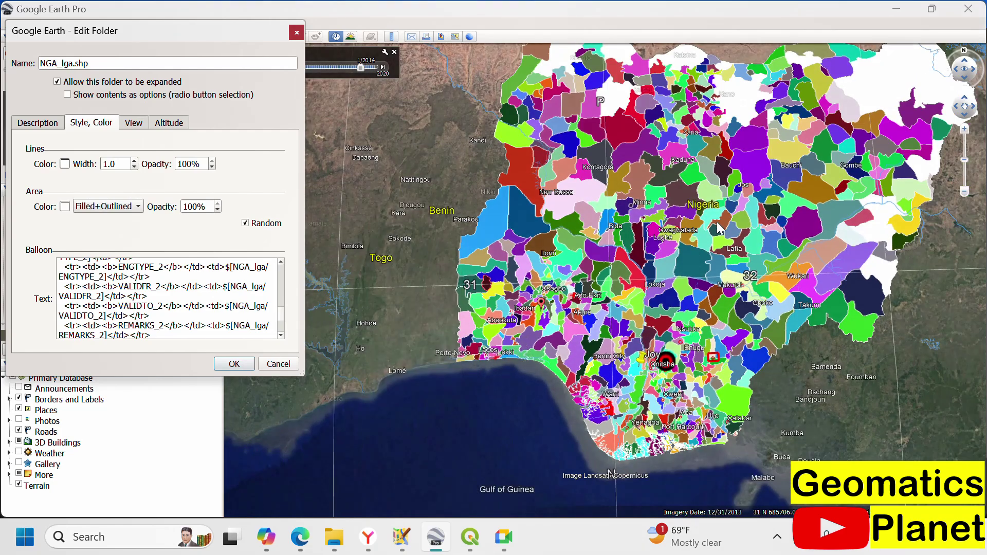
scroll(727, 343, up, 2)
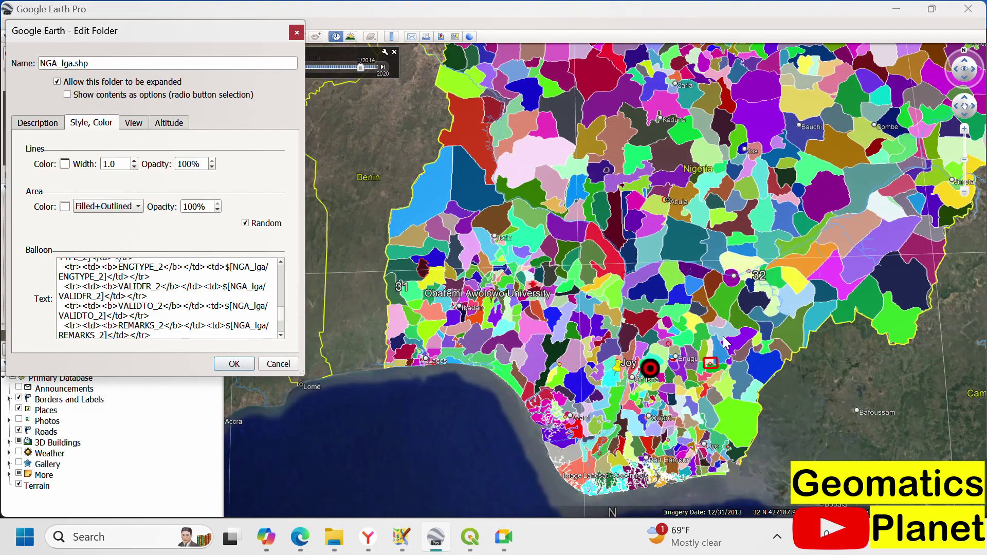
scroll(497, 280, up, 4)
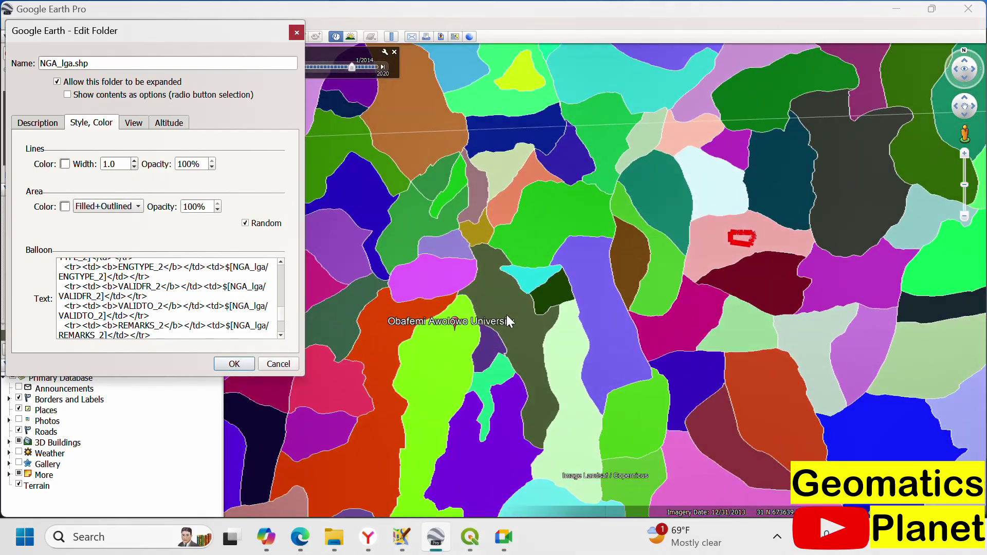
scroll(507, 314, up, 3)
scroll(514, 329, up, 3)
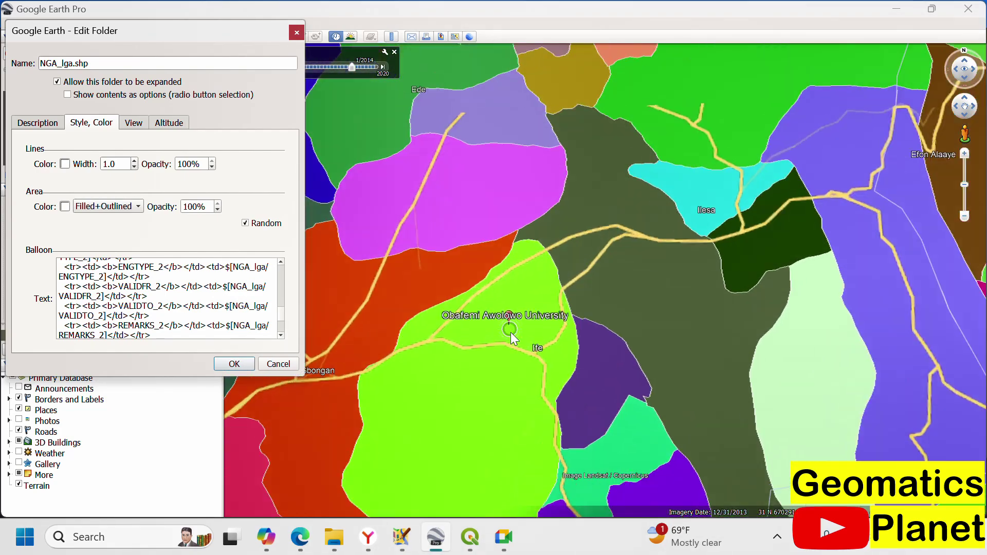
click(531, 328)
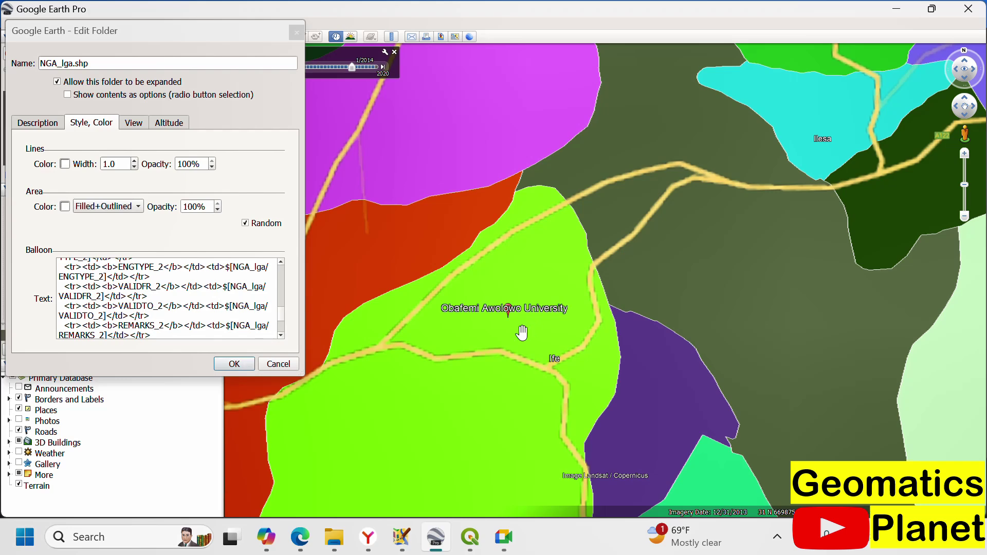
click(242, 365)
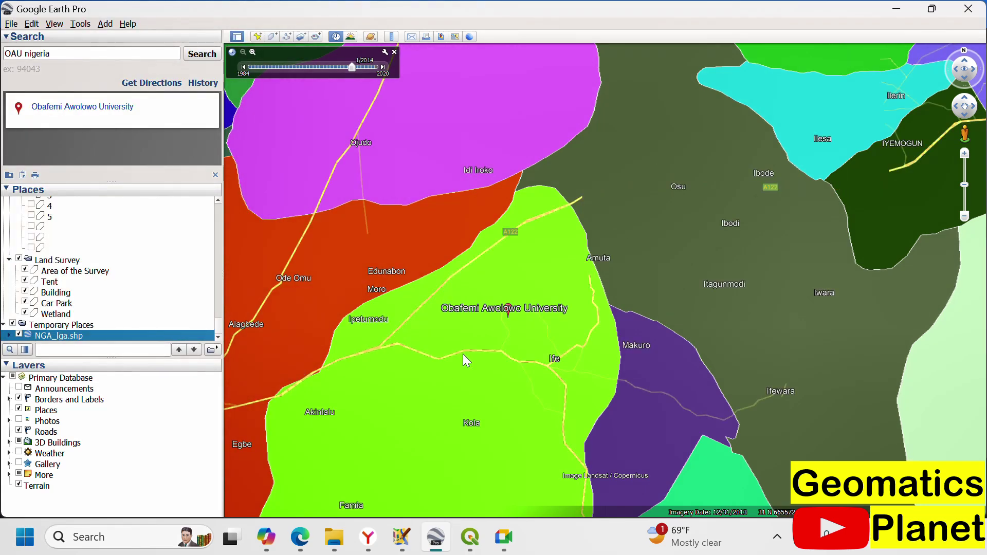
Show the attributes of the coloured area containing Obafemi Awolowo University and highlight its NAME_2 value.
scroll(463, 353, up, 3)
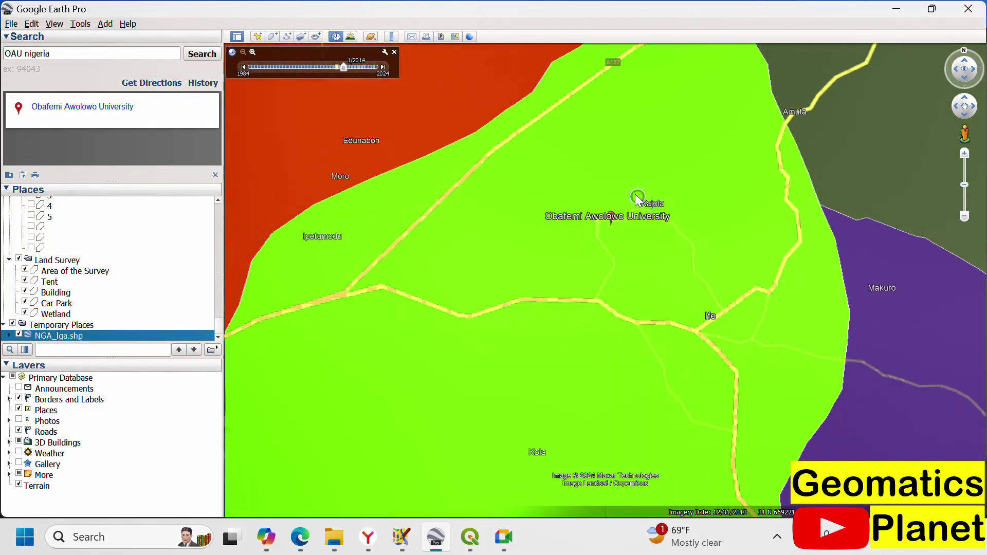
click(594, 258)
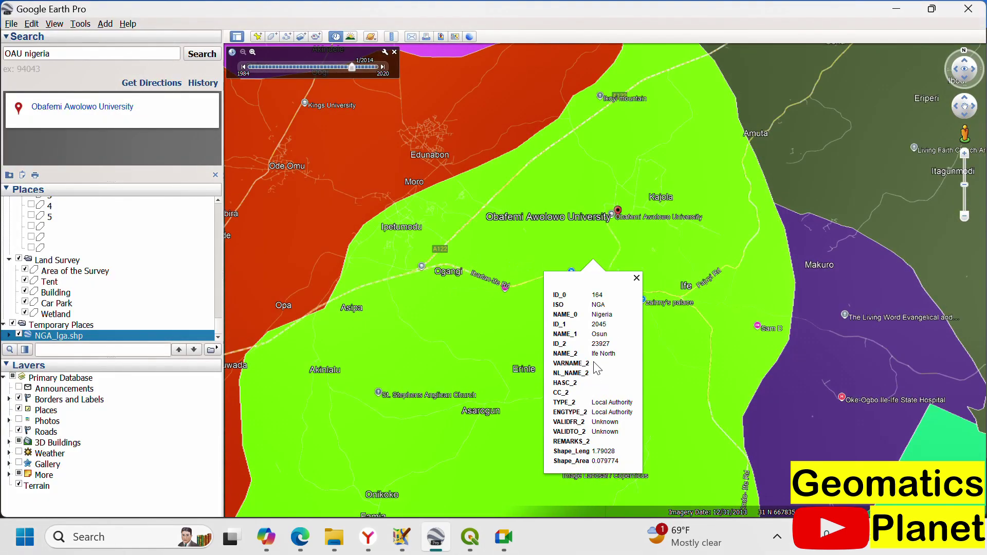
drag(590, 356, 593, 356)
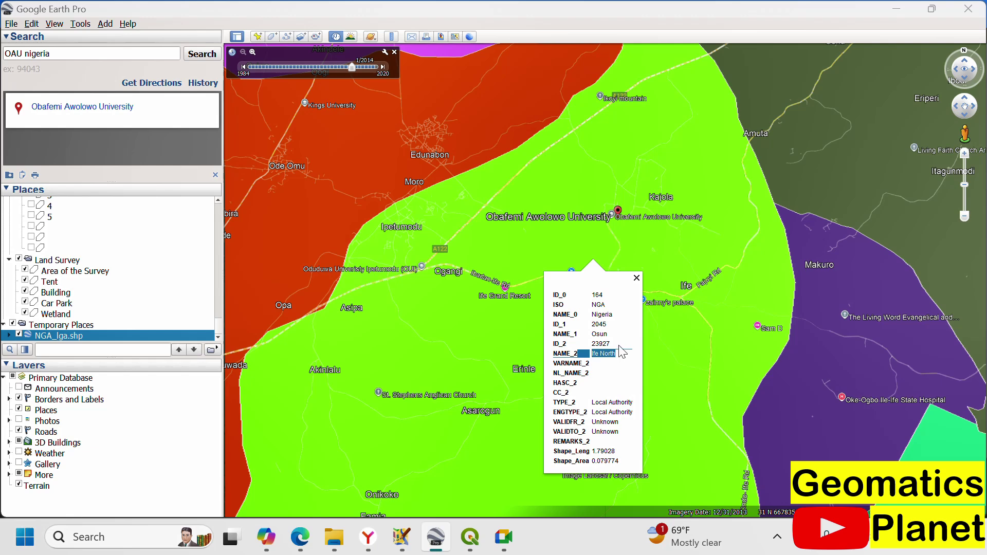
Delete the NGA_lga.shp layer from Temporary Places and confirm the removal.
right_click(120, 336)
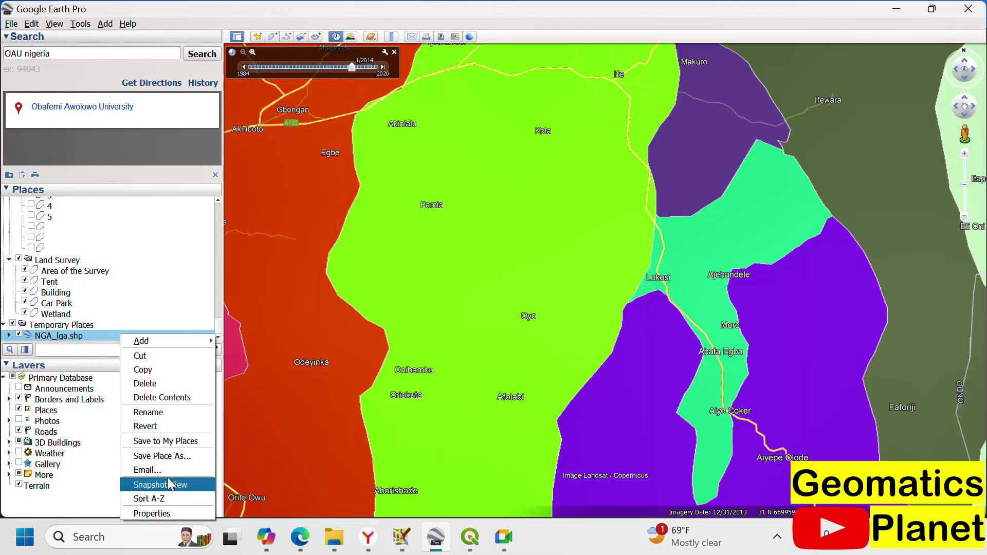
click(162, 384)
click(553, 284)
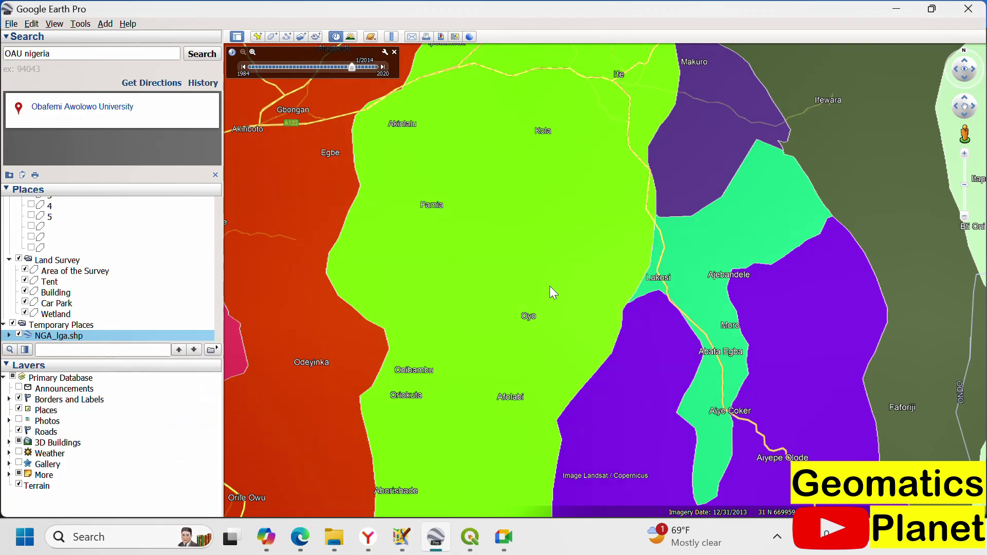
Turn off historical imagery to return to the current satellite imagery around Ife.
scroll(520, 373, down, 2)
scroll(526, 383, down, 5)
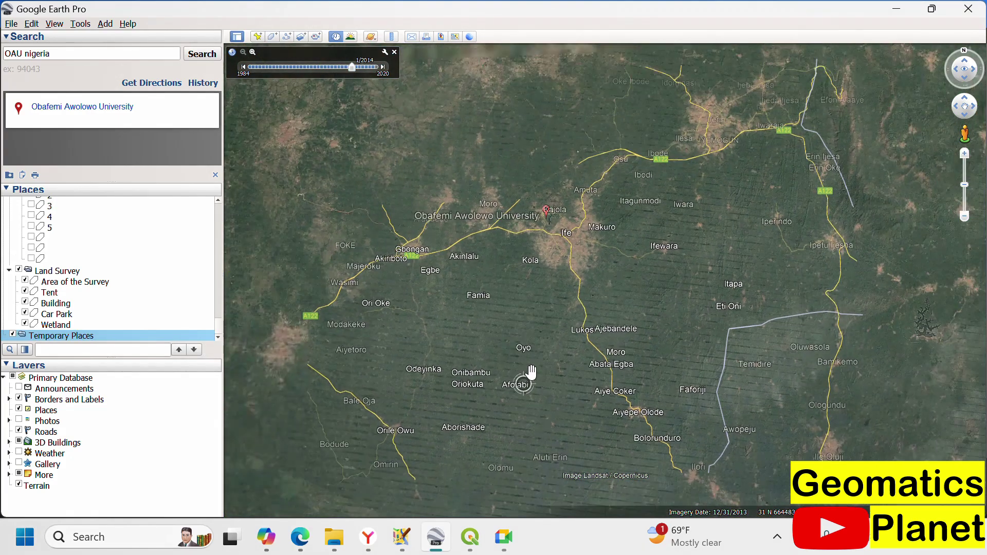
click(395, 53)
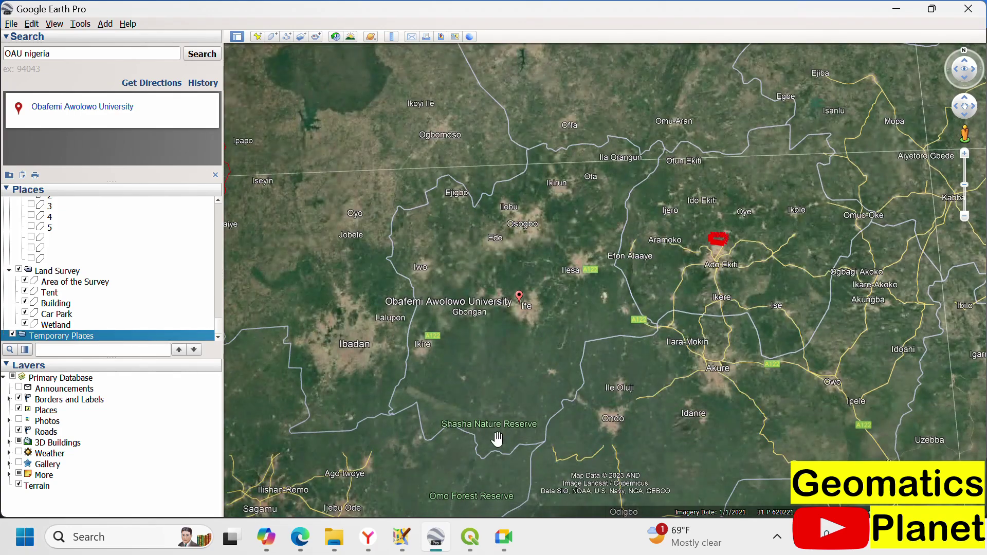
Search for "OAU nigeria" again to return to Obafemi Awolowo University.
scroll(448, 311, up, 2)
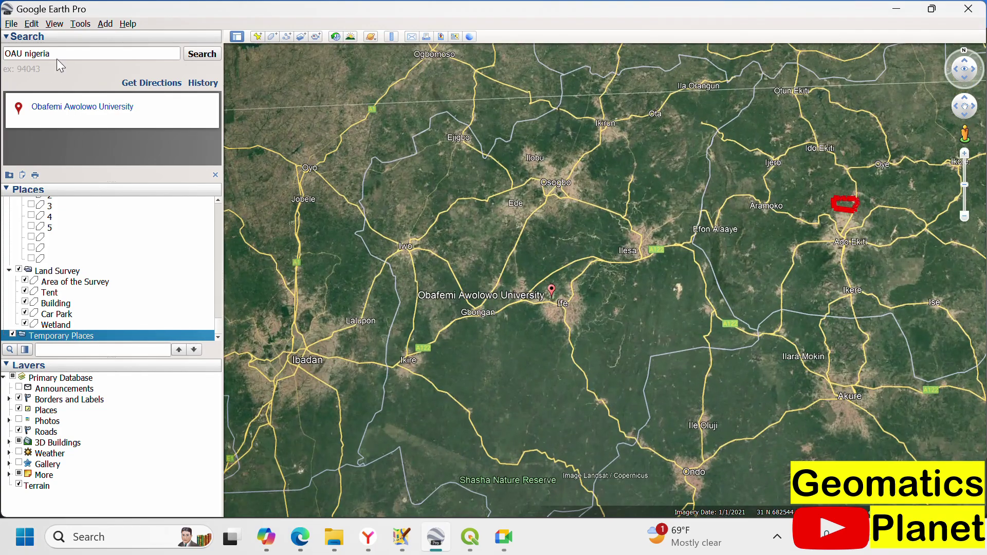
drag(54, 54, 4, 52)
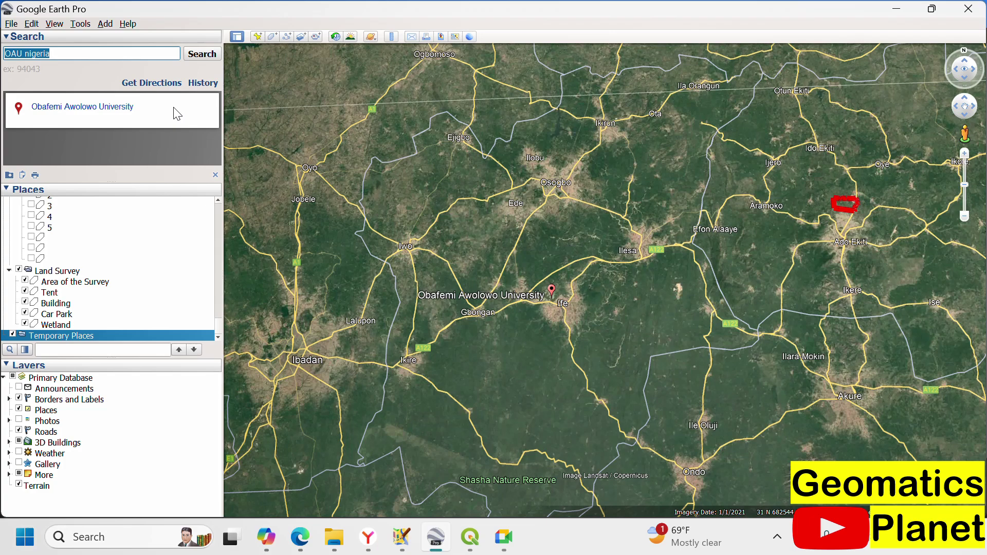
key(Return)
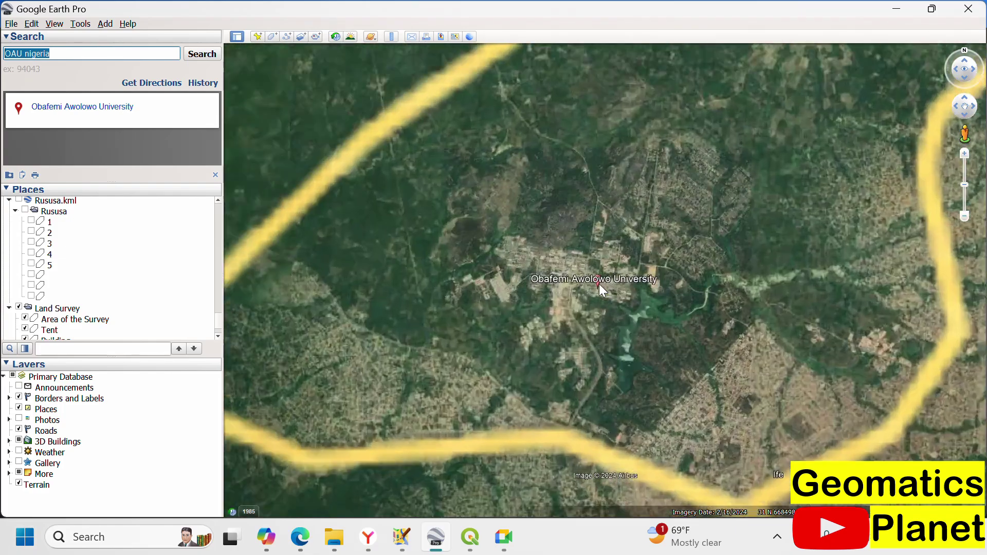
Examine the current imagery of the Obafemi Awolowo University campus and the extent of the Ife settlement around it.
scroll(599, 284, down, 5)
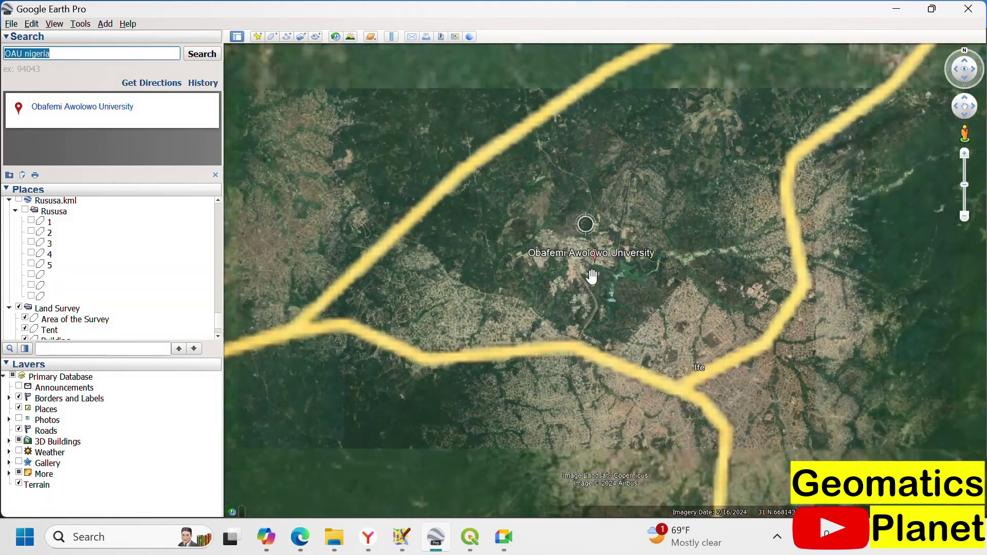
drag(612, 421, 560, 209)
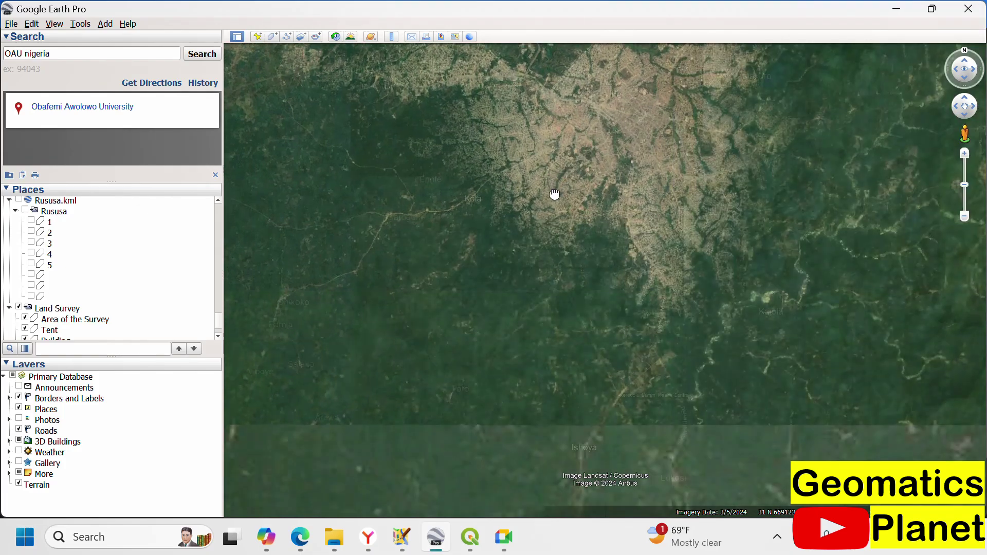
scroll(534, 194, down, 5)
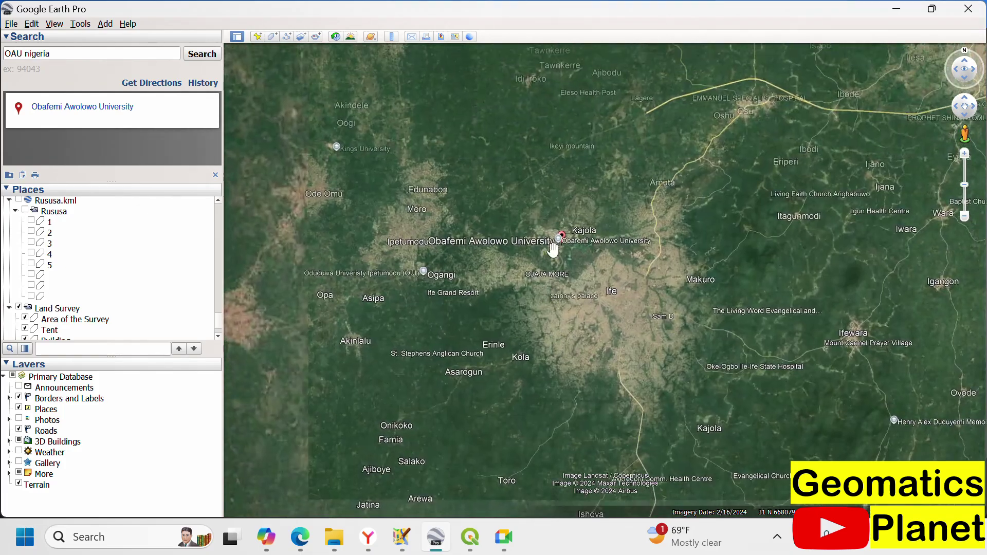
scroll(552, 249, up, 5)
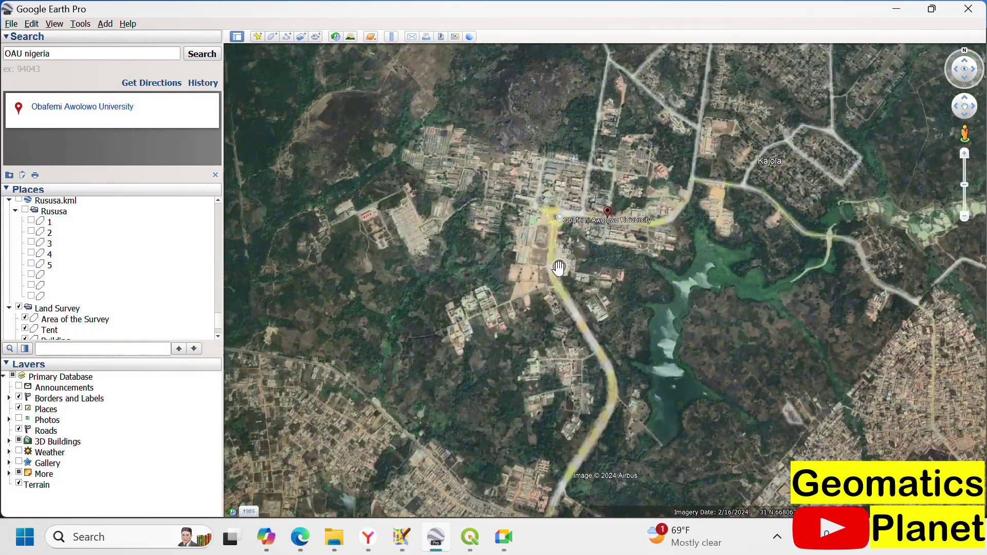
scroll(537, 226, up, 3)
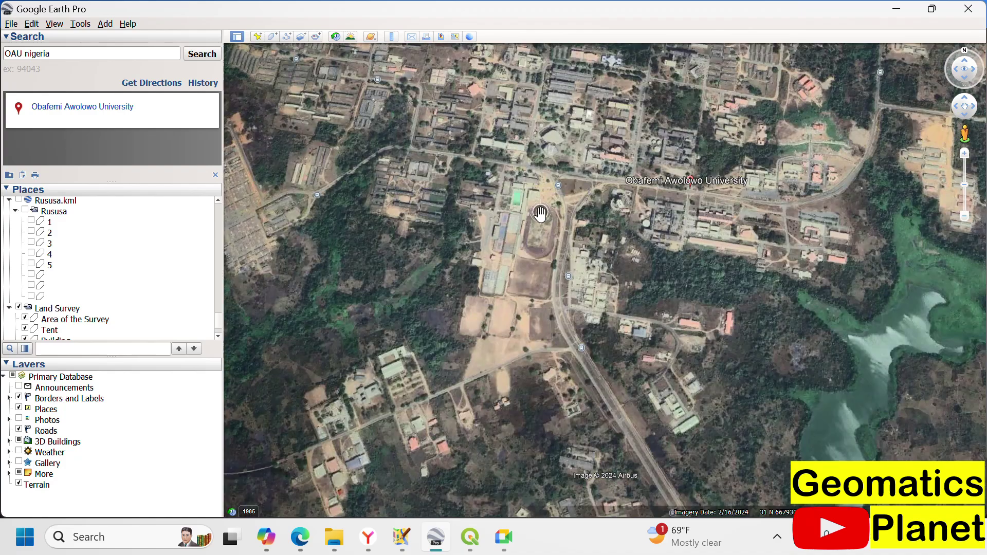
scroll(541, 213, up, 1)
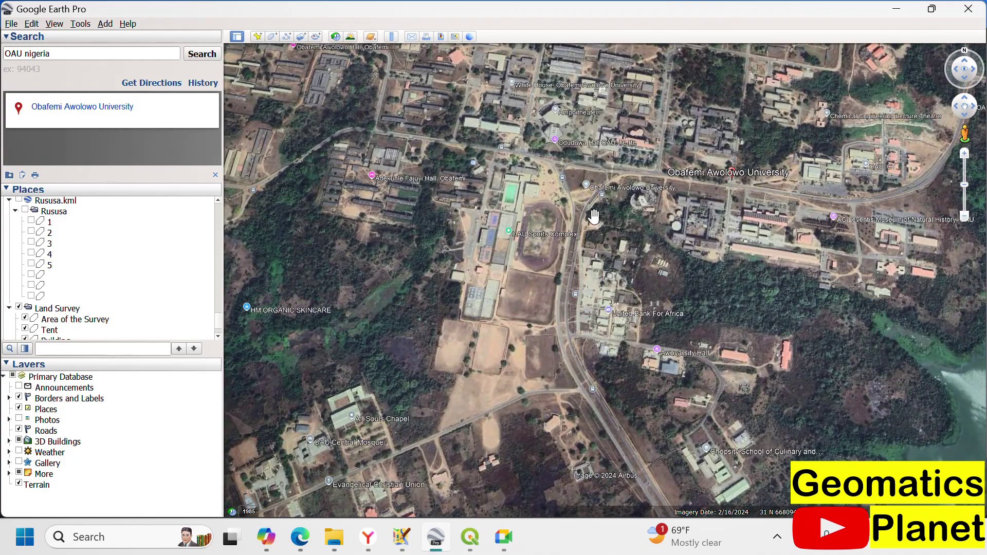
scroll(586, 219, down, 3)
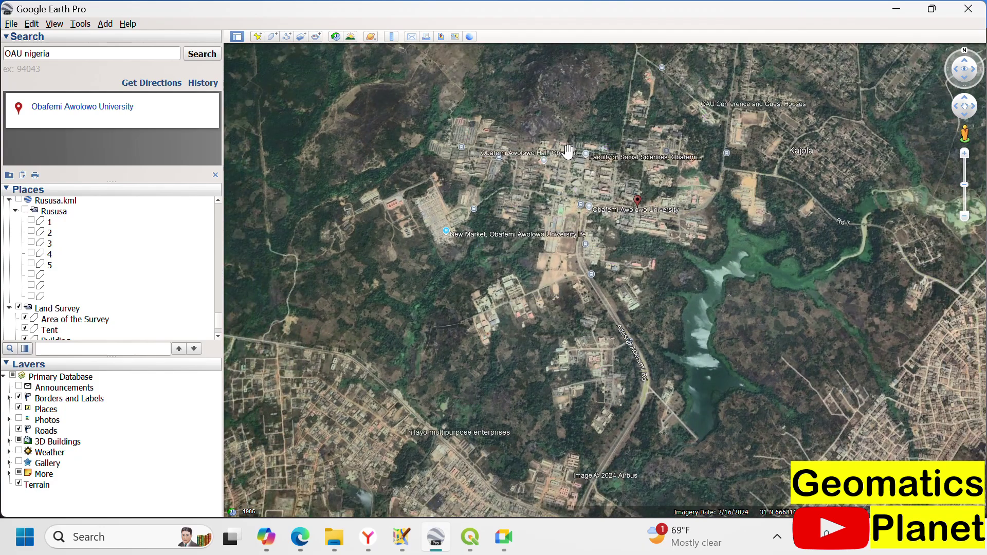
scroll(485, 195, down, 2)
scroll(486, 194, down, 3)
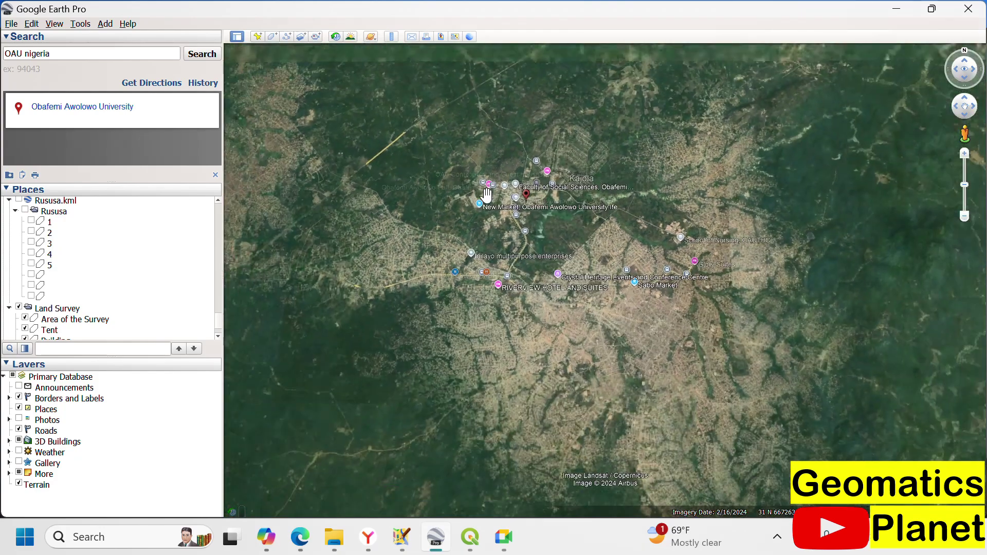
Import the NGA_lga shapefile from the NGA_adm folder, using the ESRI Shape (*.shp) format.
click(11, 24)
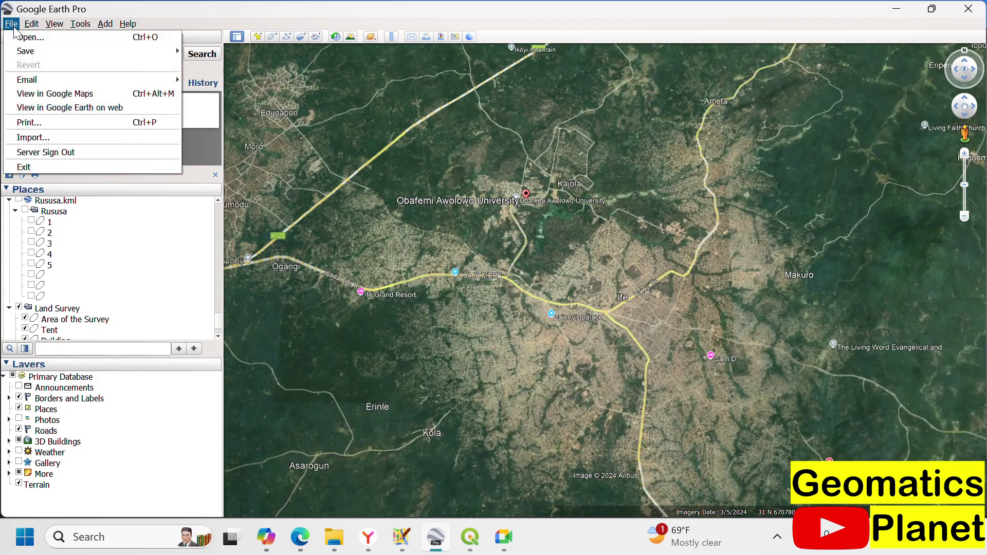
click(47, 137)
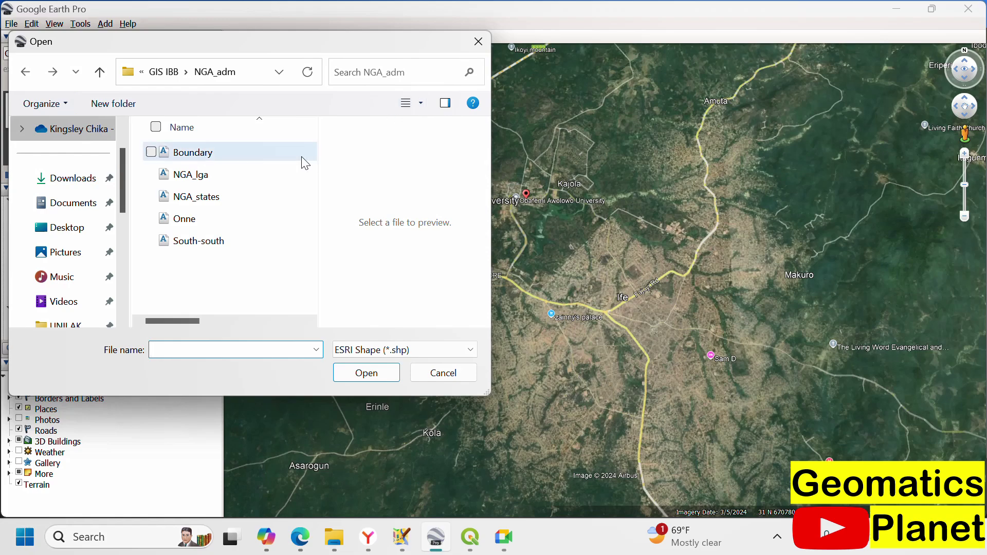
click(198, 180)
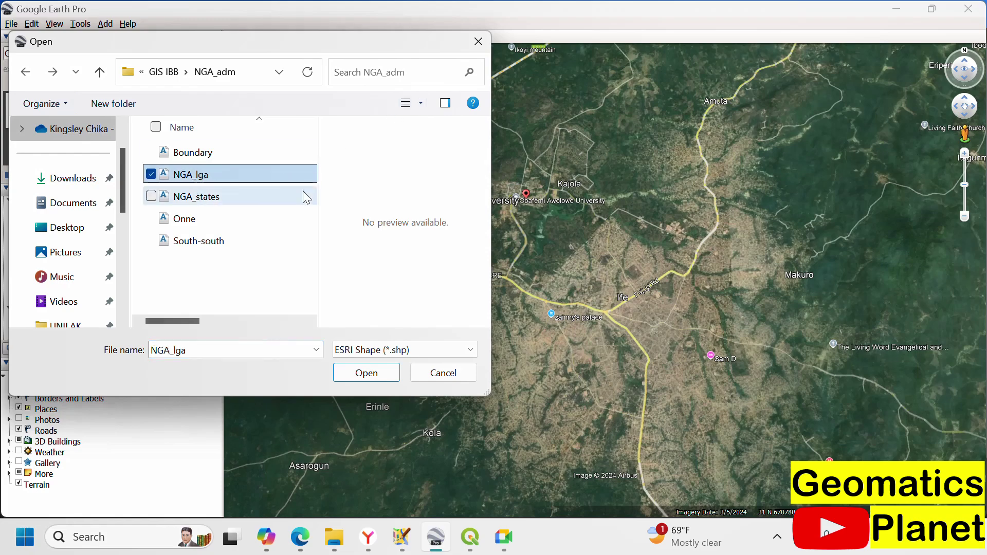
click(360, 349)
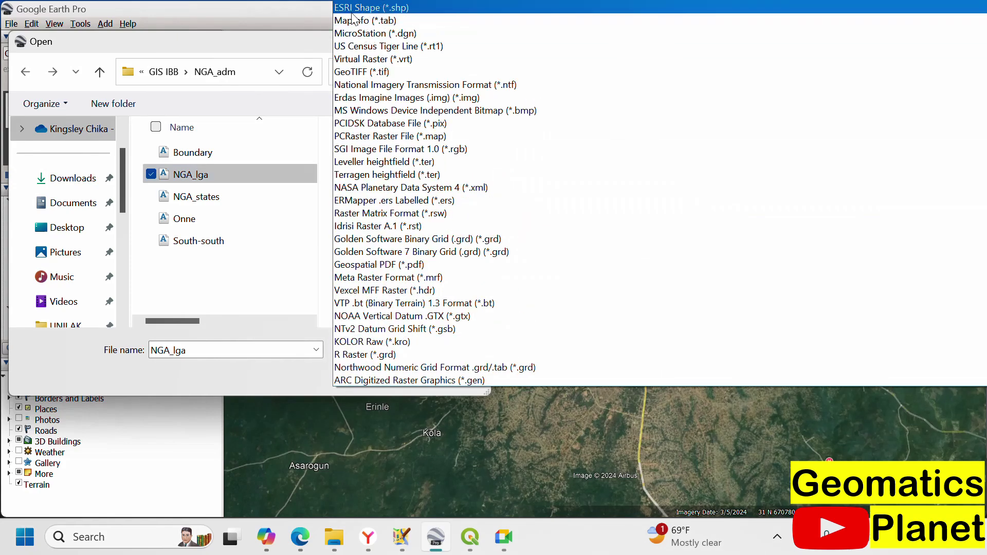
scroll(352, 18, up, 1)
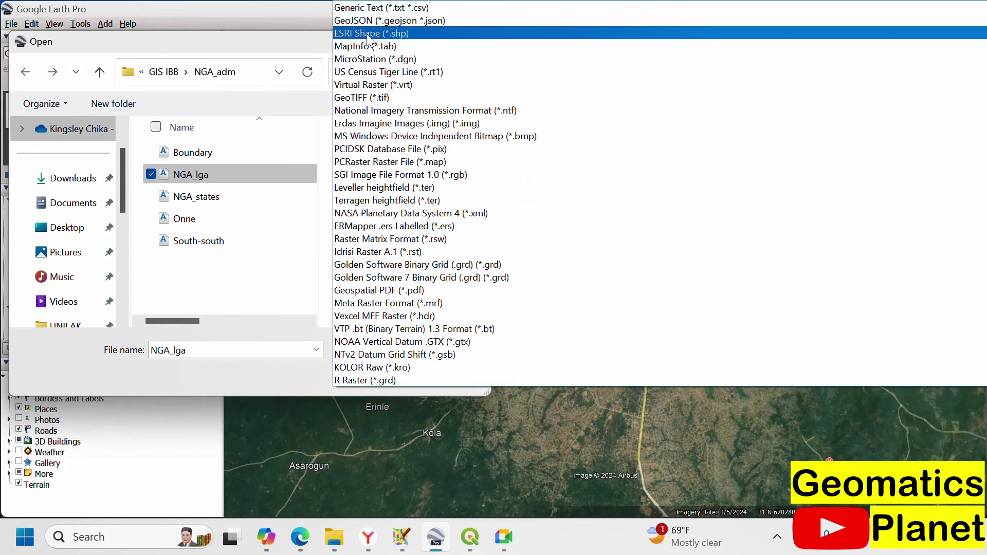
click(369, 33)
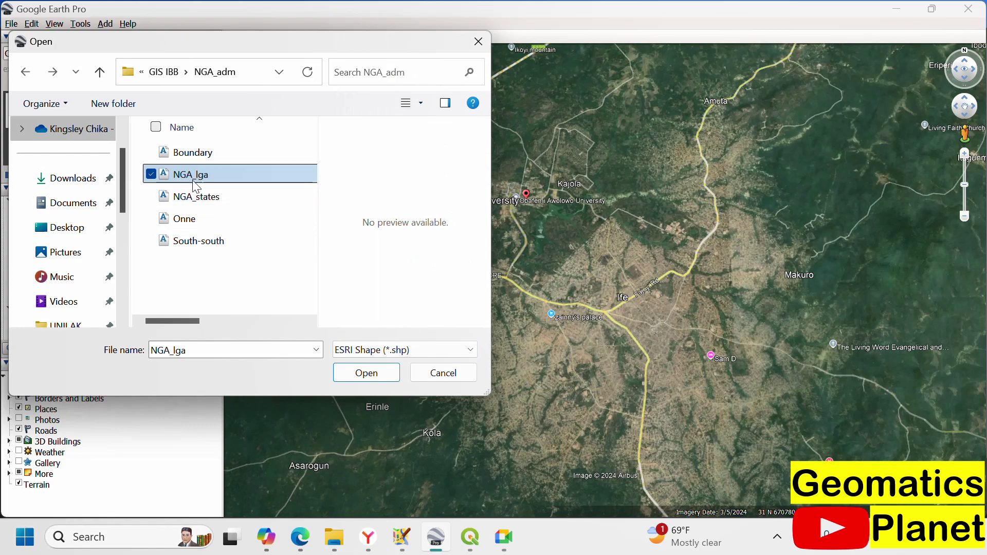
click(379, 375)
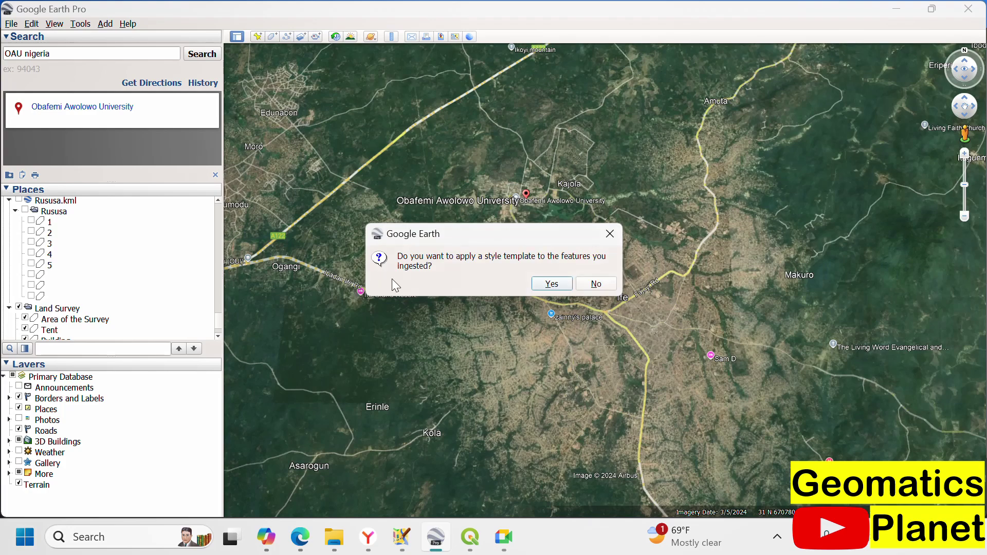
Apply a new style template to the imported features, with NAME_2 as the name field.
click(545, 284)
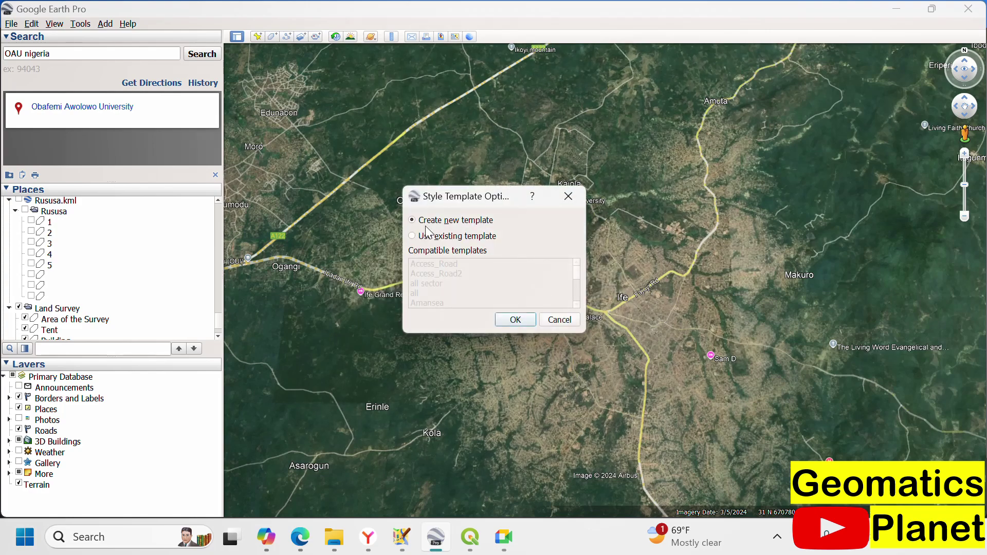
click(502, 319)
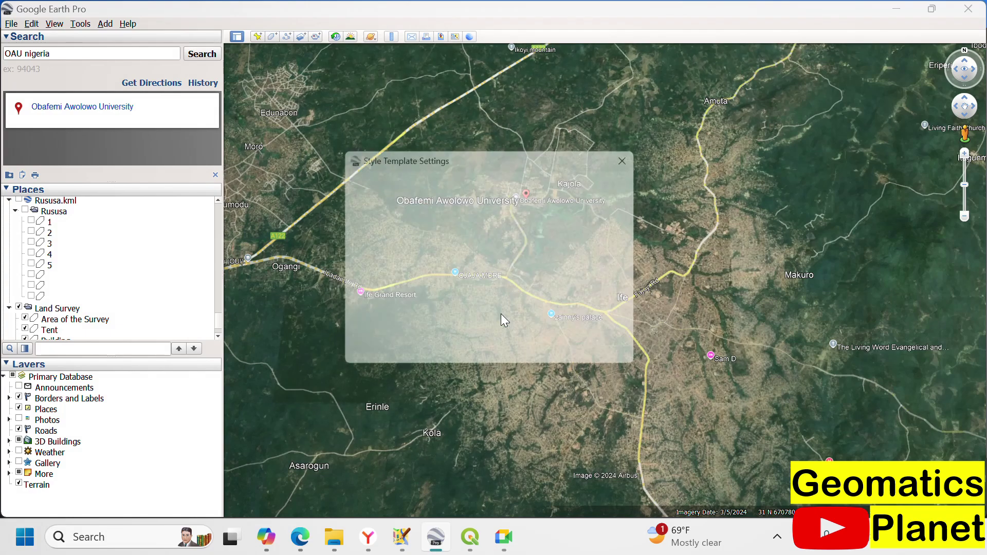
click(394, 181)
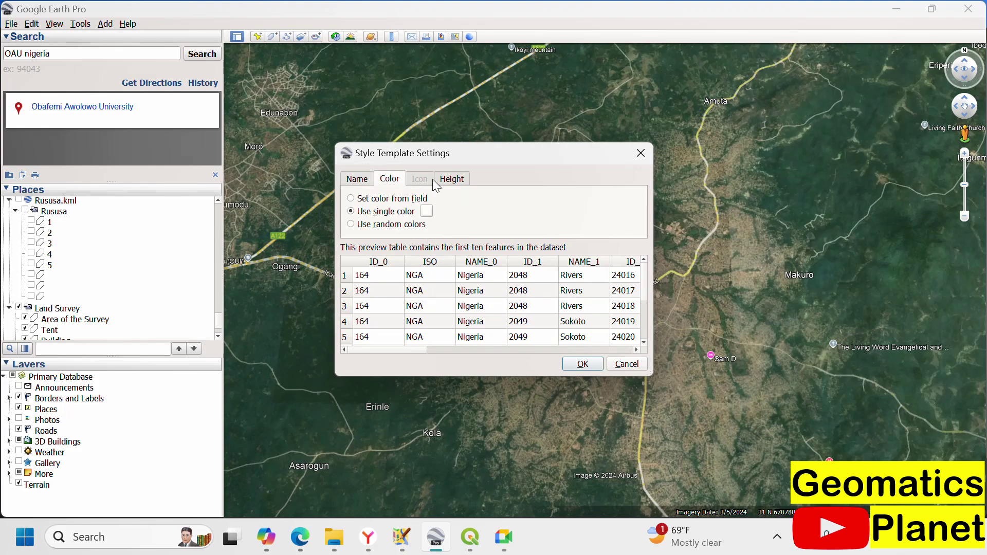
click(451, 180)
click(393, 181)
click(357, 180)
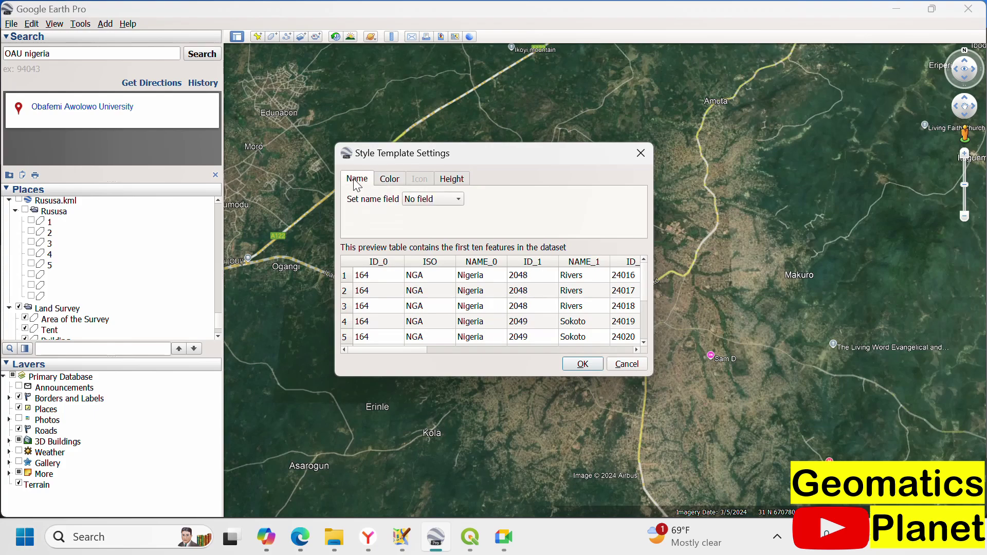
click(418, 201)
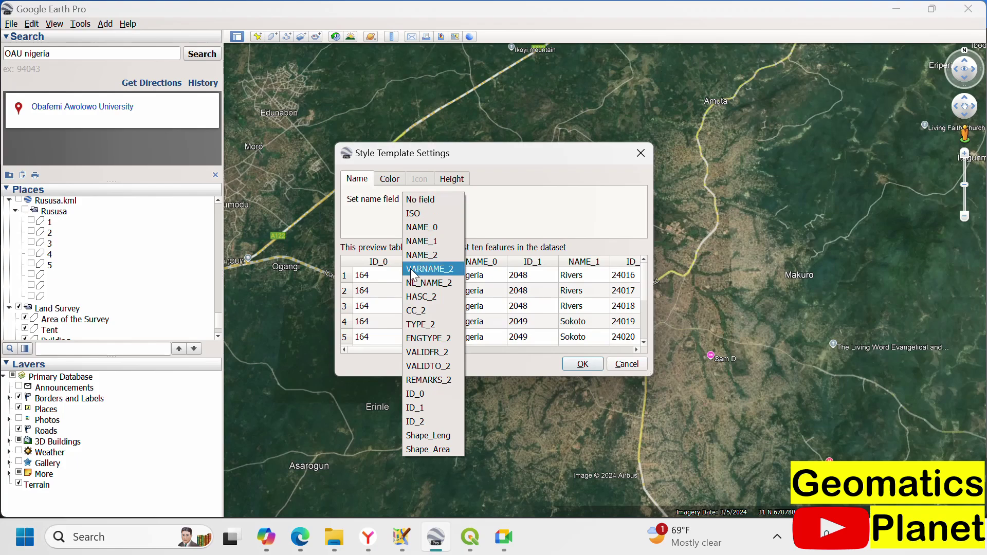
click(539, 257)
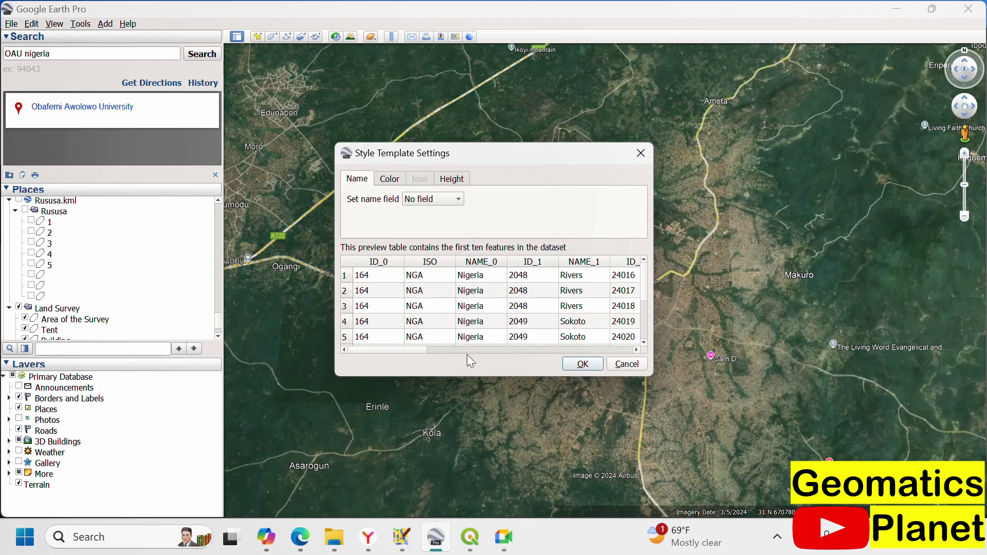
drag(414, 350, 441, 342)
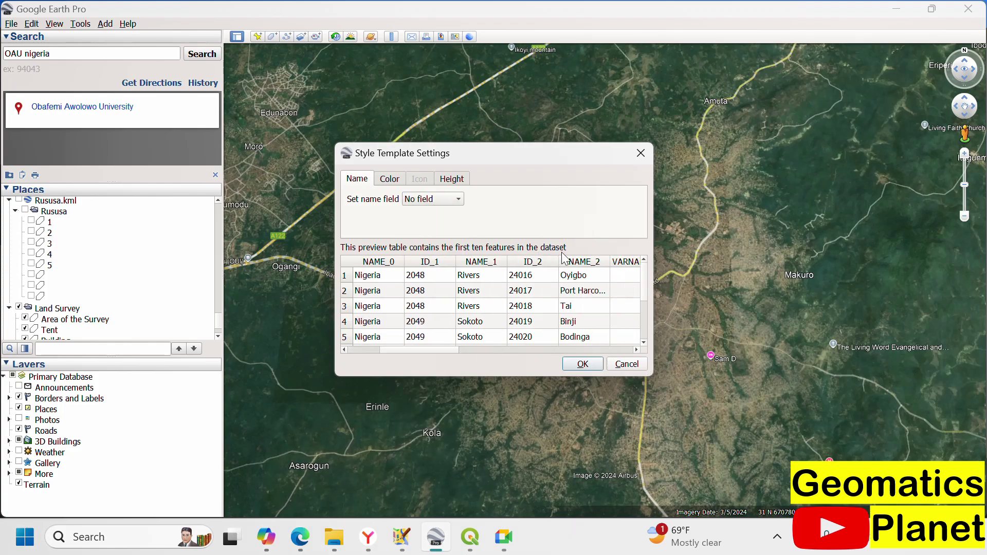
click(411, 205)
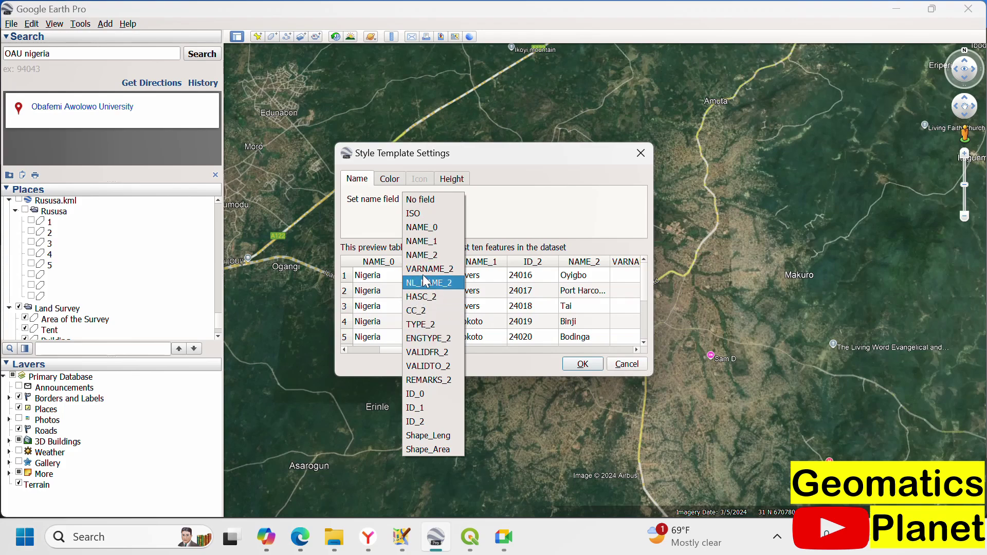
click(429, 255)
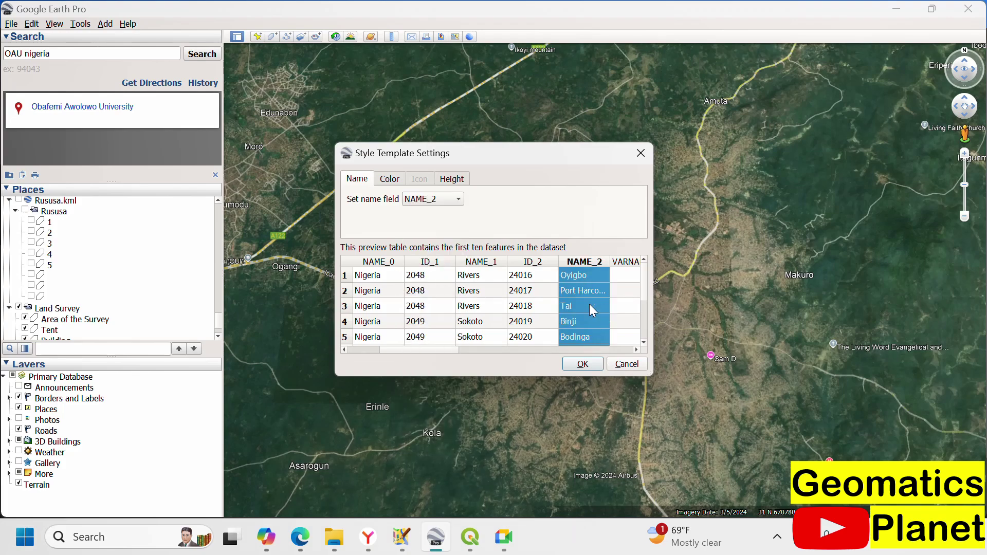
click(583, 364)
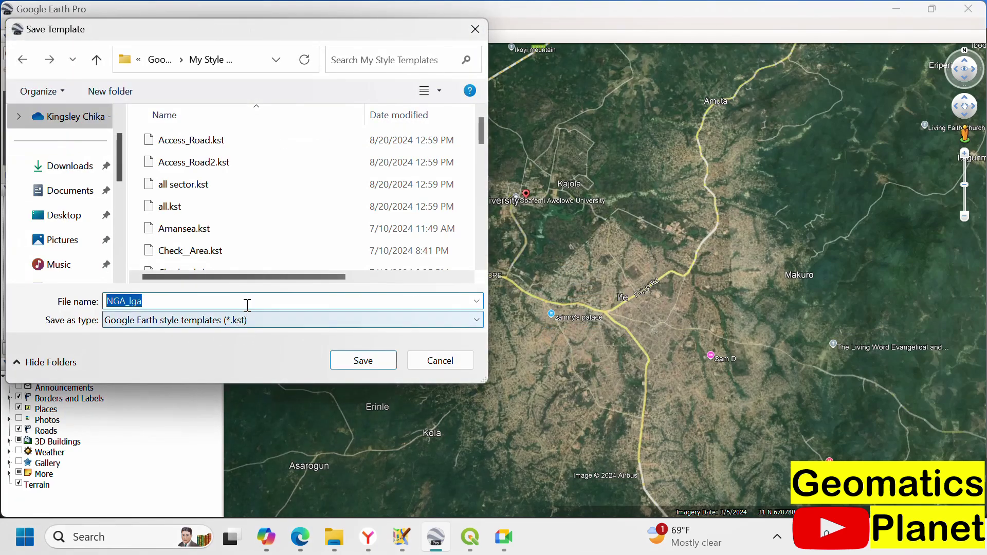
Save the style template under the name NGA_lgaaa in the My Style Templates folder.
click(189, 299)
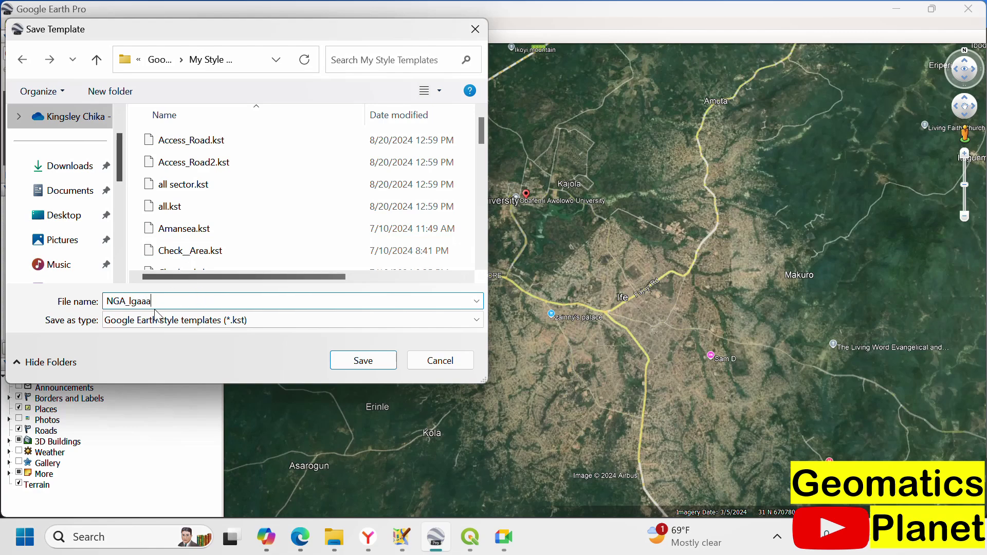
scroll(175, 215, down, 8)
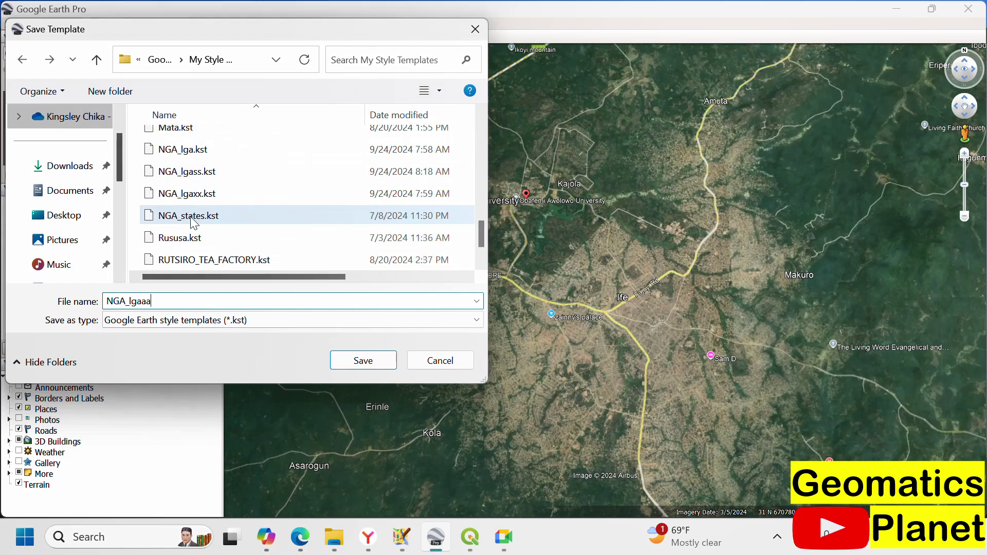
click(358, 362)
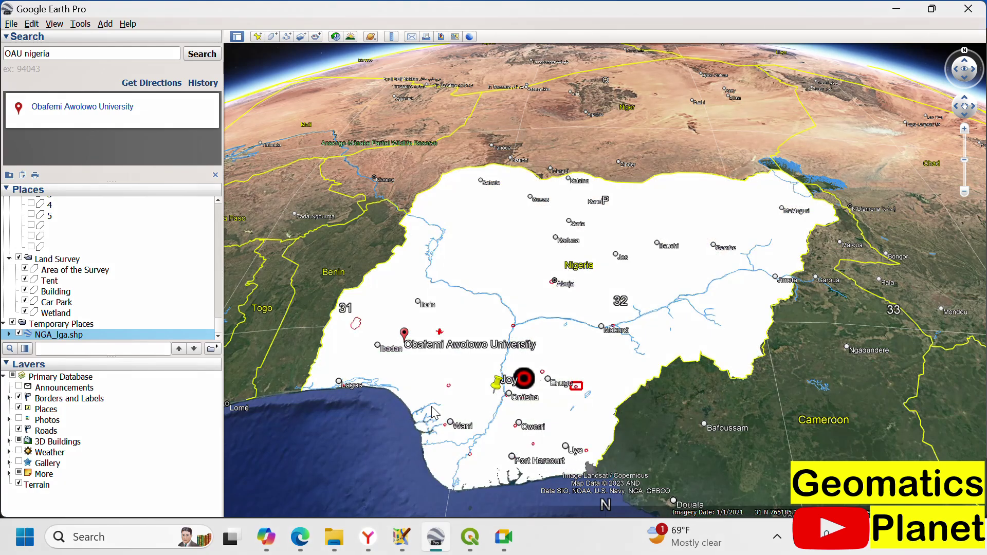
Zoom in on southwestern Nigeria and return to the Obafemi Awolowo University search result.
scroll(419, 426, down, 5)
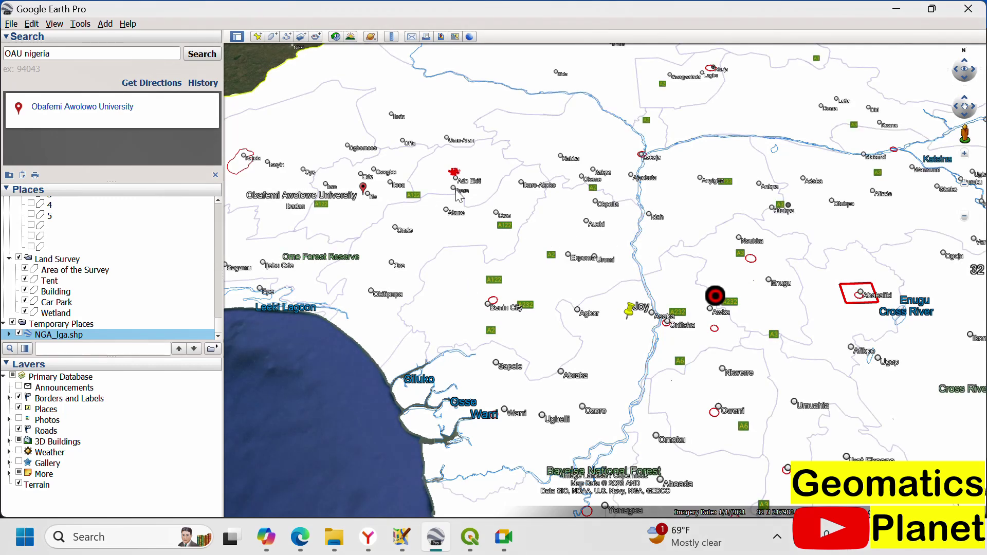
double_click(454, 177)
scroll(569, 246, down, 2)
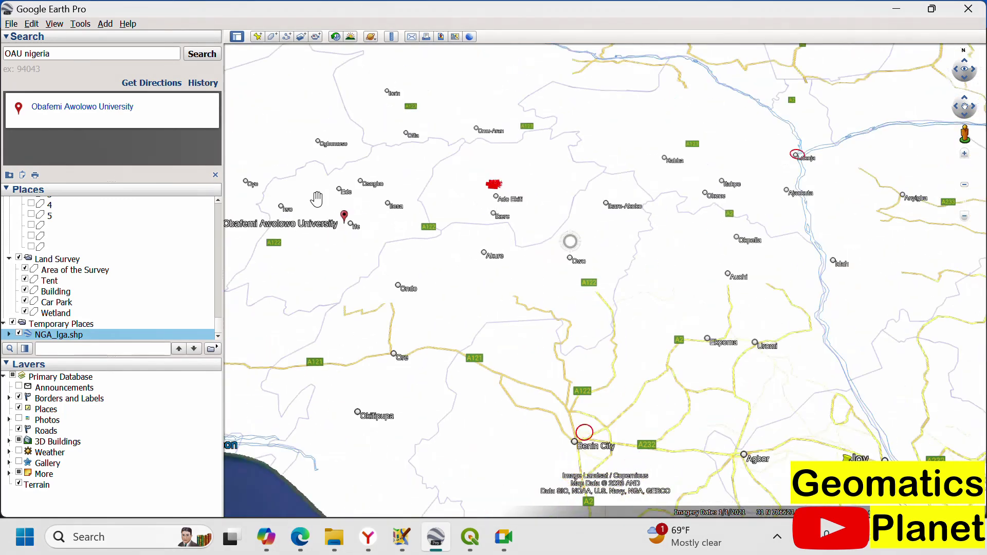
click(110, 111)
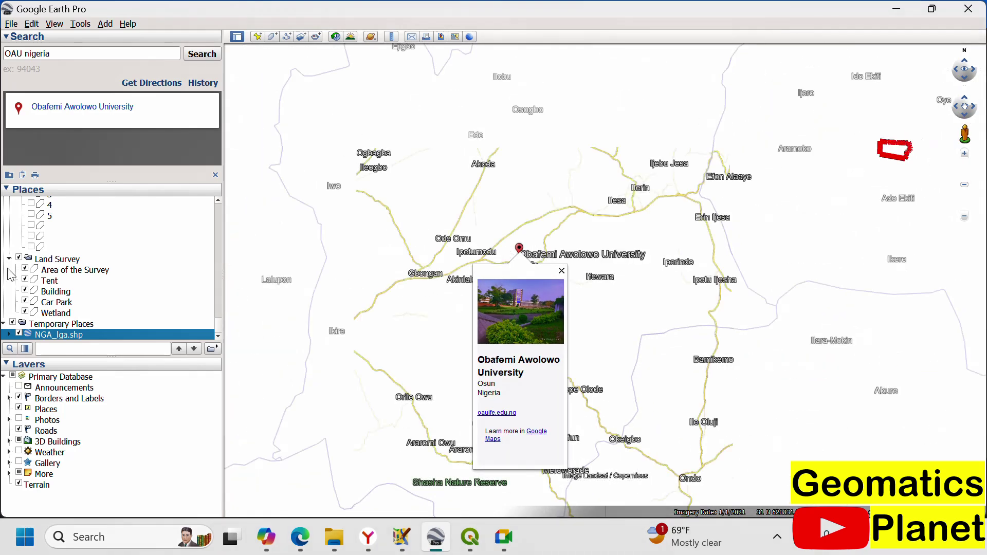
Share one style across all features of the NGA_lga.shp folder, with random area colours and filled, outlined polygons.
right_click(35, 334)
click(98, 515)
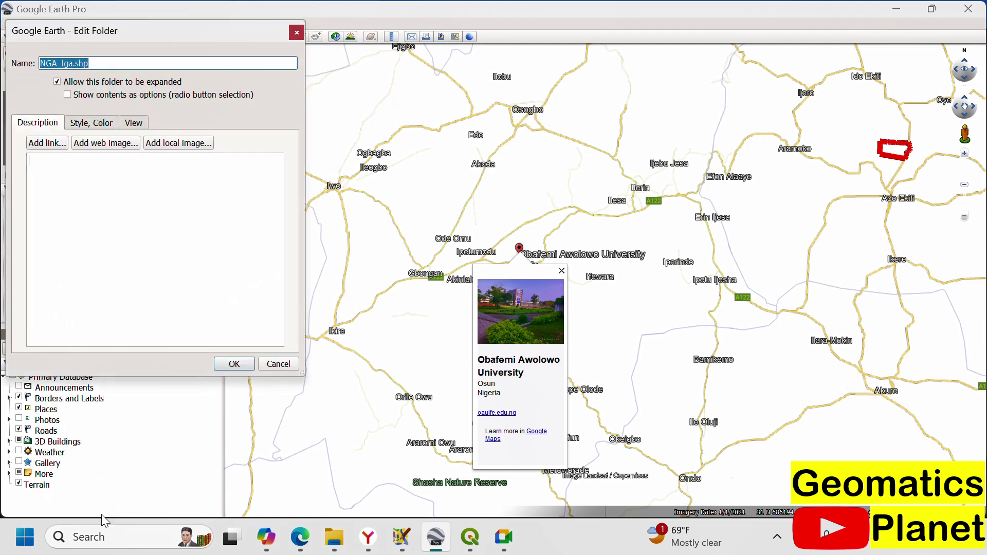
click(80, 125)
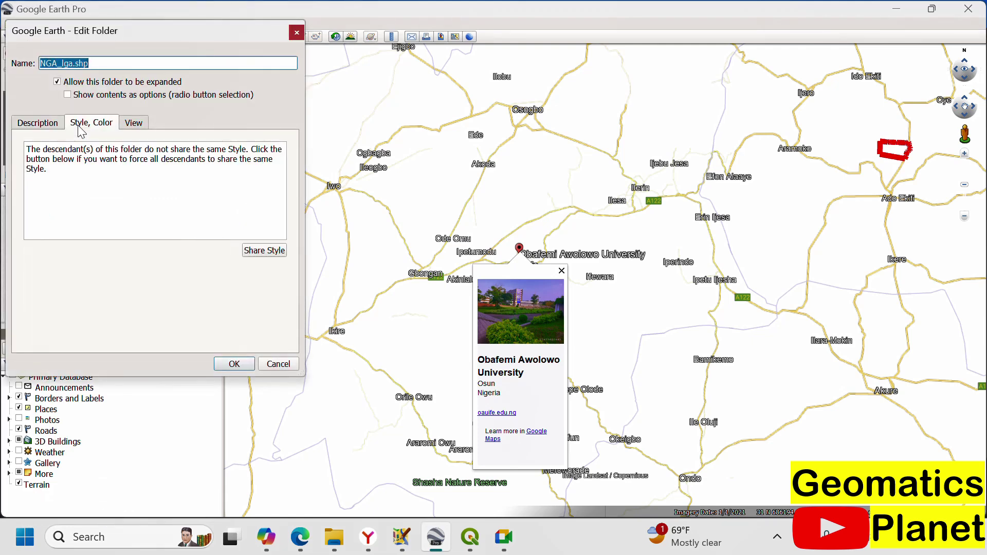
click(258, 252)
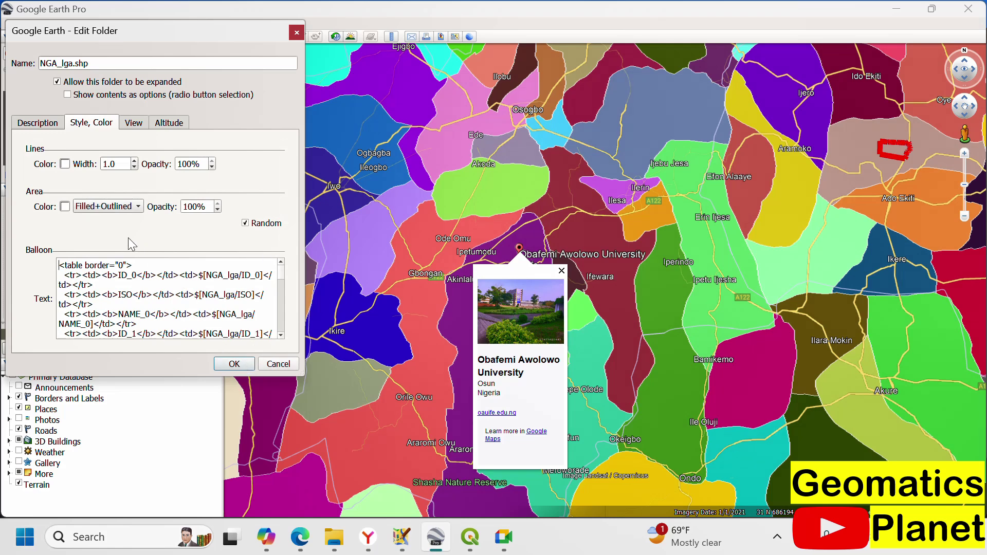
scroll(611, 140, down, 5)
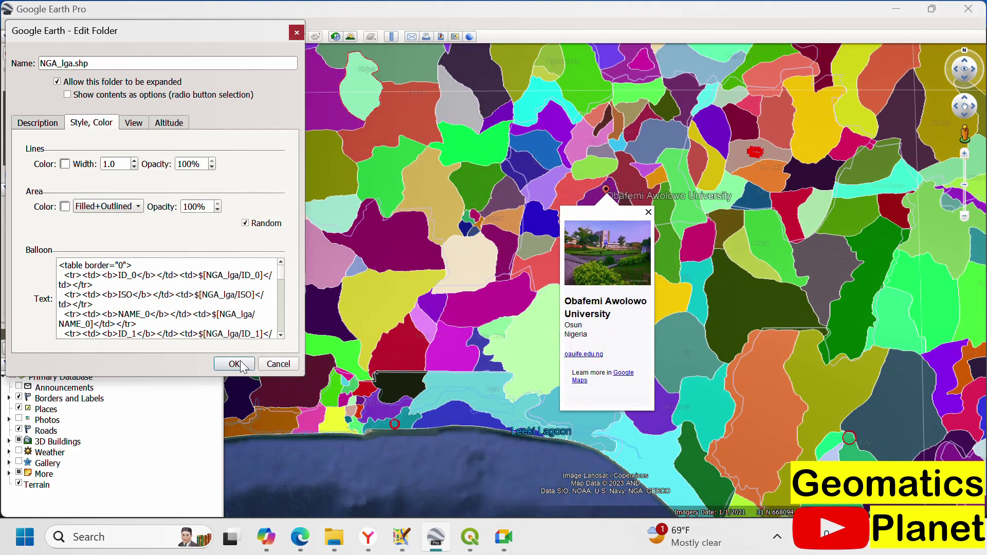
key(Return)
Zoom to Obafemi Awolowo University and open the attributes of the local government polygon containing it.
scroll(685, 221, up, 3)
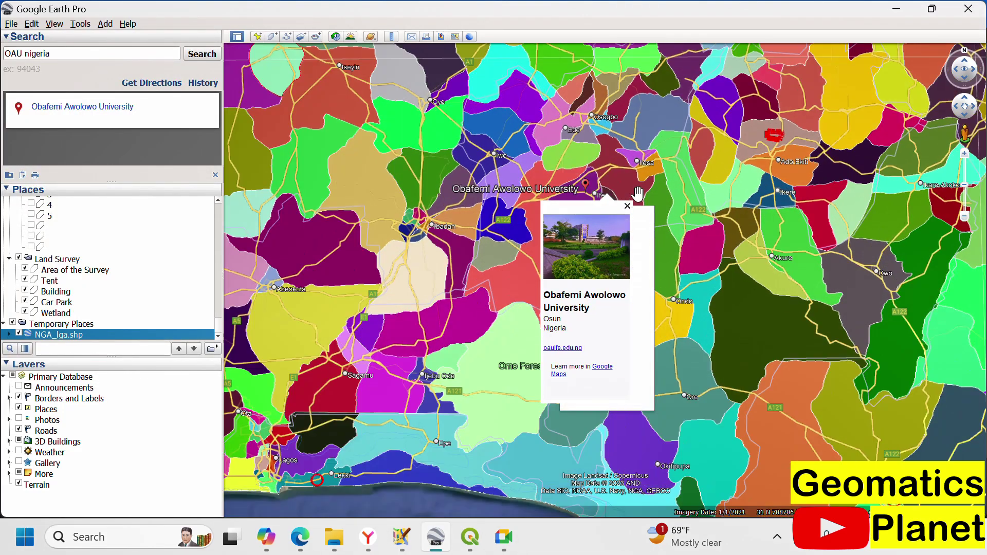
click(576, 191)
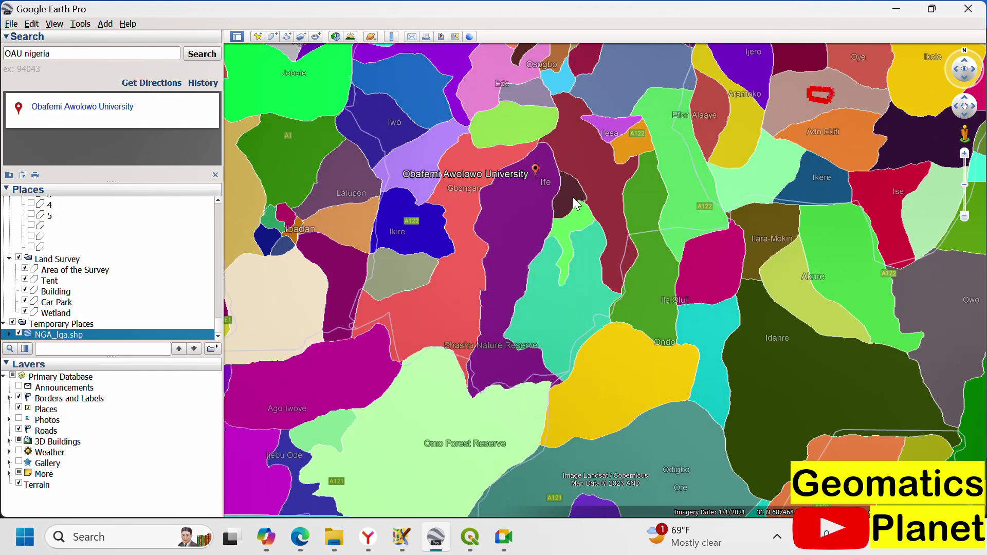
double_click(525, 179)
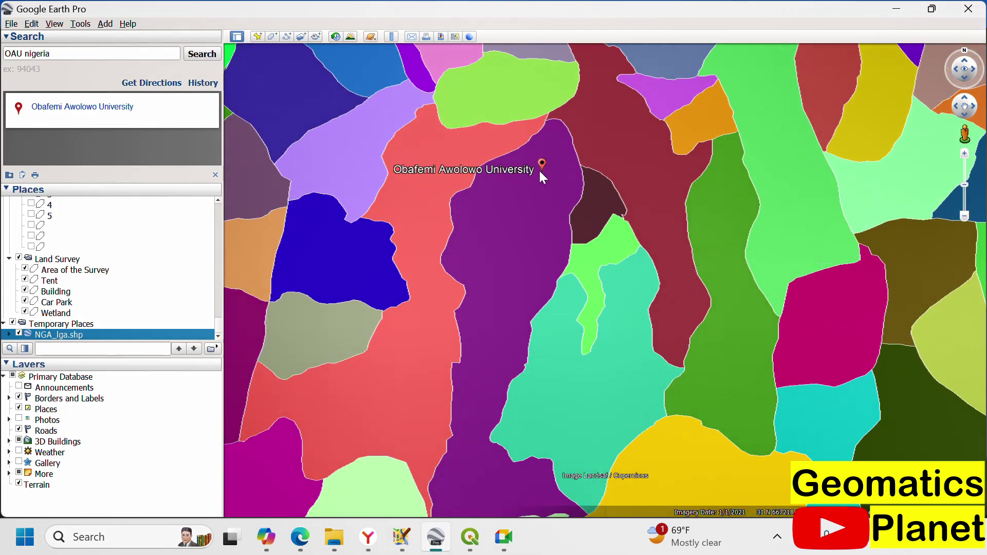
scroll(542, 137, down, 2)
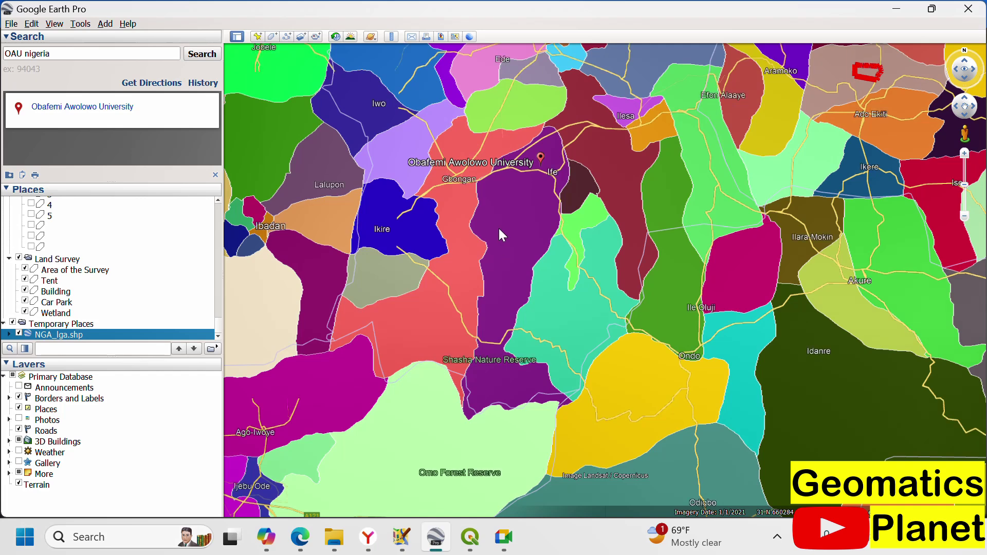
scroll(498, 229, up, 2)
click(516, 198)
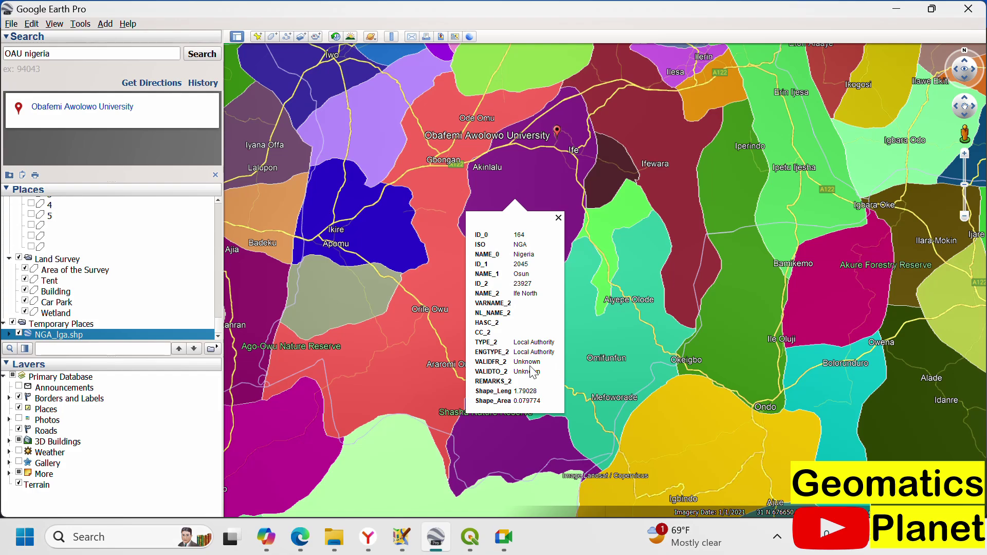
Switch to QGIS and turn on single labels for the NGA_lga layer.
click(470, 537)
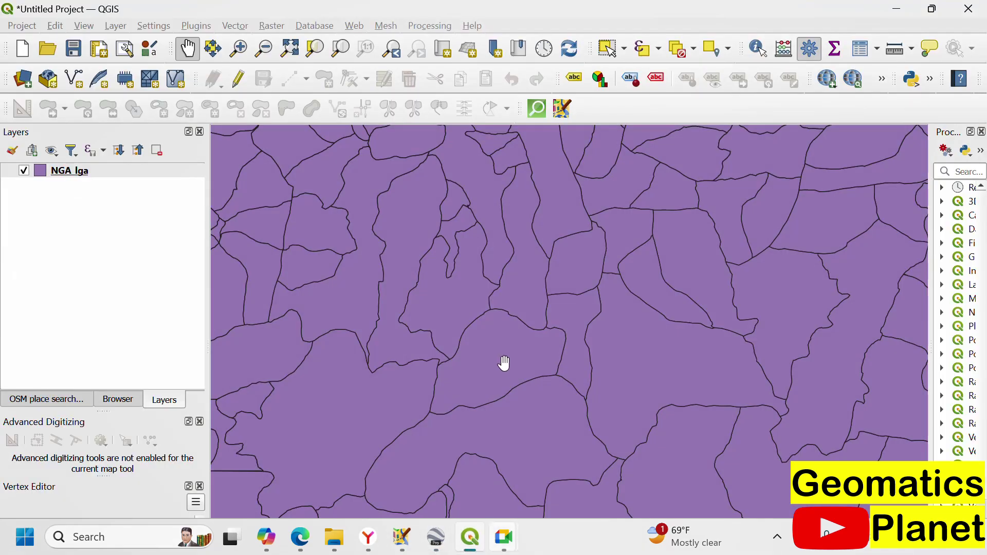
scroll(478, 298, down, 1)
scroll(540, 238, down, 1)
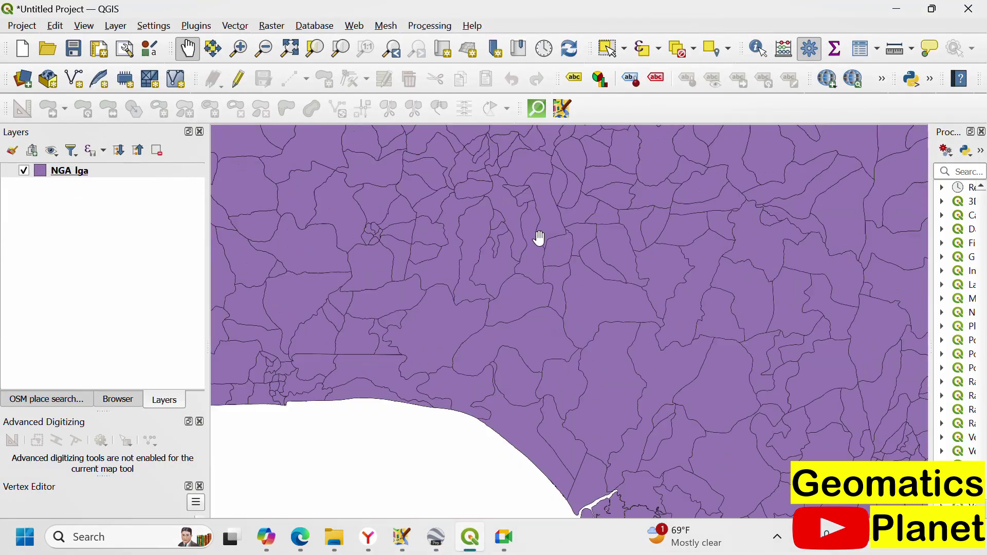
scroll(540, 238, down, 2)
scroll(545, 253, up, 4)
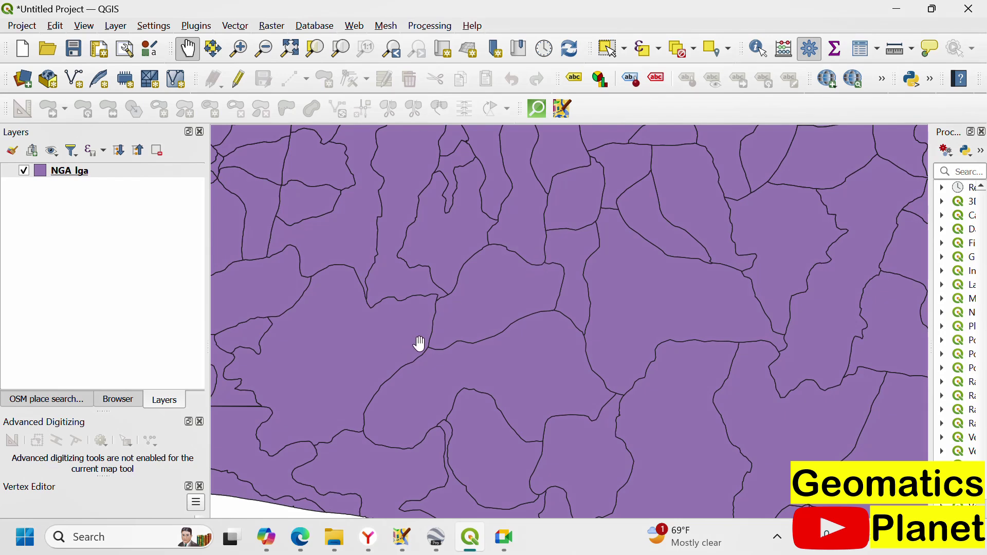
right_click(66, 176)
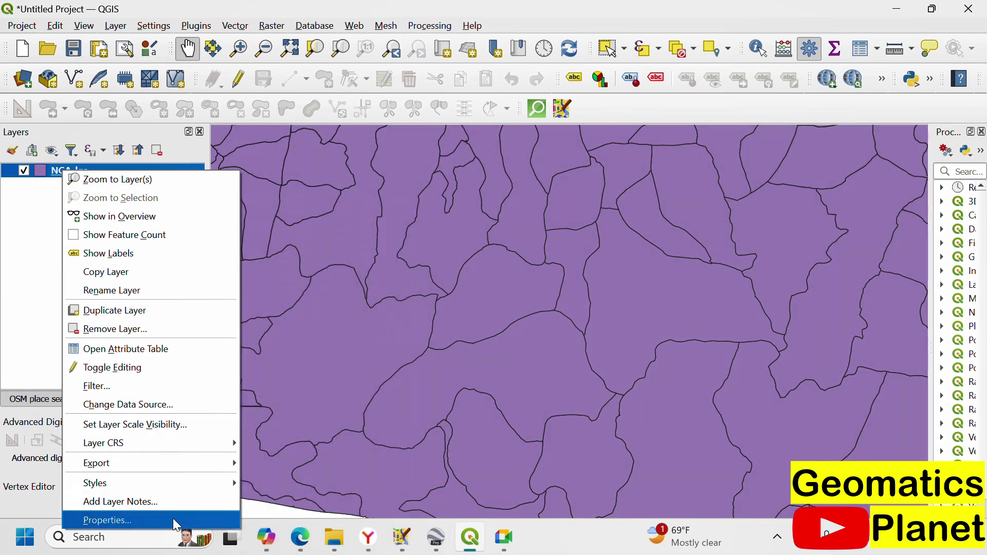
click(176, 522)
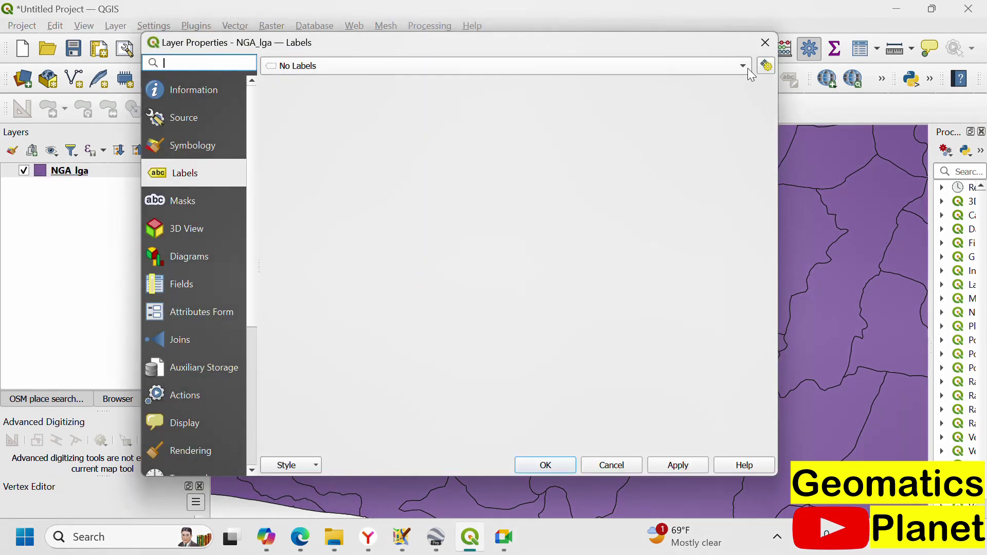
click(390, 66)
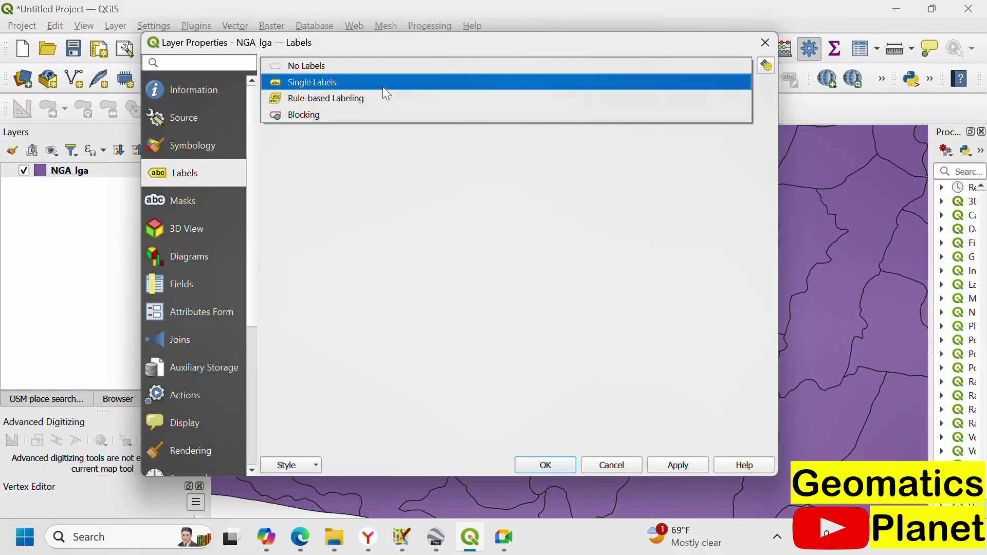
click(355, 146)
key(Down)
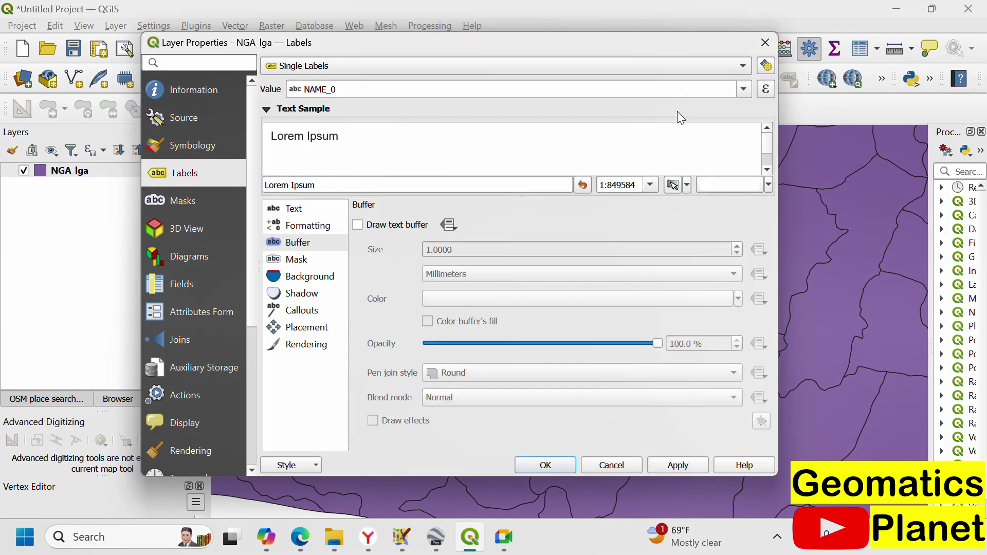
Label the NGA_lga polygons by the NAME_2 field and locate the Ife area on the map.
click(744, 91)
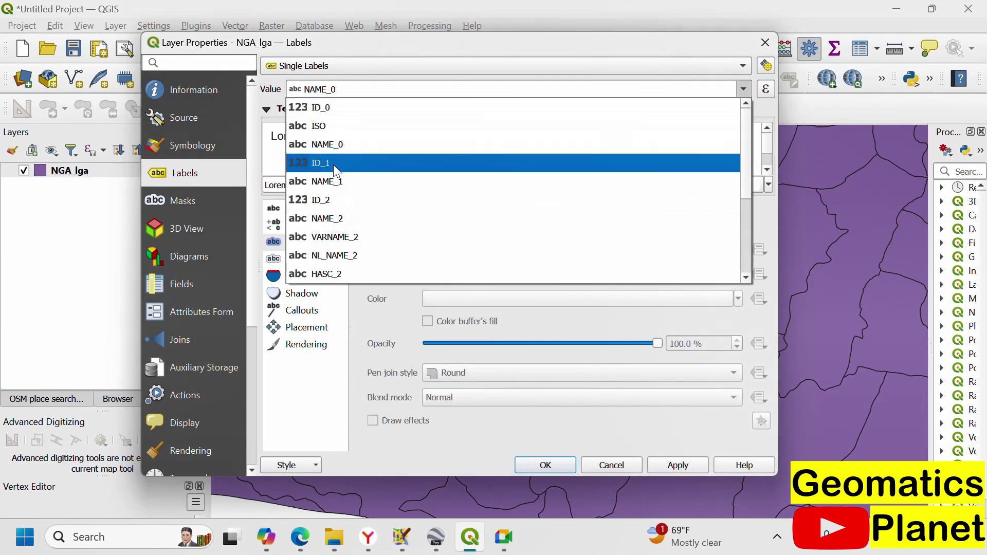
click(324, 220)
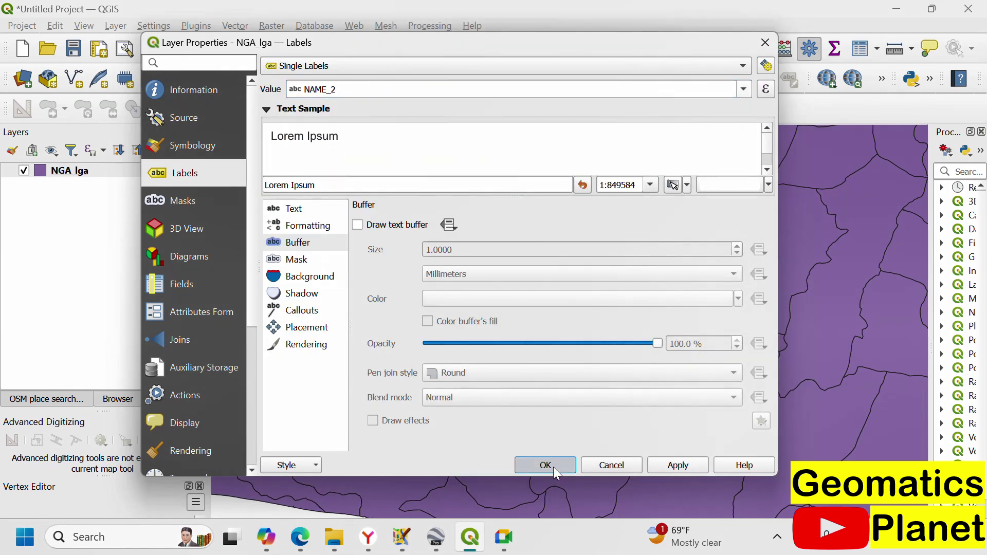
click(553, 467)
scroll(542, 414, down, 2)
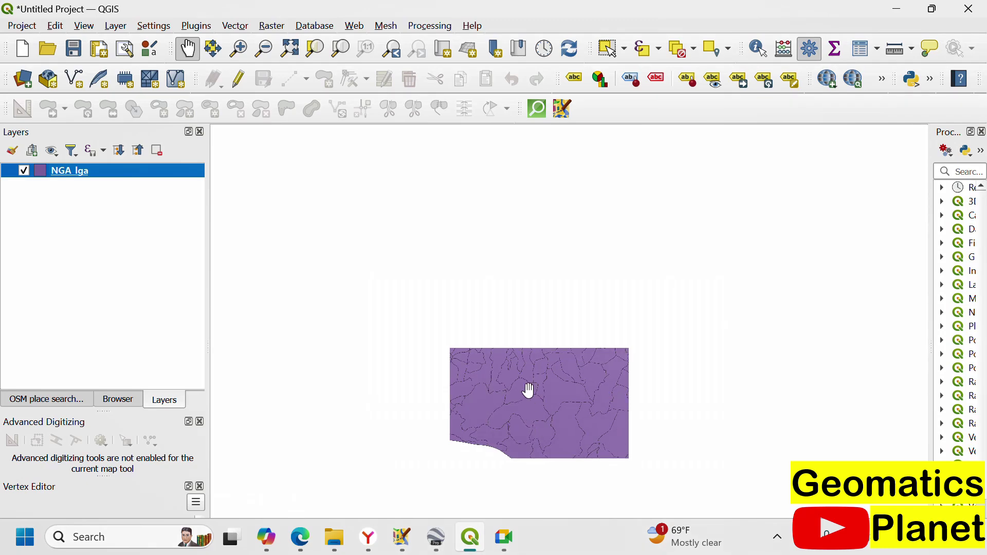
scroll(545, 410, up, 3)
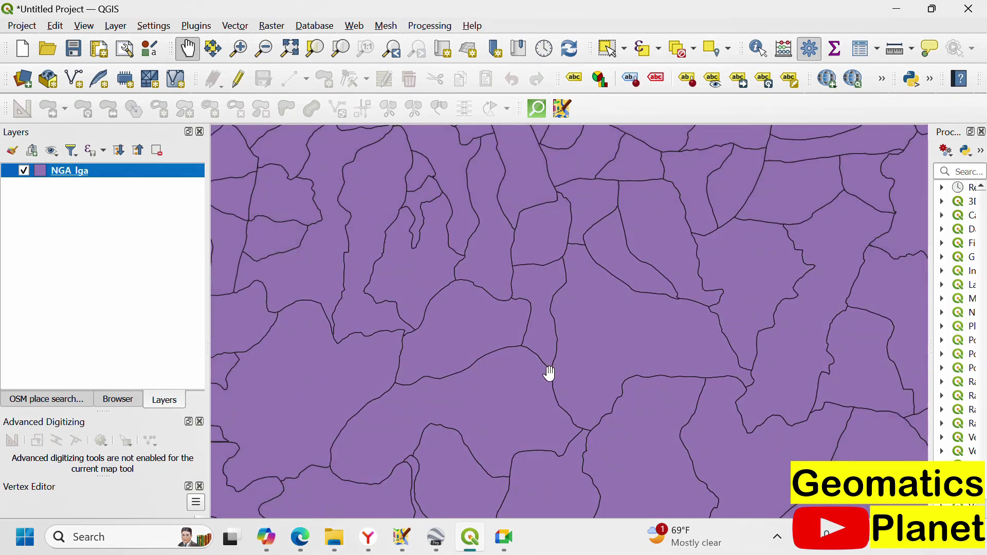
scroll(496, 329, down, 2)
scroll(451, 278, up, 4)
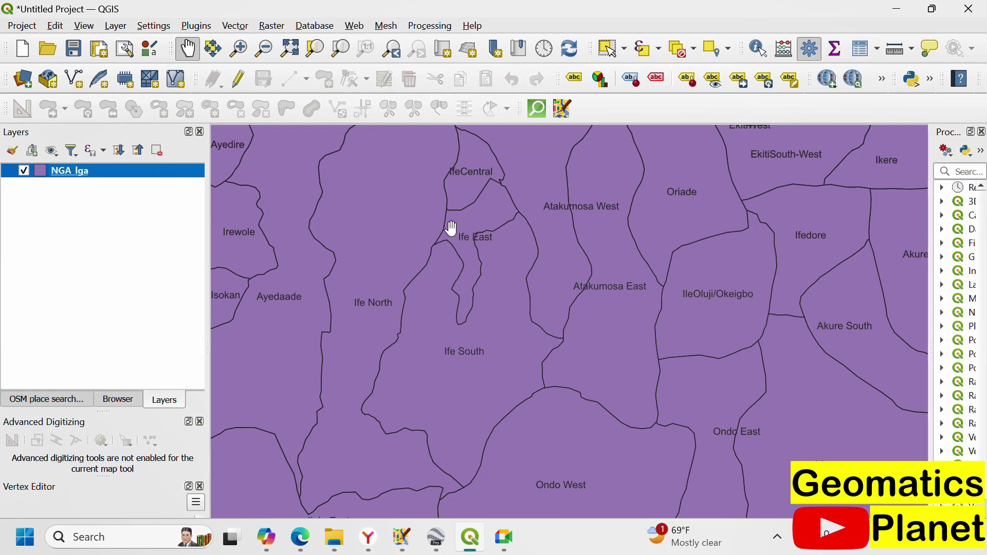
scroll(417, 180, down, 2)
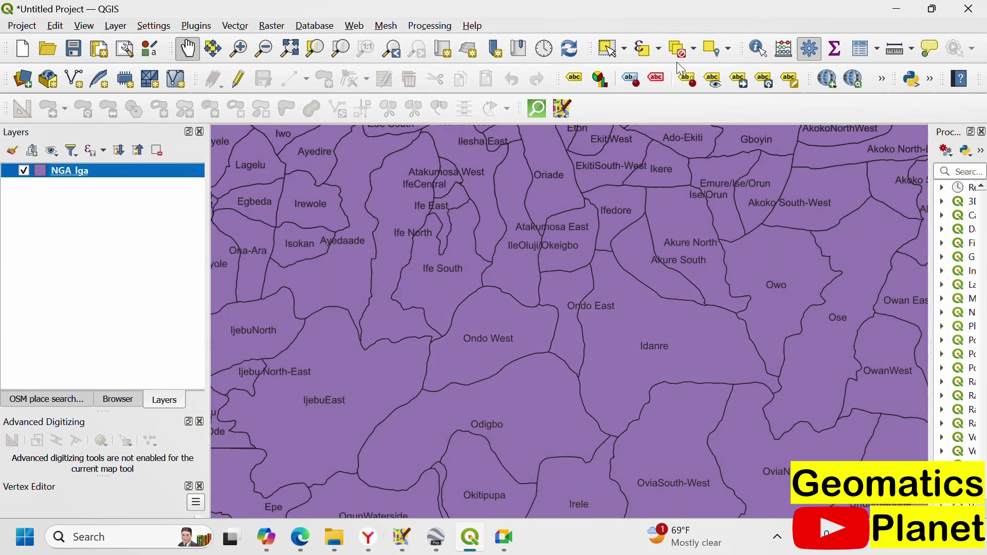
Select the Ife North polygon directly on the map and clear the selection.
click(609, 49)
click(419, 205)
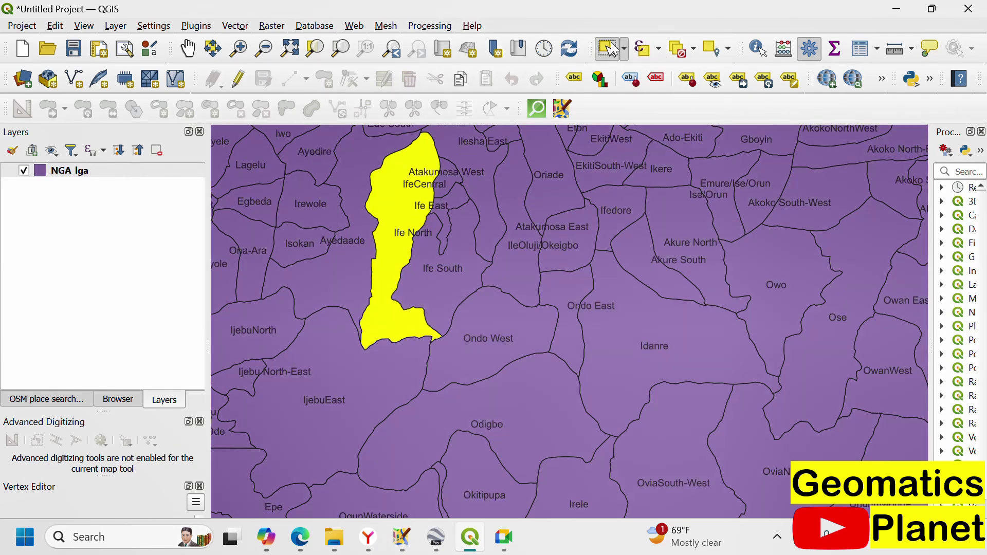
click(686, 52)
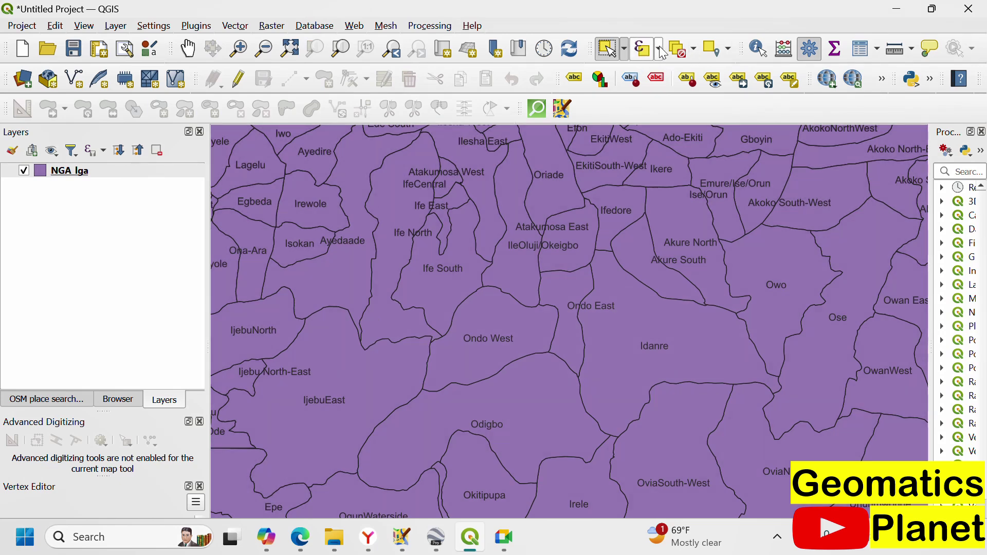
Select the local government feature by value, with NAME_2 containing Ife North.
click(661, 50)
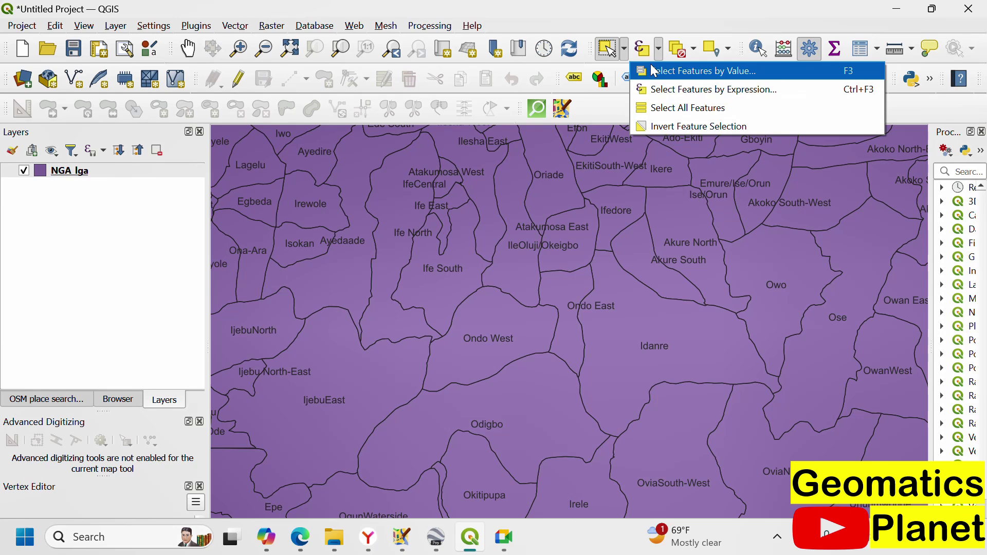
click(654, 71)
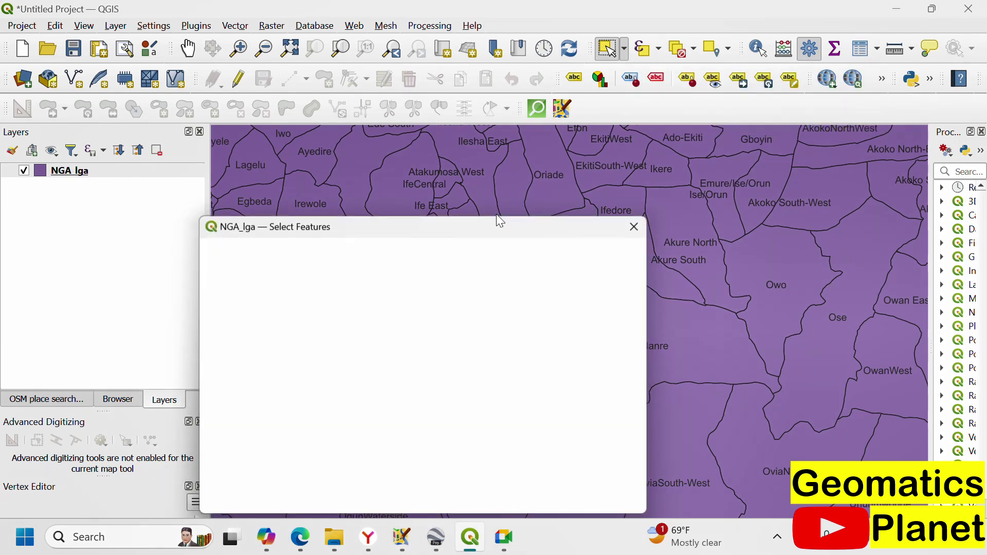
click(351, 391)
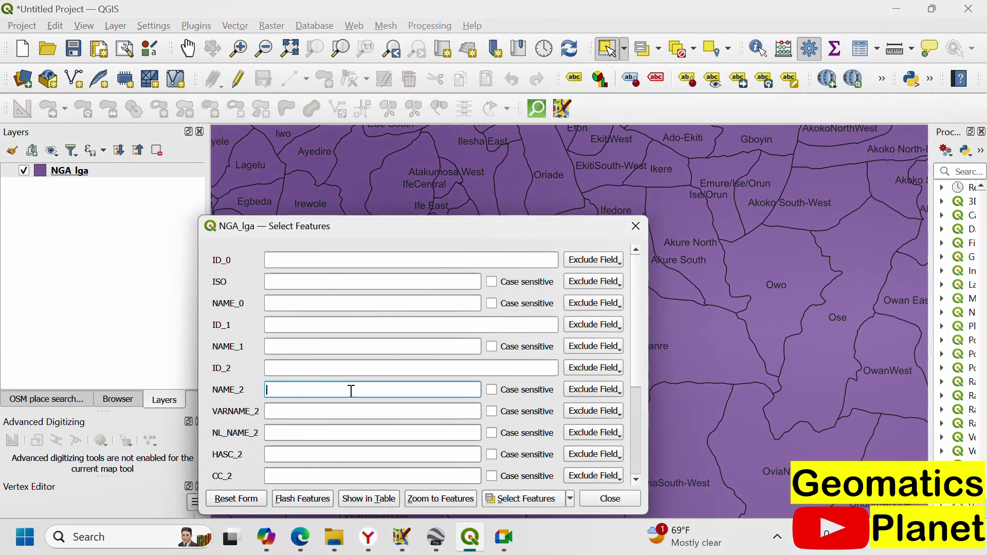
text(if)
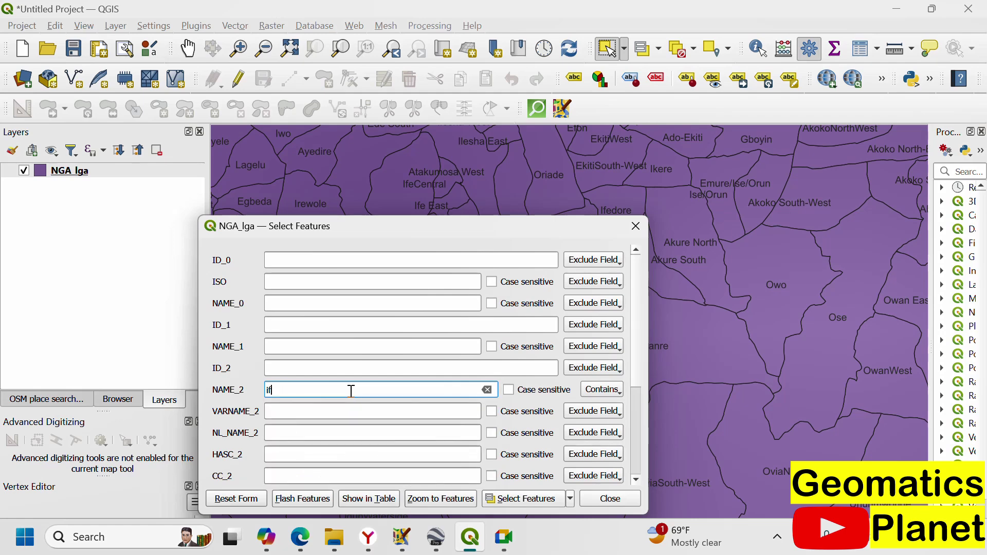
key(BackSpace)
text(fe)
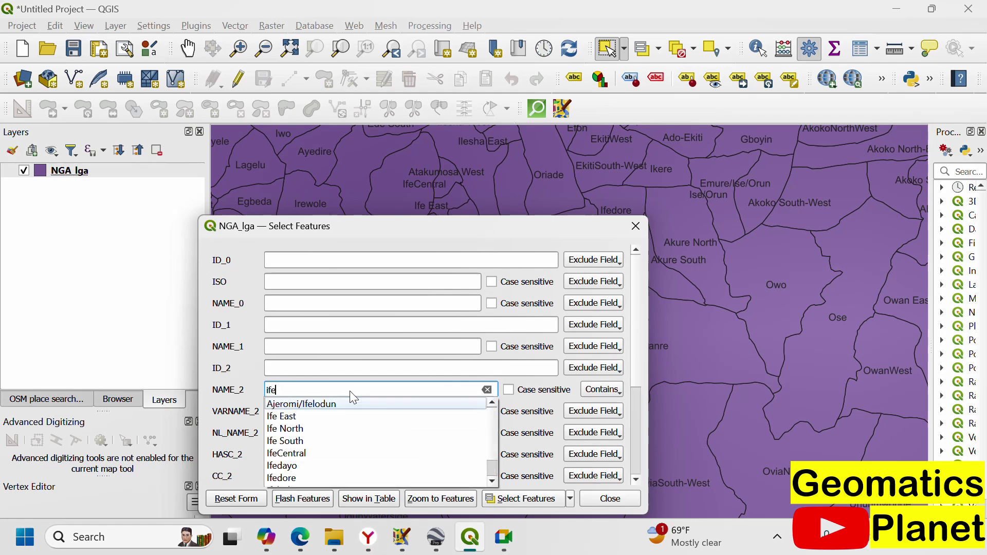
text( no)
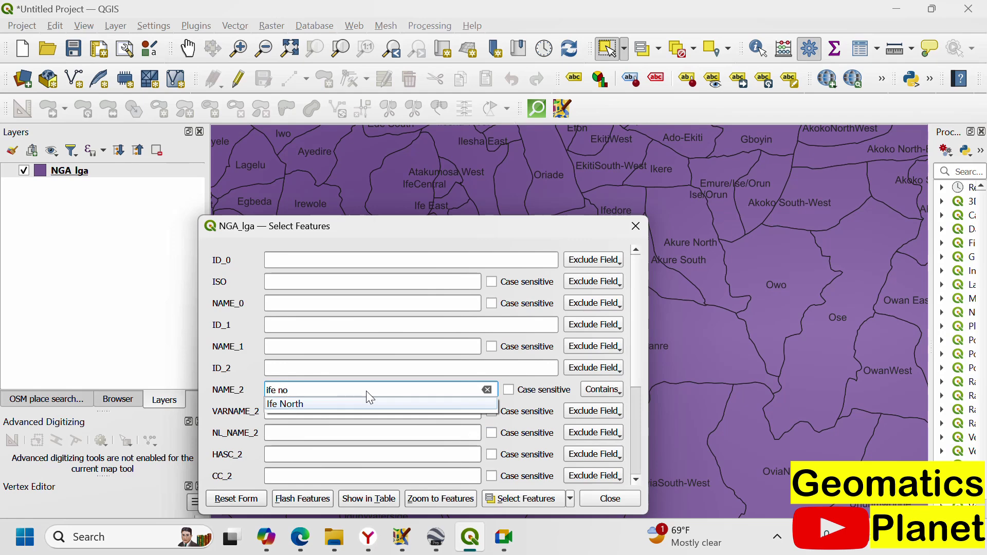
click(365, 404)
drag(426, 229, 741, 155)
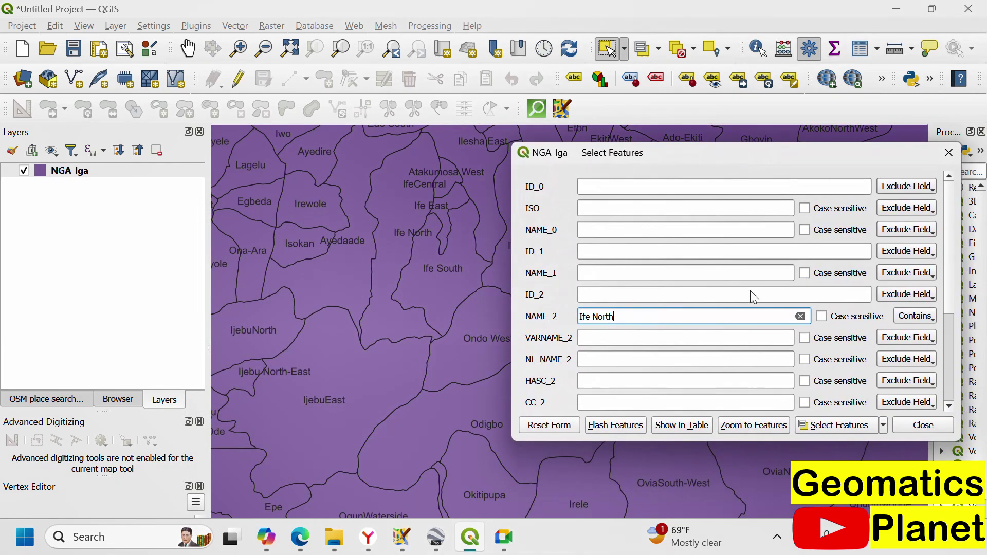
click(829, 427)
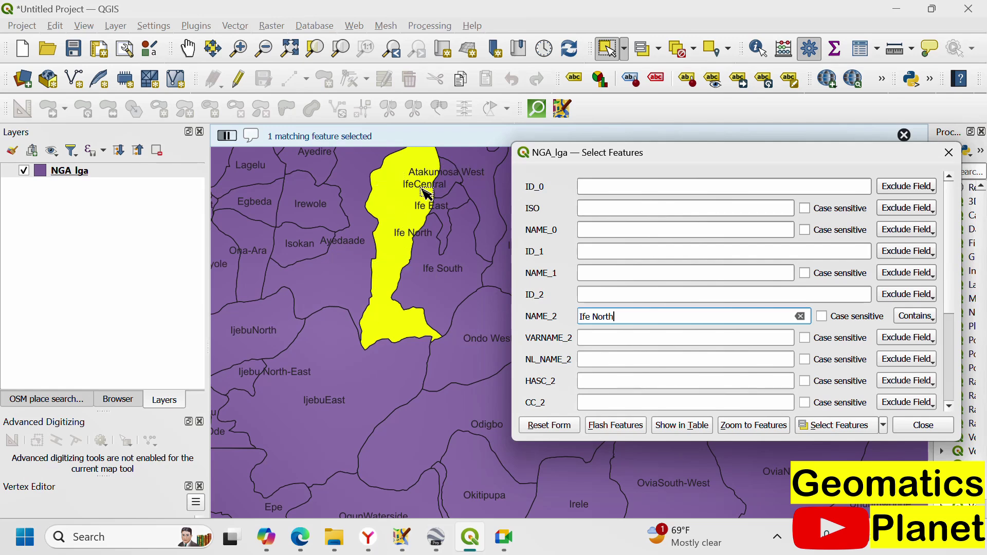
click(949, 152)
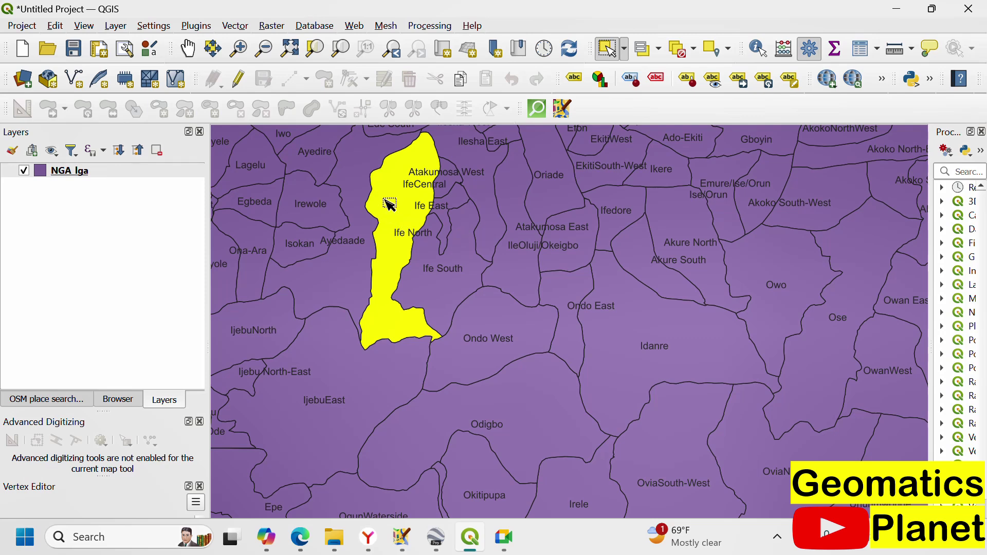
Start exporting only the selected Ife North feature of NGA_lga and open the output file browser.
scroll(386, 200, up, 1)
scroll(480, 242, down, 1)
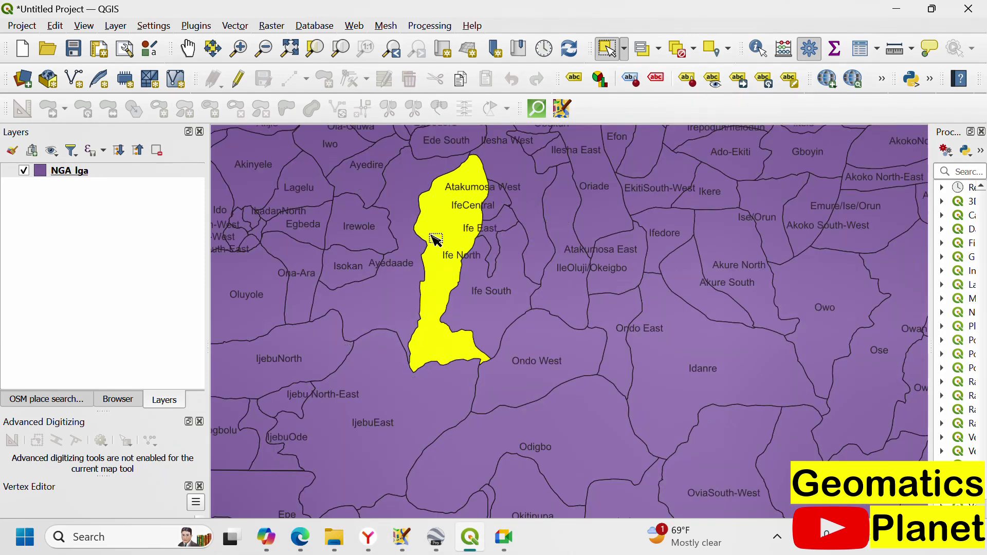
right_click(67, 174)
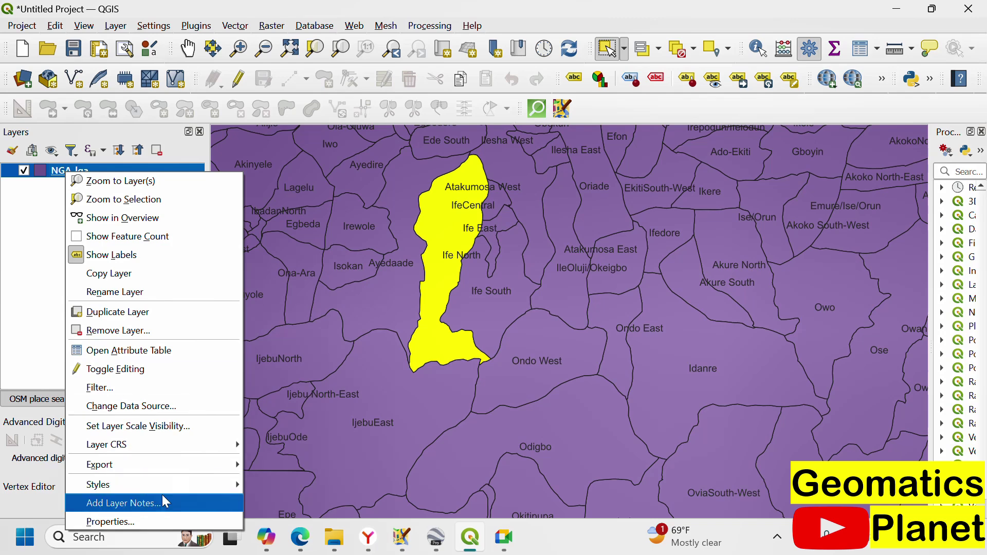
mouse_move(199, 458)
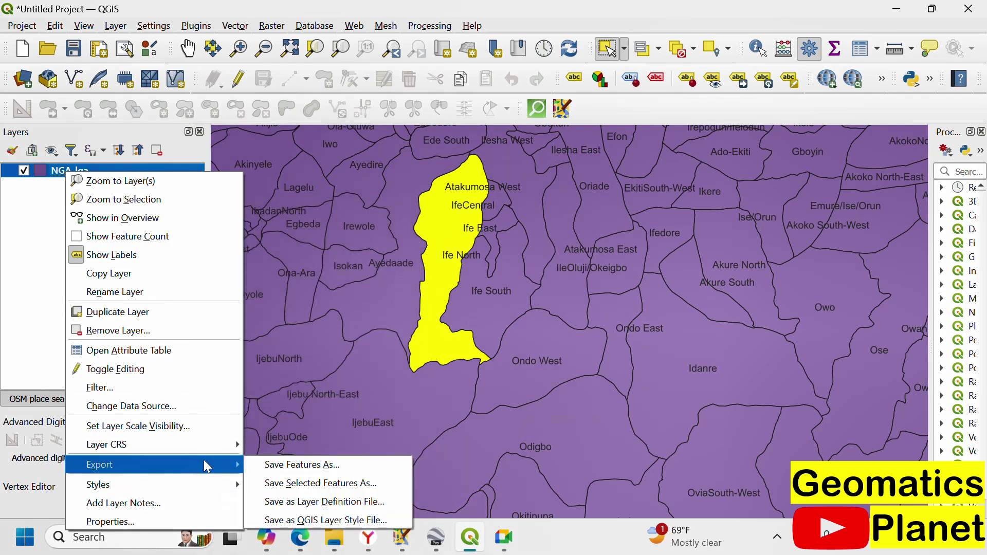
click(287, 489)
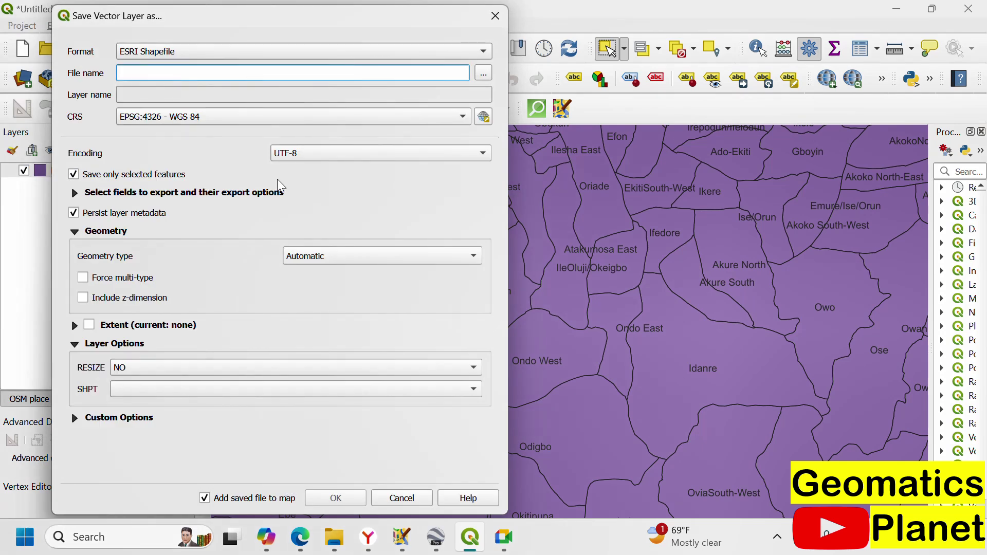
click(491, 71)
Set the export's output file to Ife North as an ESRI Shapefile, using the copied path of the Data\LCLU folder.
mouse_move(335, 537)
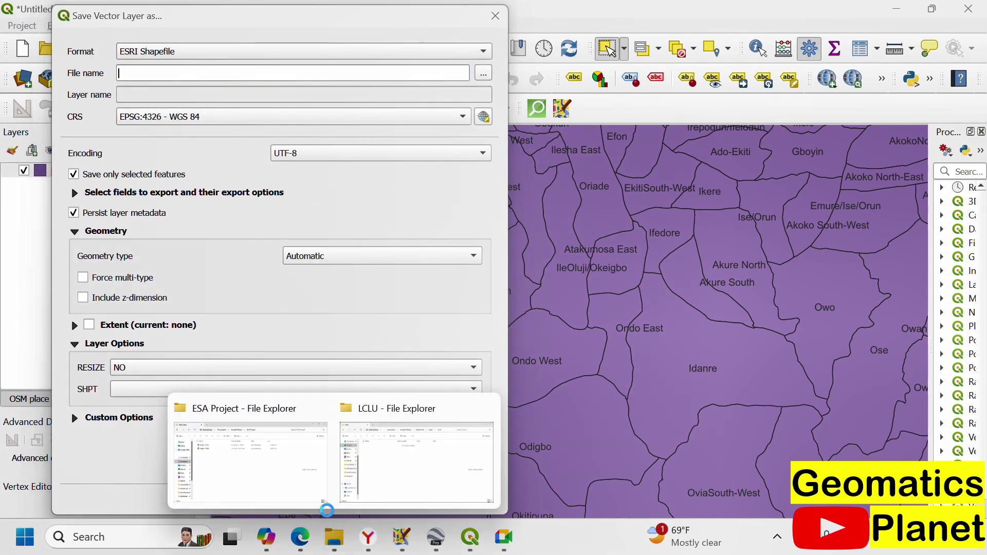
click(379, 454)
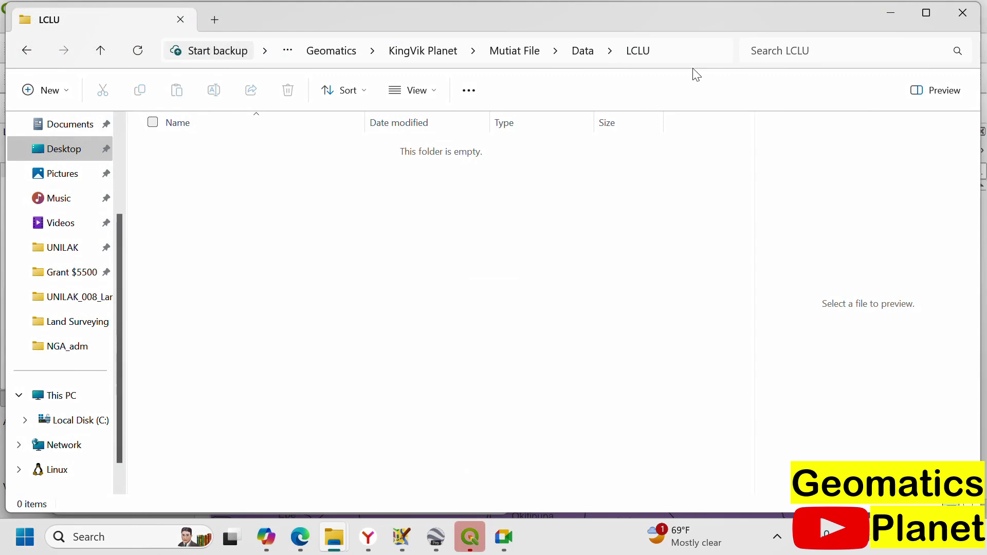
click(686, 51)
key(ctrl+c)
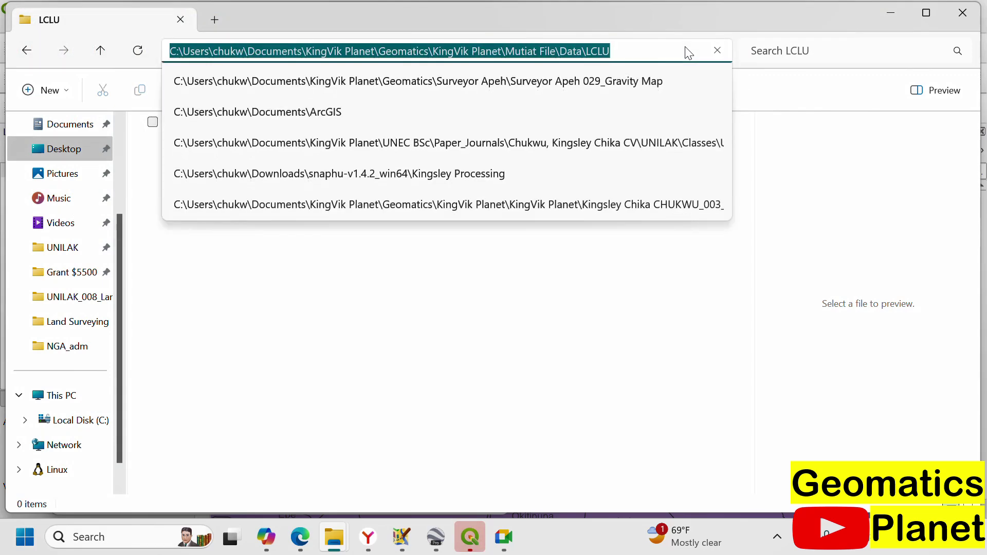
click(466, 524)
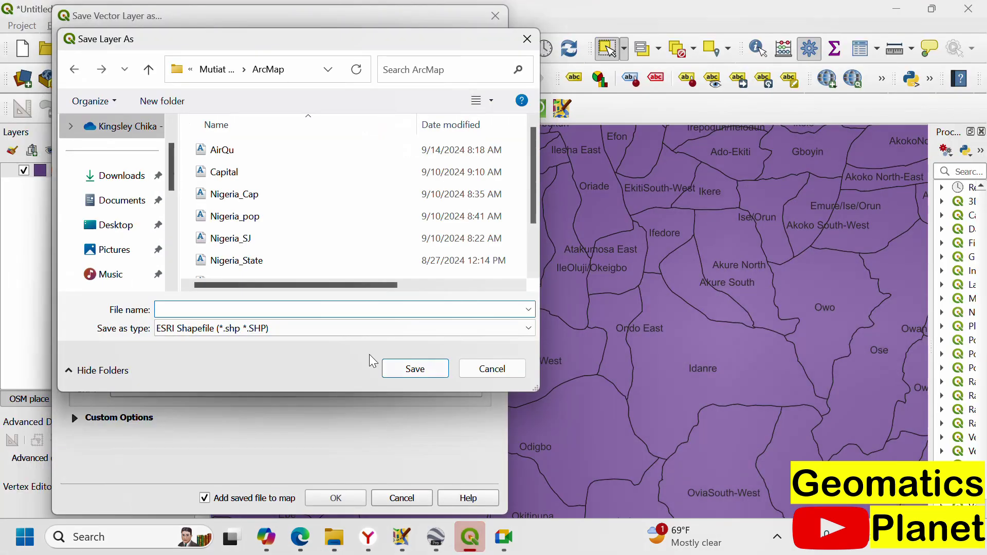
key(ctrl+v)
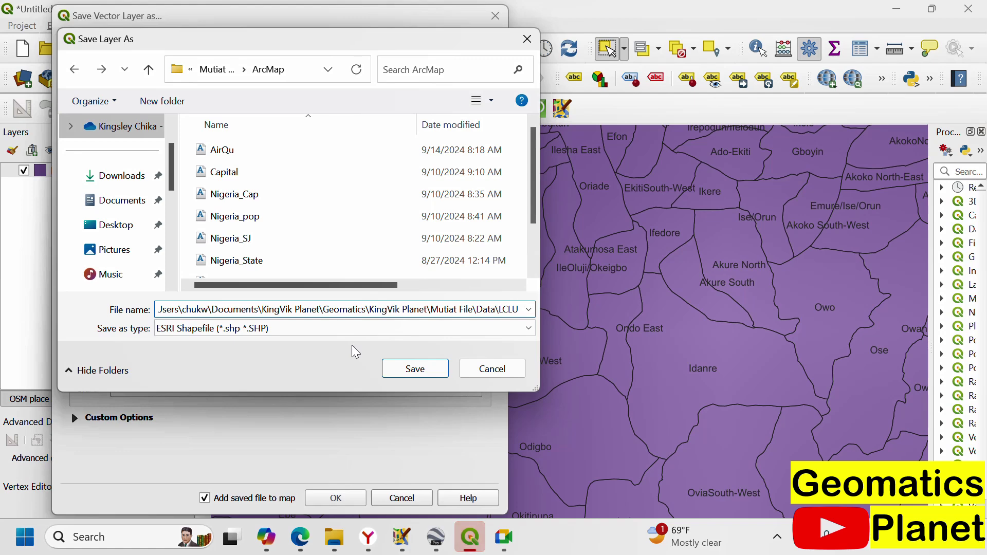
key(Return)
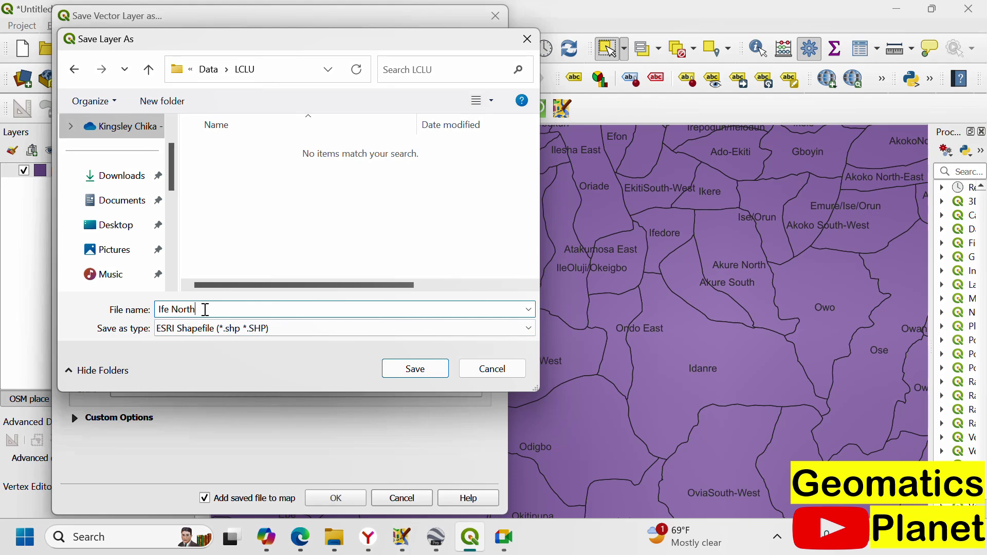
click(415, 369)
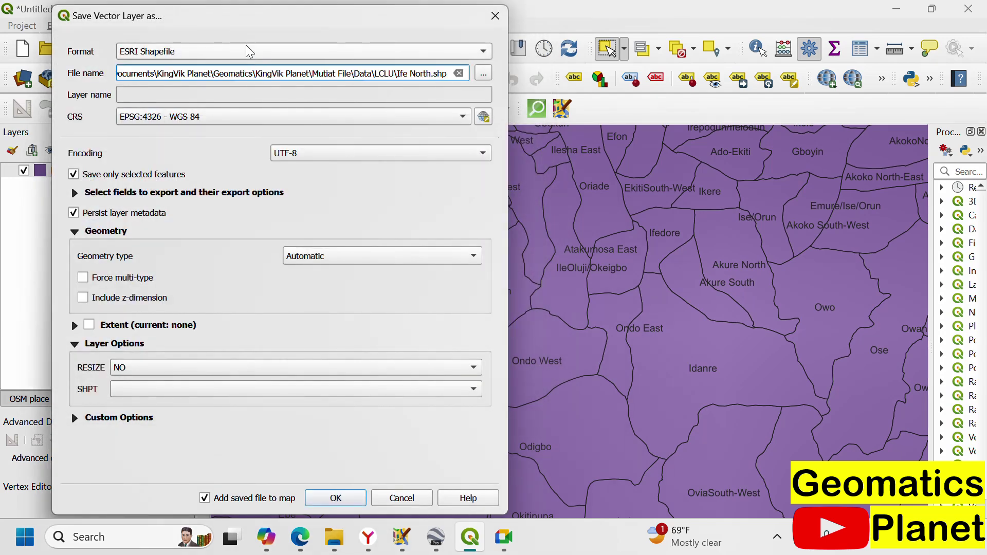
Export the selected Ife North feature in Keyhole Markup Language [KML] format and add its polygon layer to the map.
click(217, 51)
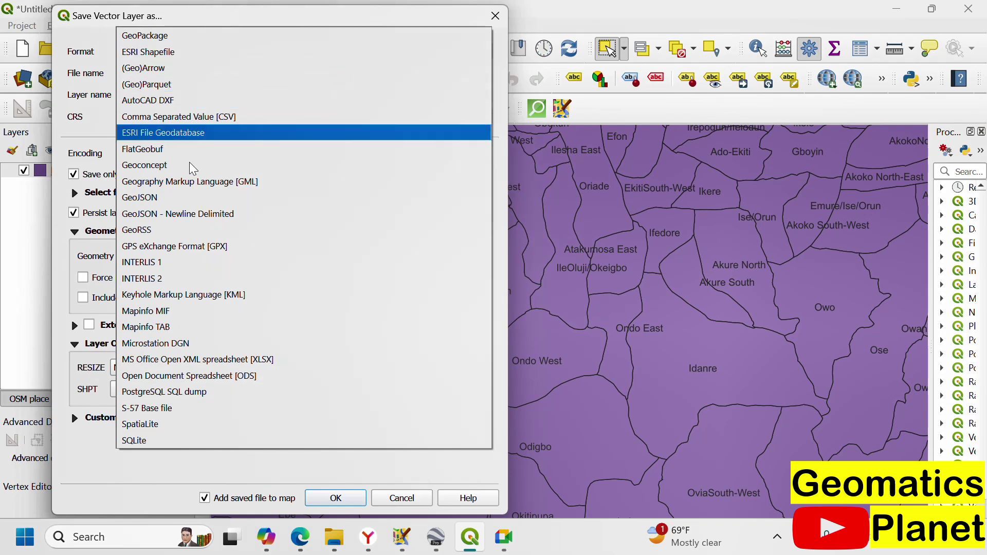
click(215, 296)
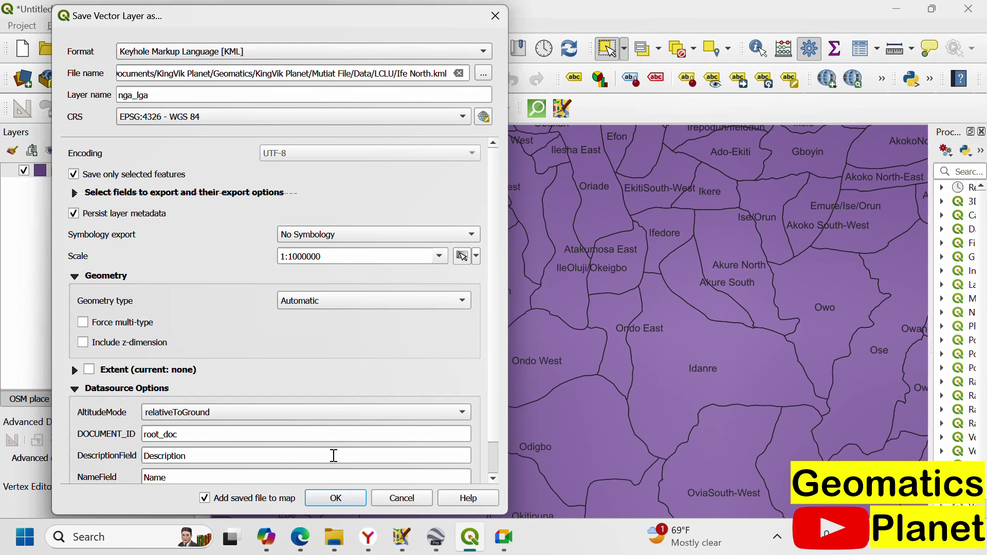
mouse_move(335, 537)
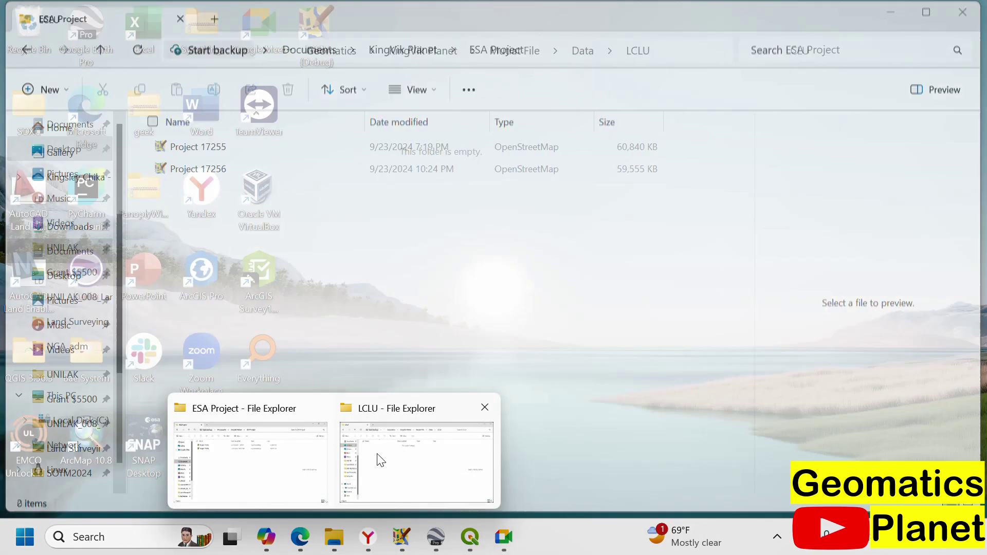
click(381, 459)
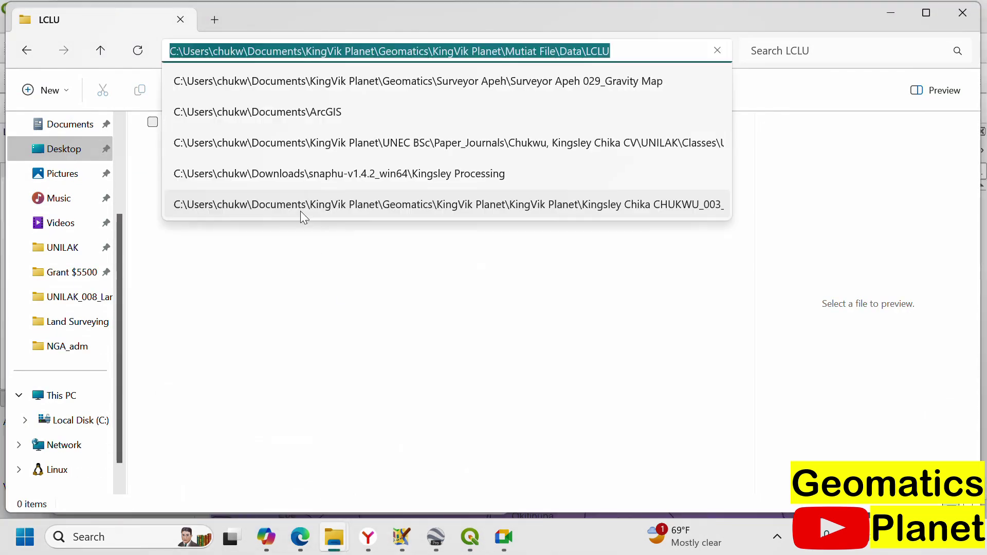
click(340, 337)
click(471, 537)
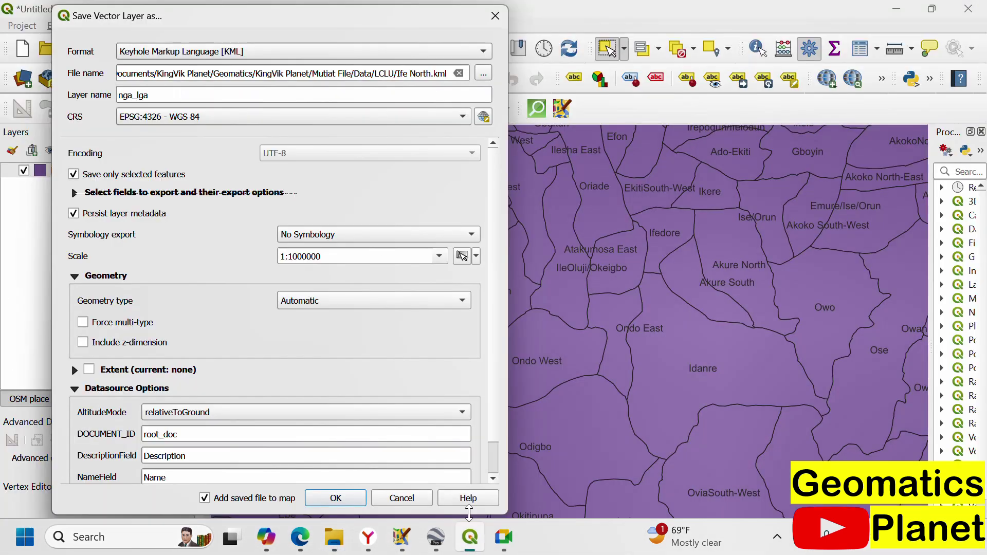
click(348, 502)
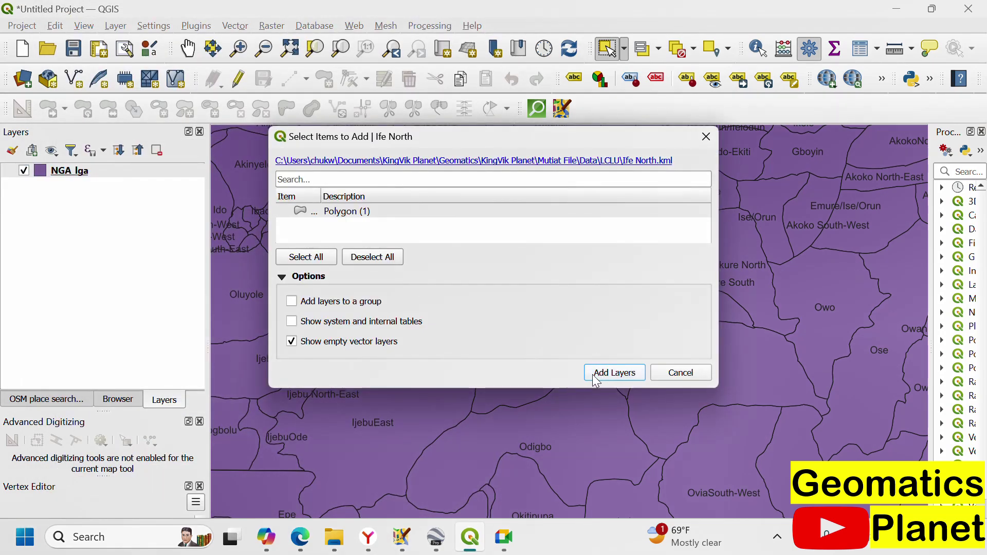
click(602, 379)
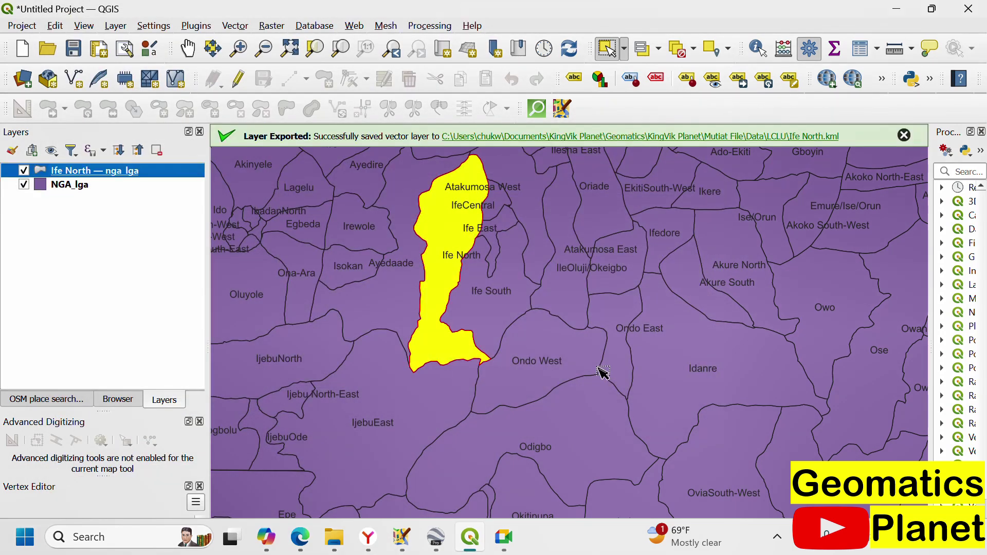
Hide the NGA_lga layer and check the exported Ife North files in the LCLU folder in File Explorer.
click(24, 185)
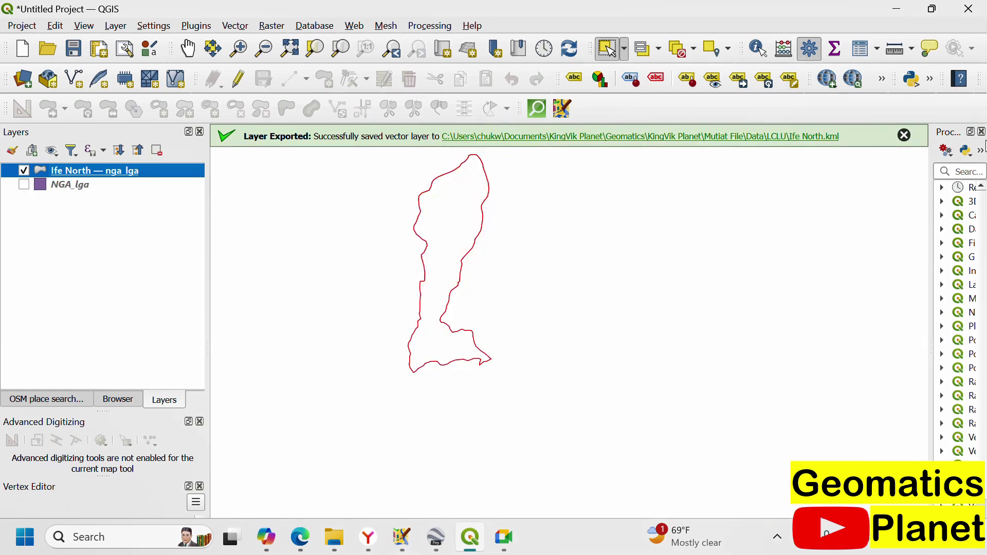
click(905, 136)
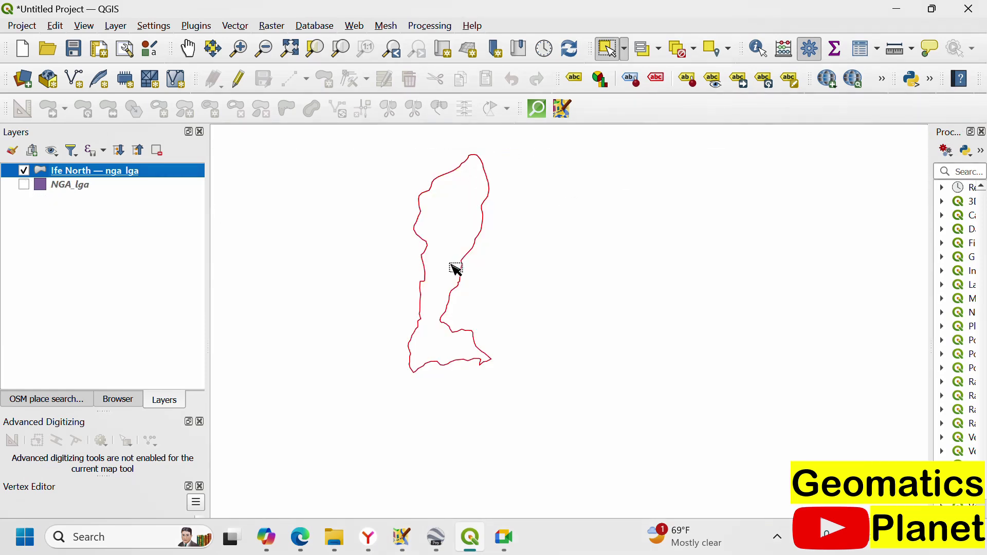
click(339, 551)
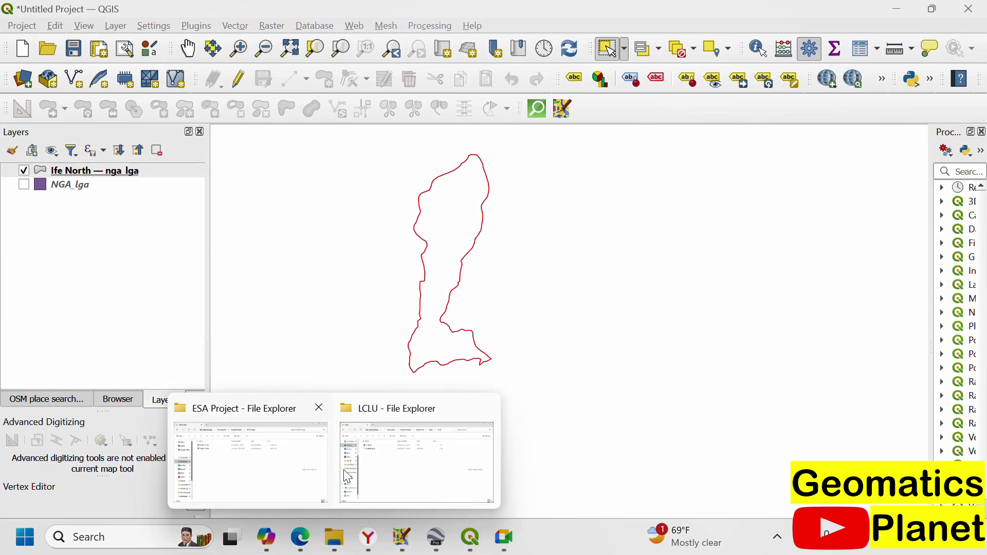
click(361, 481)
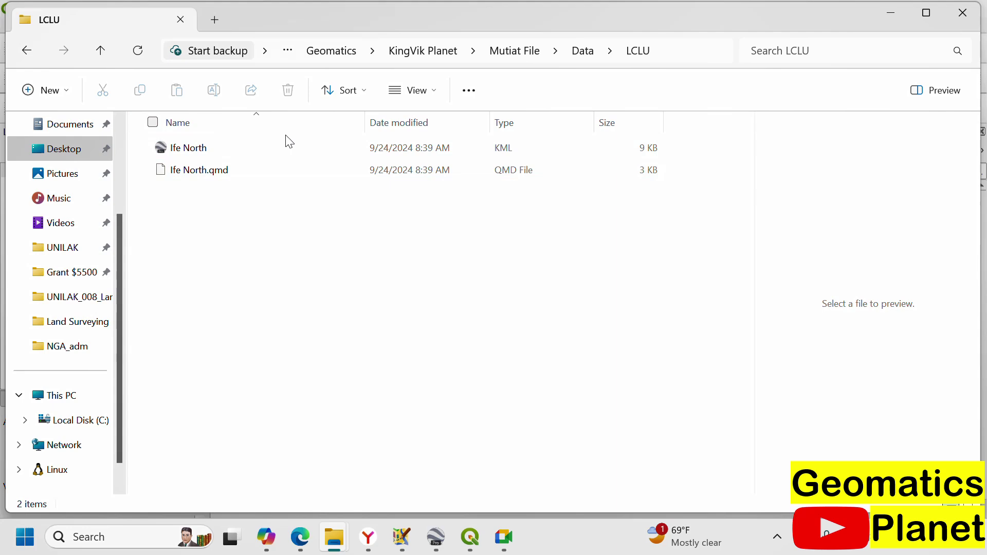
Switch to the Yandex browser, search for USGS in a new tab, and open the EarthExplorer site.
mouse_move(368, 536)
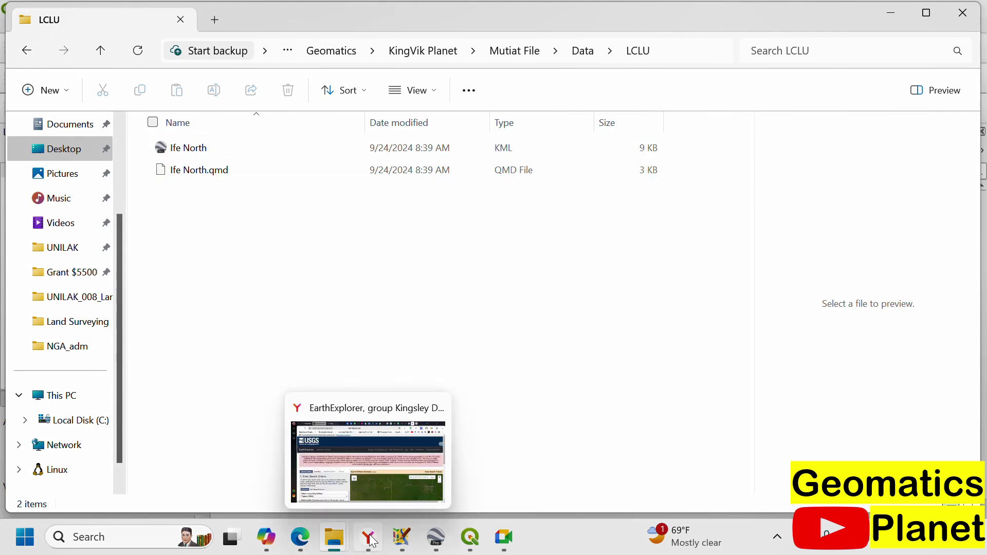
click(368, 447)
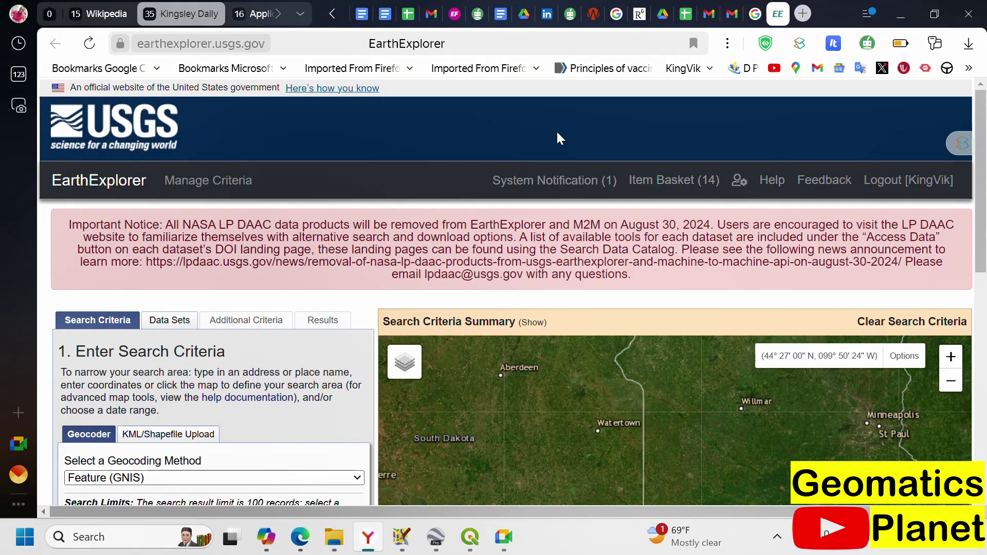
click(540, 47)
key(ctrl+t)
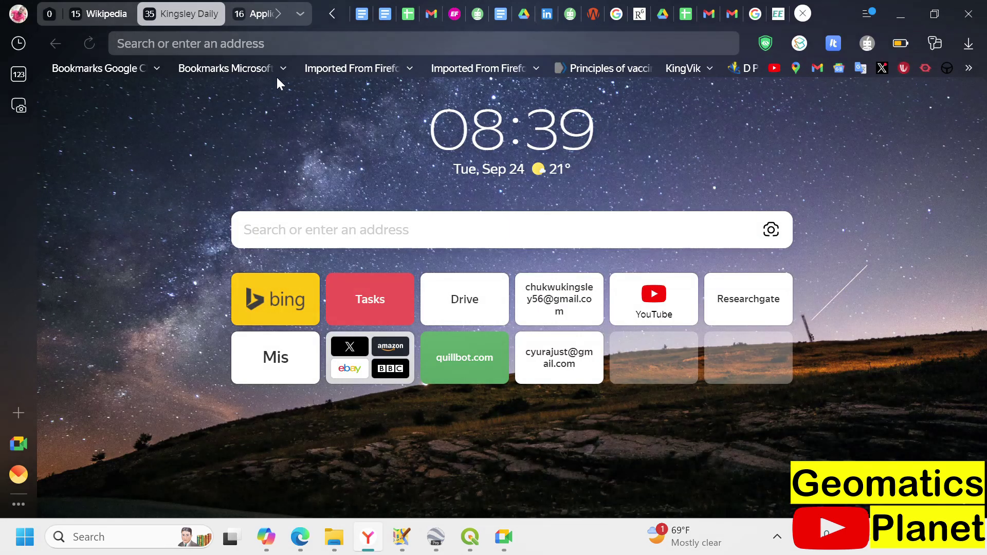
text(USGS)
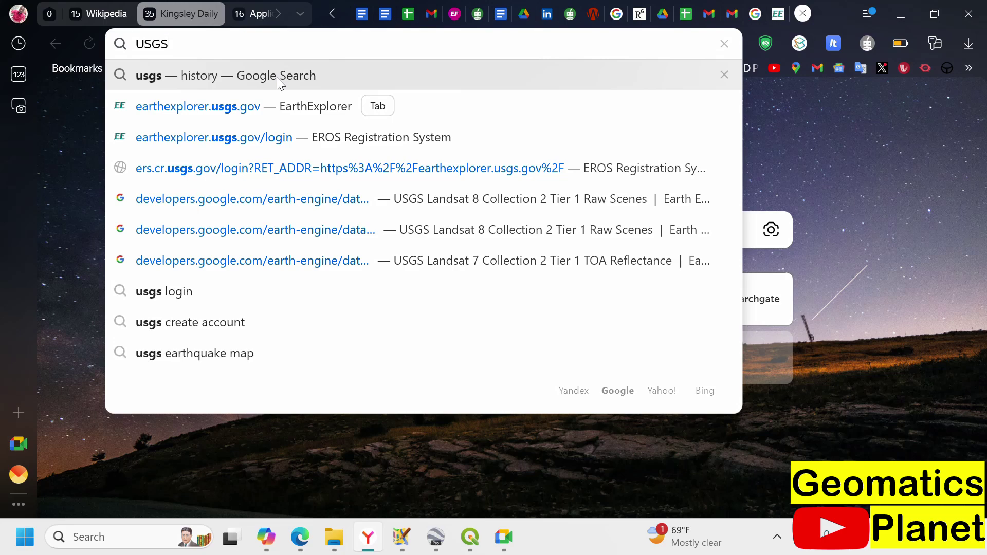
click(277, 77)
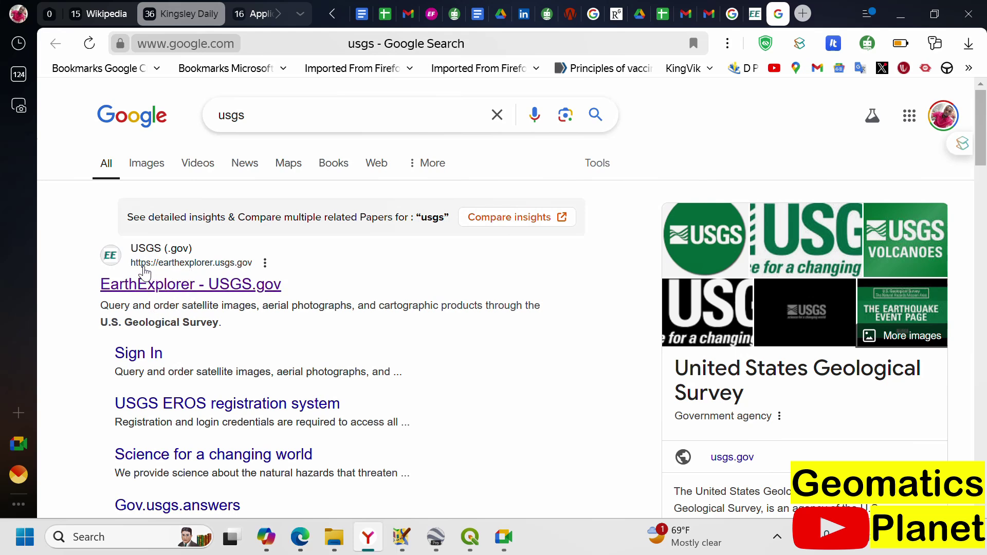
click(164, 285)
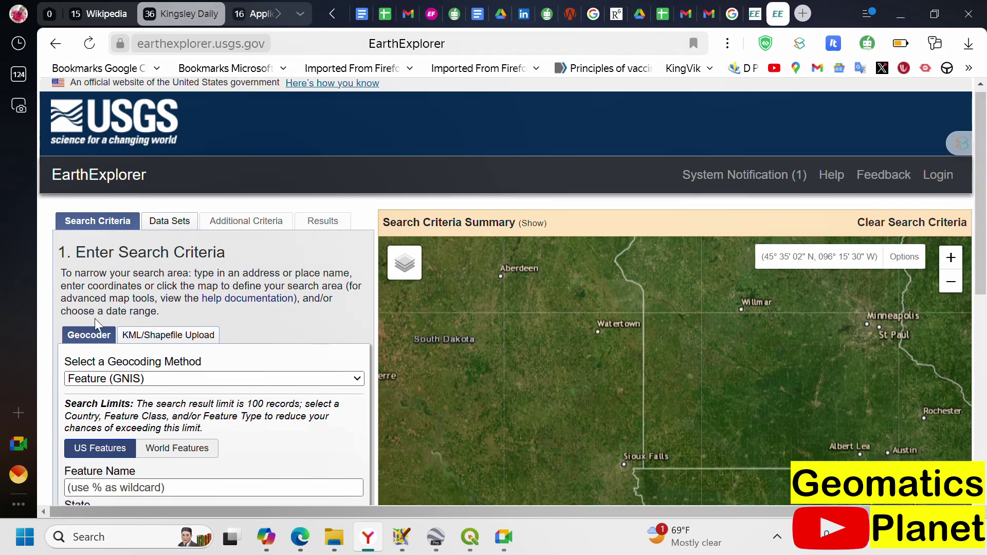
scroll(95, 319, down, 7)
scroll(155, 280, up, 7)
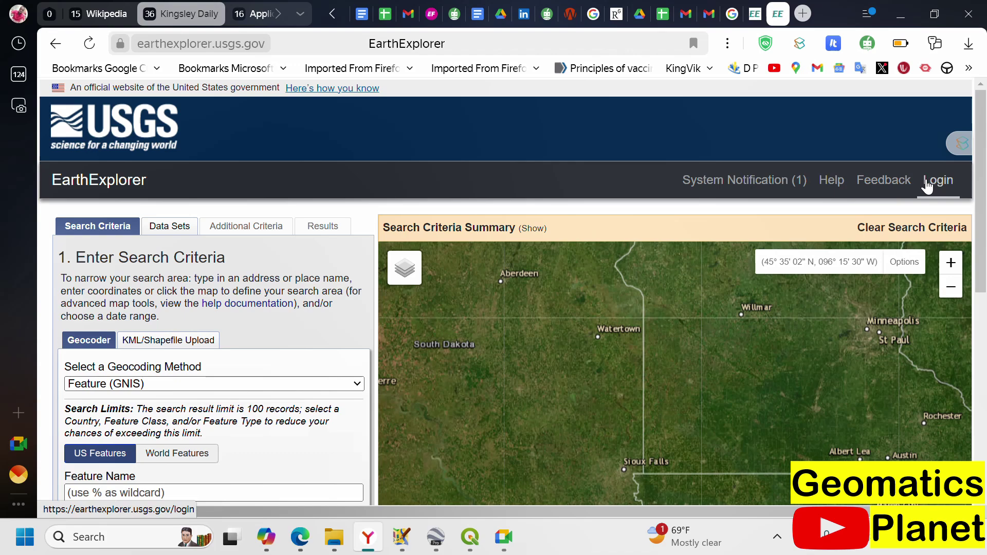
Locate the town of Ife in southwestern Nigeria on the search map.
scroll(241, 326, down, 4)
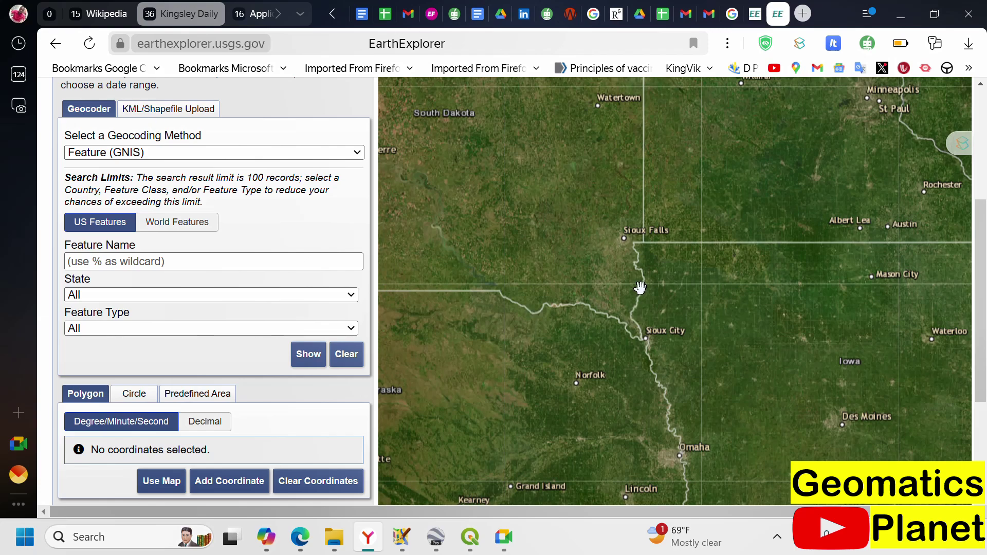
scroll(640, 287, down, 3)
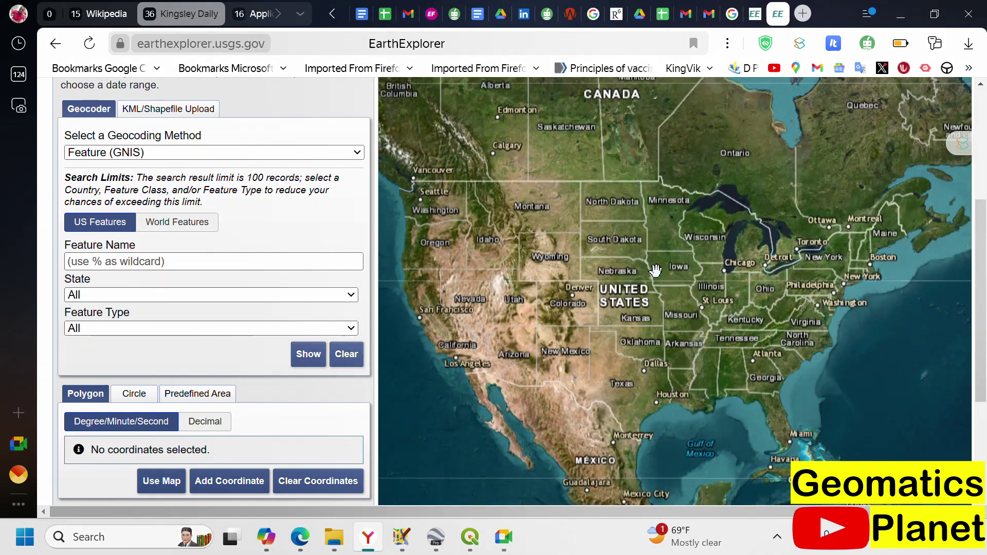
scroll(647, 281, down, 1)
drag(771, 294, 530, 255)
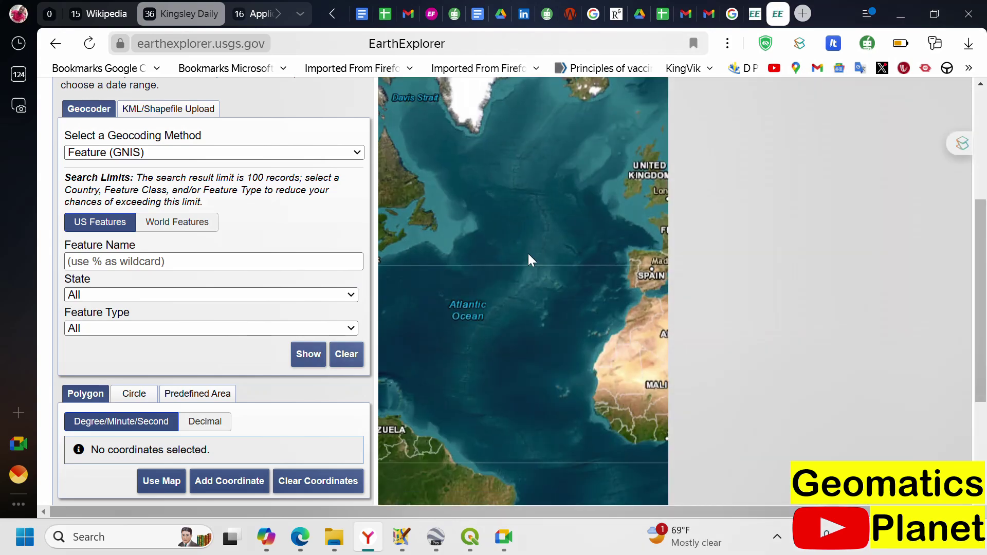
scroll(669, 432, up, 4)
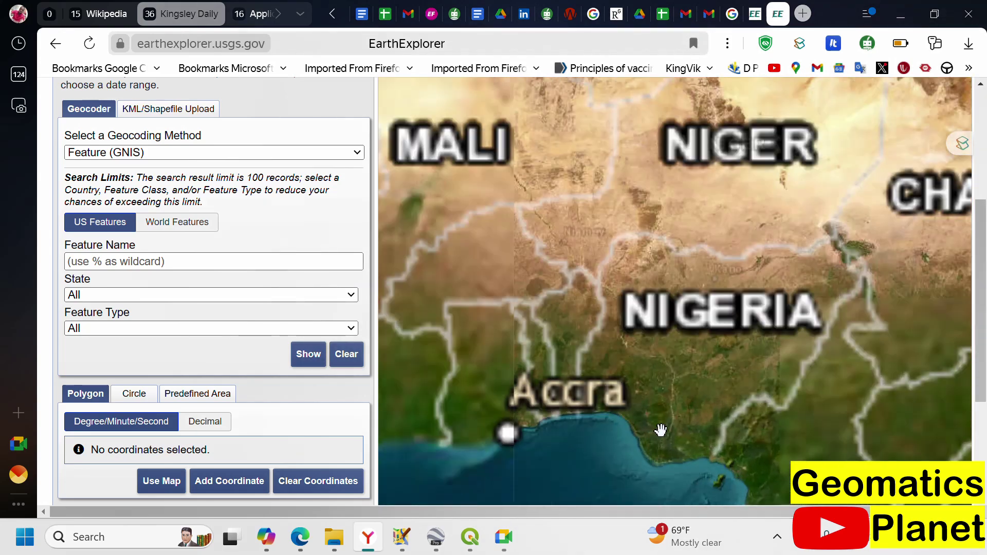
scroll(661, 429, up, 2)
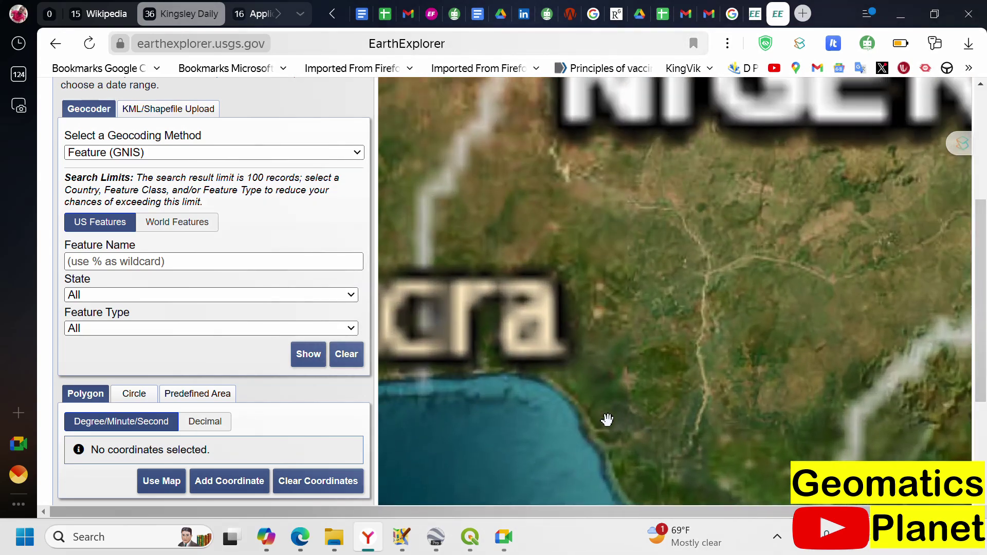
scroll(636, 363, up, 2)
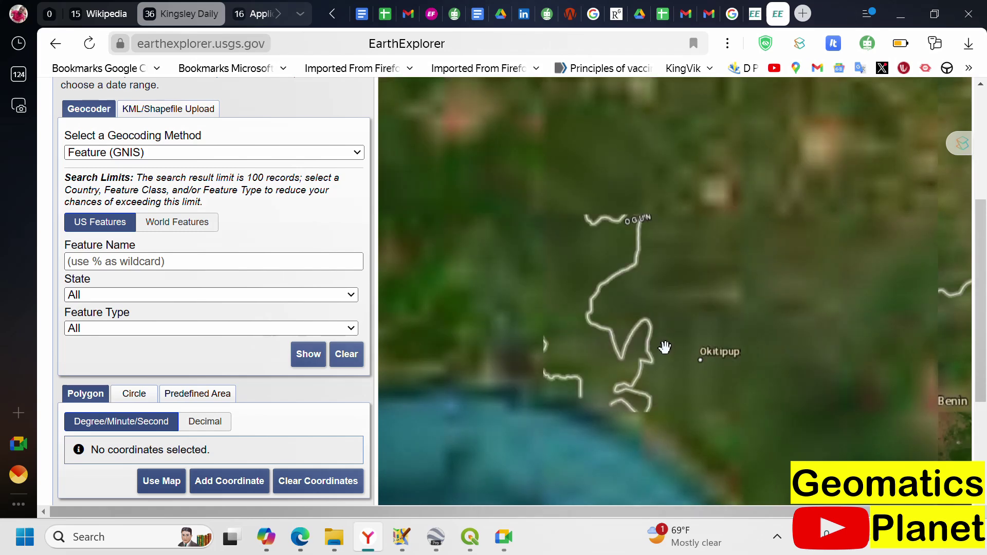
scroll(663, 348, down, 3)
drag(650, 289, 678, 467)
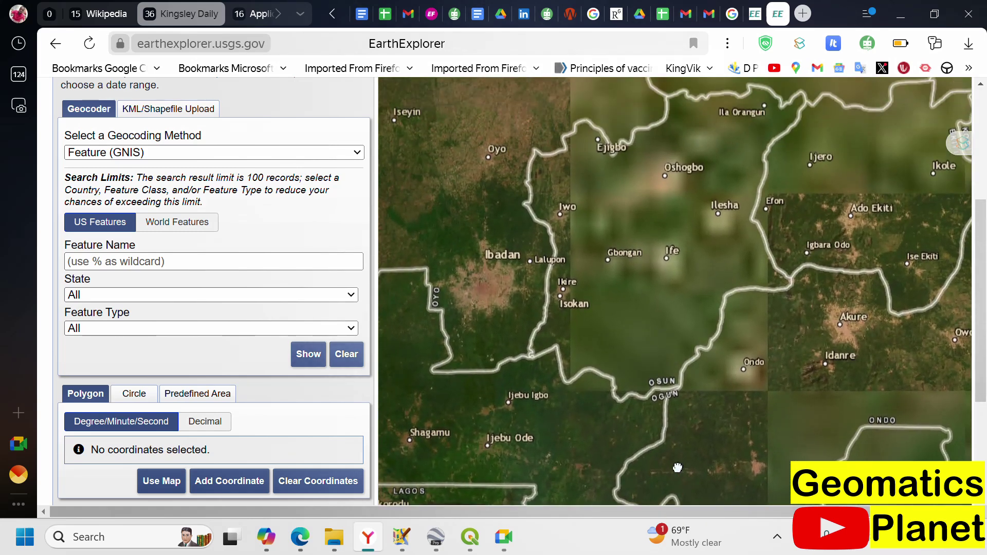
scroll(658, 271, up, 3)
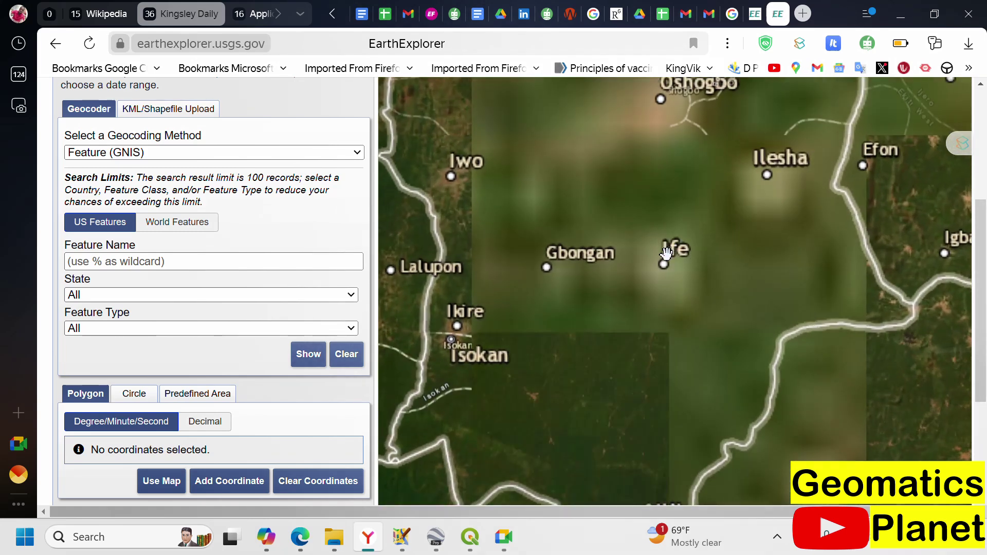
scroll(665, 262, up, 2)
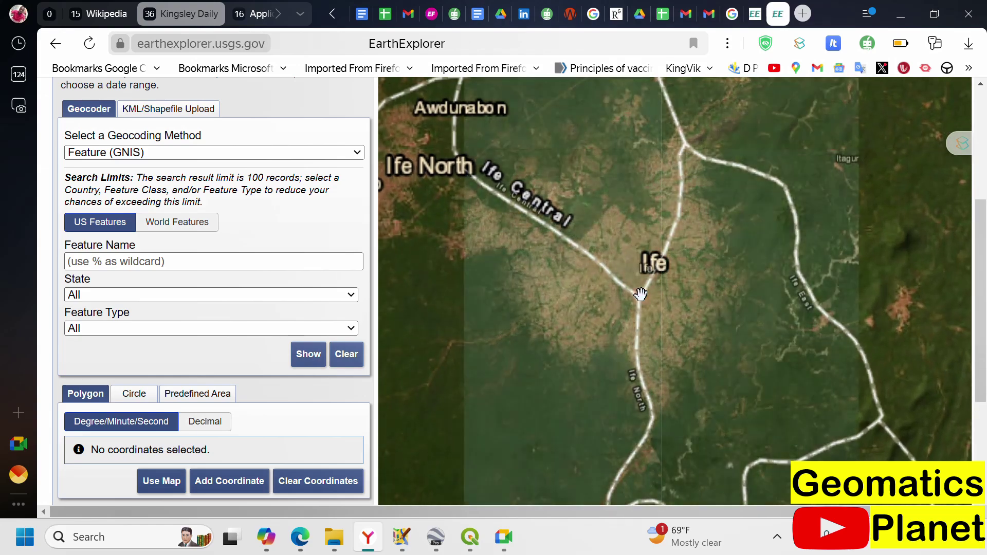
Examine the Ife North area and its surrounding local government boundaries on the satellite map.
scroll(717, 263, down, 2)
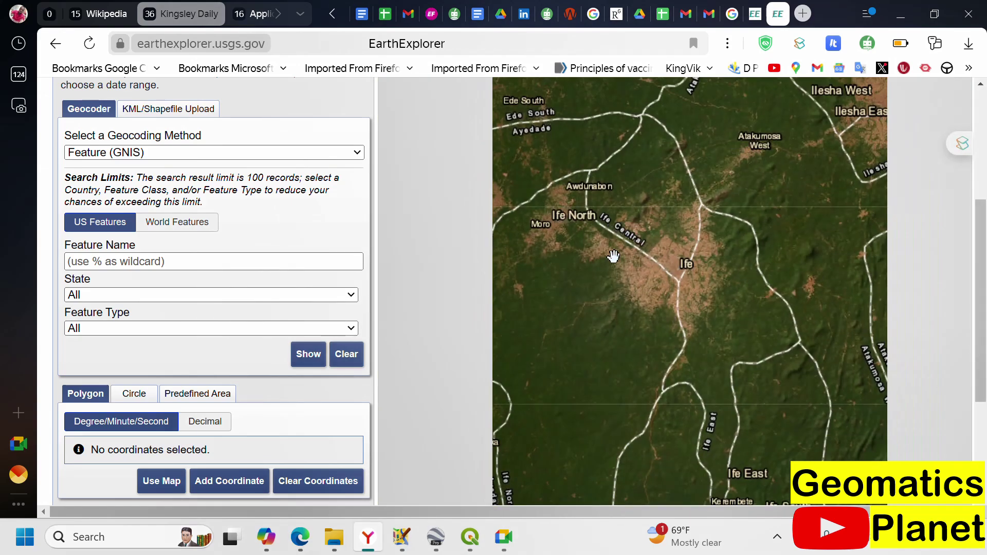
drag(591, 276, 610, 186)
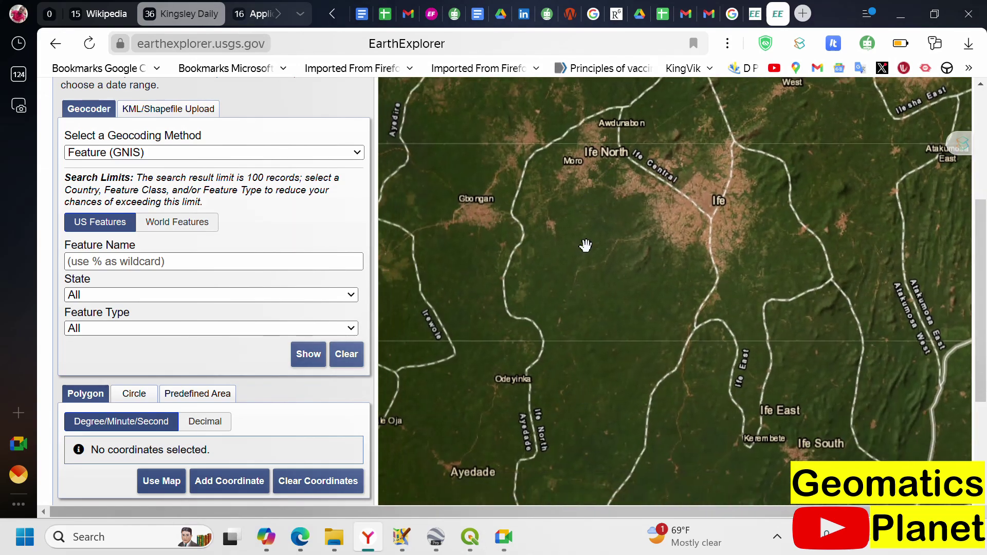
scroll(584, 161, up, 2)
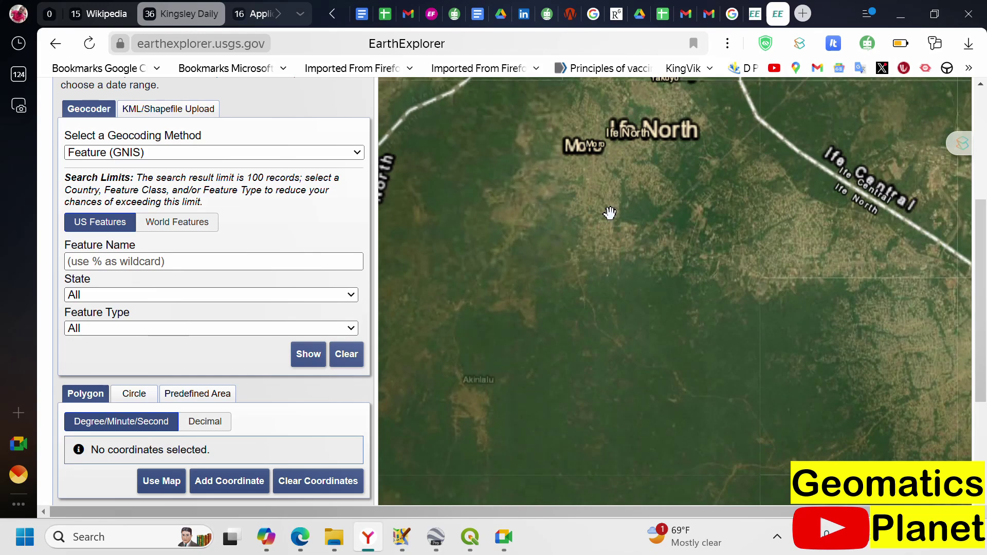
scroll(609, 213, up, 2)
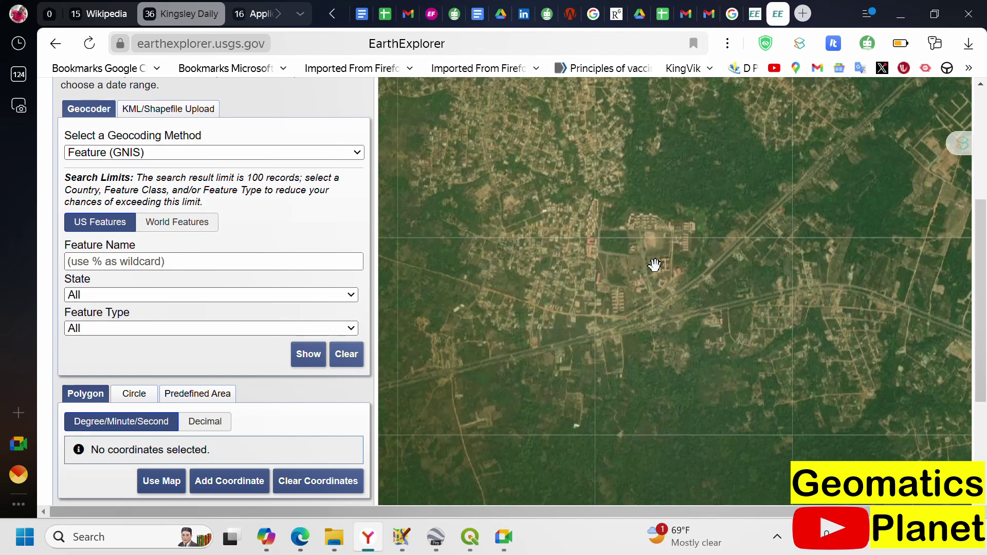
scroll(652, 268, down, 4)
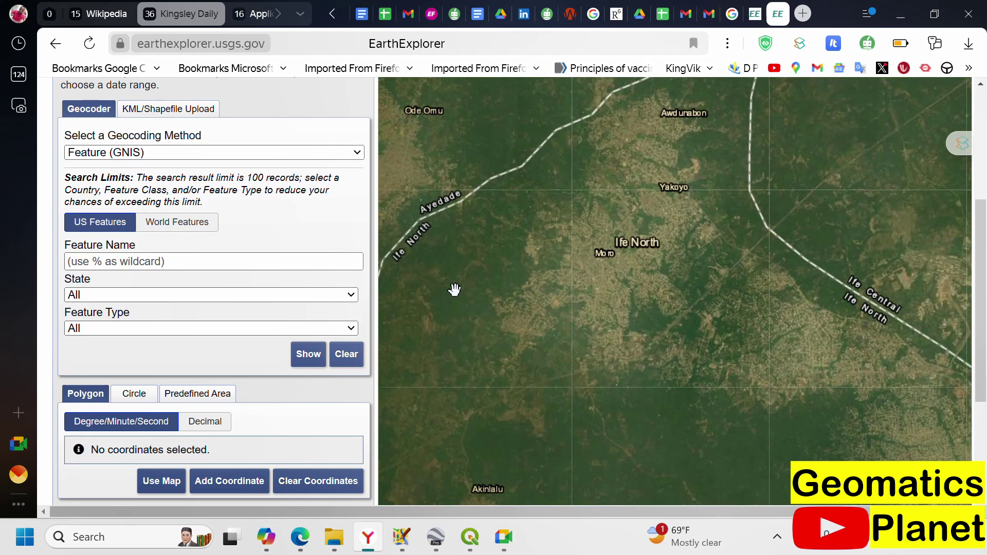
scroll(666, 237, down, 3)
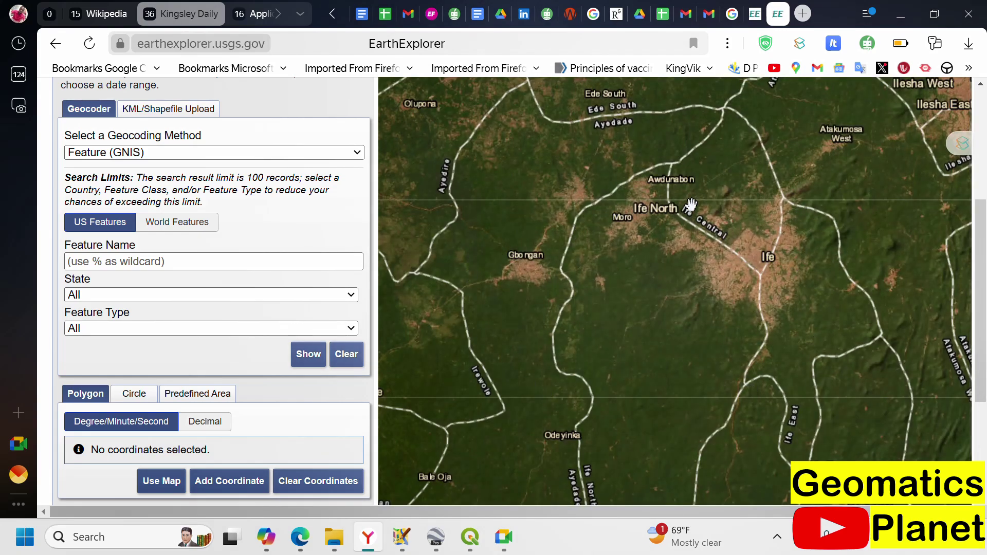
scroll(692, 208, down, 2)
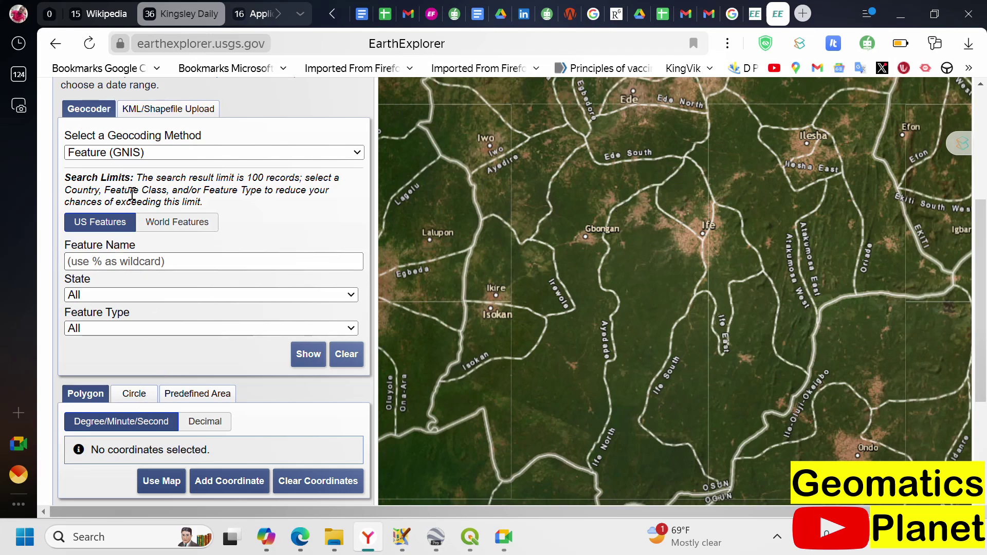
scroll(140, 180, up, 5)
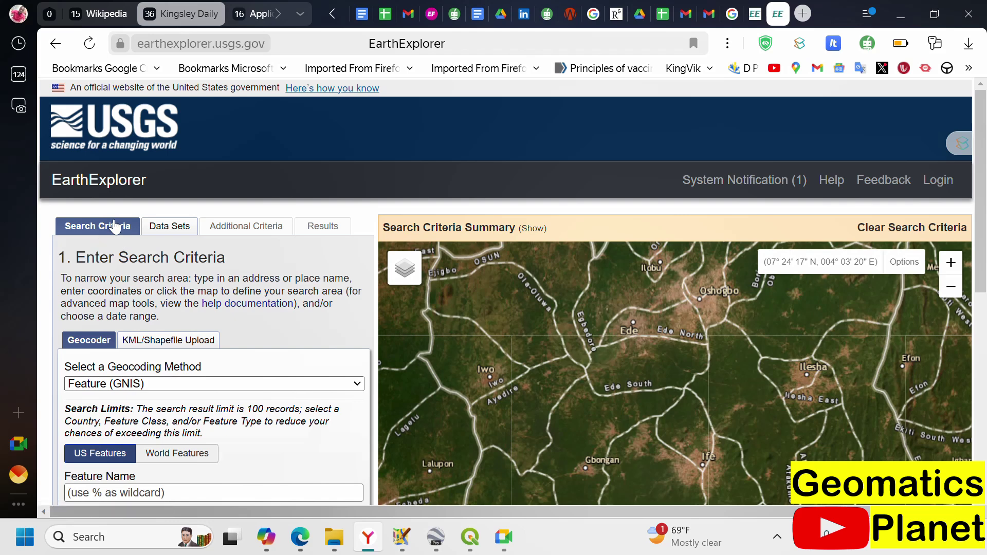
Show the KML/Shapefile upload option in the search criteria and open the EarthExplorer login page.
scroll(114, 226, down, 2)
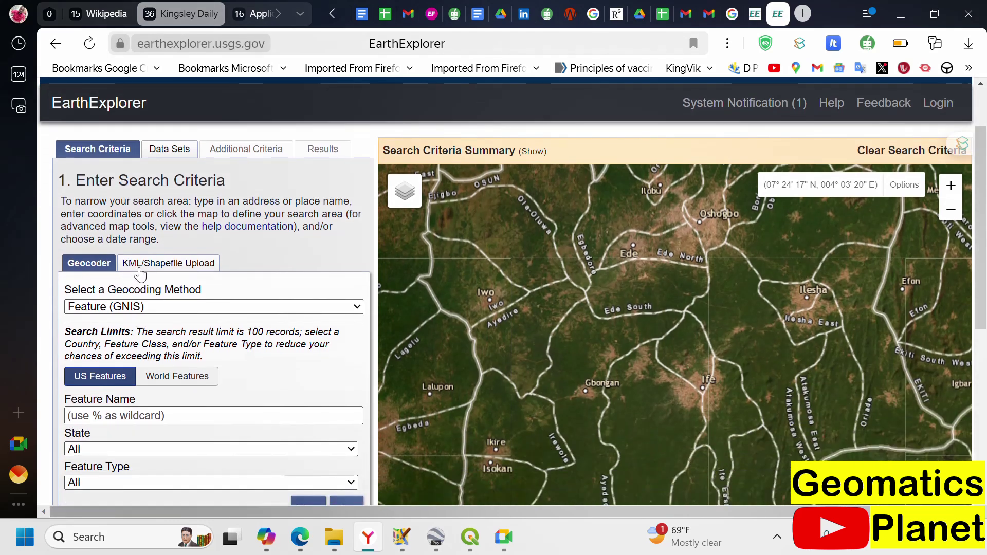
click(140, 267)
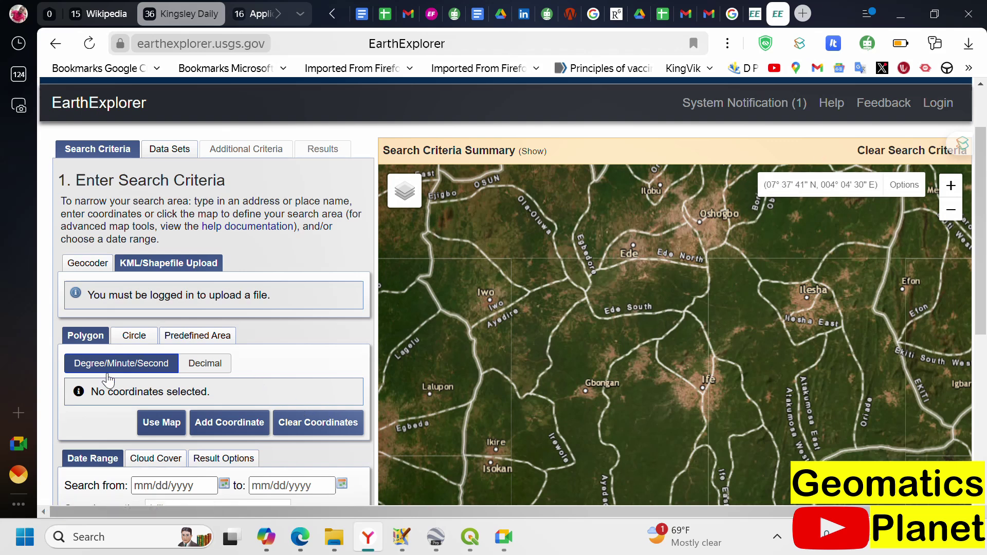
click(938, 103)
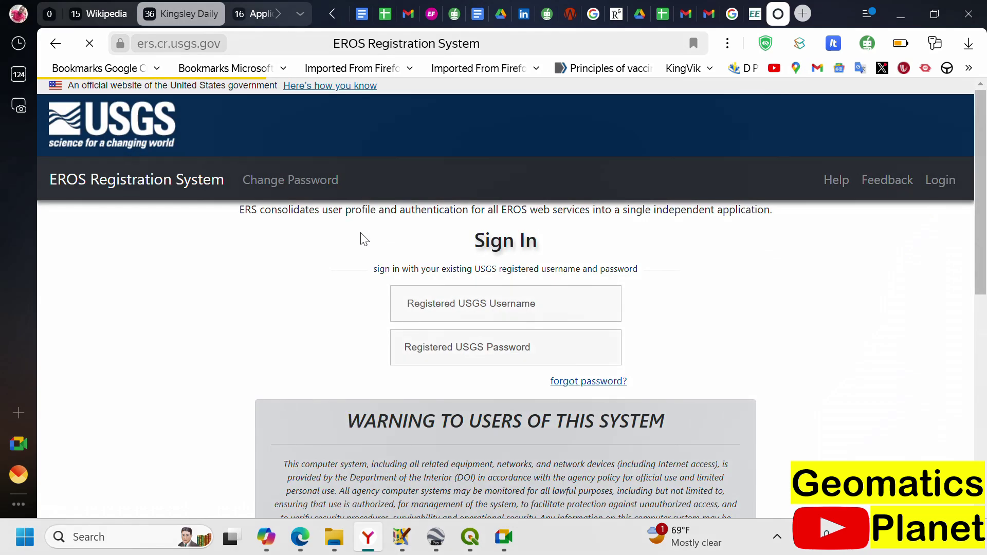
Examine the sign-in page and the new account registration form with its username and password requirements, and return to the sign-in page.
scroll(396, 298, down, 1)
scroll(360, 278, down, 2)
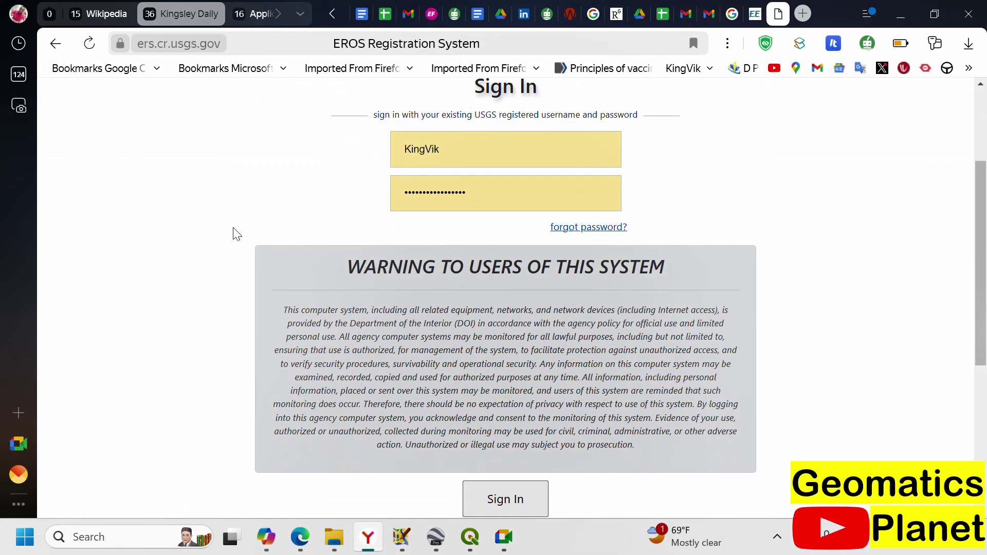
scroll(221, 252, down, 6)
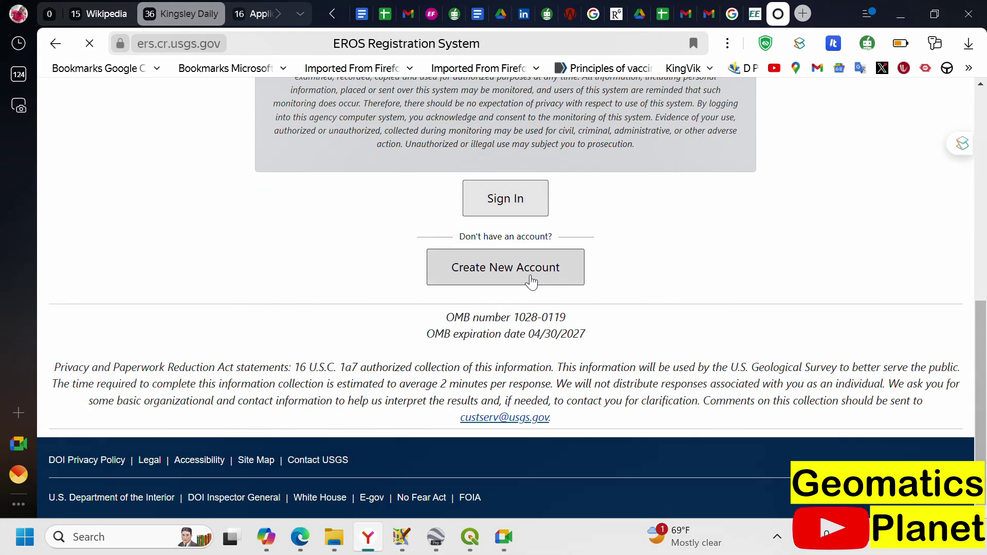
click(532, 282)
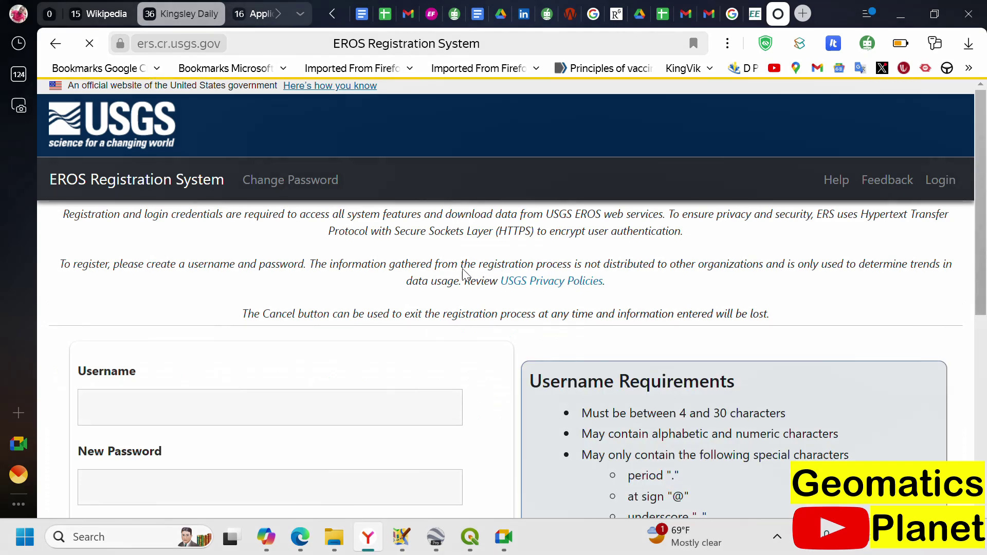
scroll(344, 255, down, 5)
scroll(354, 255, up, 3)
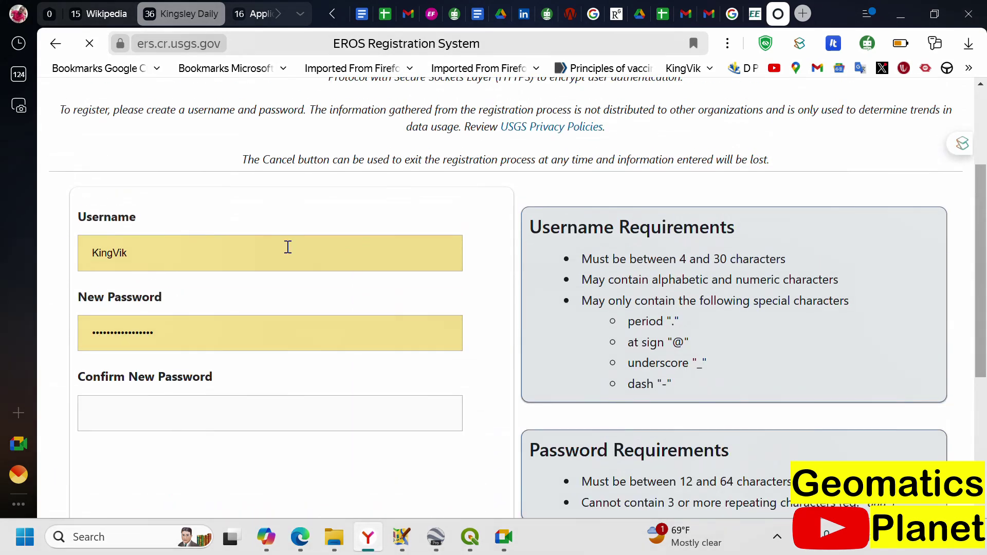
scroll(220, 242, down, 2)
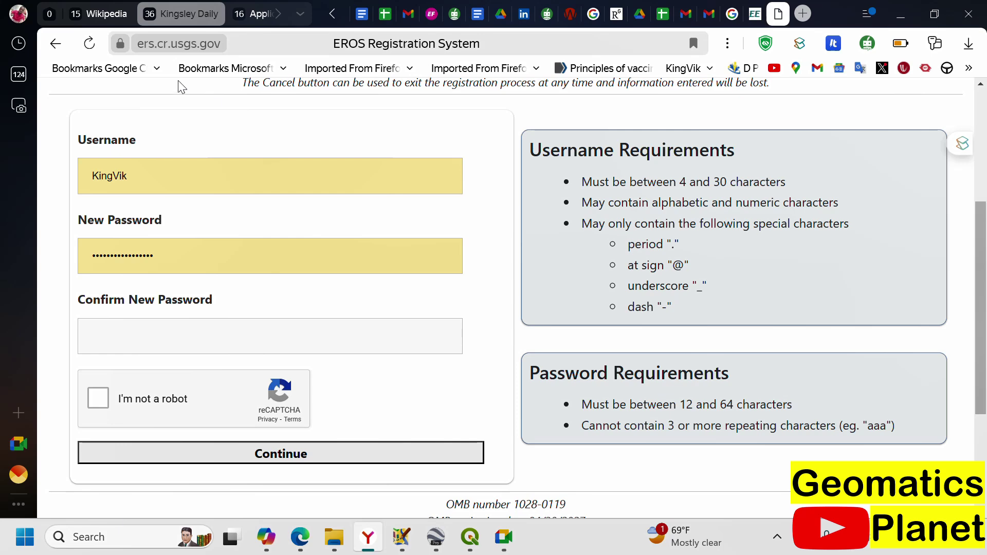
scroll(47, 118, up, 5)
key(alt+Left)
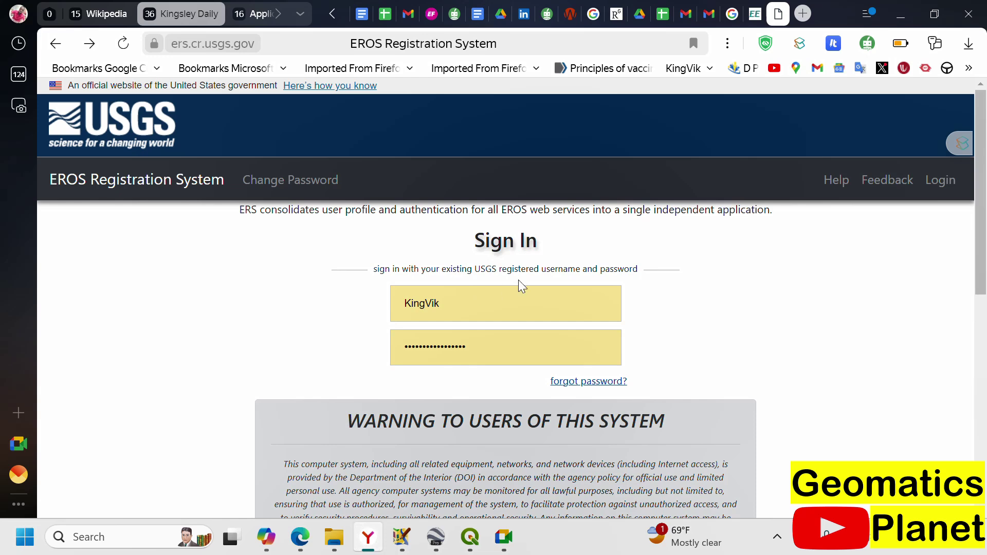
Sign in with the saved USGS credentials and show the KML/Shapefile upload option.
scroll(520, 278, down, 6)
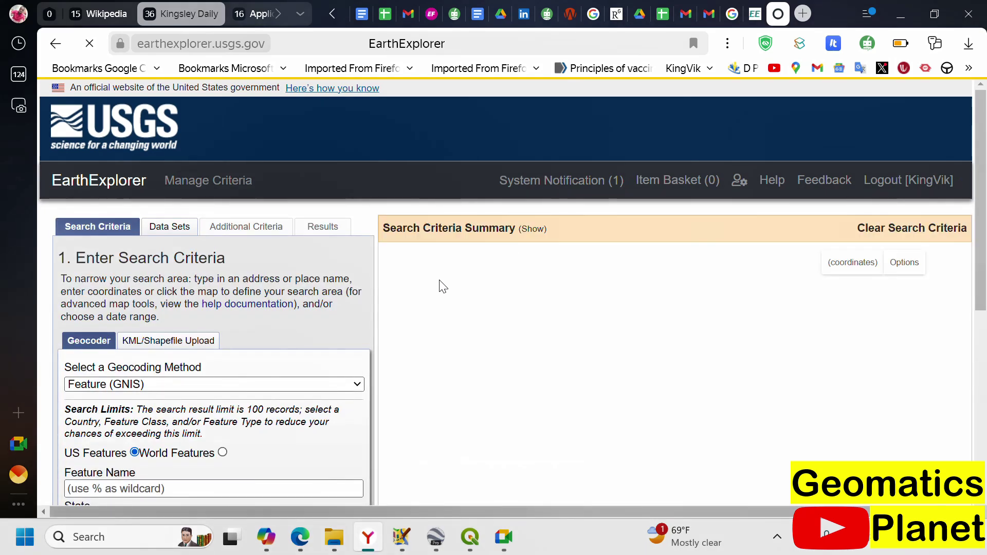
click(181, 341)
scroll(278, 274, down, 3)
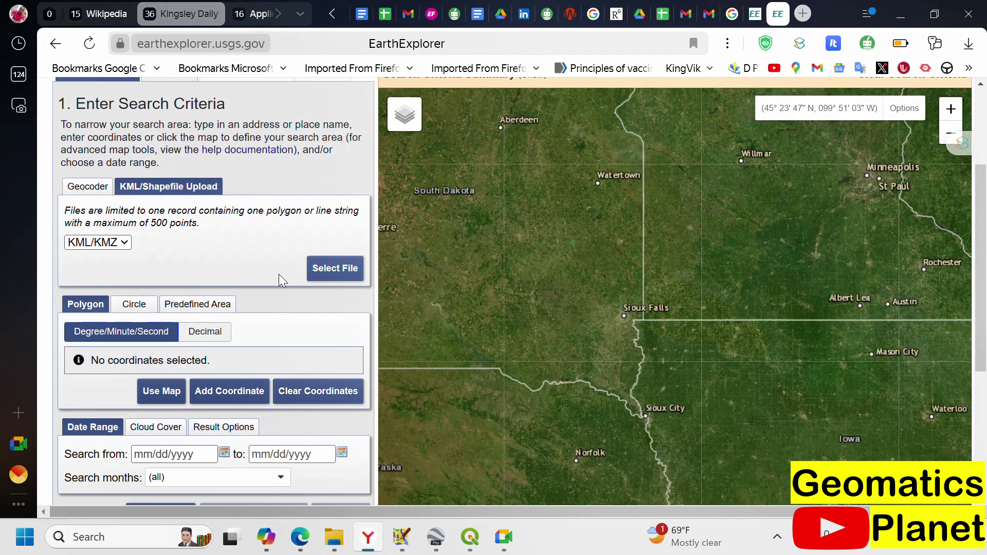
Upload the Ife North KML file from the LCLU folder as the search area and dismiss the upload dialog.
click(335, 268)
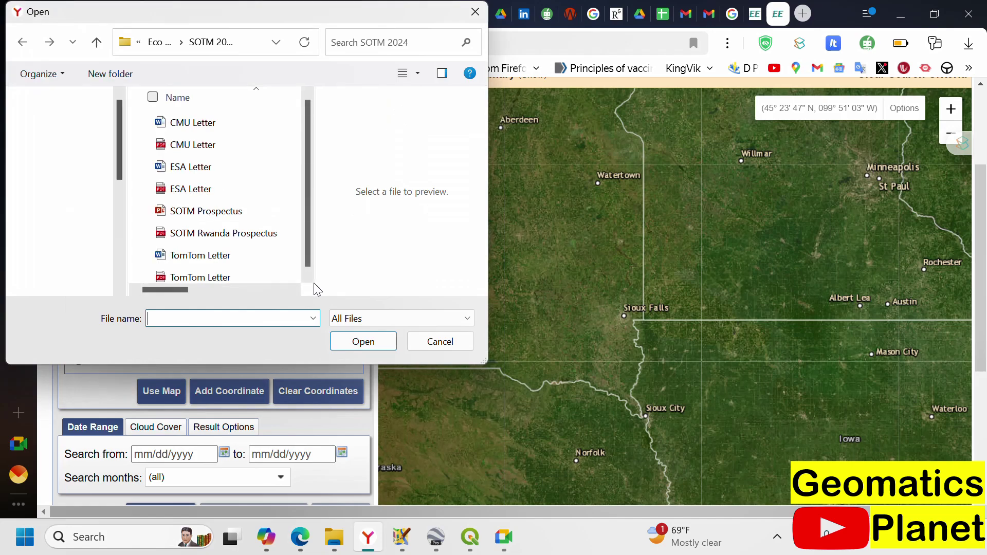
key(ctrl+v)
key(Return)
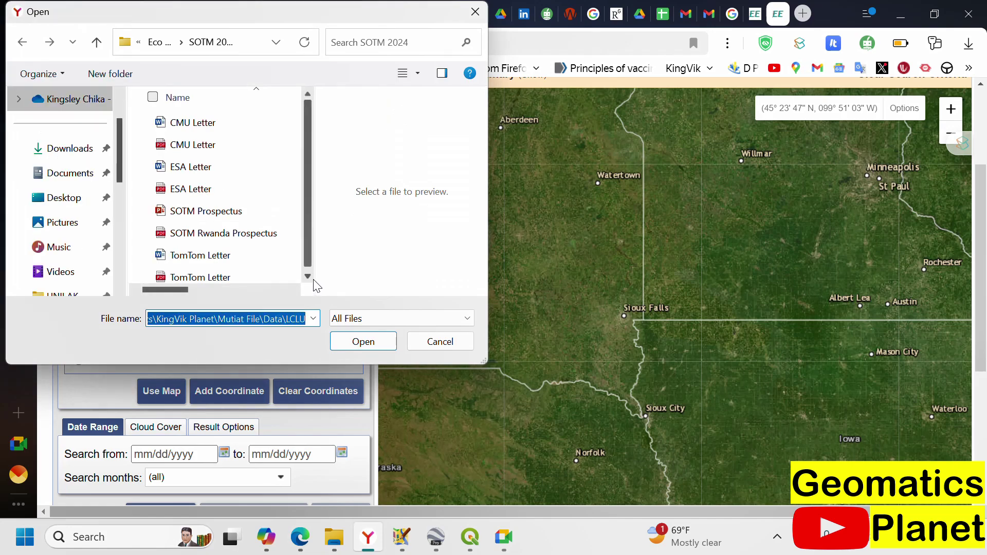
click(181, 125)
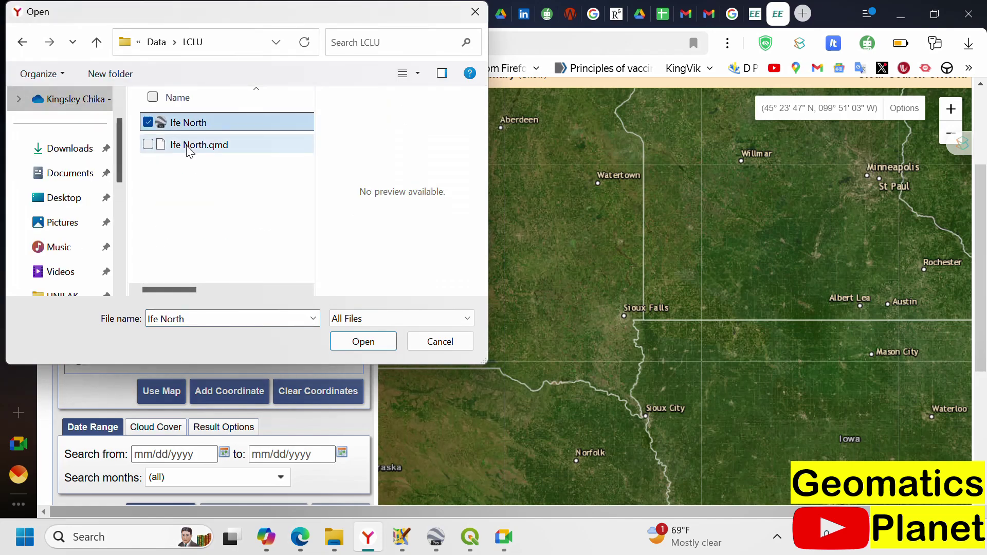
click(345, 340)
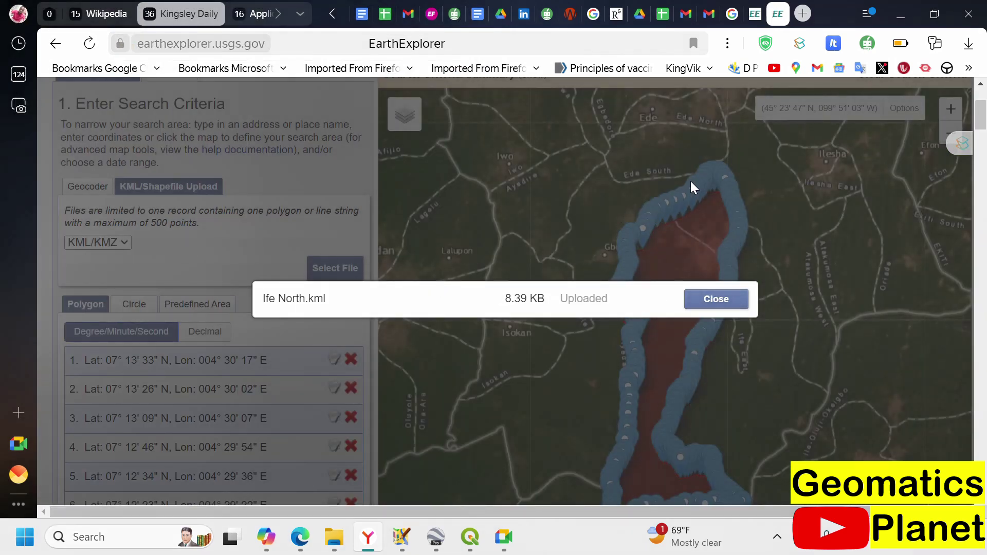
click(730, 306)
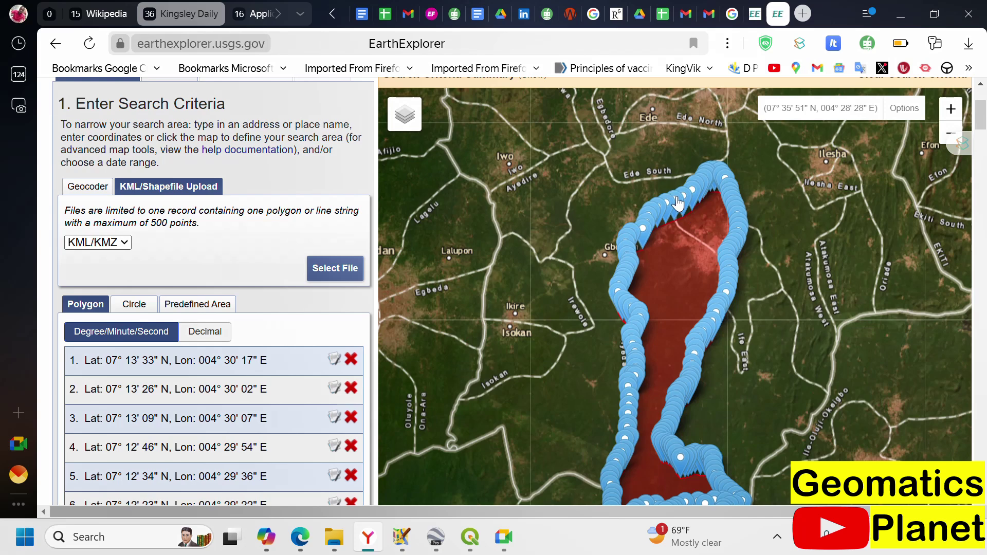
Examine the uploaded Ife North boundary on the map at several zoom levels.
scroll(711, 325, down, 1)
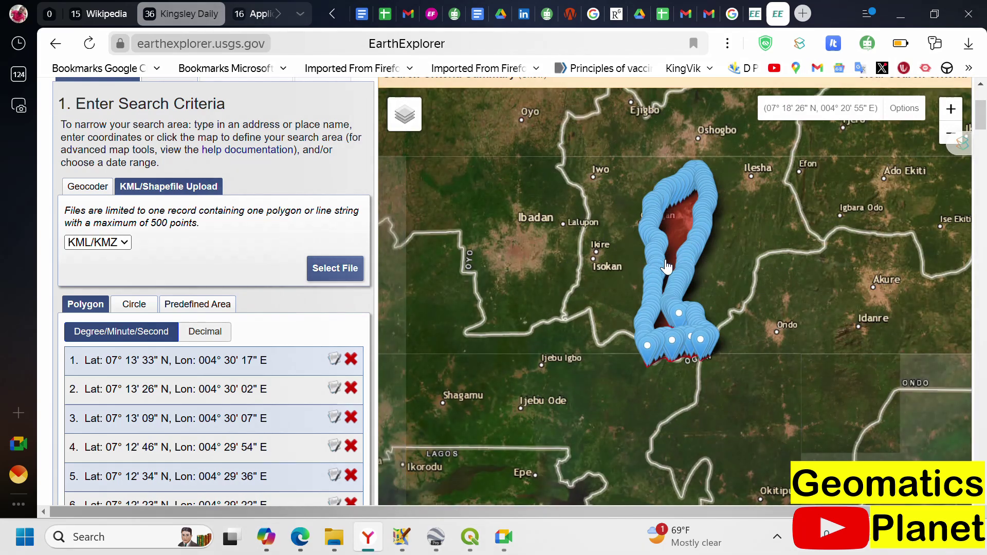
scroll(671, 268, up, 2)
scroll(656, 249, down, 2)
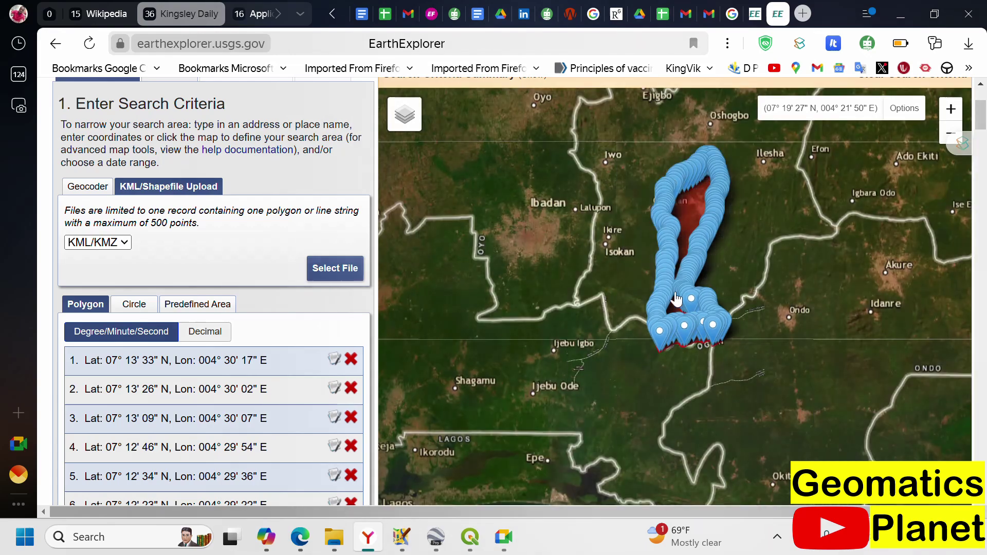
scroll(687, 329, up, 1)
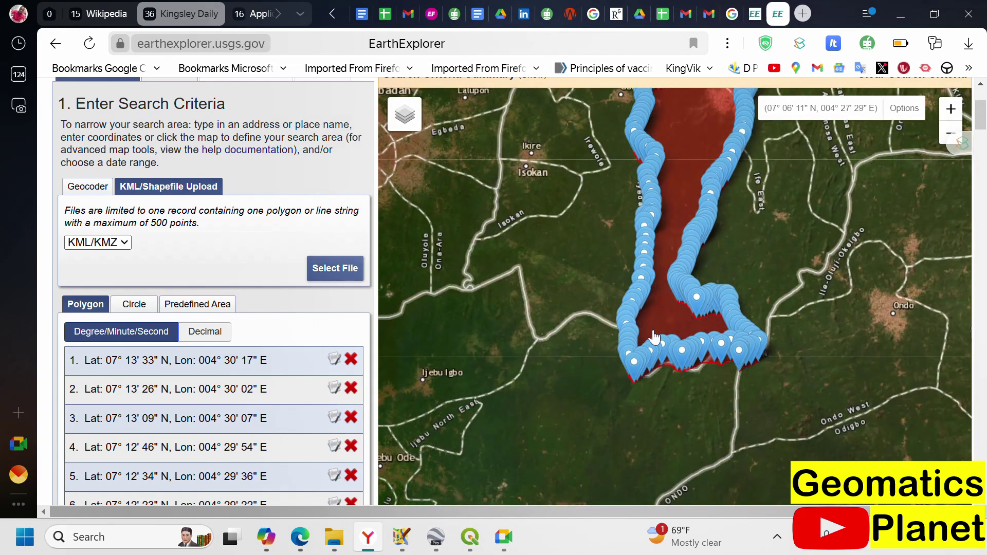
scroll(689, 339, down, 1)
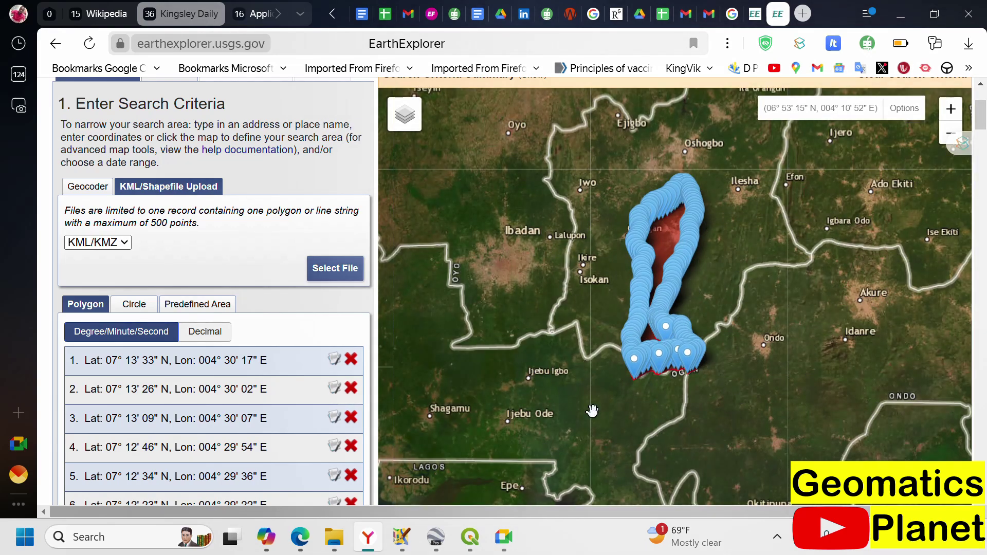
scroll(658, 252, down, 1)
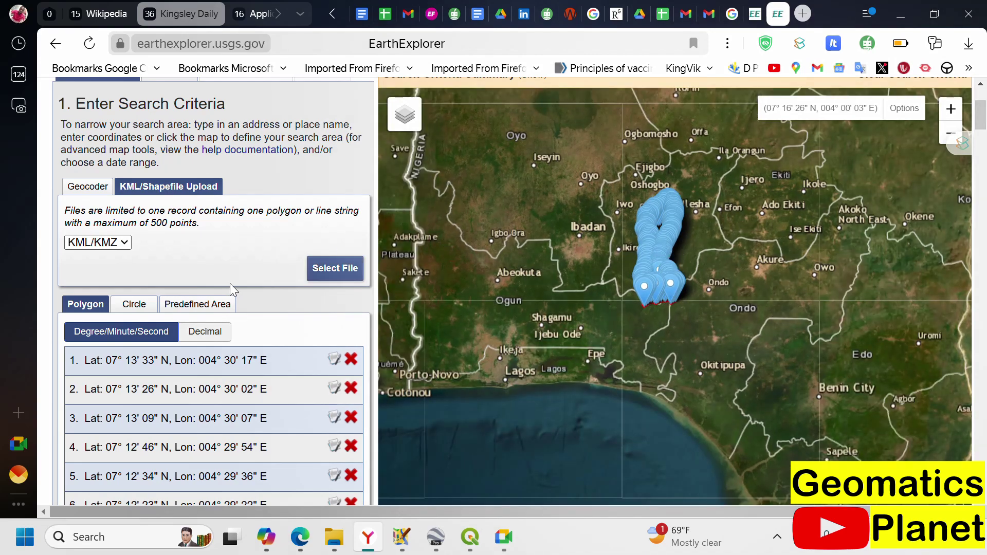
Return to the Geocoder method and clear all coordinates of the uploaded polygon.
click(95, 192)
scroll(223, 311, down, 3)
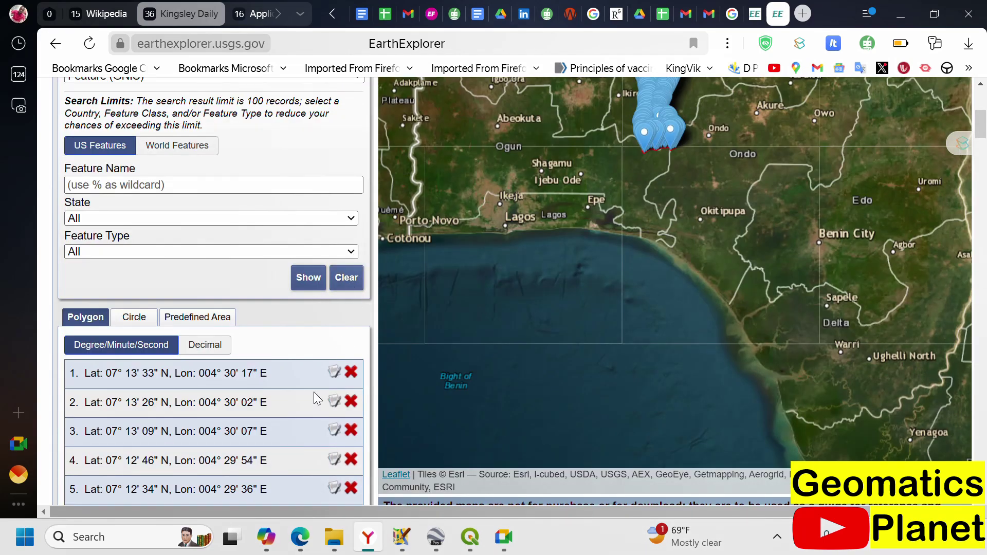
scroll(316, 399, down, 15)
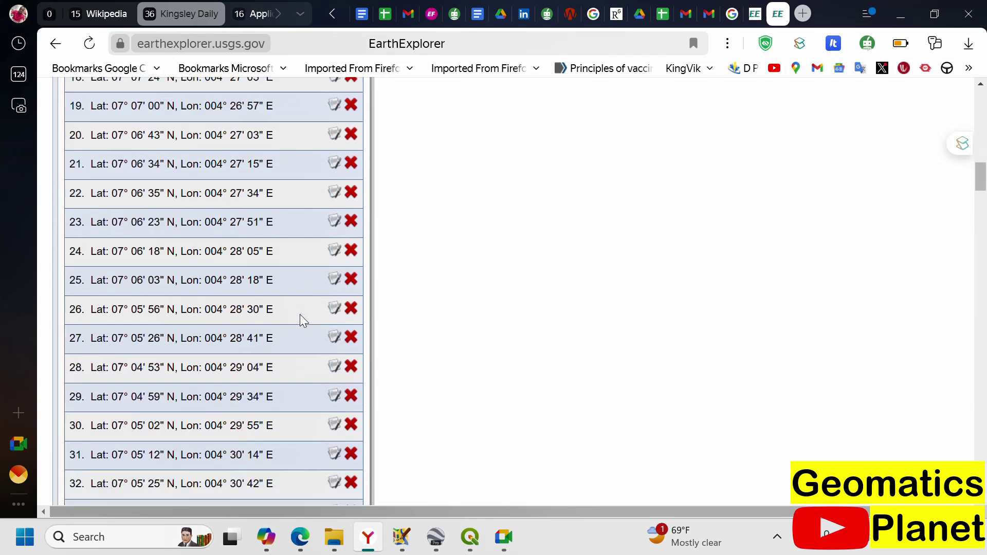
scroll(303, 324, down, 20)
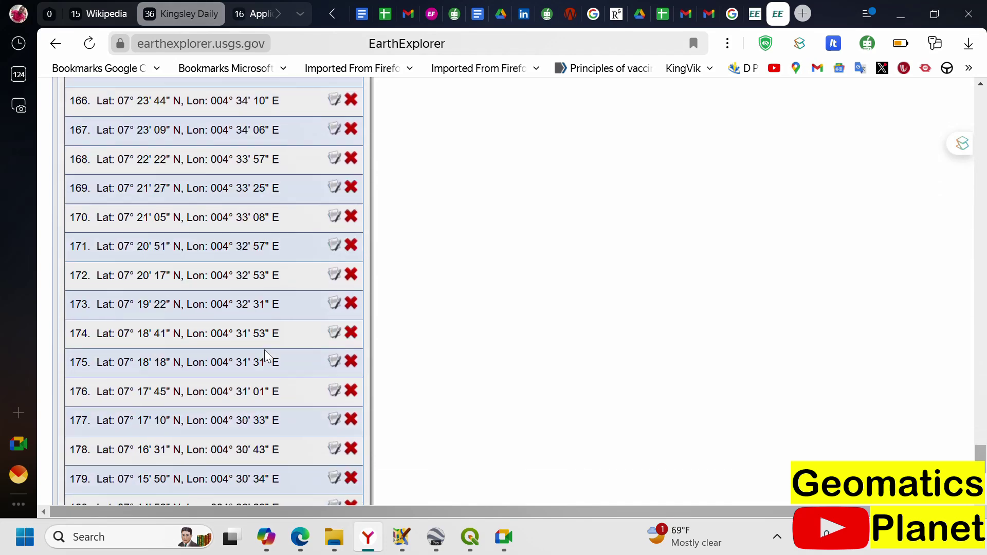
scroll(266, 357, down, 5)
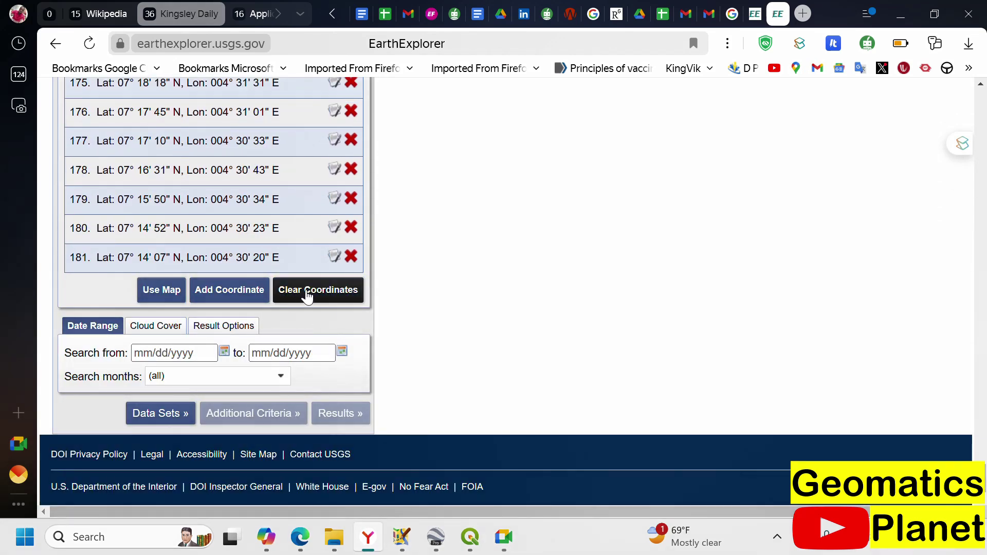
click(308, 290)
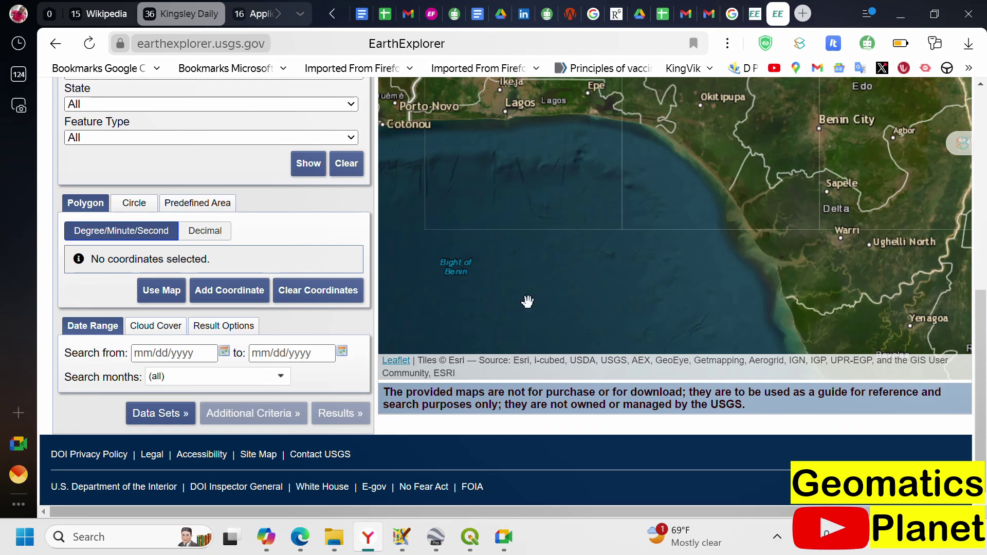
Draw a six-corner search polygon around Ife on the map and clear its coordinates.
scroll(545, 318, down, 5)
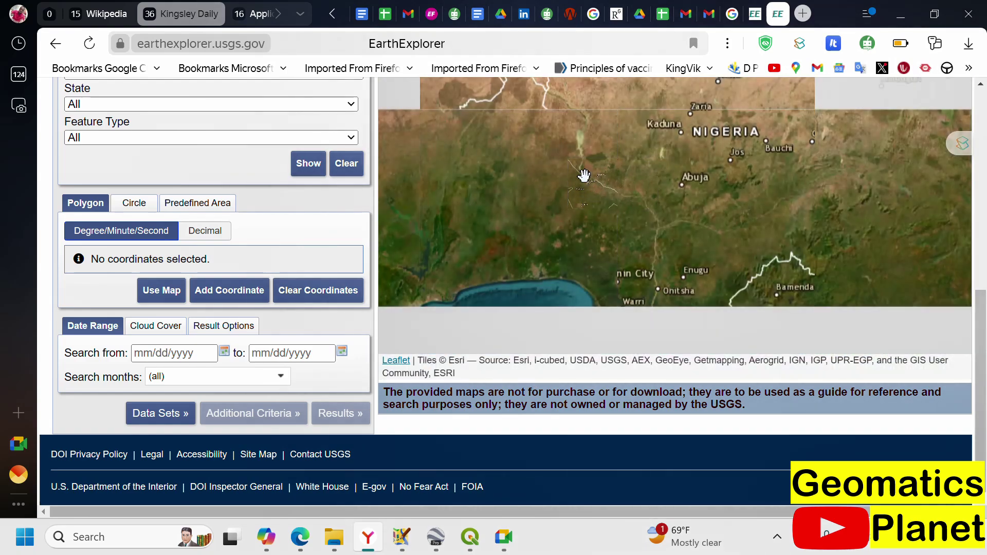
scroll(576, 236, up, 3)
scroll(574, 289, up, 3)
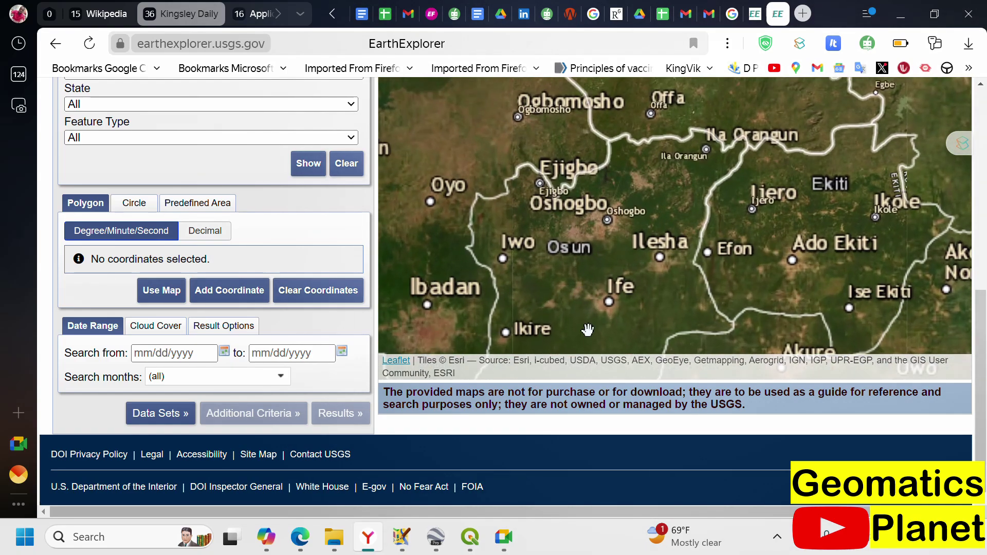
scroll(609, 266, up, 2)
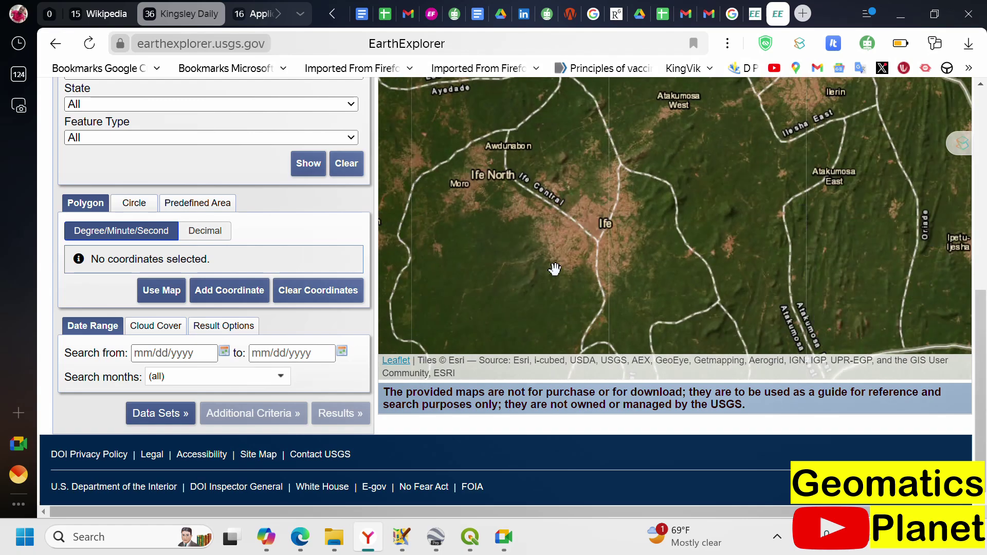
scroll(576, 213, down, 1)
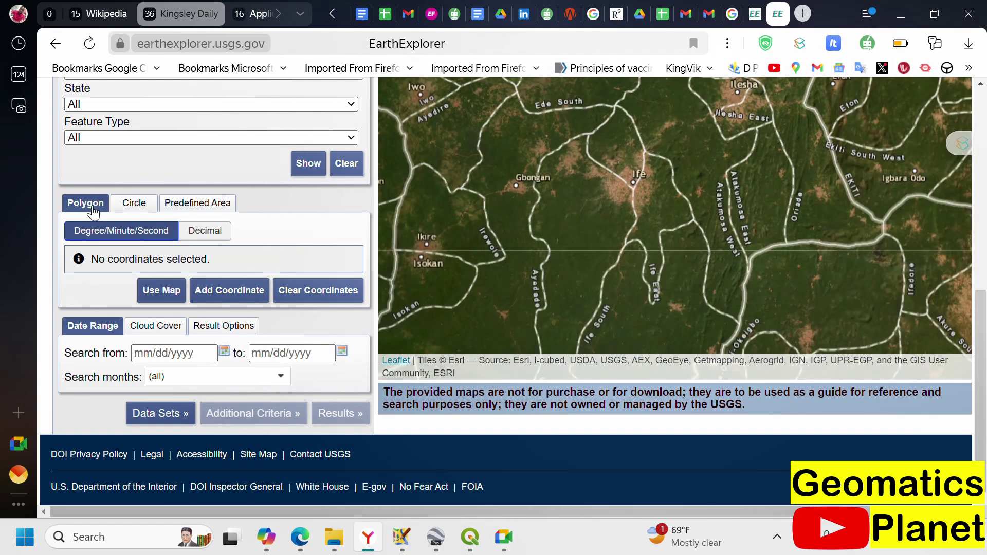
click(577, 124)
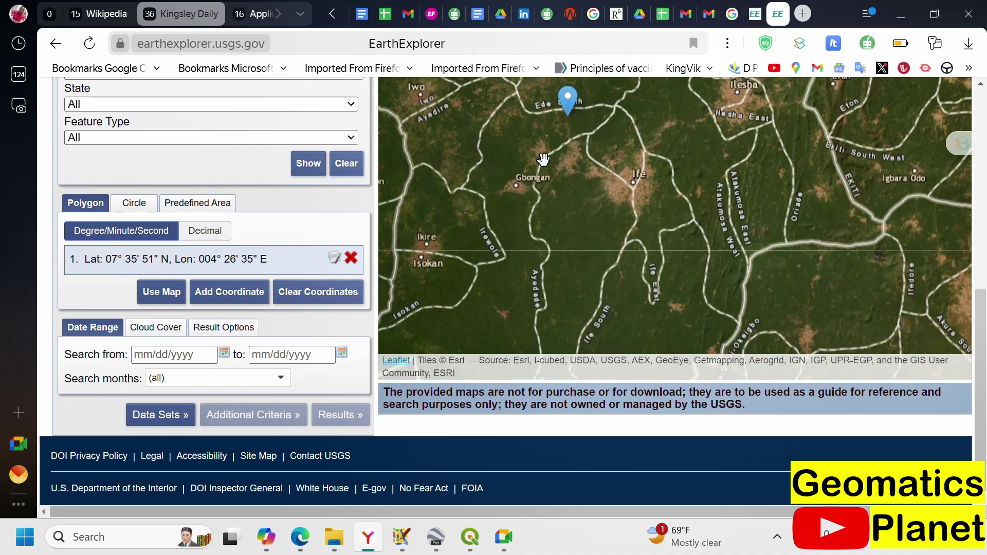
click(503, 235)
scroll(542, 236, down, 1)
click(497, 262)
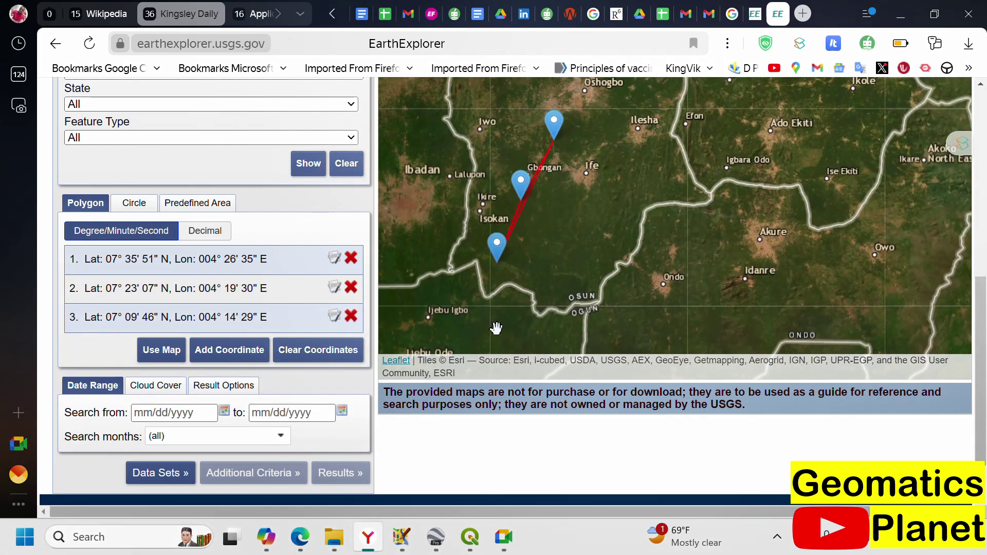
click(497, 325)
click(626, 323)
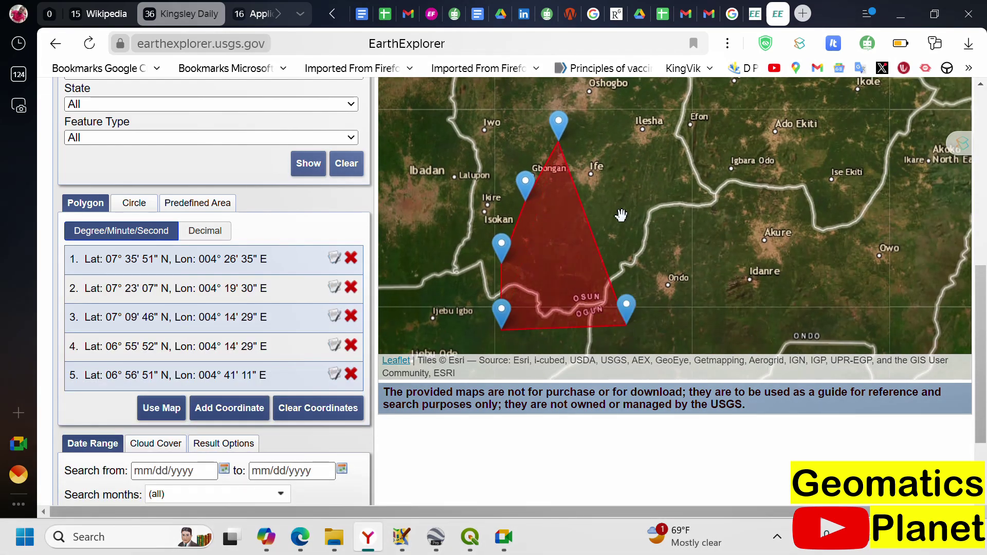
click(635, 150)
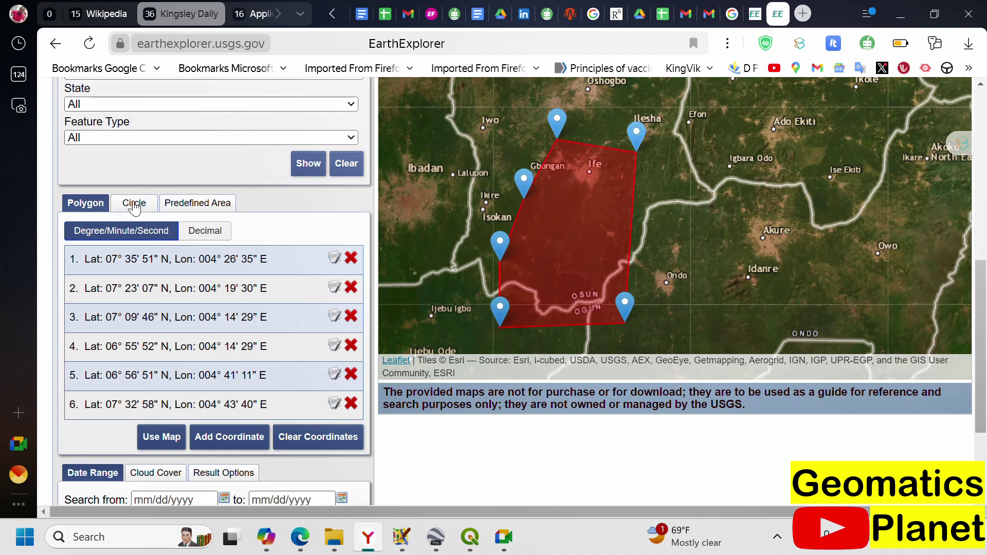
click(301, 436)
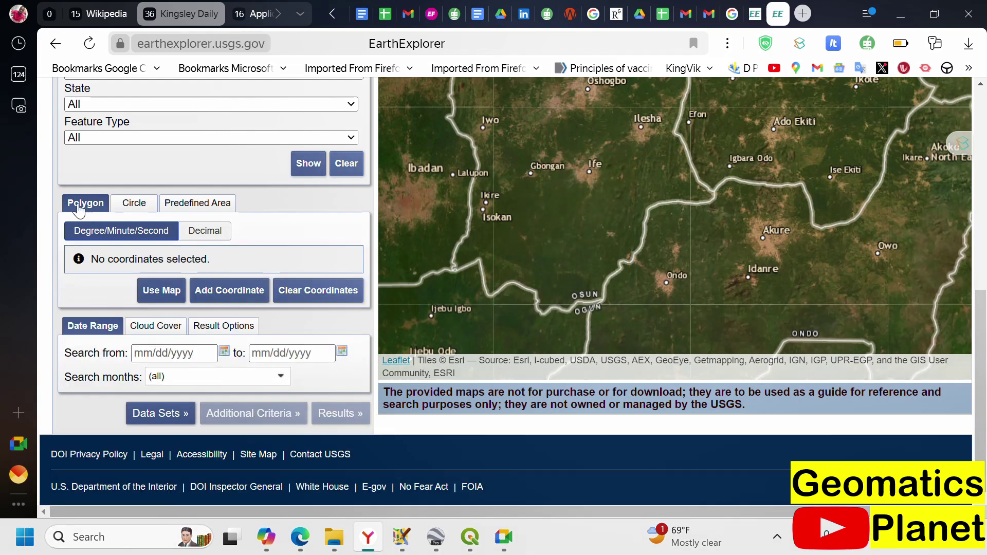
Define a circular search area centred on Ife with a 10-kilometer radius and view it on the map.
click(133, 202)
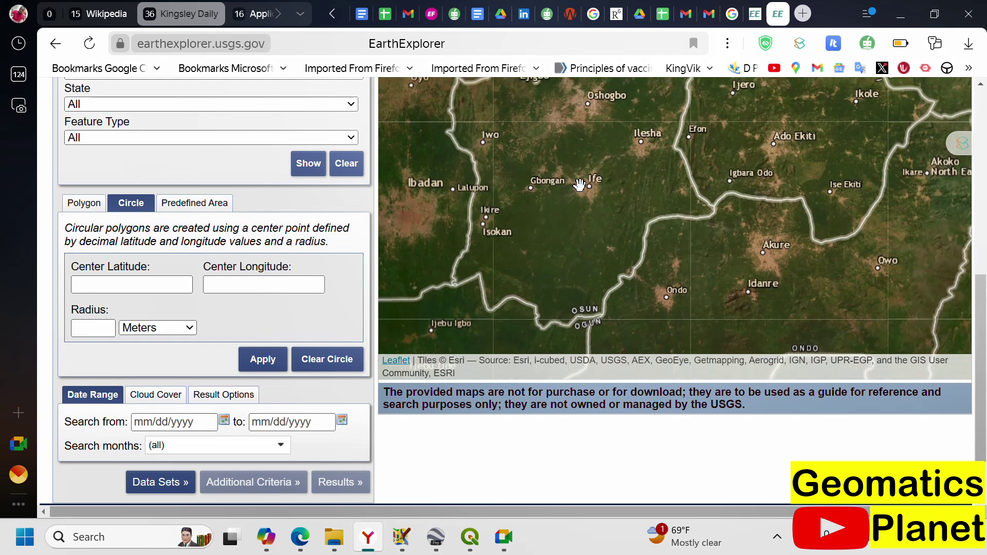
click(580, 185)
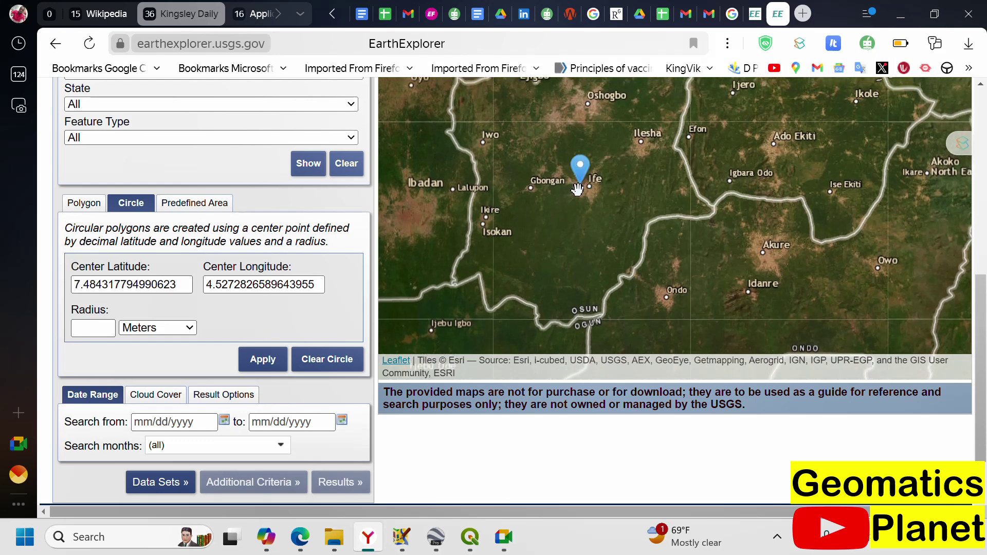
click(102, 333)
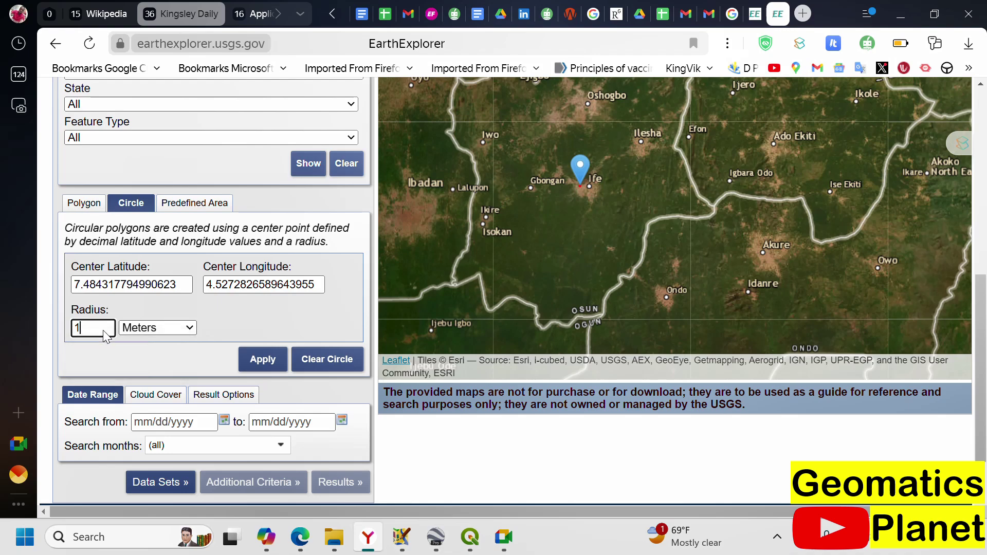
click(129, 329)
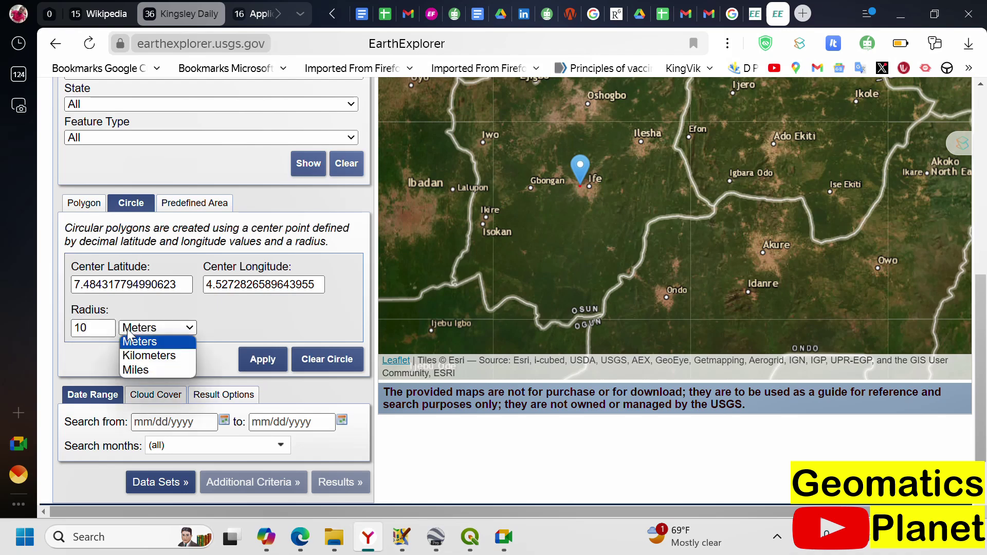
click(137, 356)
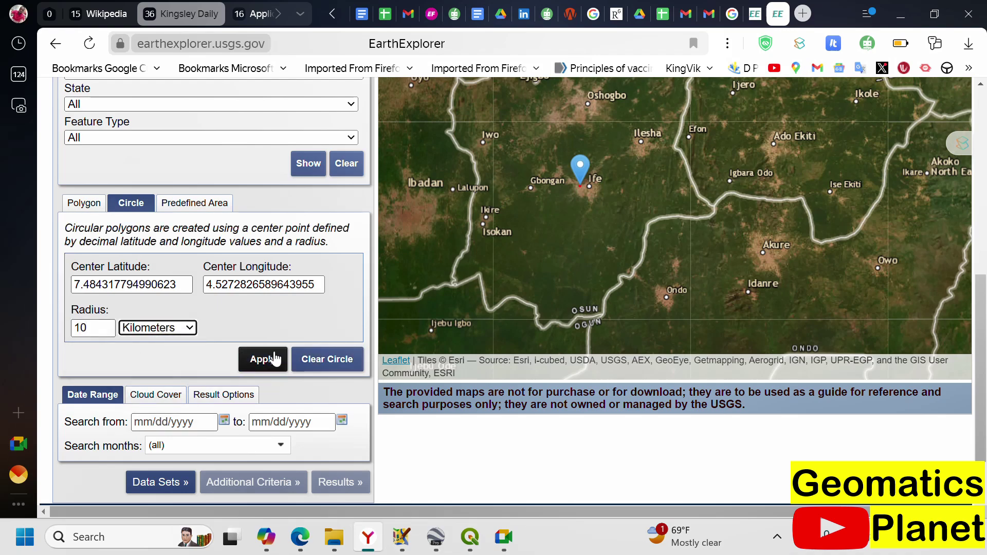
click(261, 358)
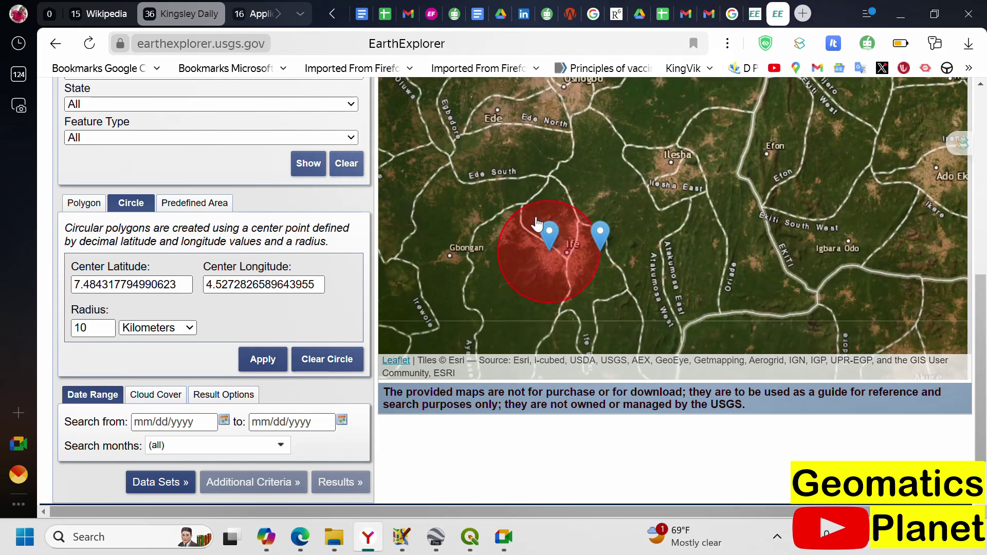
scroll(550, 232, up, 1)
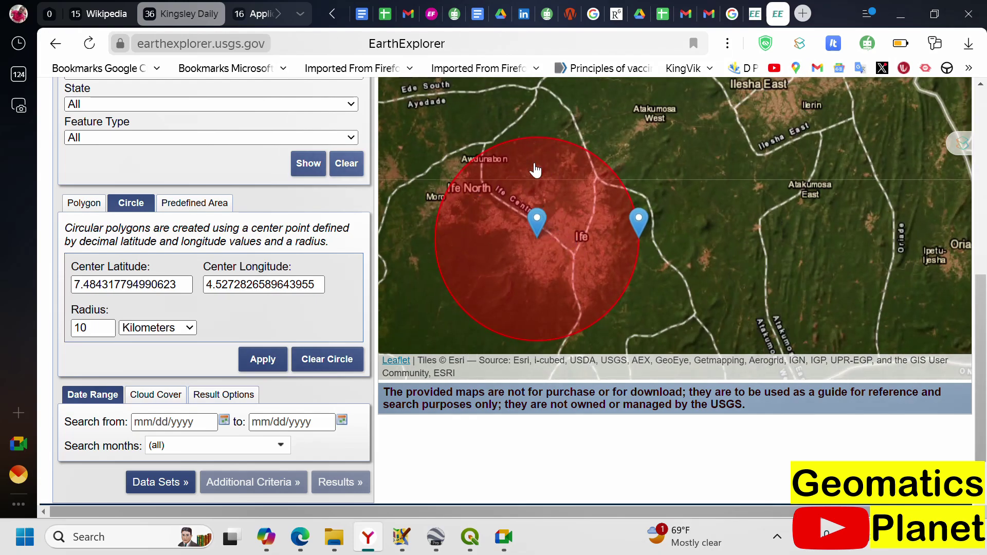
Open the shape dialog for a predefined area and look through its State, Area Type and Area options.
click(204, 206)
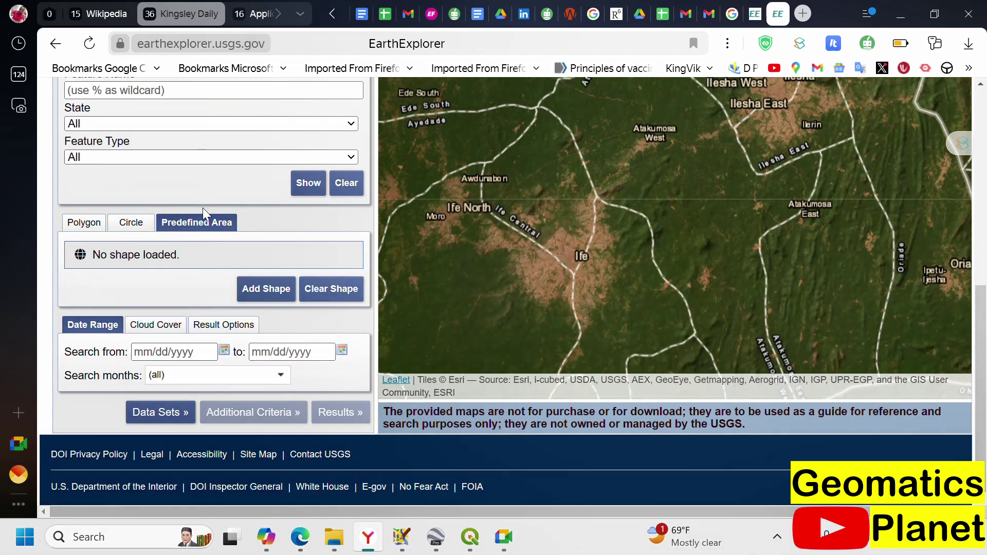
click(269, 291)
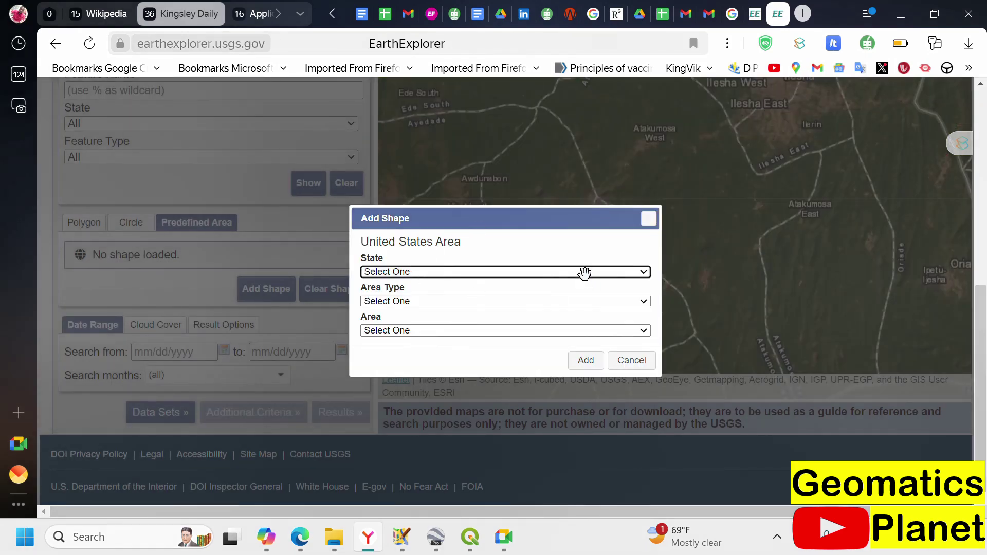
click(628, 277)
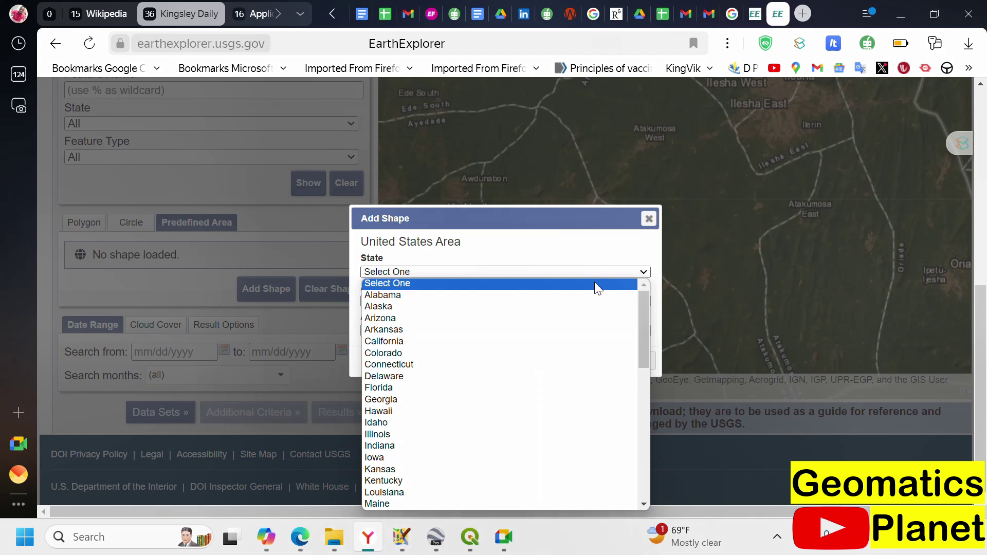
scroll(461, 432, down, 8)
scroll(461, 432, down, 1)
key(Escape)
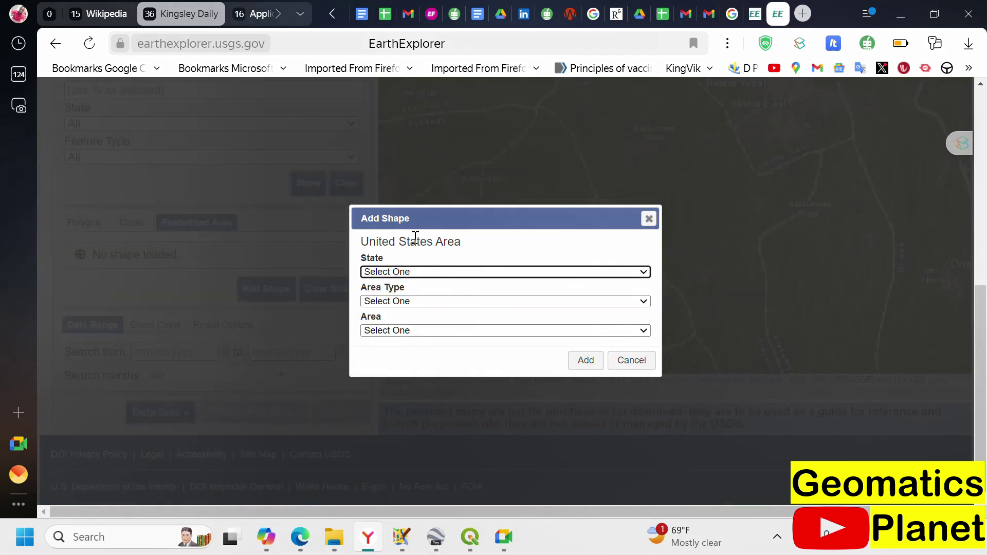
click(401, 240)
click(425, 303)
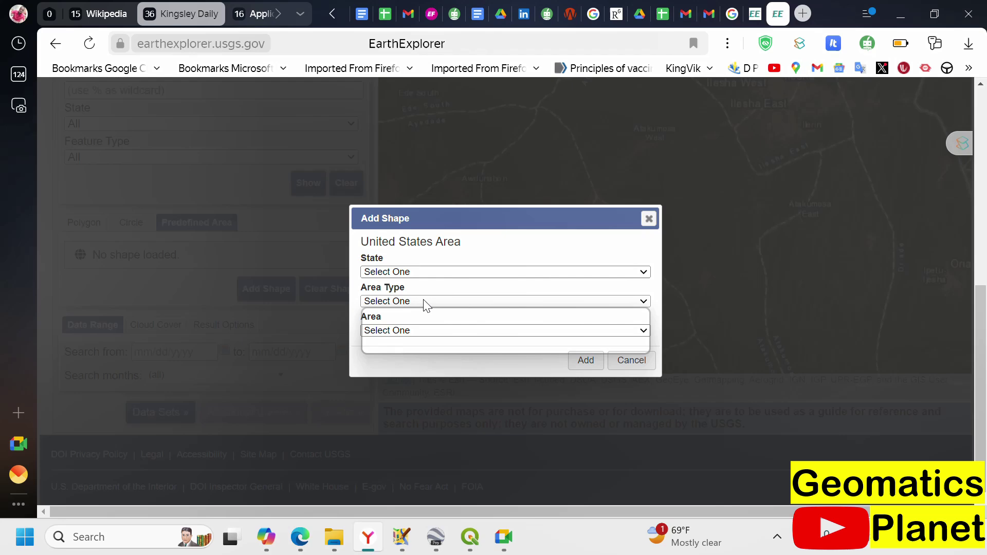
click(436, 260)
click(434, 331)
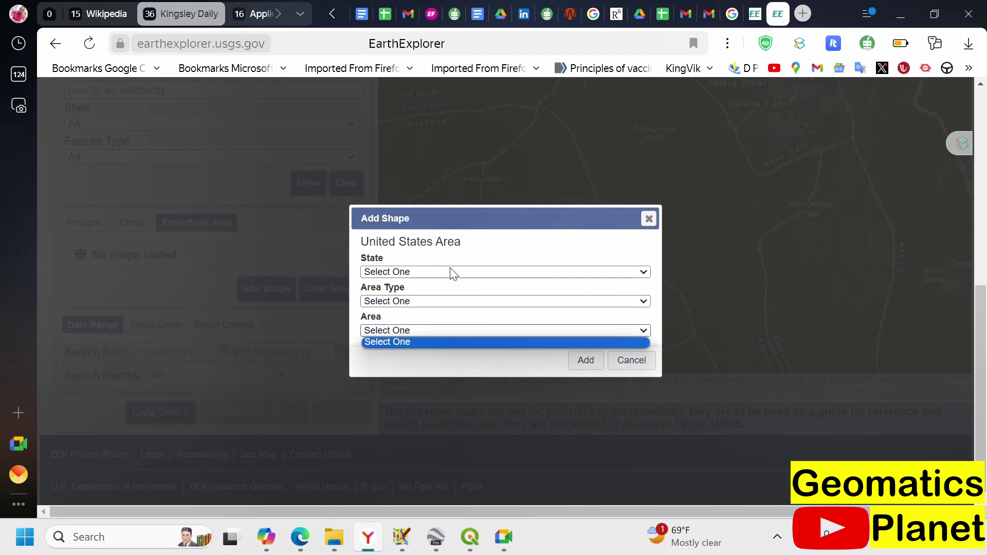
Try to add a predefined county shape for Alaska and close the shape dialog.
click(430, 274)
click(412, 304)
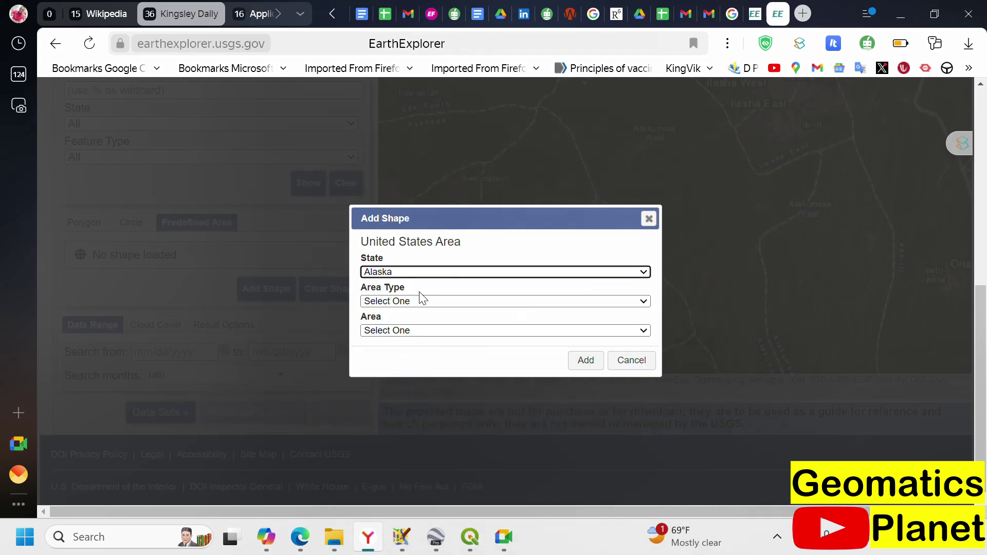
click(424, 303)
click(423, 336)
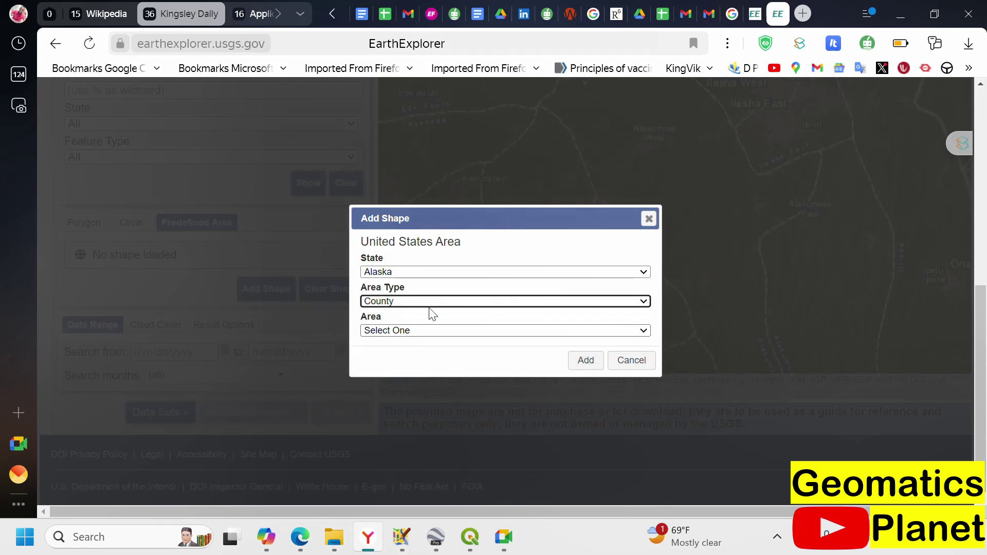
click(429, 331)
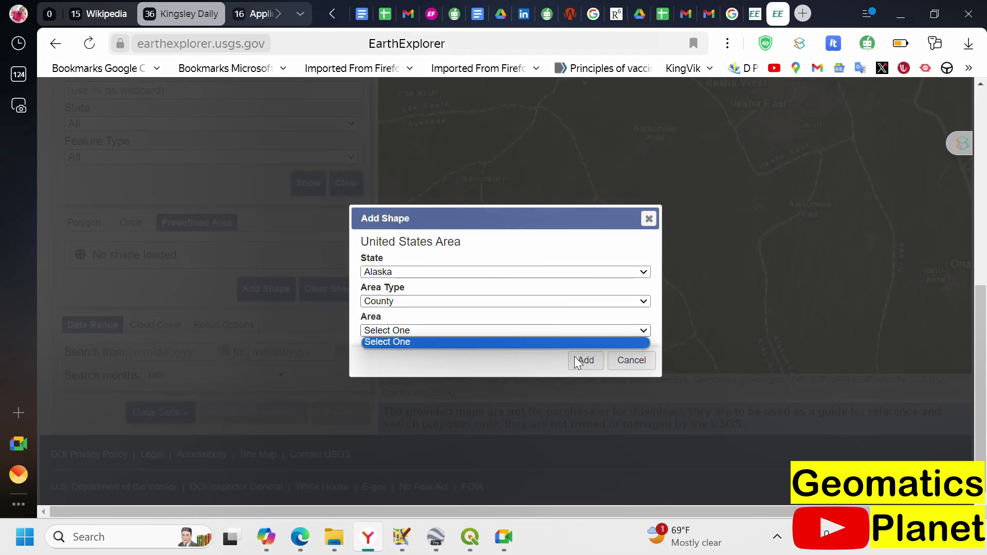
click(467, 344)
click(584, 362)
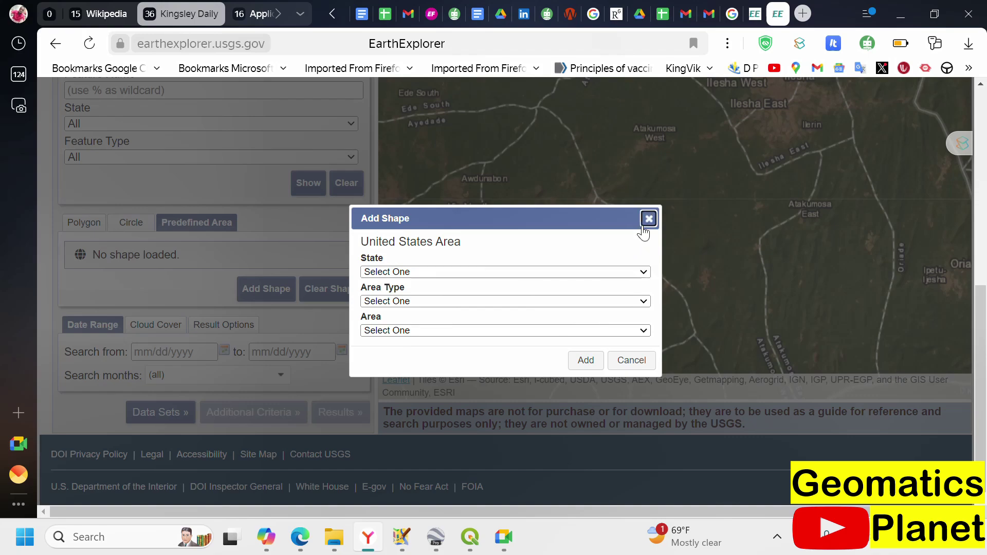
click(648, 219)
With the Circle area type active, try to upload the Ife North KML file and apply the empty circle.
scroll(595, 280, down, 2)
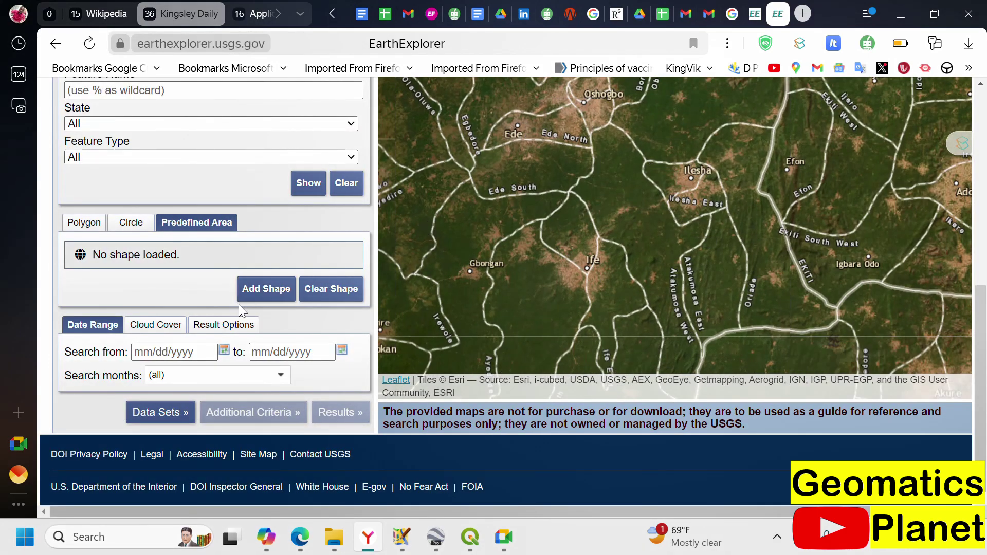
click(85, 223)
click(133, 225)
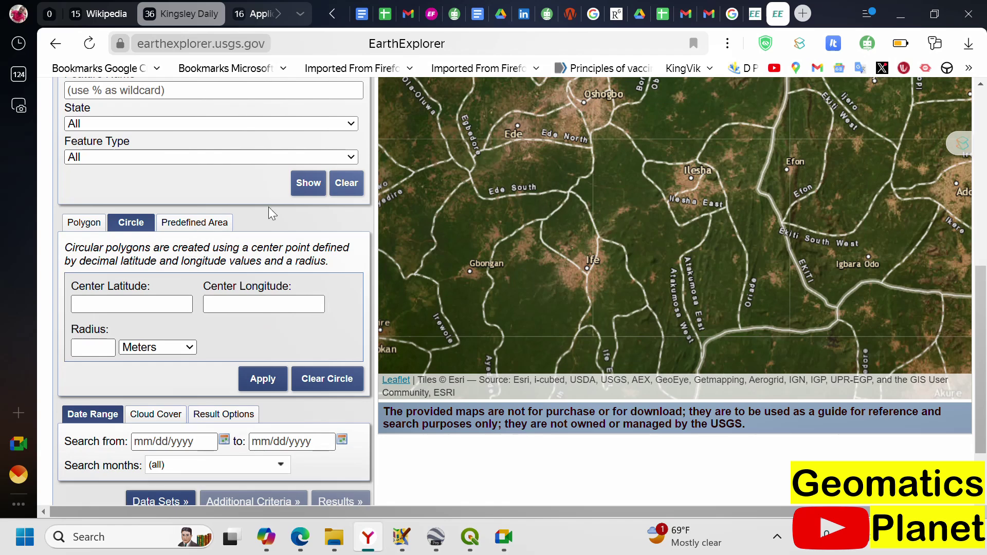
scroll(154, 164, up, 3)
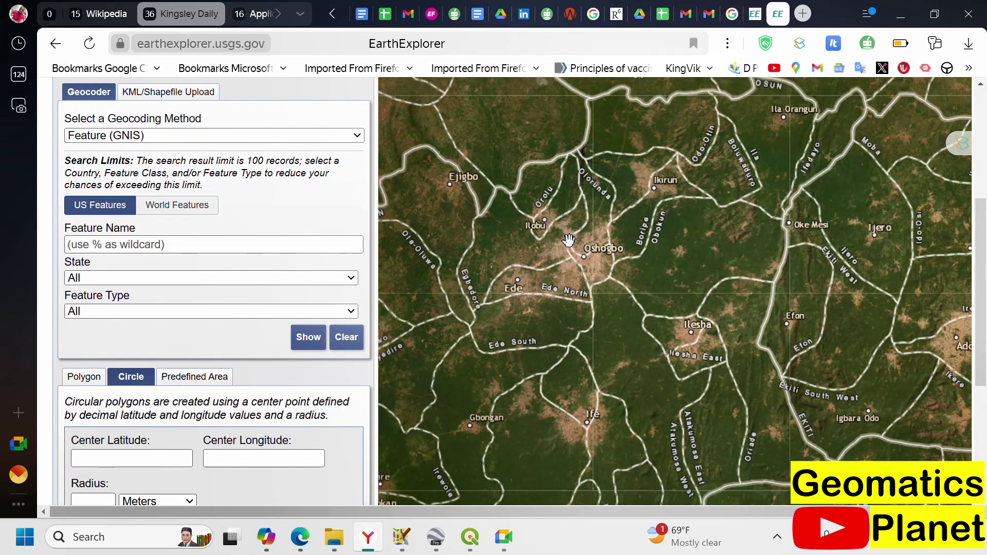
click(169, 94)
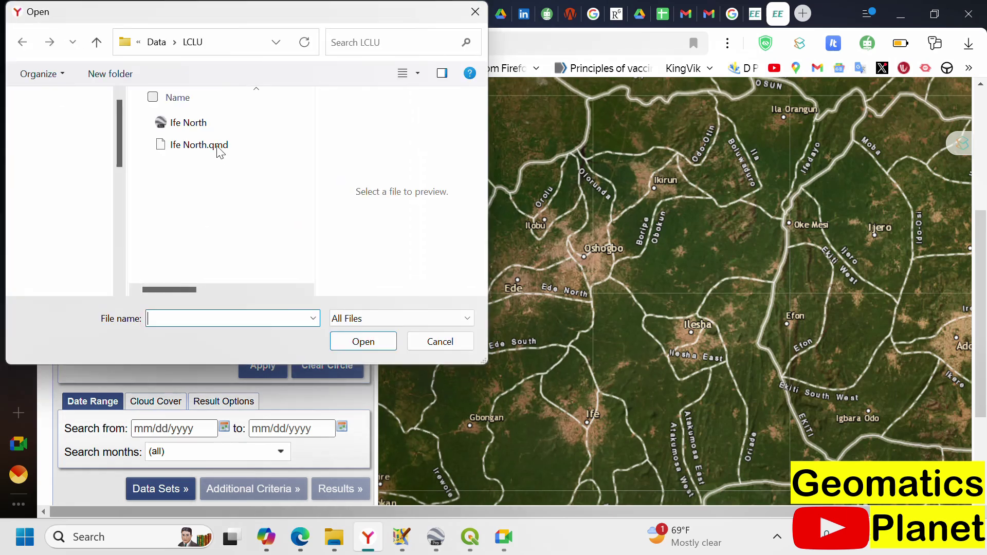
double_click(211, 127)
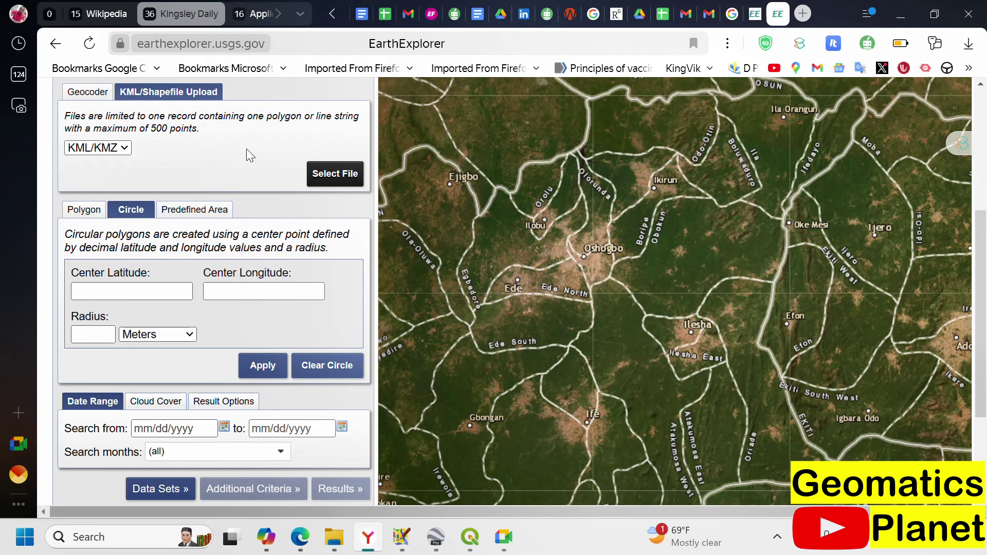
click(261, 367)
click(647, 206)
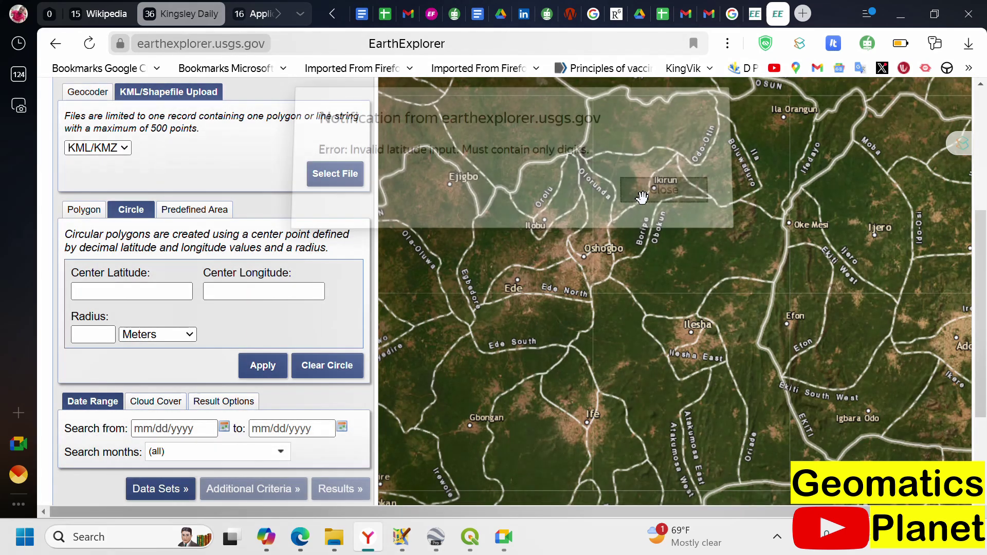
Retry uploading the Ife North file from the LCLU folder in KML/KMZ format.
click(112, 149)
click(324, 175)
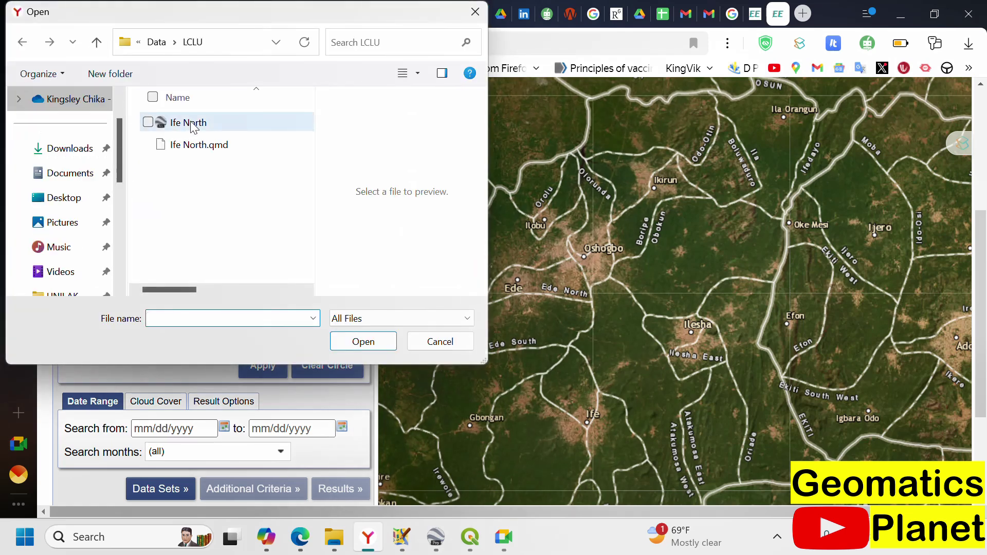
click(216, 125)
click(362, 341)
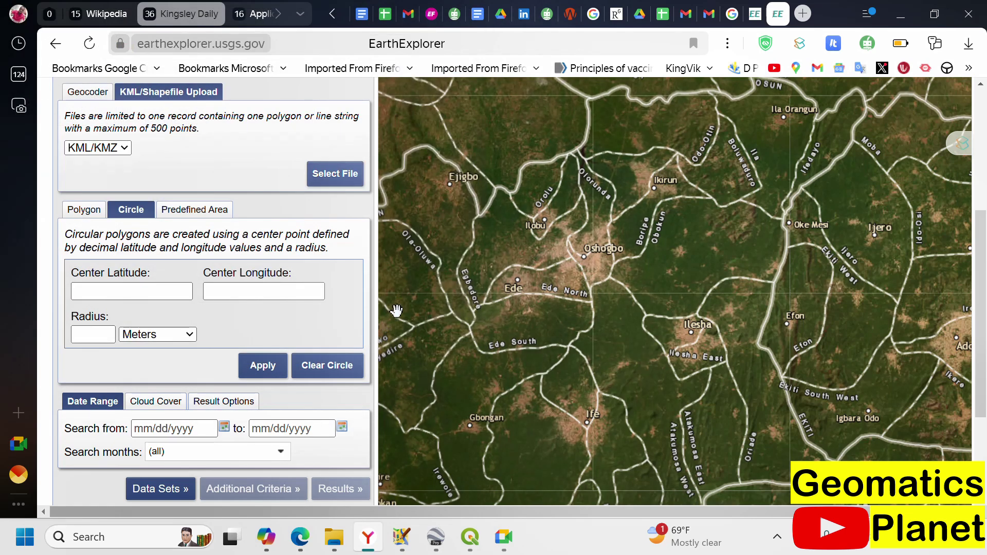
Set the upload format to Shapefile and try to upload the Ife North file.
click(124, 149)
click(109, 177)
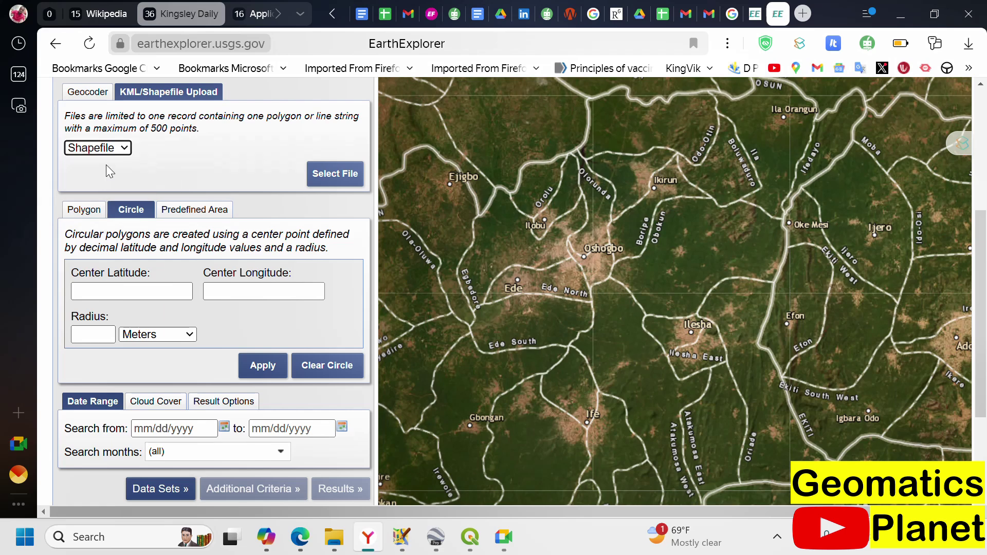
click(320, 178)
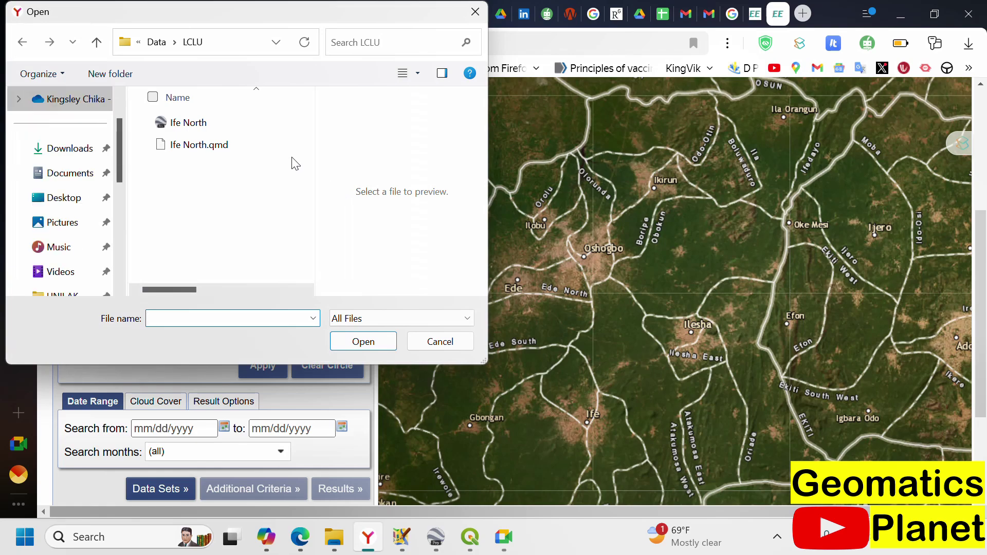
click(223, 123)
click(363, 340)
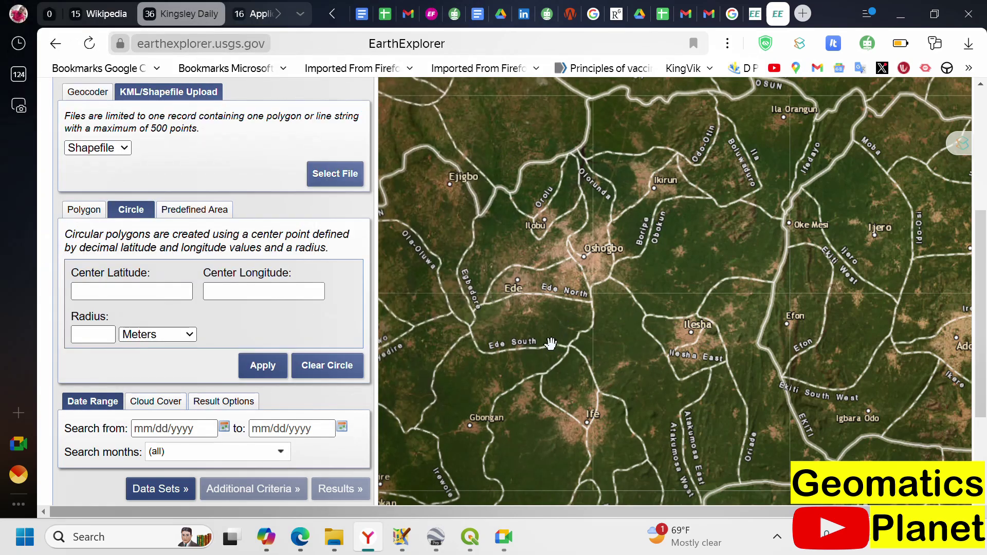
Check the map around Ife and the search criteria form for the uploaded boundary.
scroll(802, 200, down, 1)
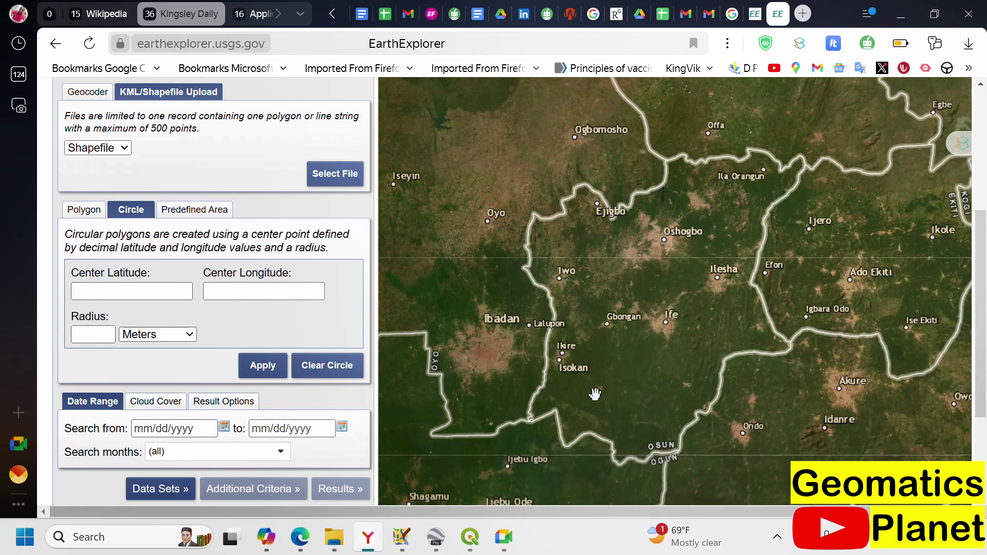
drag(595, 392, 554, 395)
scroll(659, 317, up, 2)
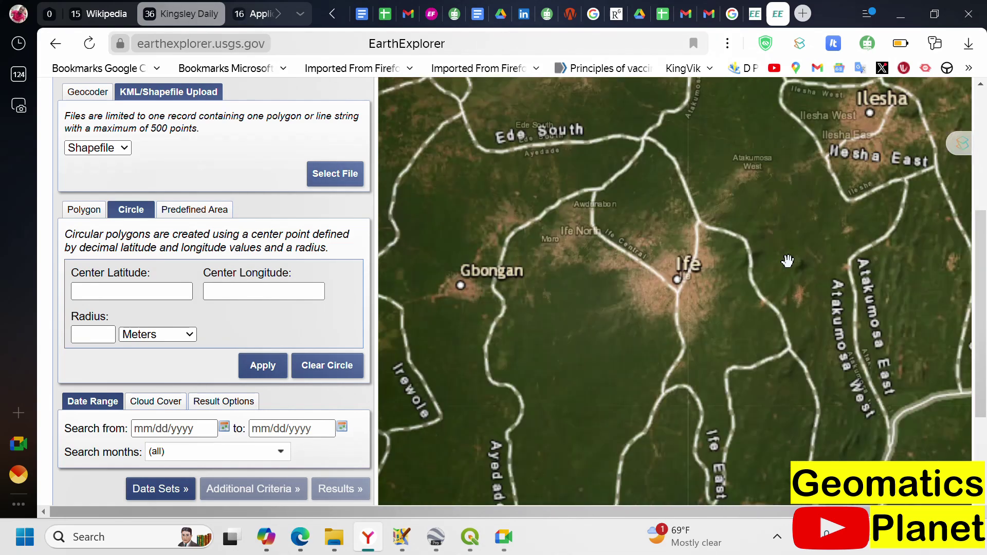
drag(625, 168, 628, 187)
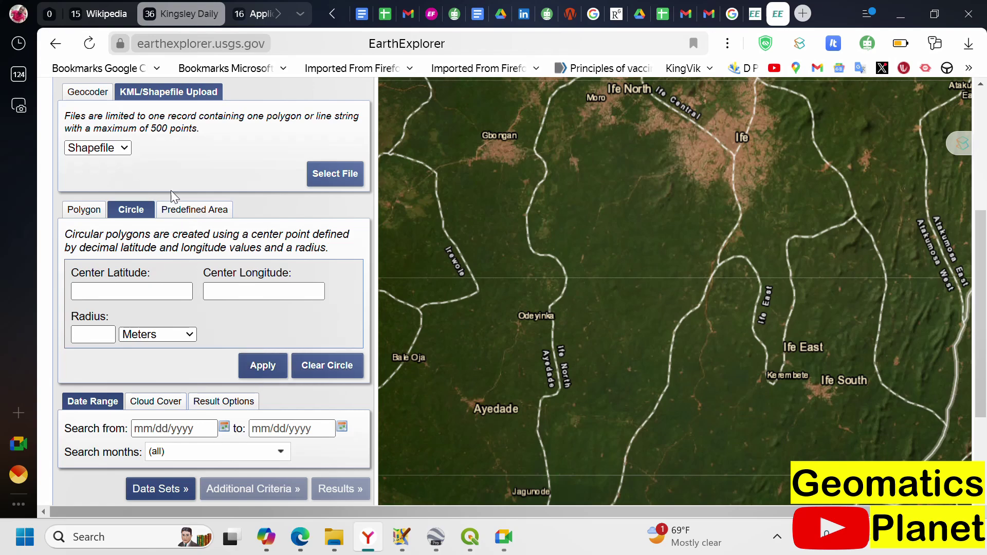
scroll(175, 188, up, 5)
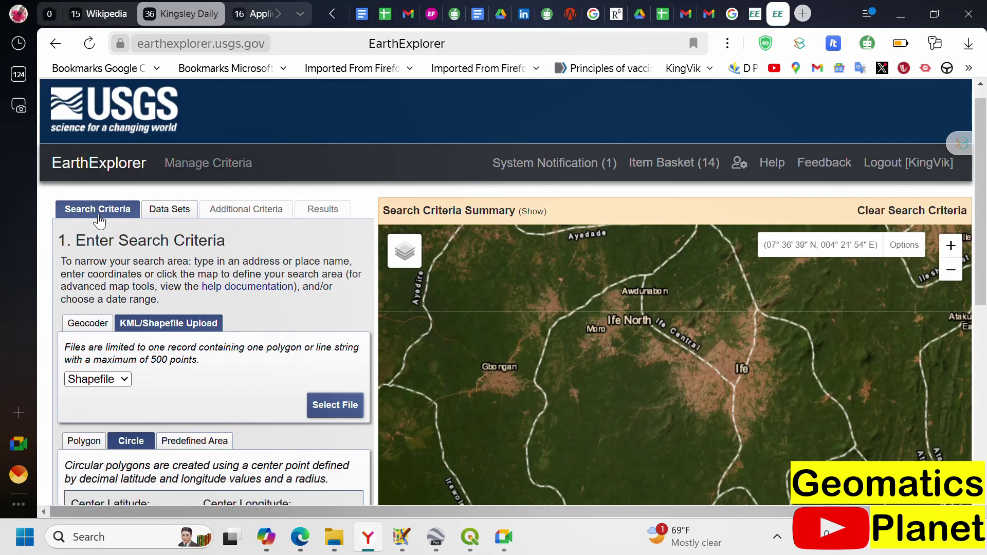
scroll(201, 209, down, 7)
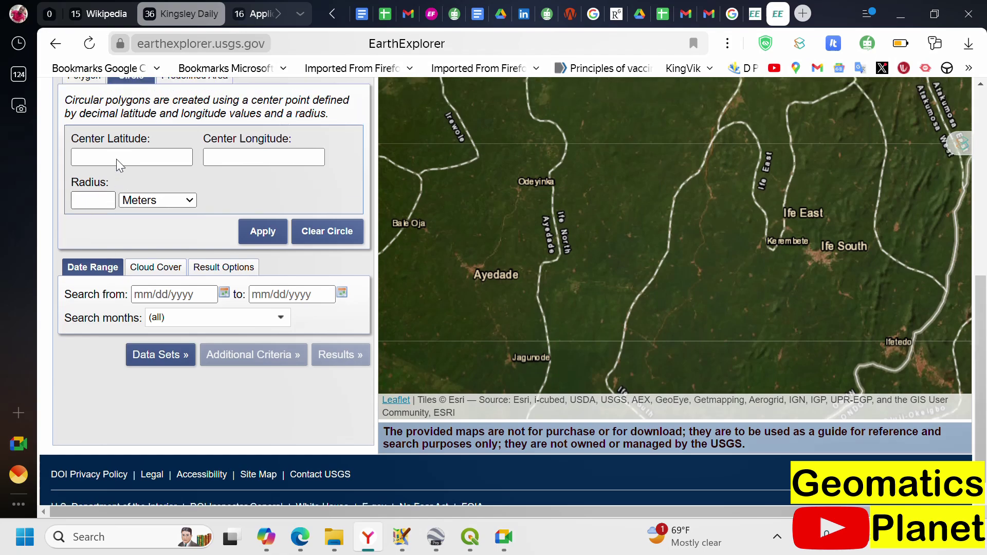
scroll(116, 159, up, 4)
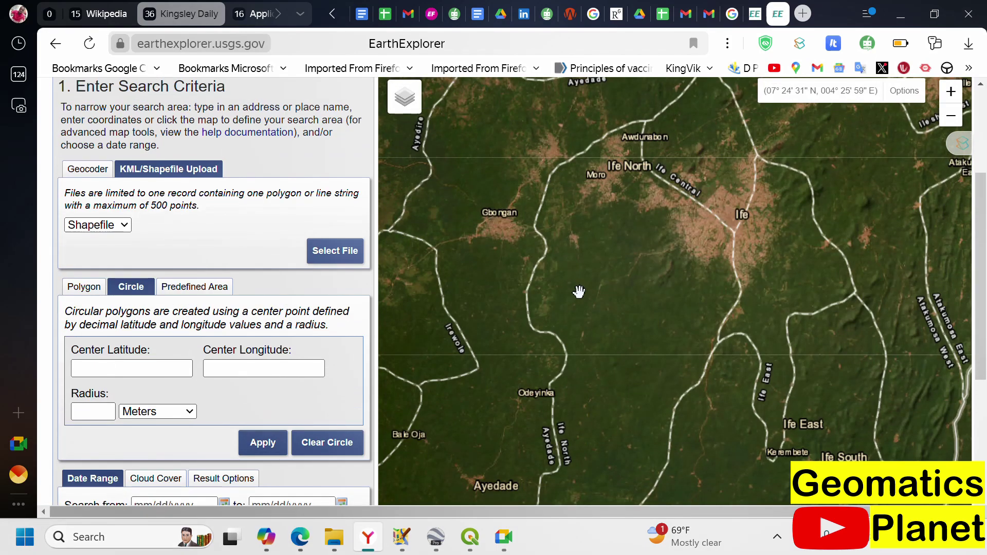
scroll(152, 344, up, 3)
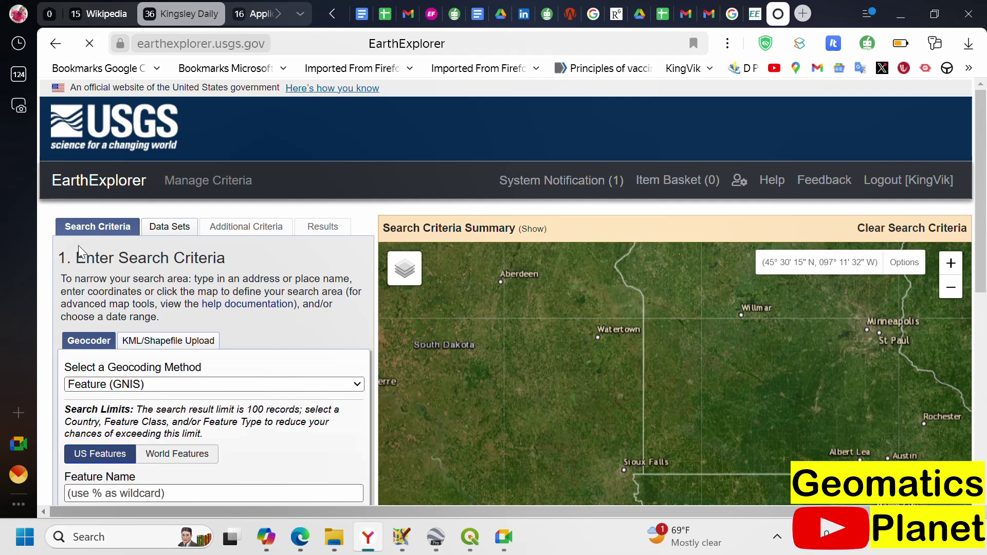
Upload the Ife North file from the LCLU folder in KML/KMZ format as the polygon search area.
scroll(154, 226, down, 3)
click(153, 187)
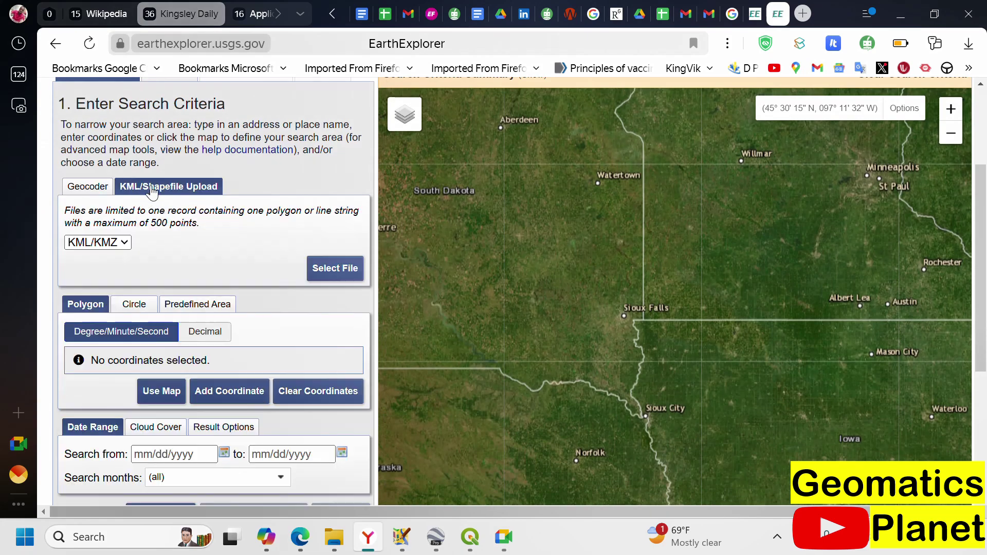
click(326, 270)
click(193, 124)
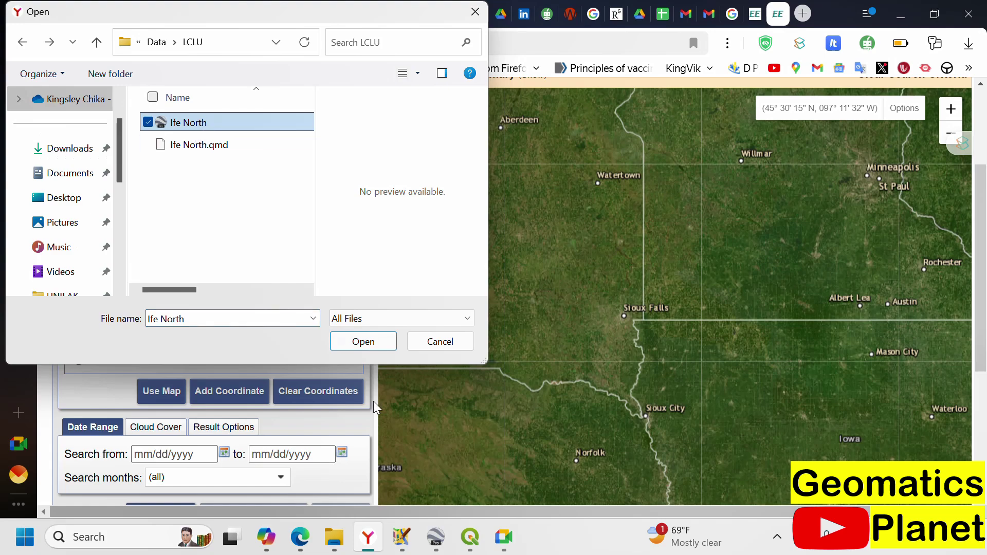
click(362, 341)
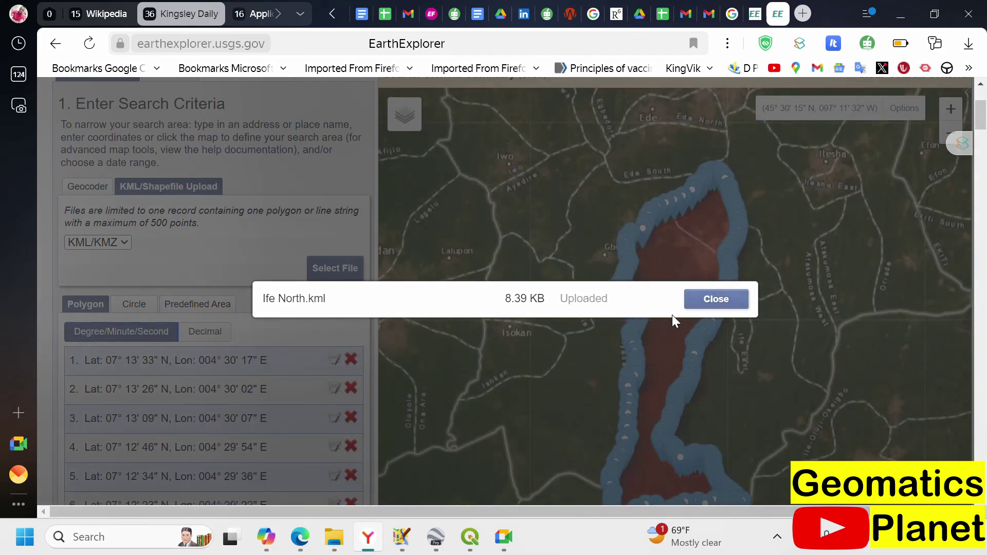
click(712, 300)
Set the start of the search date range to 08/01/2014, below the uploaded polygon coordinates.
scroll(174, 224, down, 5)
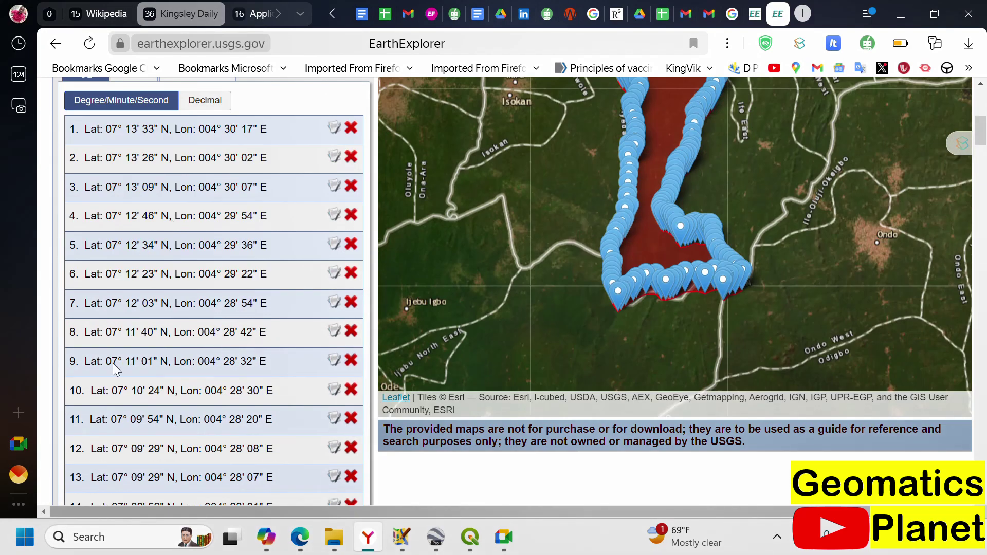
scroll(114, 367, down, 20)
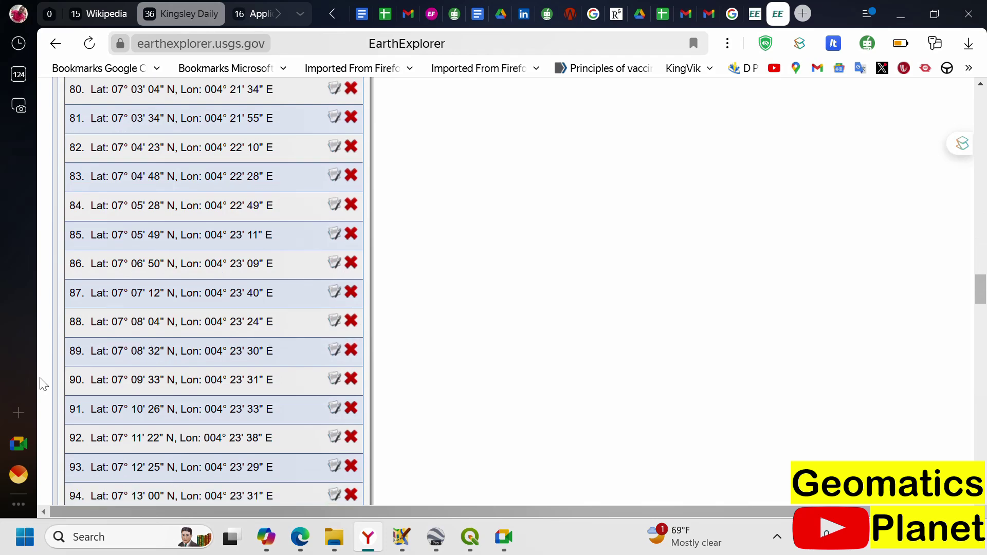
scroll(60, 369, down, 20)
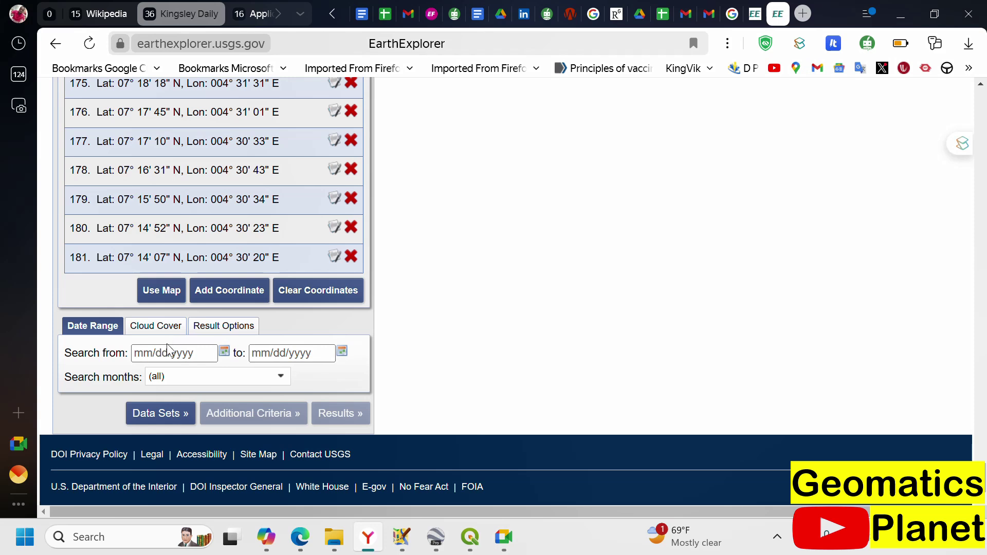
click(213, 354)
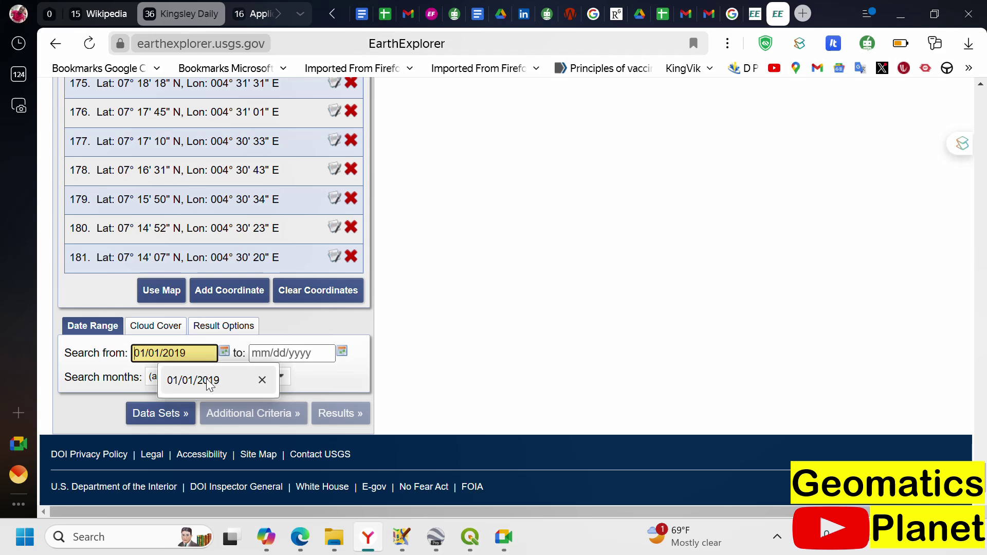
click(262, 379)
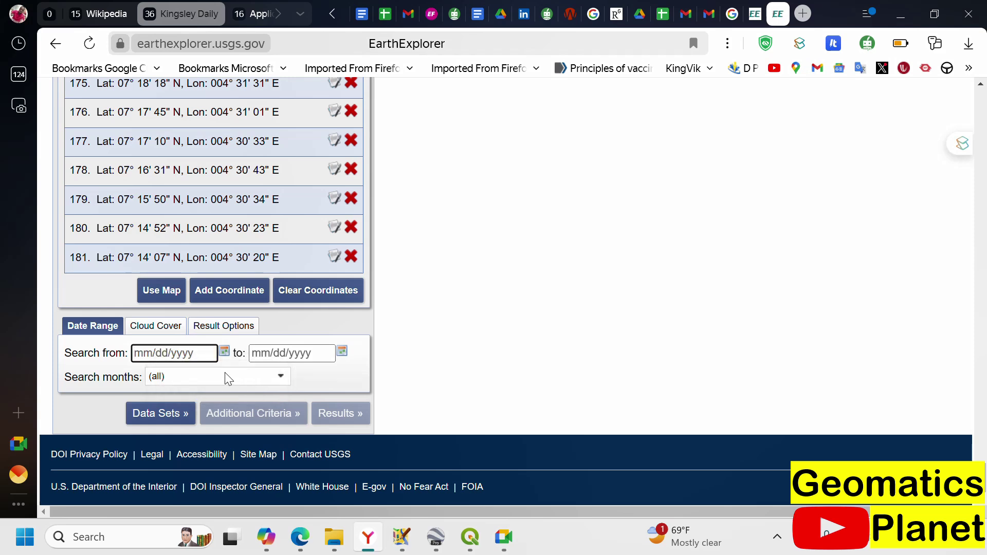
click(224, 354)
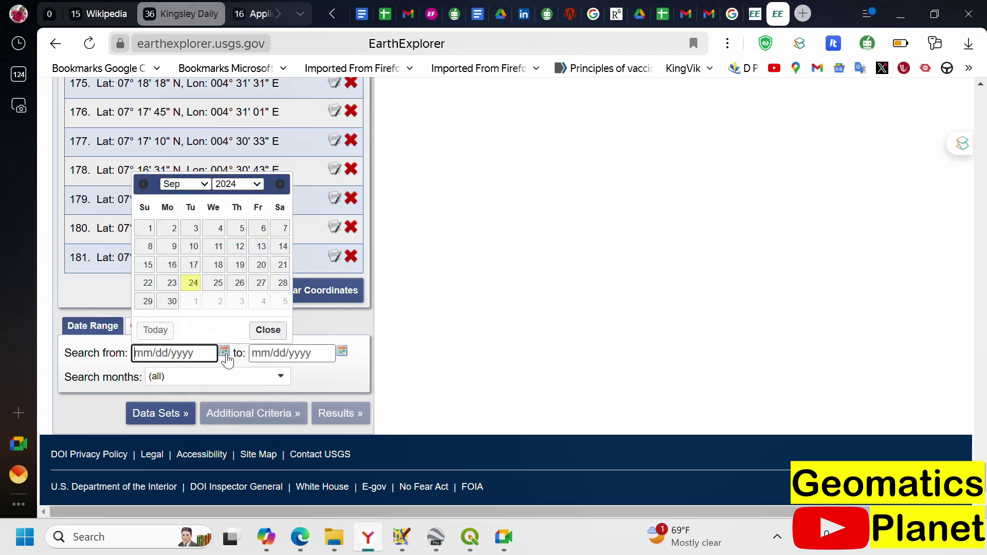
click(200, 191)
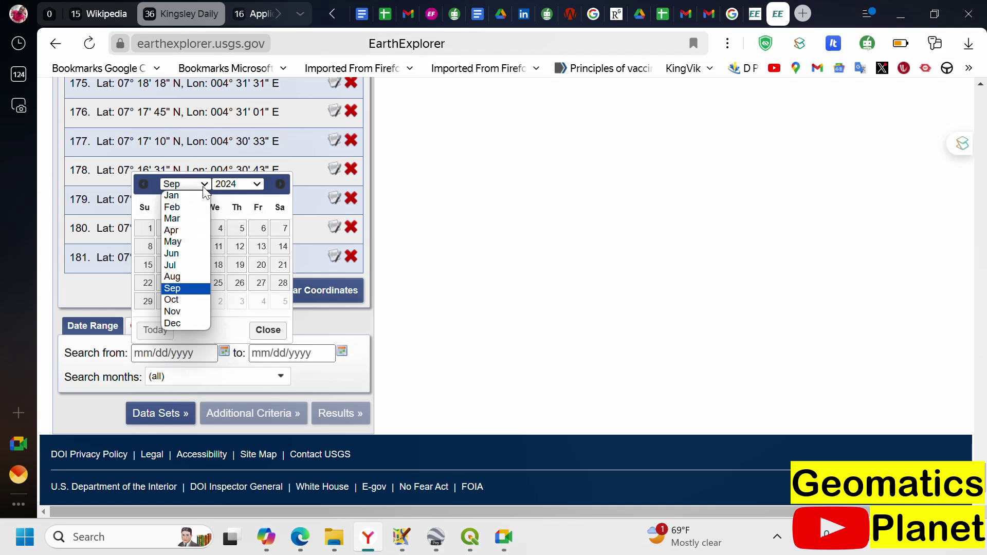
click(183, 281)
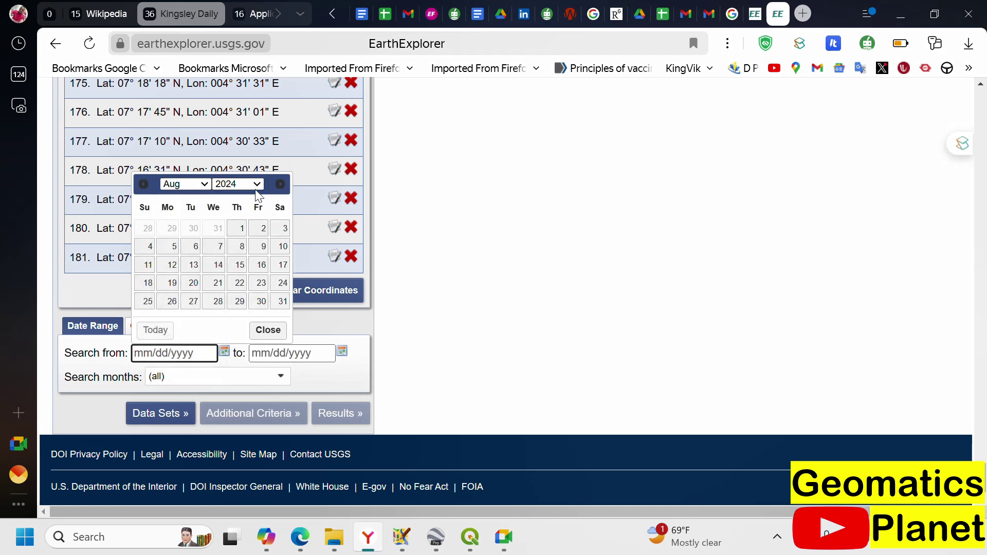
click(257, 185)
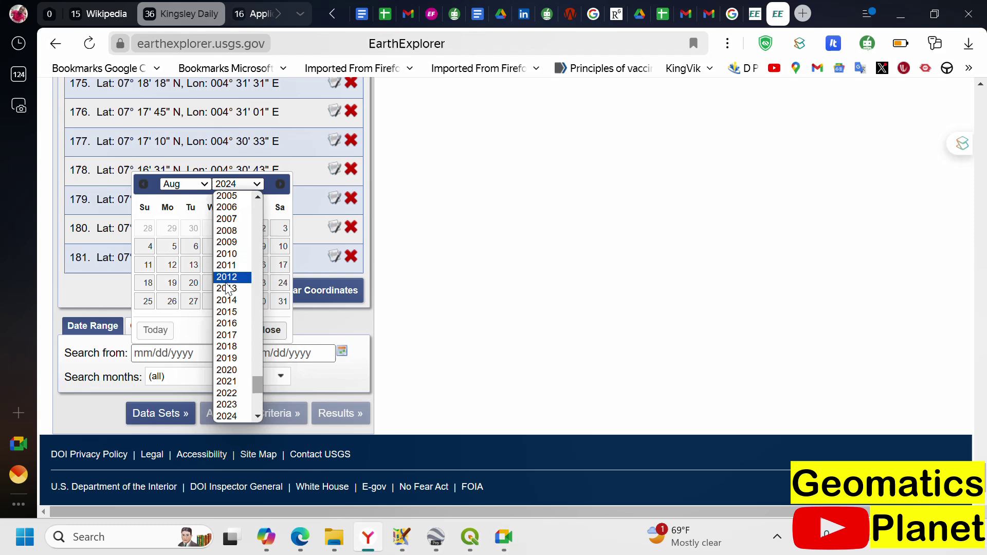
click(224, 301)
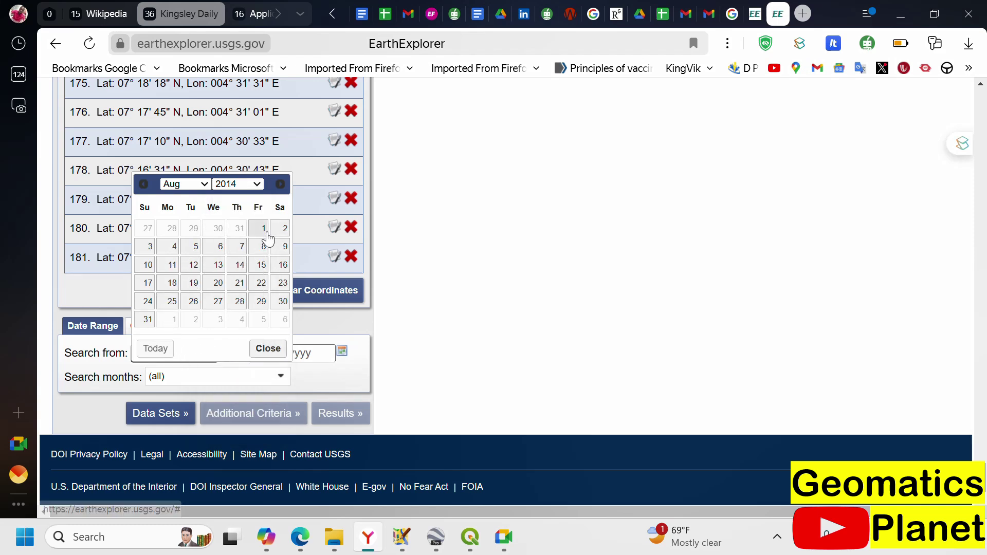
click(264, 228)
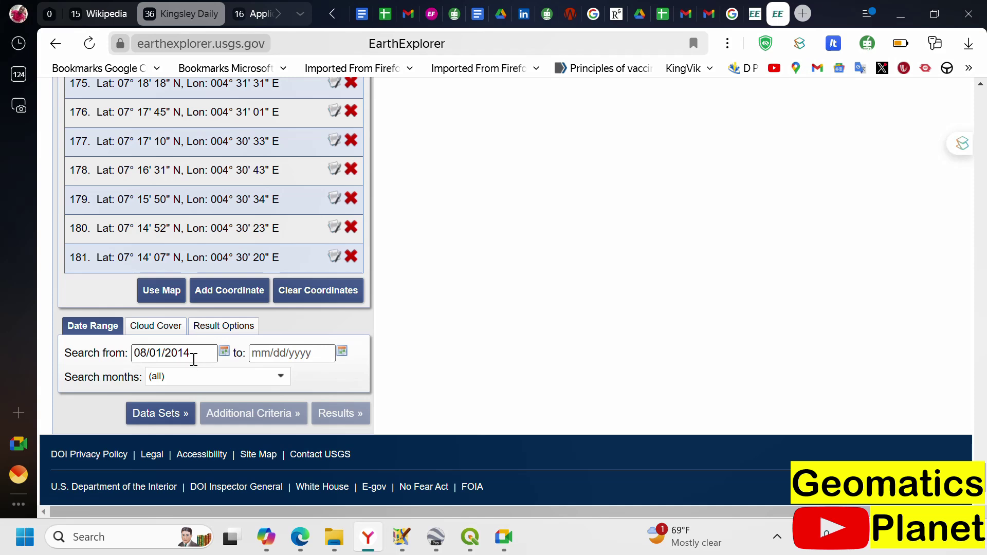
Set the end of the search date range to 08/31/2014.
click(342, 353)
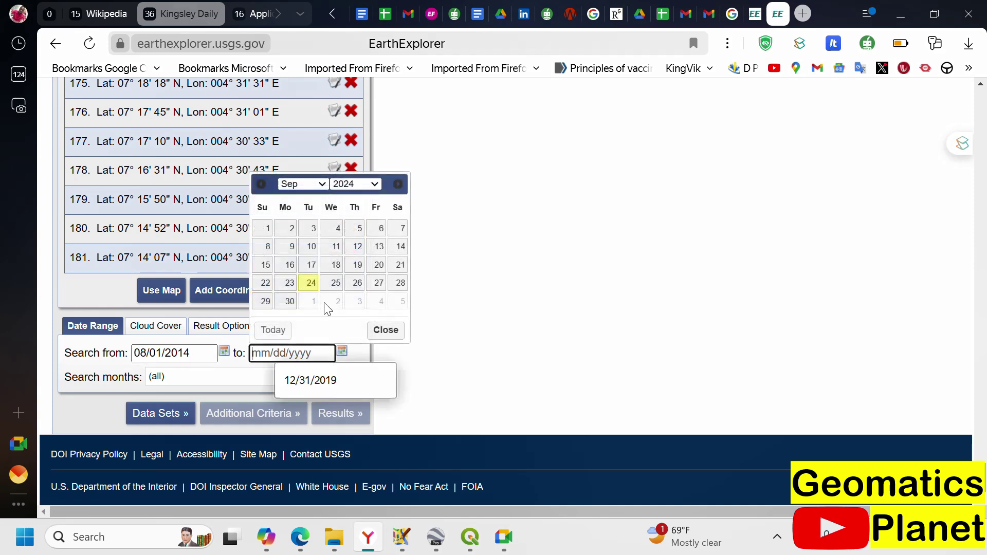
click(320, 190)
click(298, 282)
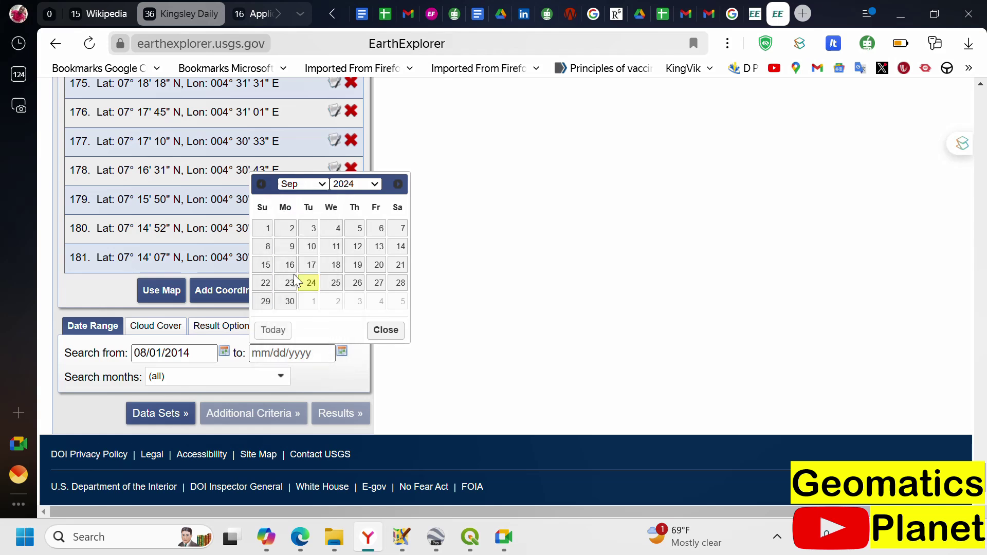
click(360, 185)
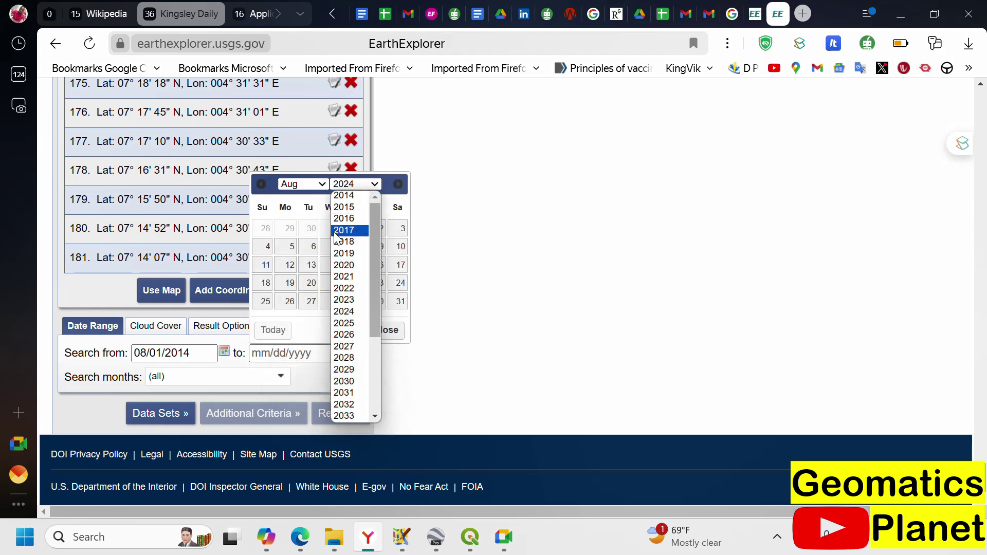
click(354, 197)
click(266, 321)
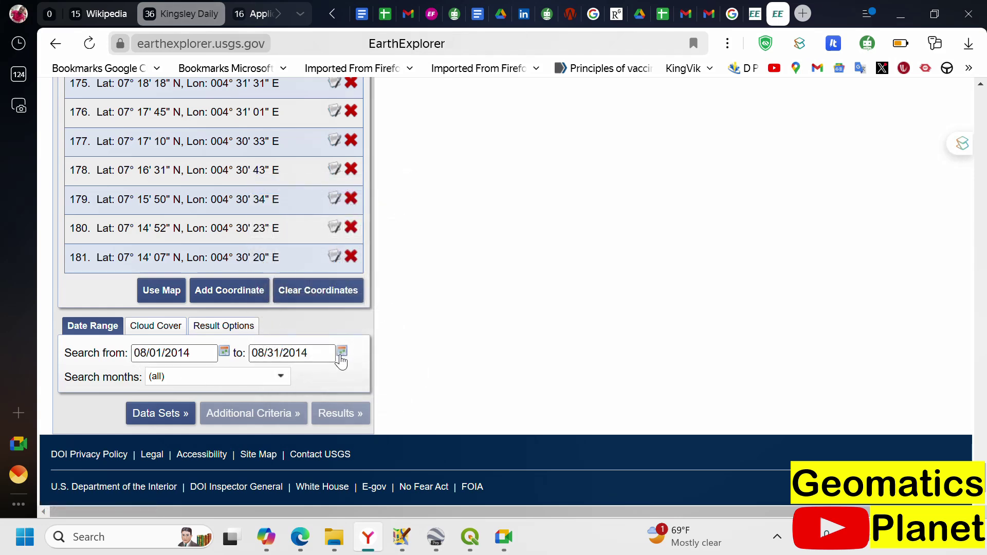
click(267, 381)
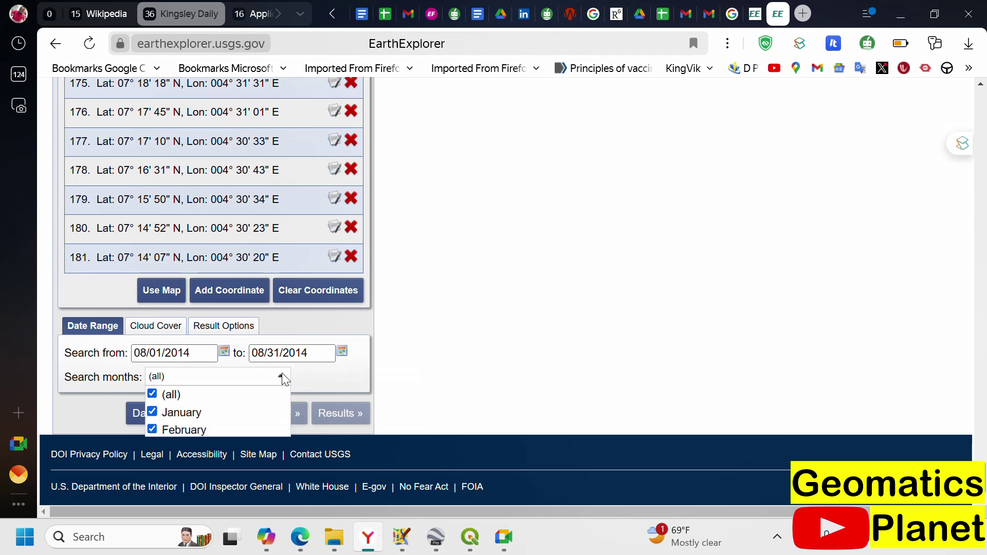
scroll(222, 427, down, 3)
scroll(197, 438, up, 3)
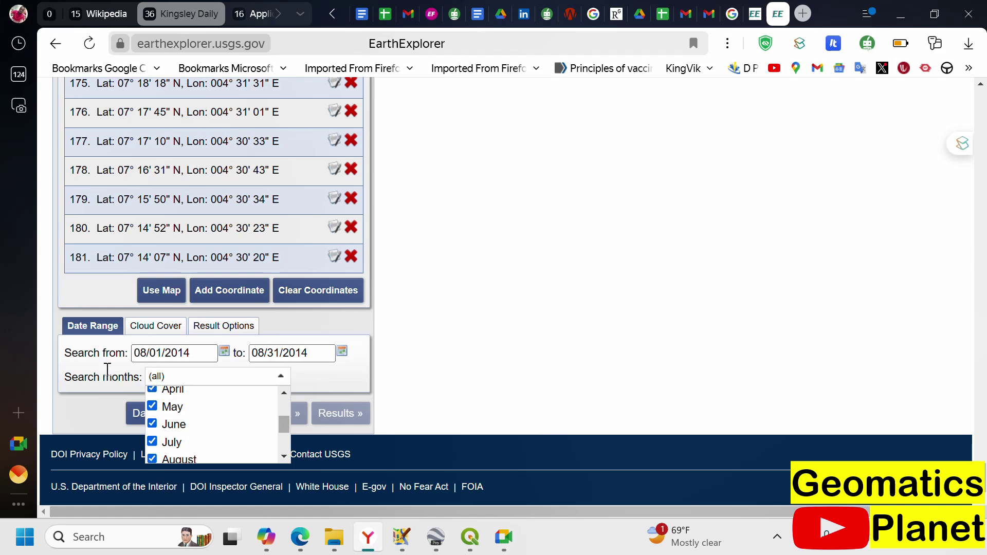
click(108, 371)
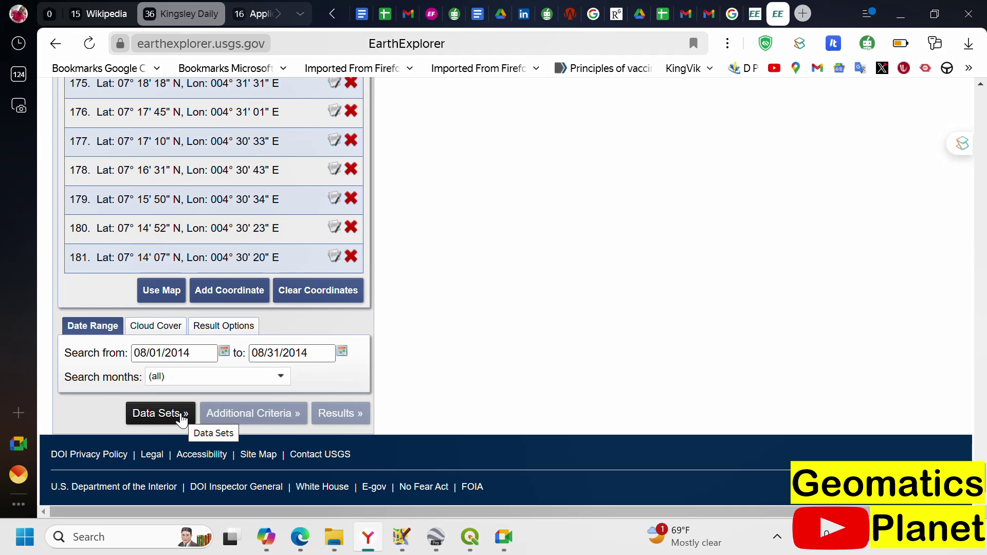
Proceed to the data set selection and check which data sets the Land Cover category offers.
click(181, 415)
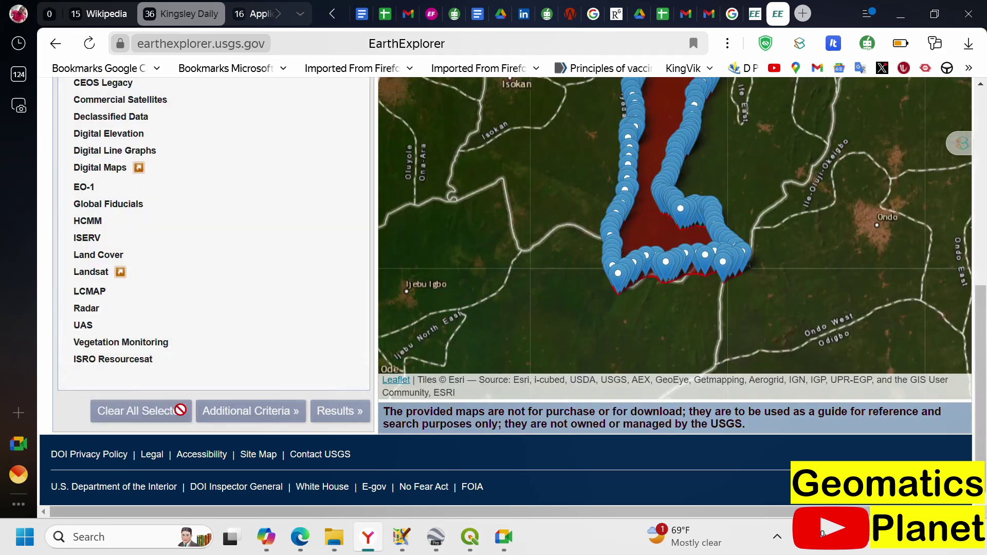
scroll(229, 277, up, 3)
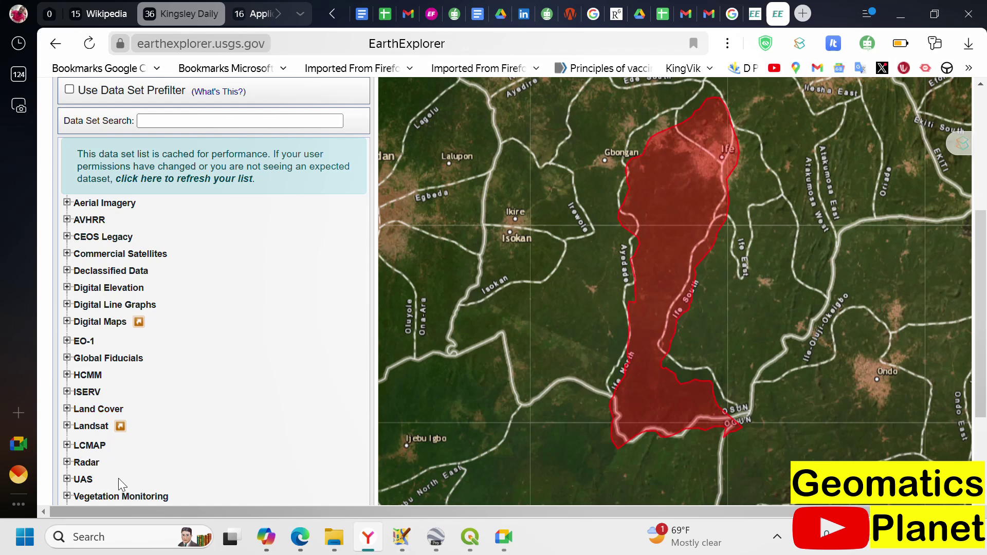
scroll(114, 479, down, 3)
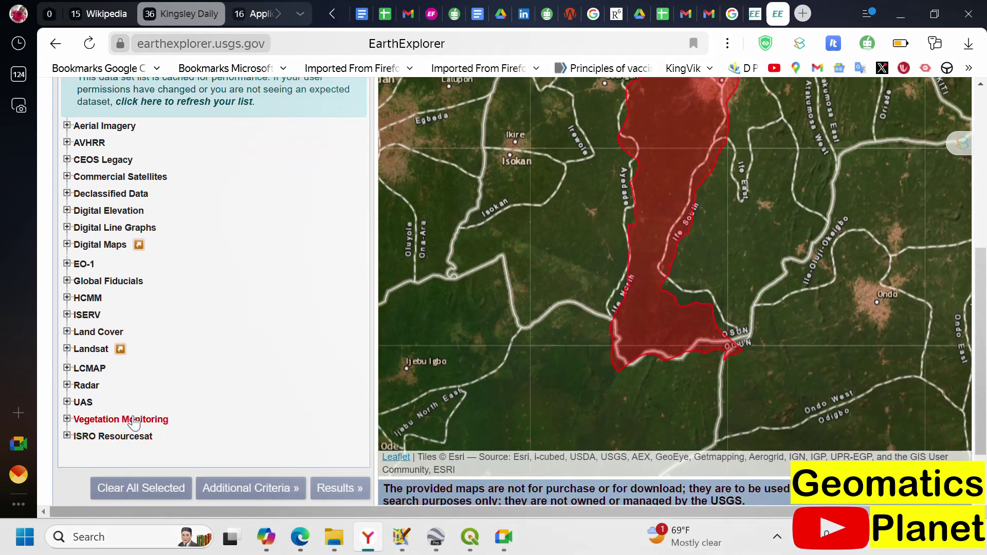
click(67, 332)
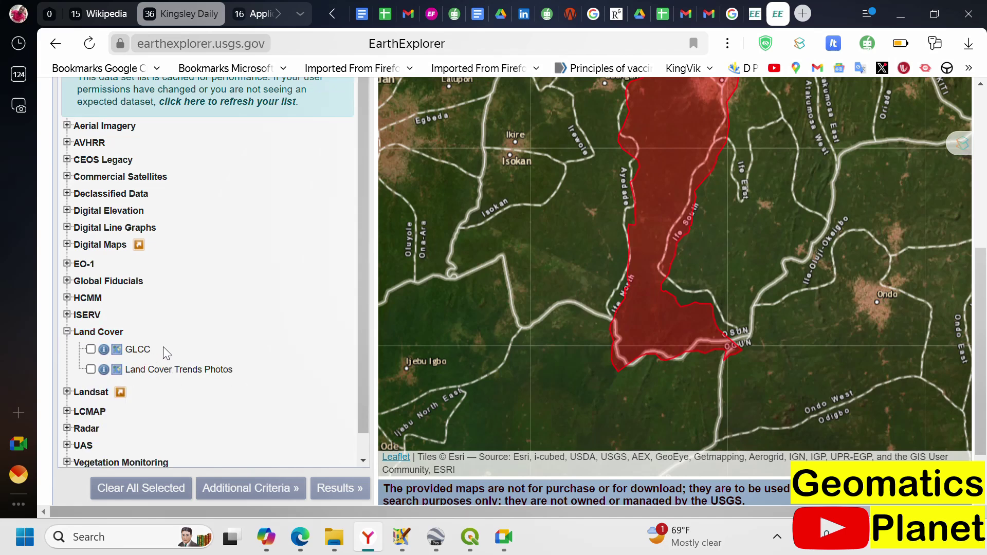
click(66, 332)
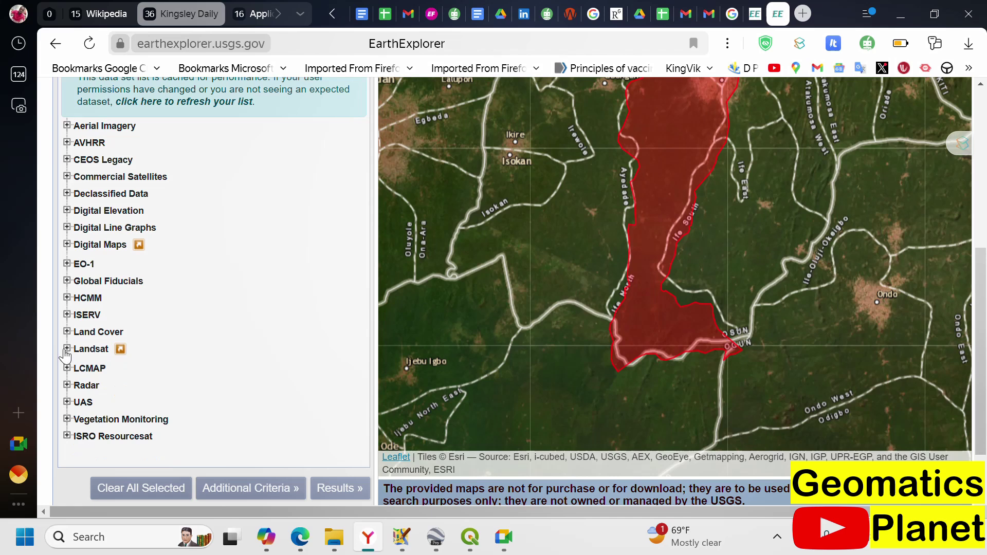
Select the Landsat 8-9 OLI/TIRS C2 L1 data set under Landsat Collection 2 Level-1.
click(66, 349)
scroll(177, 345, down, 2)
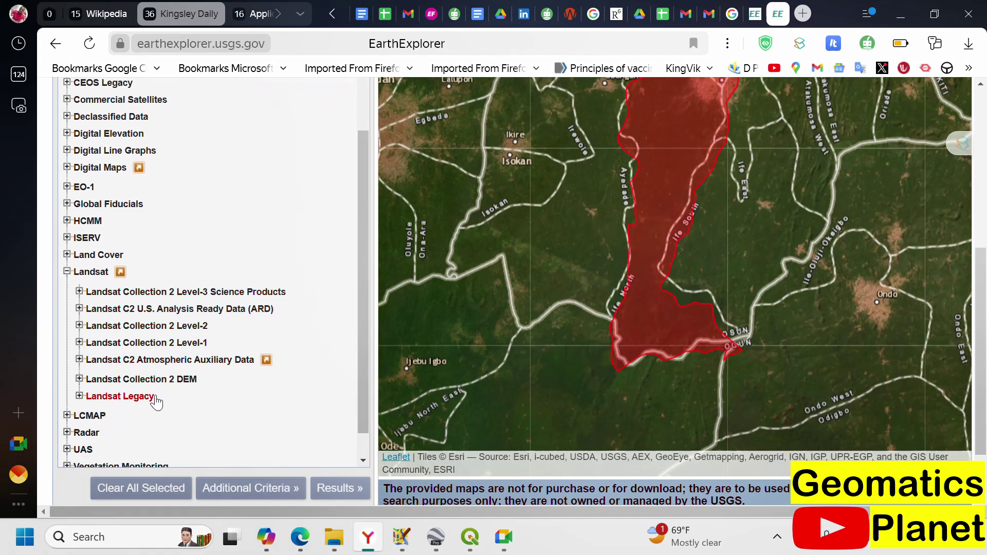
click(80, 343)
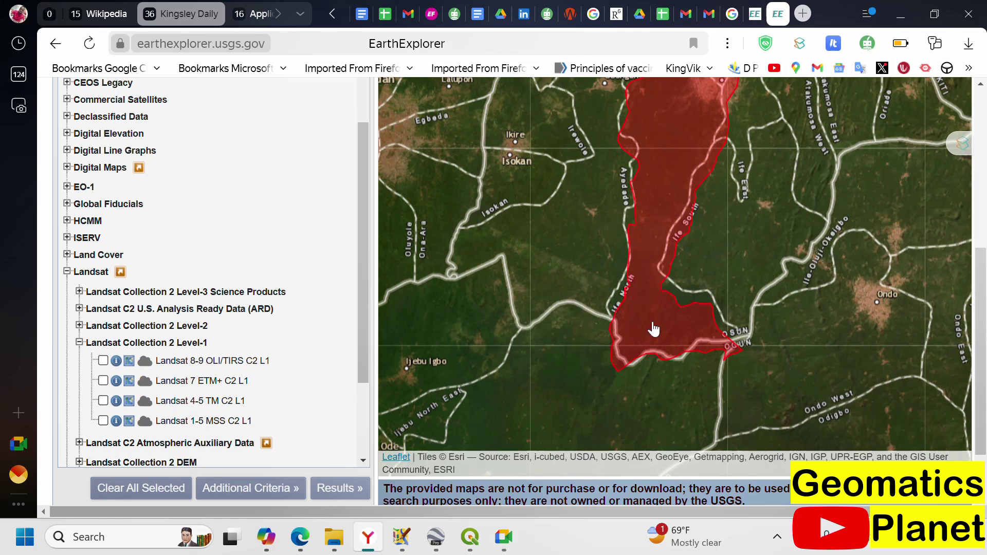
click(103, 361)
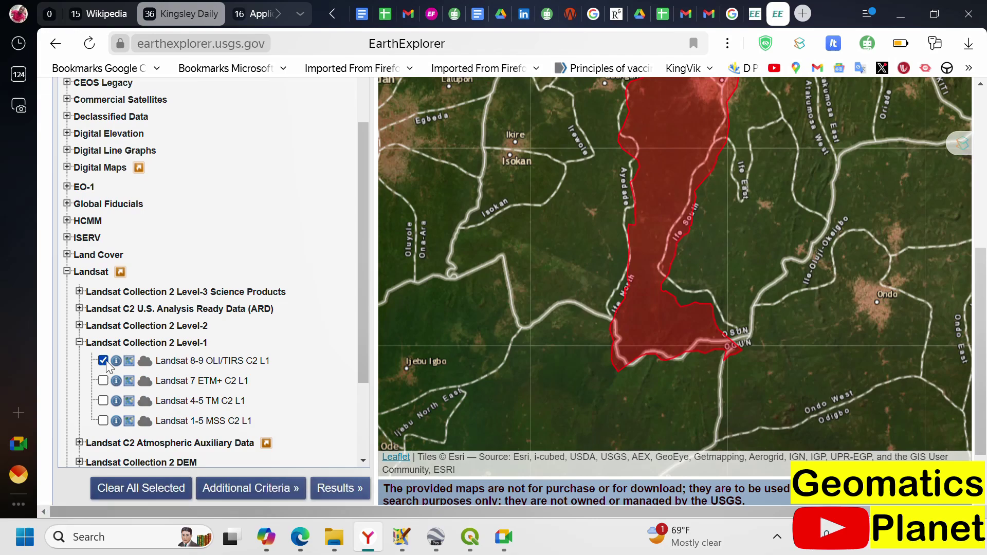
Search the web for "landsat 8 mission" in a new browser tab and look through the results.
click(802, 13)
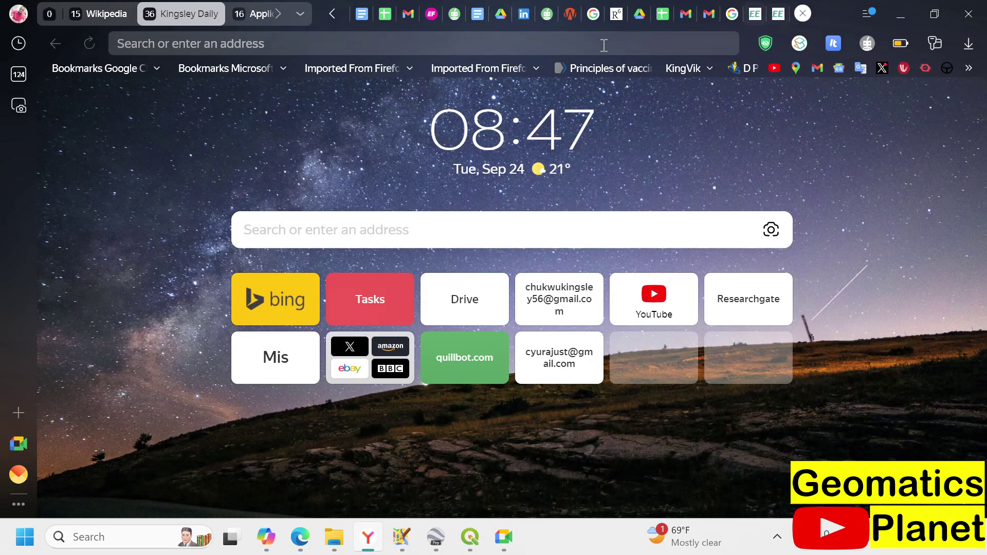
click(556, 45)
text(lands)
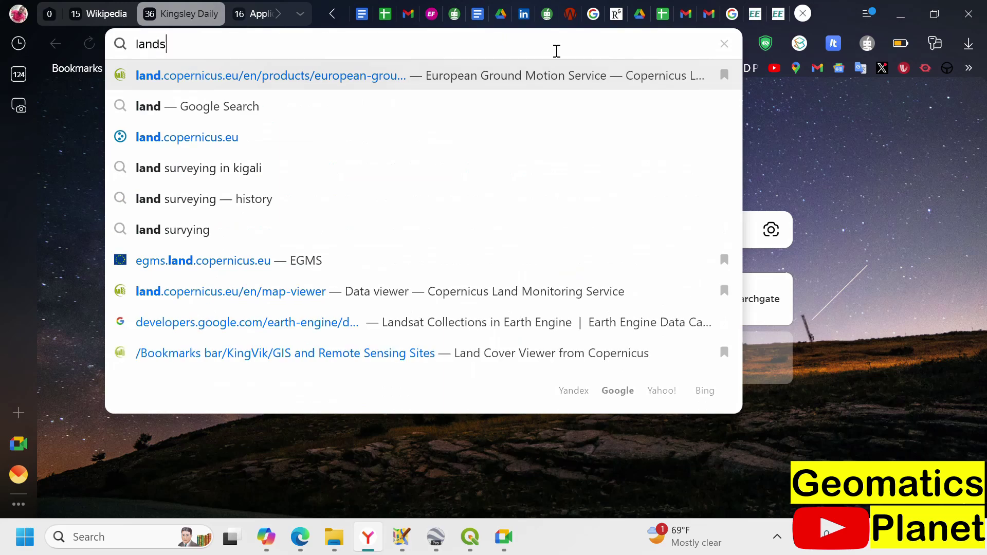
text(at 8)
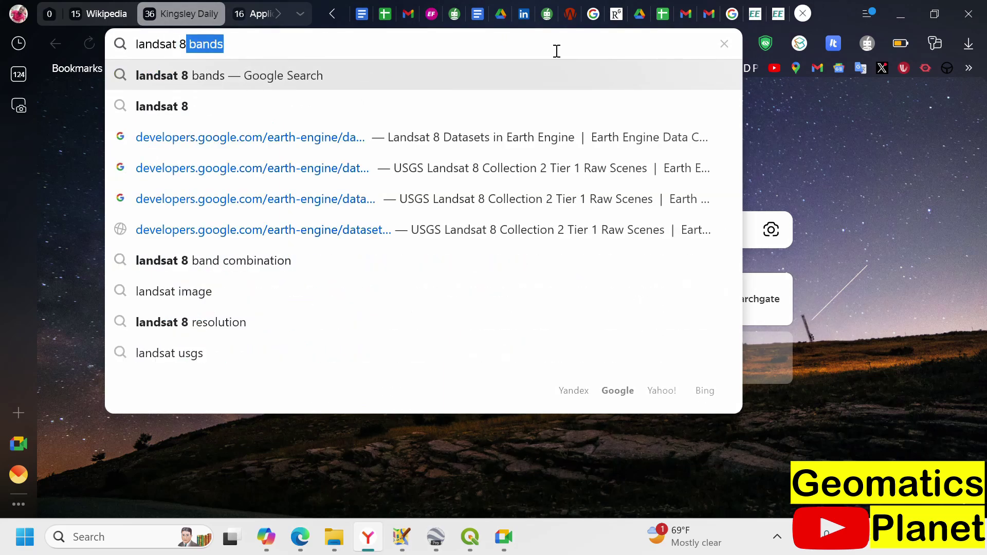
text( mission)
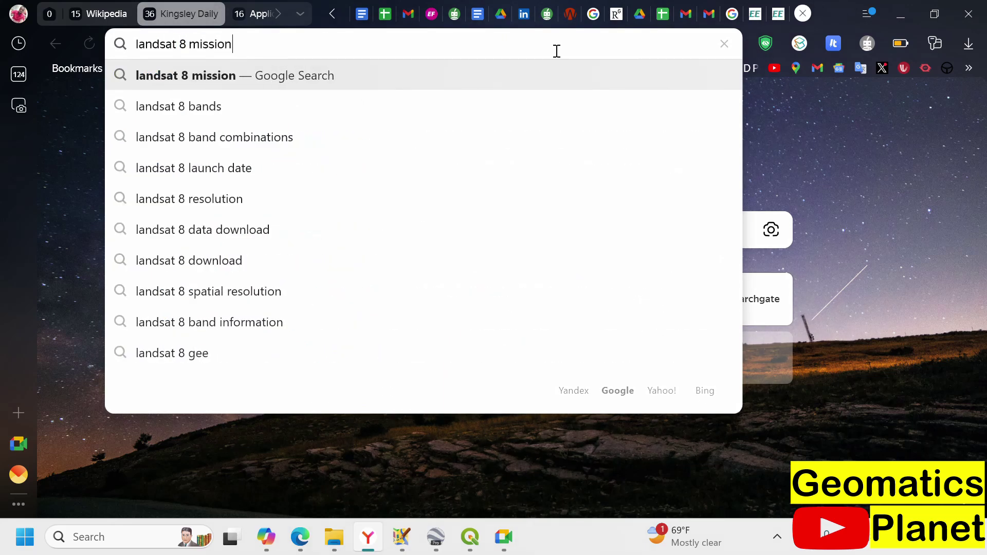
key(Return)
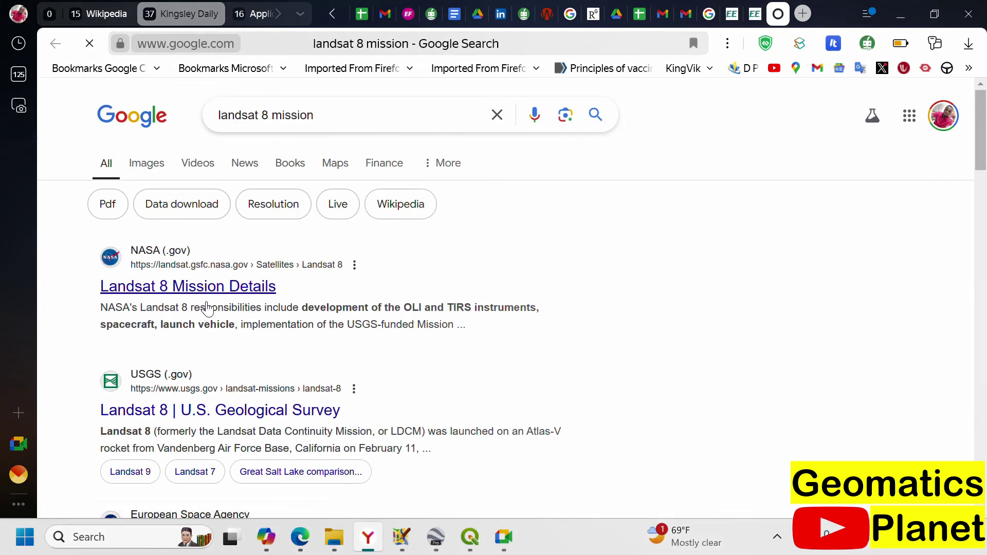
scroll(313, 300, down, 2)
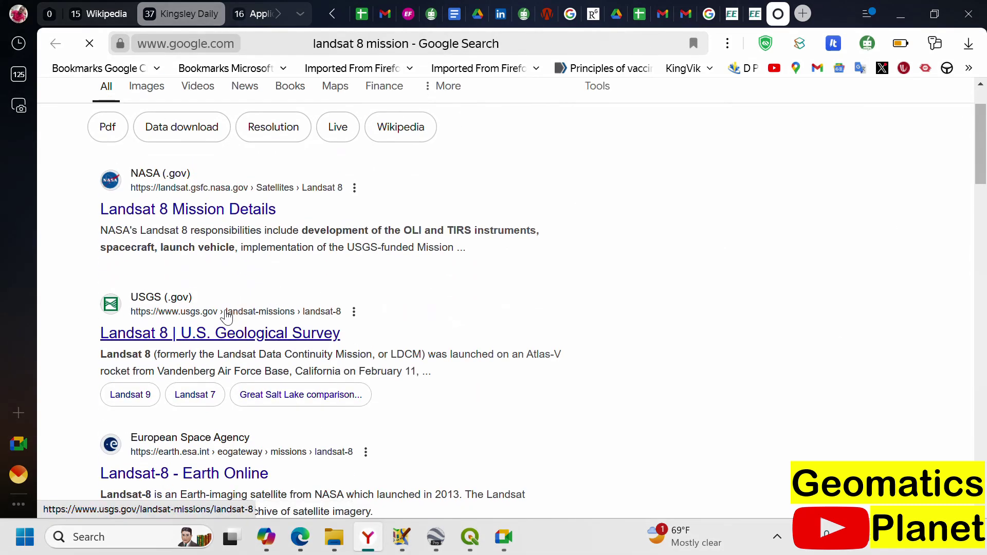
Read the answers to "What is the mission of Landsat 8?" and "Why was Landsat 8 launched?" among the search results' related questions.
scroll(304, 298, down, 4)
click(452, 372)
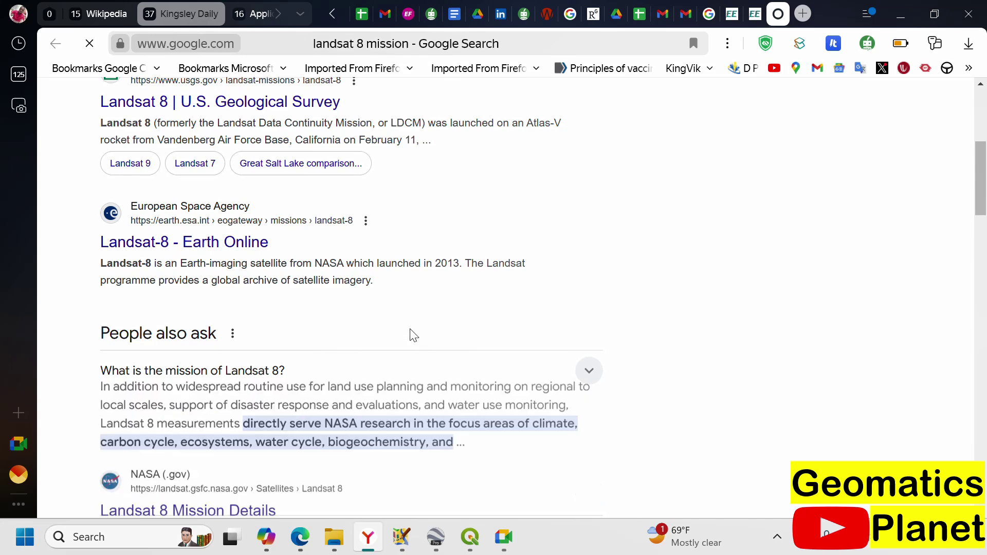
scroll(396, 350, down, 2)
scroll(383, 361, down, 3)
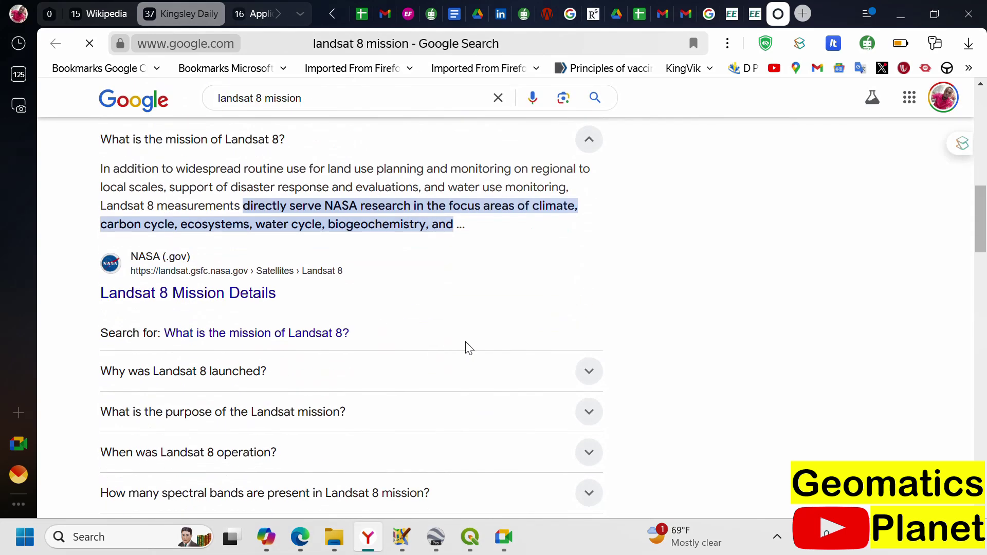
click(474, 378)
scroll(441, 355, down, 2)
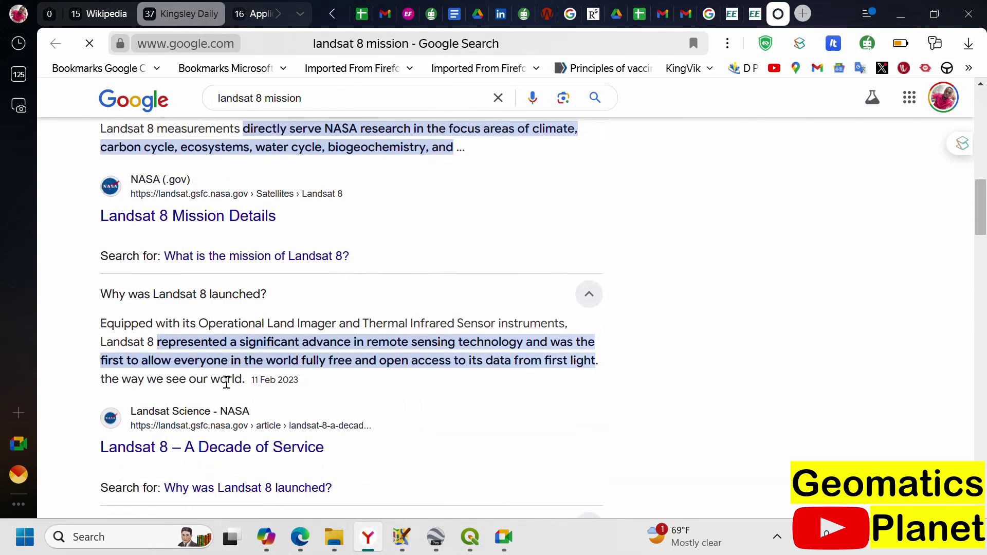
scroll(298, 342, up, 3)
scroll(268, 299, down, 10)
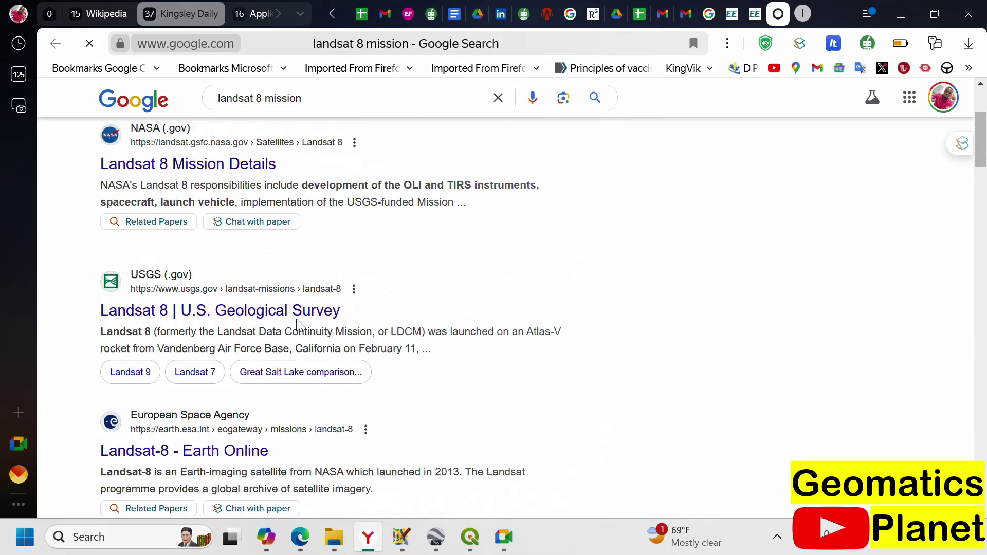
scroll(278, 266, down, 7)
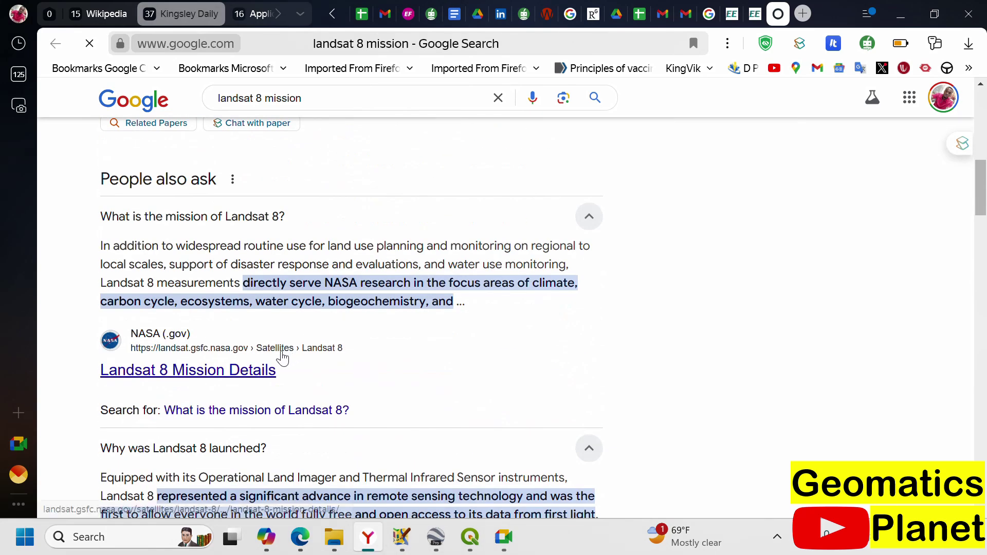
Open NASA's Landsat 8 Mission Details page and highlight the launch date under Landsat 8 Status and Launch Date.
click(243, 379)
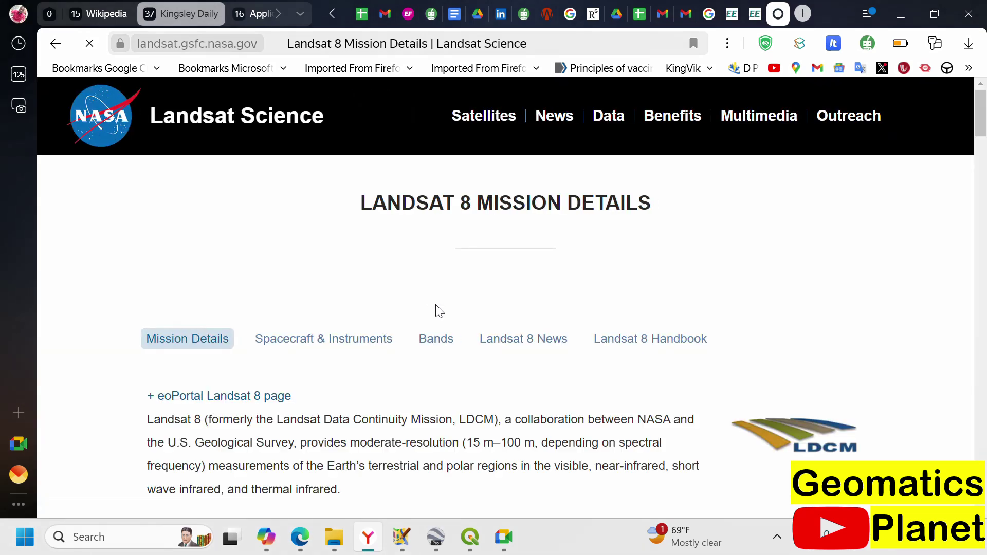
scroll(455, 342, down, 4)
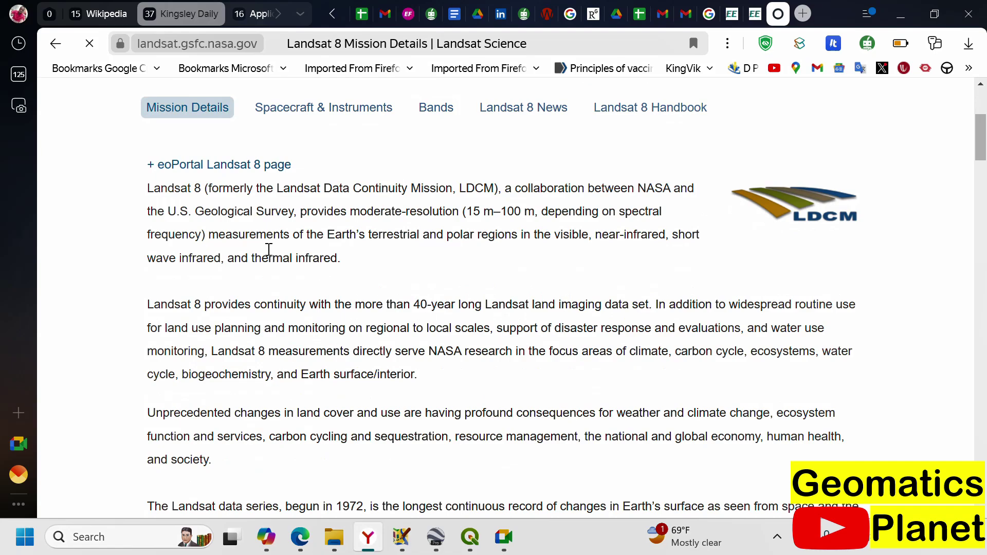
scroll(269, 249, down, 15)
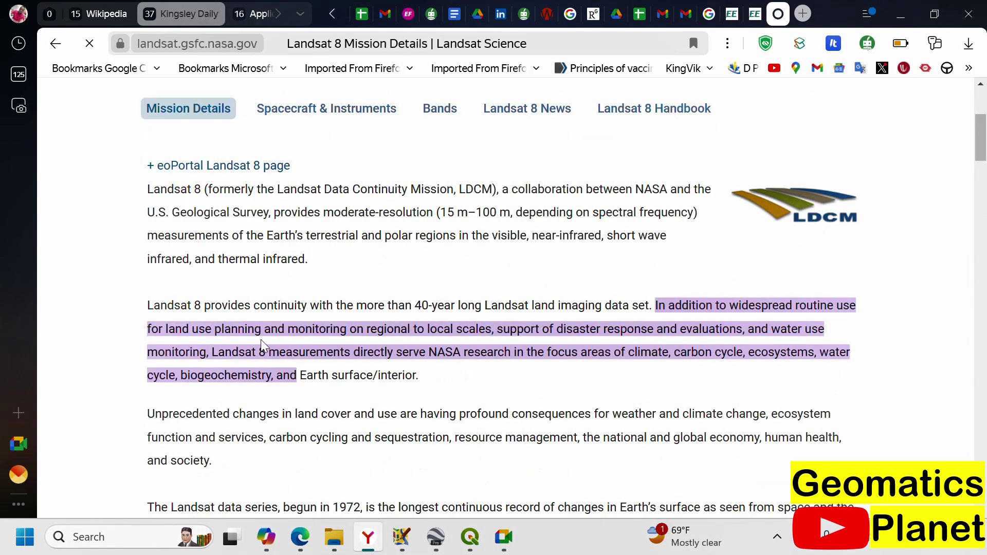
scroll(441, 381, down, 15)
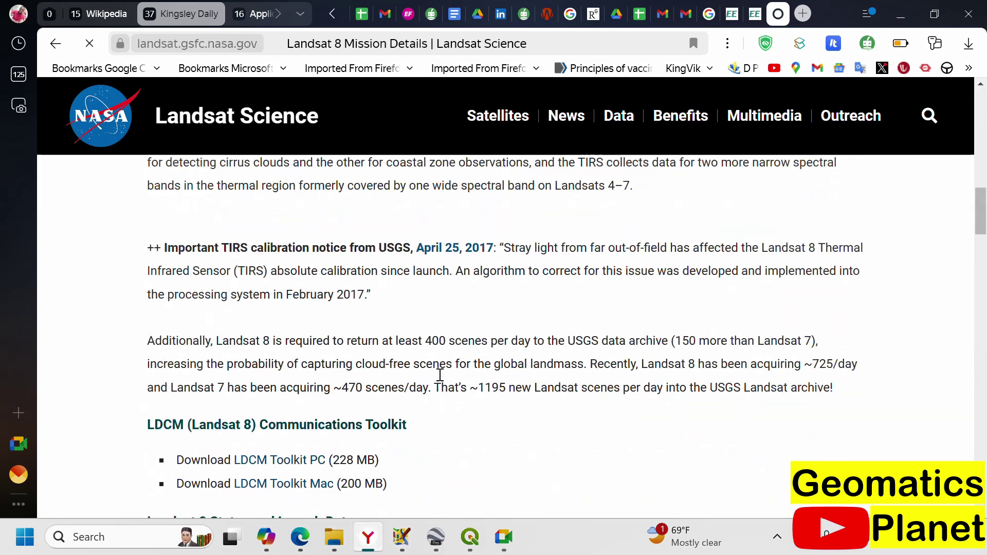
scroll(441, 382, down, 10)
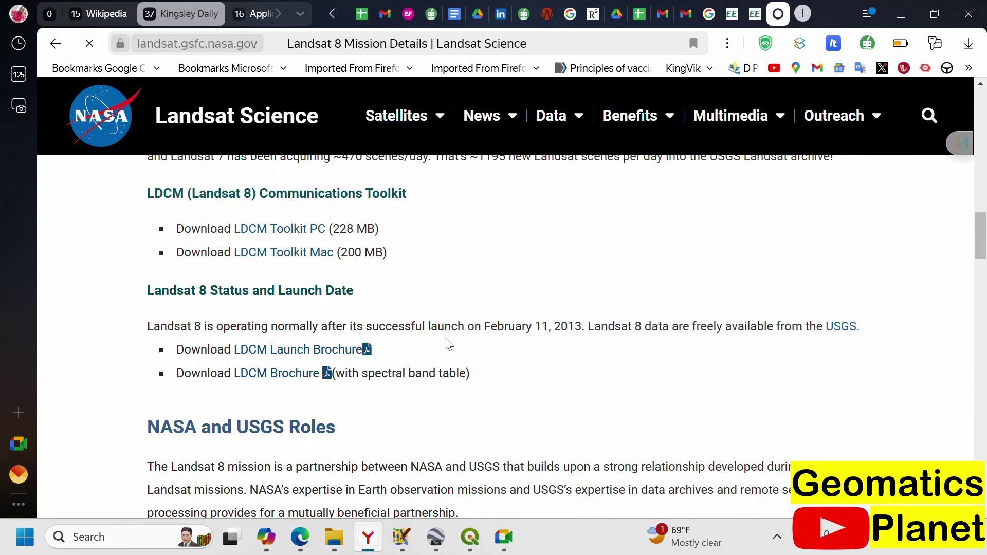
scroll(460, 349, down, 10)
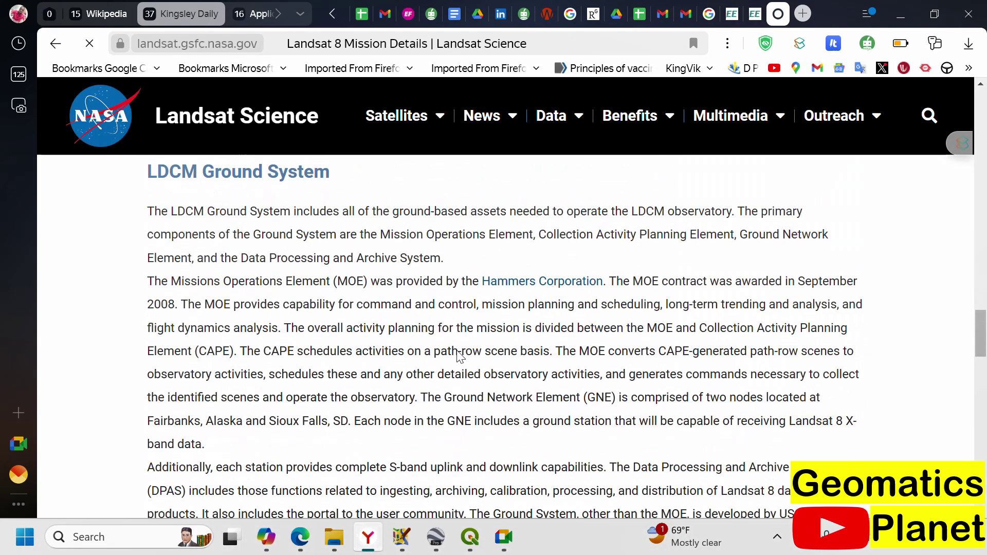
scroll(452, 329, up, 12)
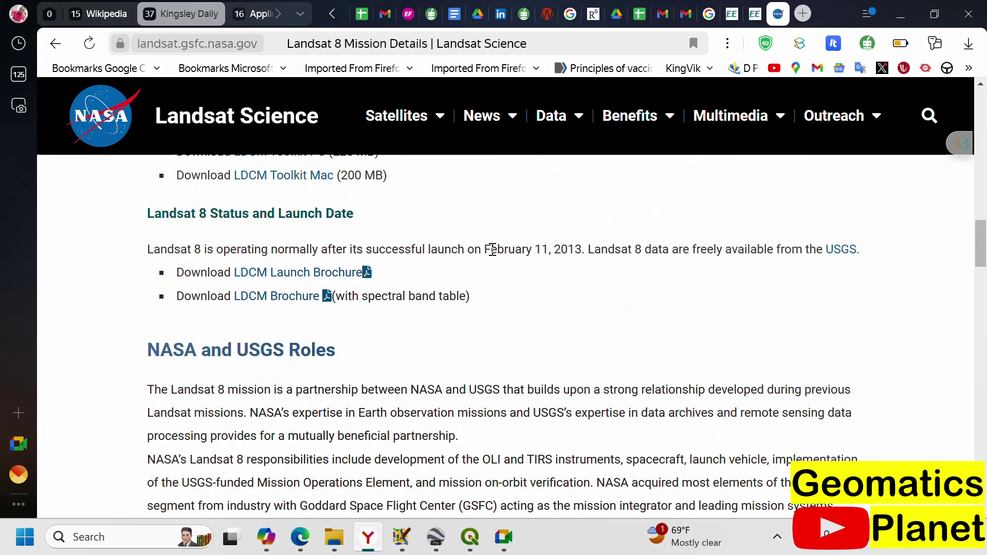
drag(485, 249, 583, 249)
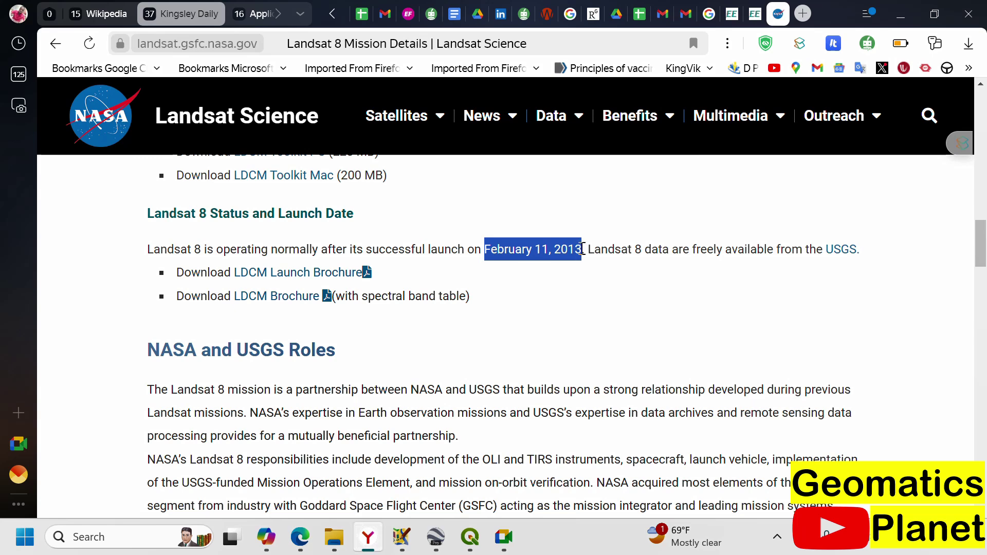
Highlight the Landsat 8 launch date on the mission details page and skim the NASA and USGS Roles section.
drag(582, 249, 582, 250)
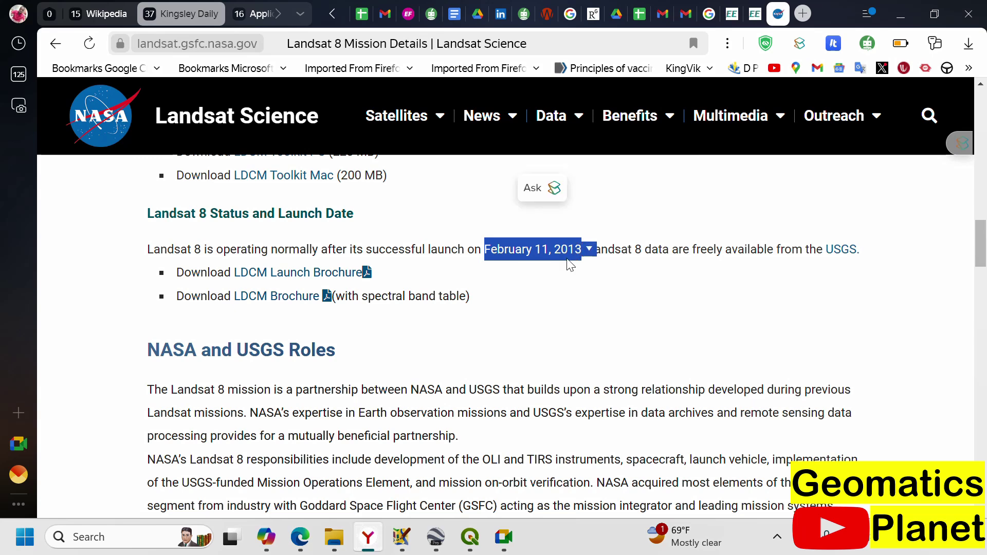
scroll(419, 413, down, 10)
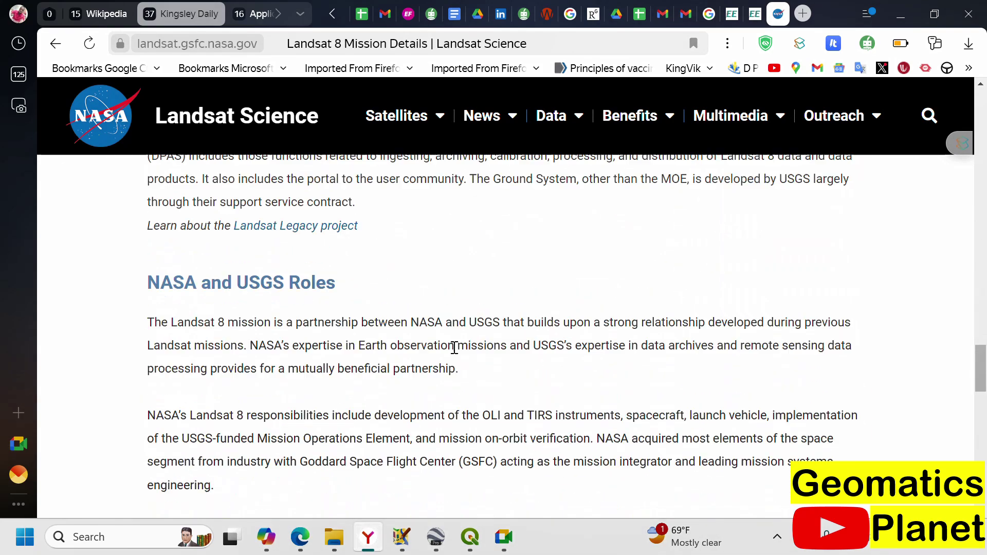
scroll(454, 348, down, 1)
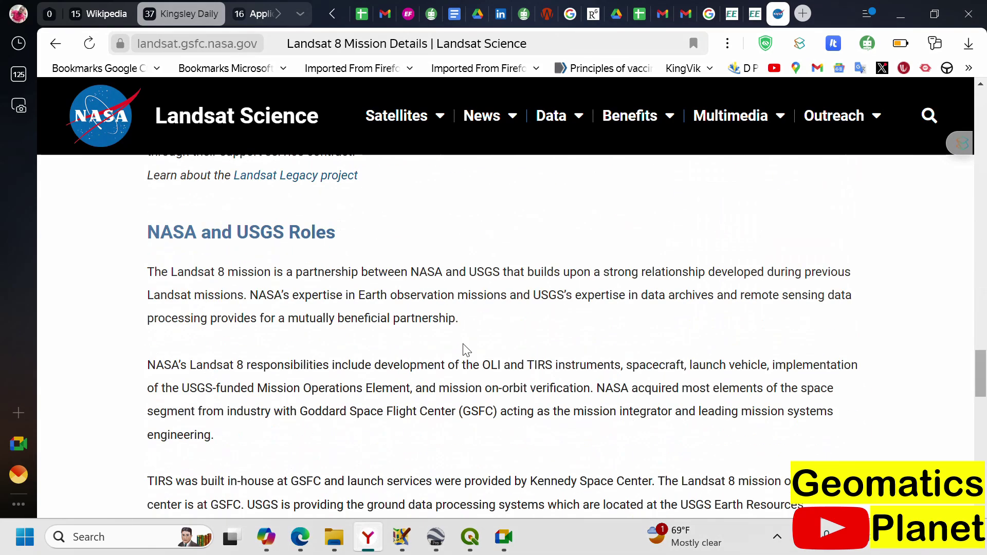
Switch back to EarthExplorer and review the data set selection under Landsat Collection 2 Level-1.
click(754, 14)
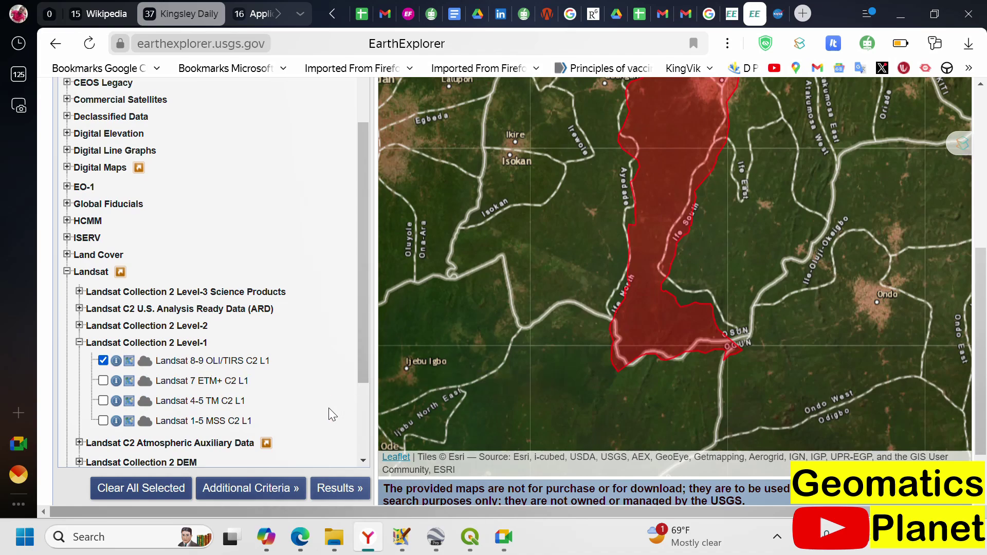
scroll(134, 369, up, 10)
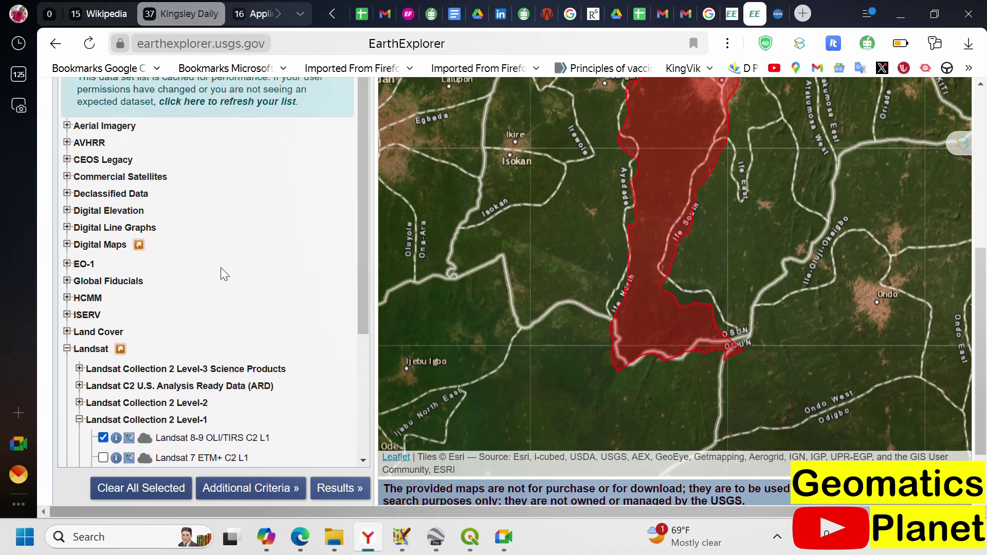
scroll(271, 236, down, 10)
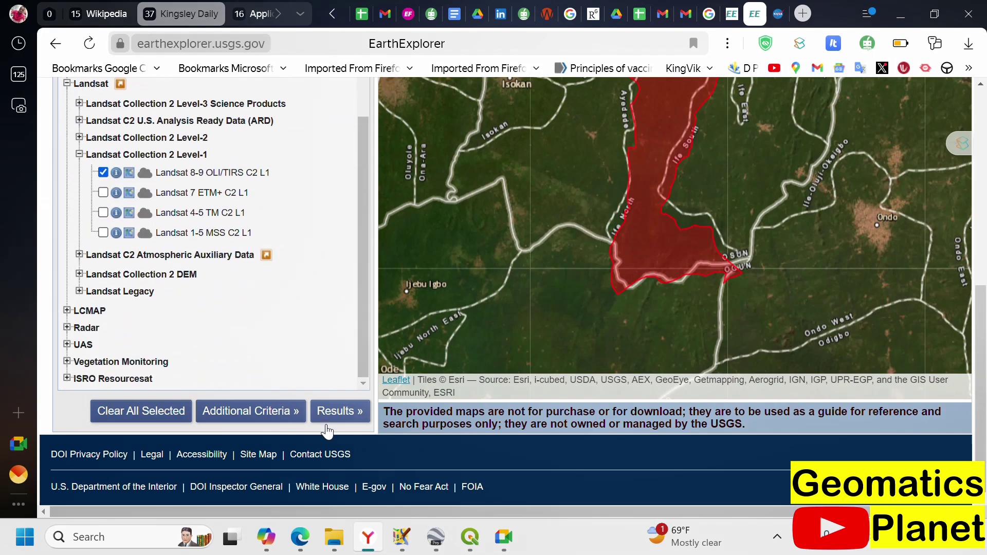
scroll(180, 309, up, 10)
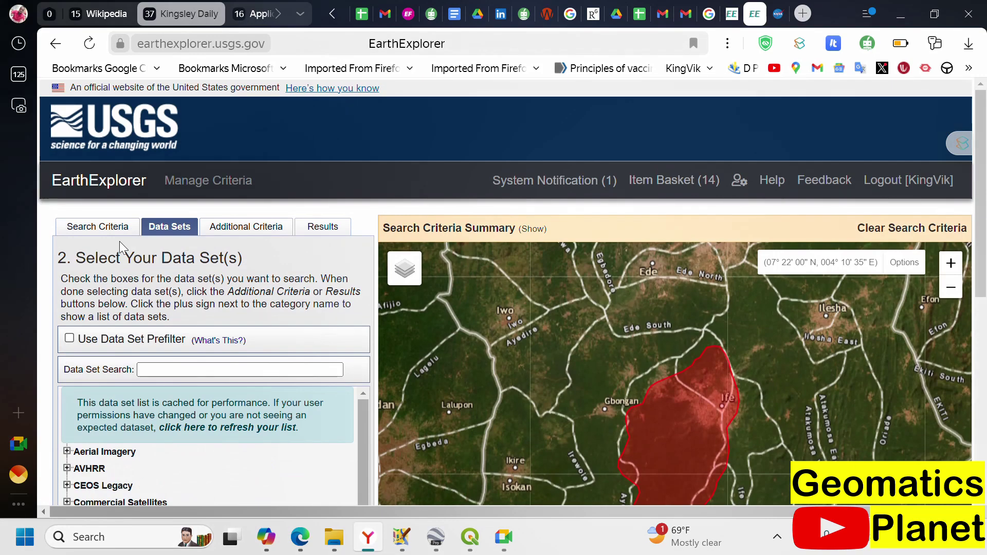
In the search criteria, limit the cloud cover range to 0% - 25%, keeping unknown cloud cover values included.
click(109, 231)
scroll(57, 275, down, 15)
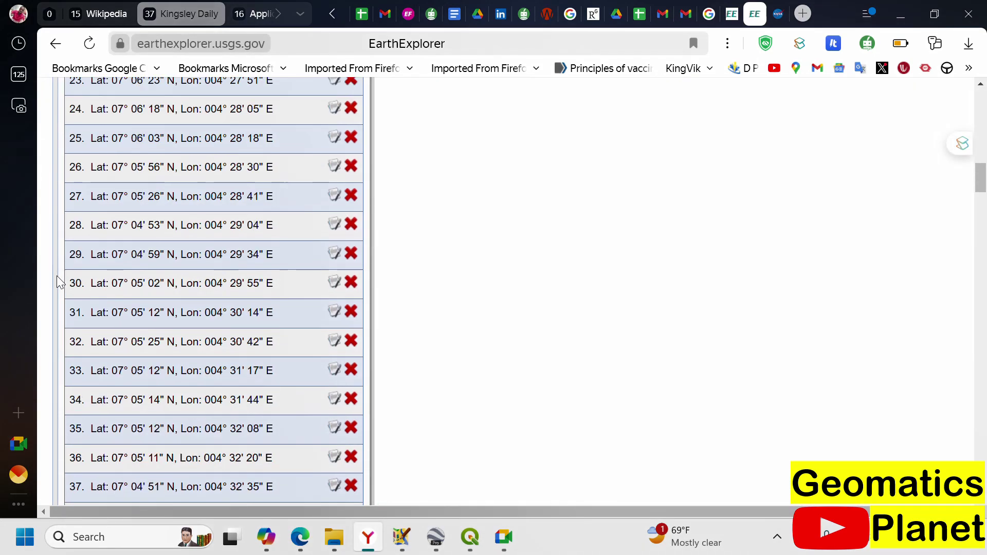
scroll(54, 298, down, 20)
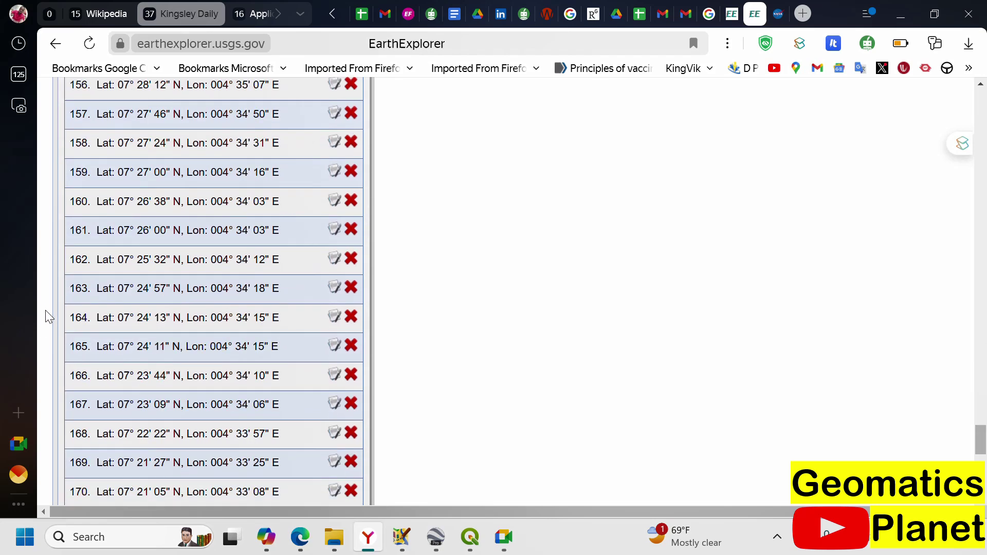
click(167, 326)
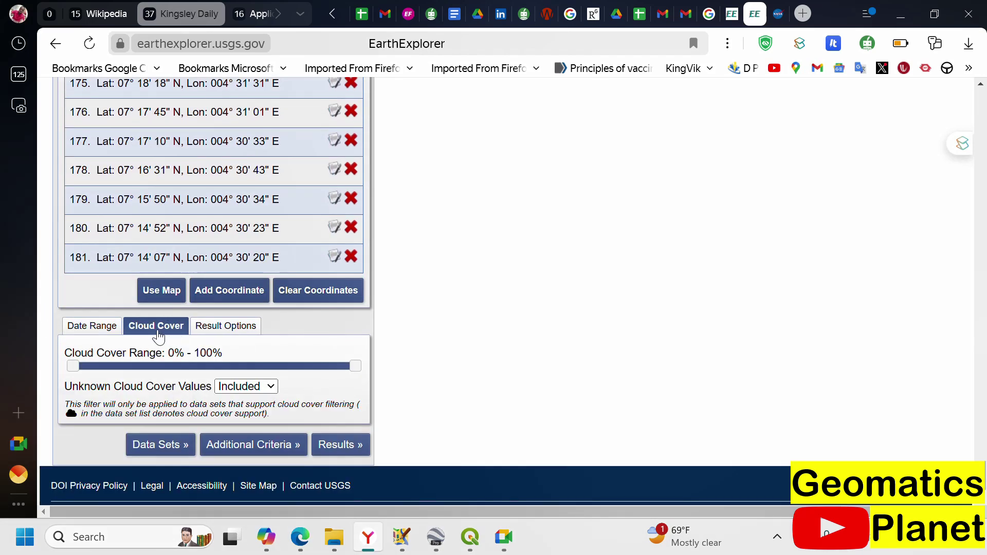
click(266, 389)
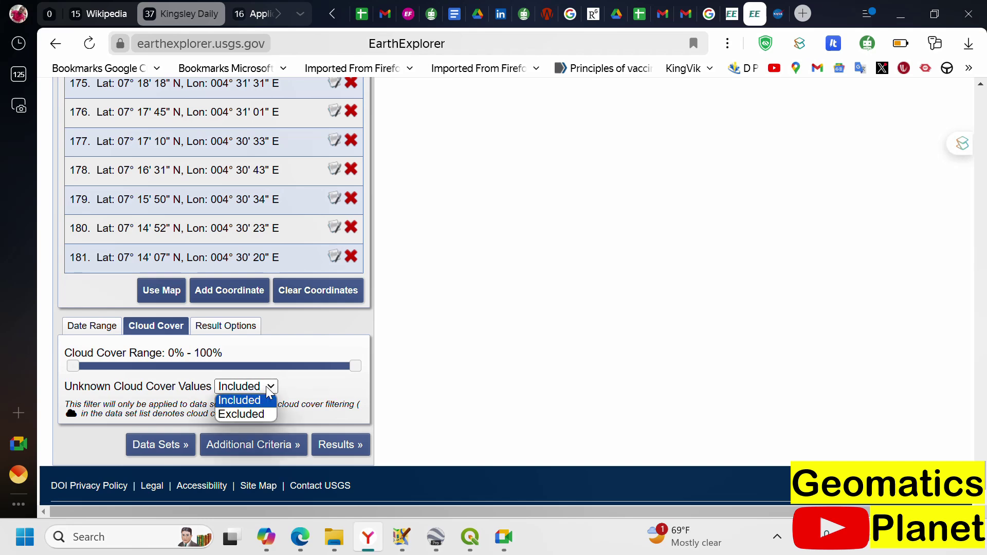
click(267, 389)
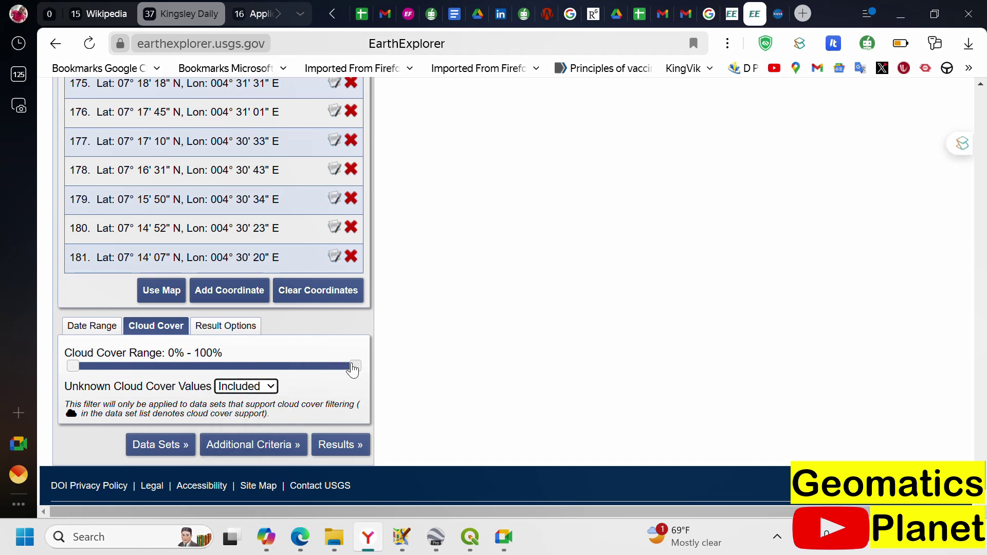
drag(354, 366, 142, 377)
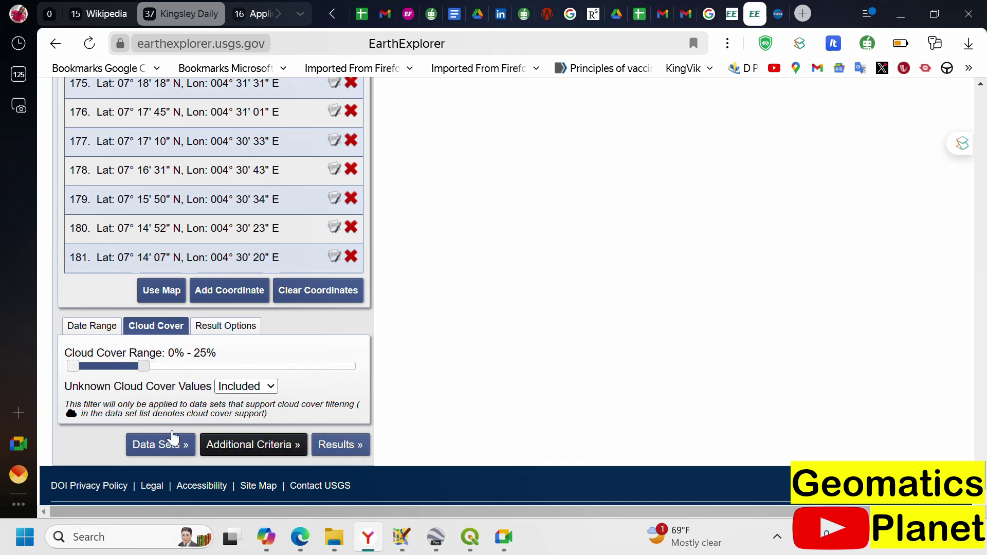
scroll(87, 412, up, 1)
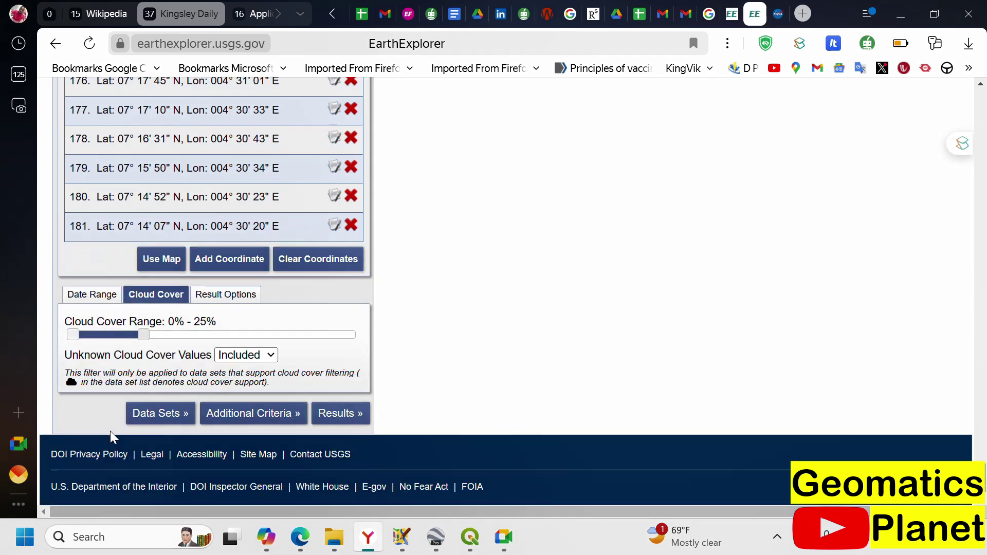
scroll(113, 435, down, 2)
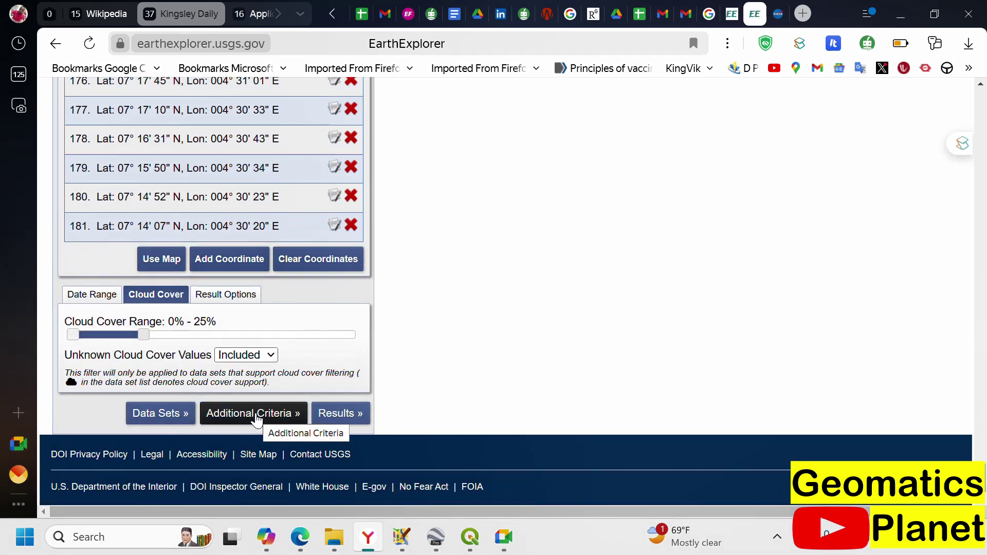
Open the additional criteria for Landsat 8-9 OLI/TIRS C2 L1 and expand the Landsat Product Identifier L1 filter.
click(255, 414)
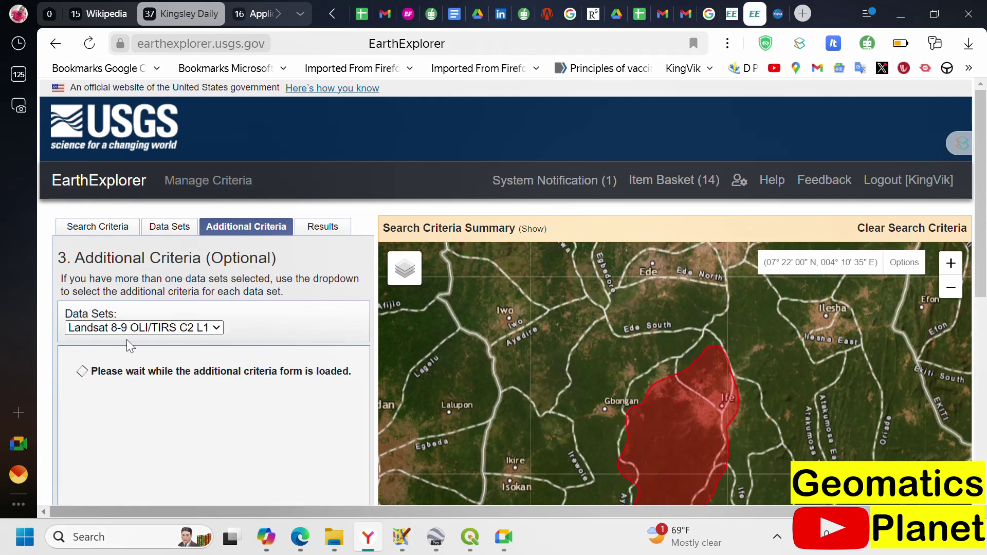
scroll(249, 250, down, 1)
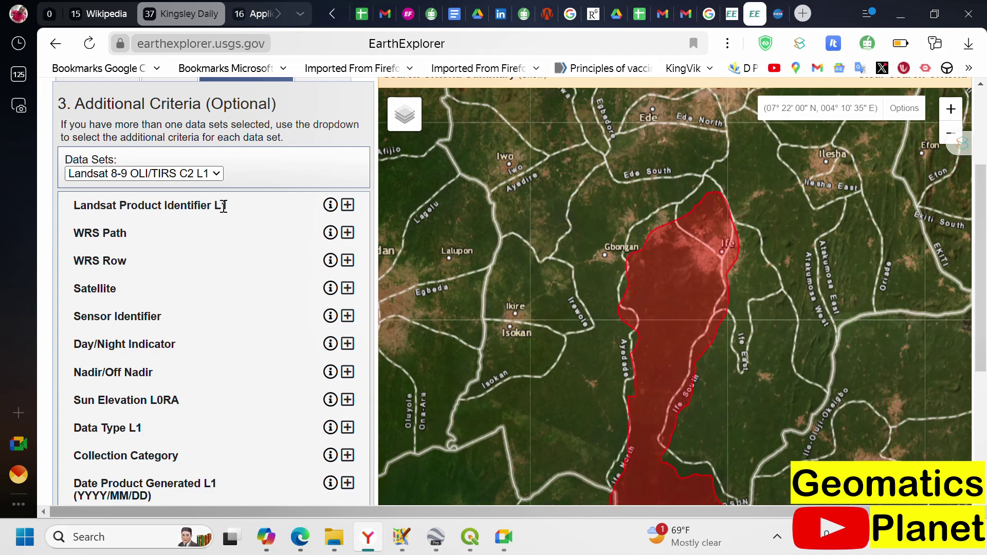
click(347, 204)
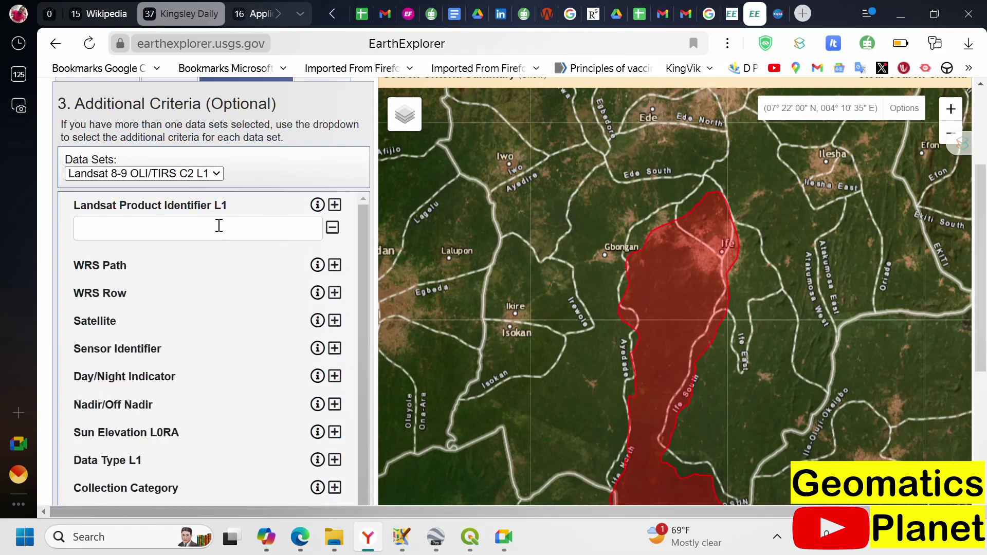
scroll(149, 250, down, 1)
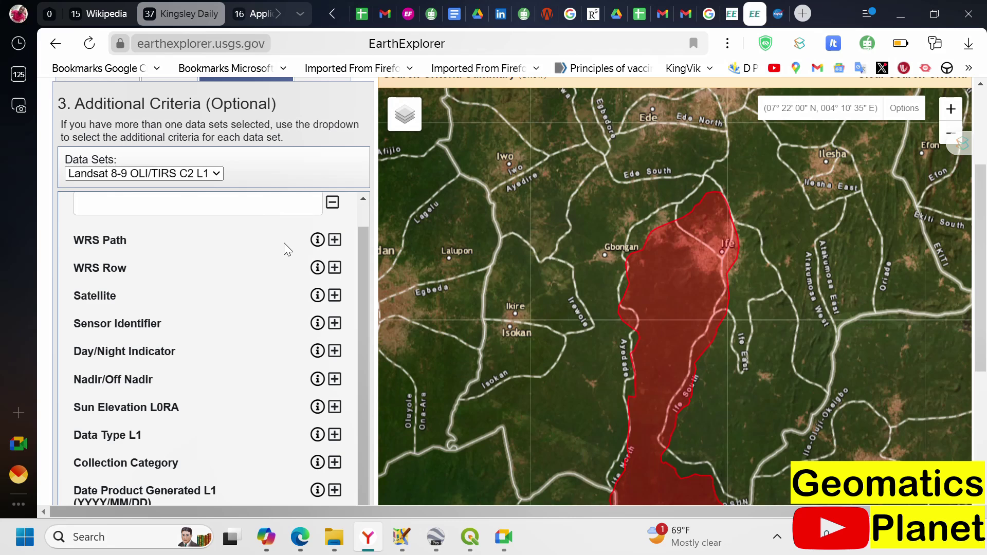
Expand the Satellite filter and look at its options, keeping it set to All.
click(335, 295)
scroll(249, 269, down, 1)
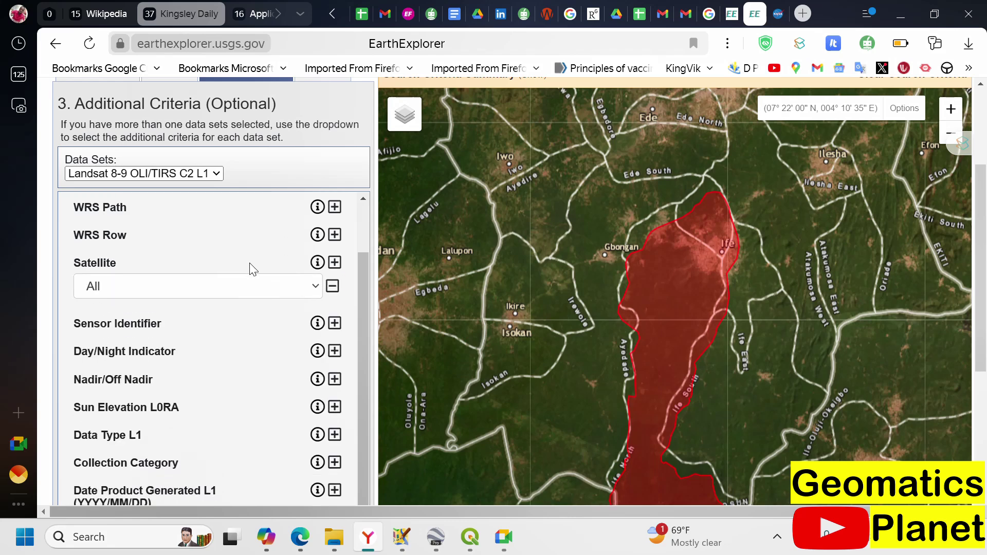
click(268, 287)
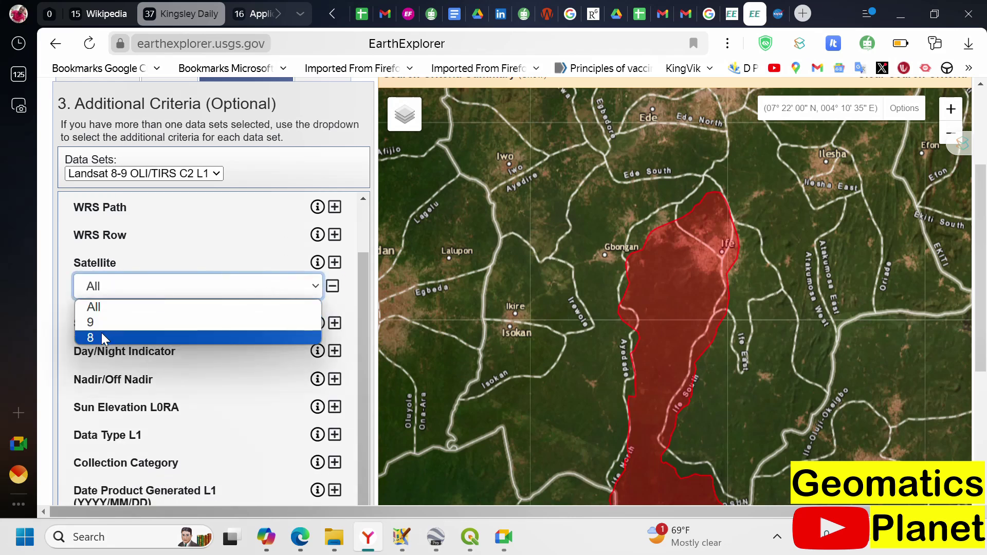
click(176, 246)
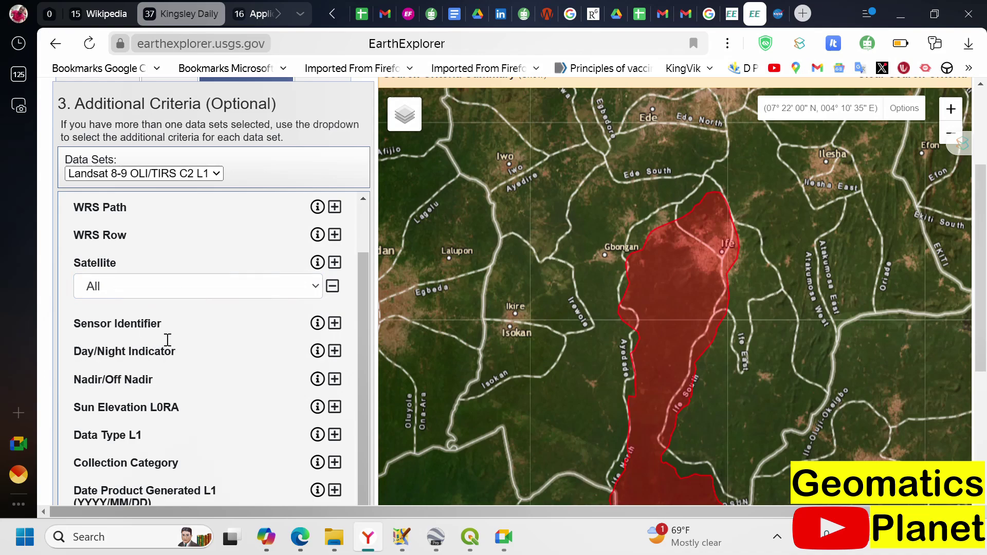
Expand the Sensor Identifier and Day/Night Indicator filters and look through the remaining additional criteria.
click(334, 324)
scroll(171, 302, down, 3)
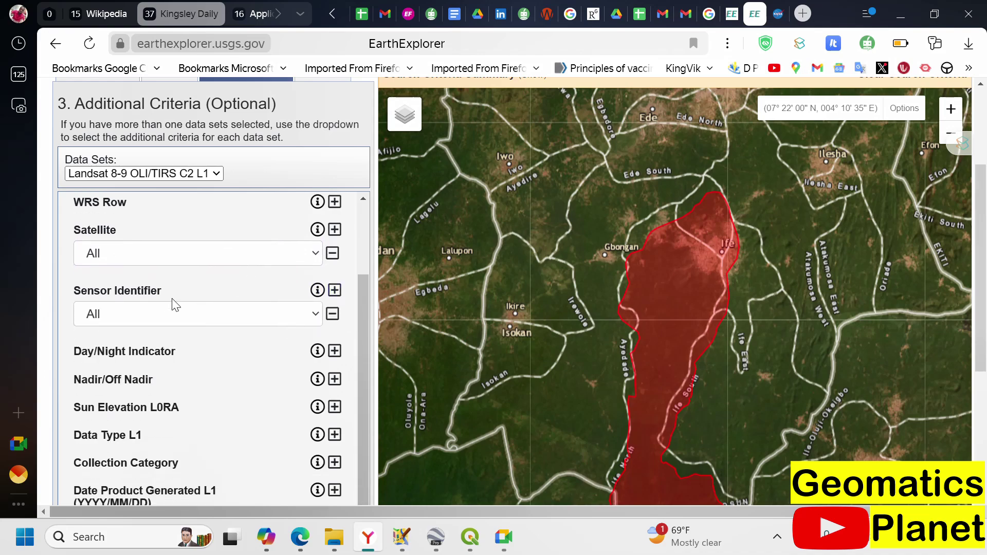
click(334, 274)
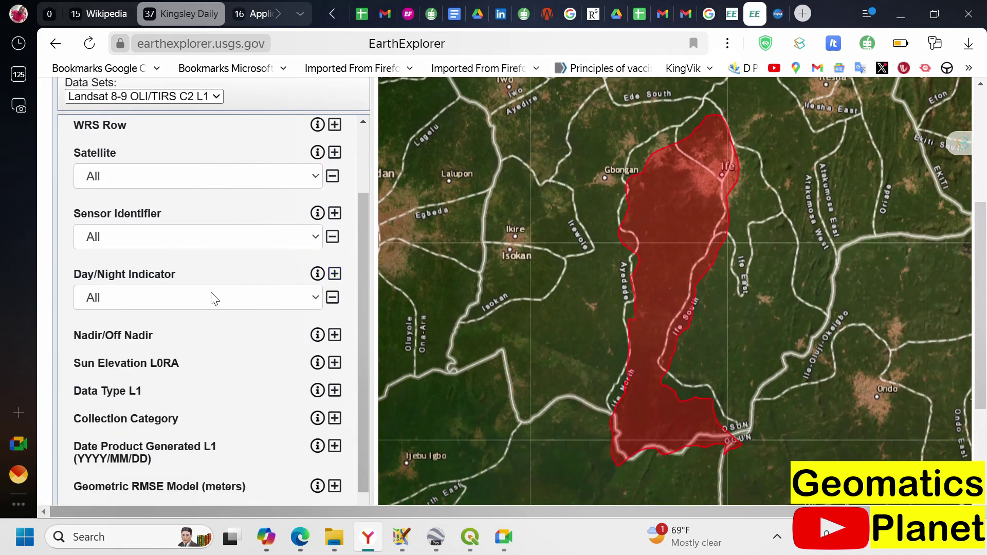
scroll(176, 330, down, 1)
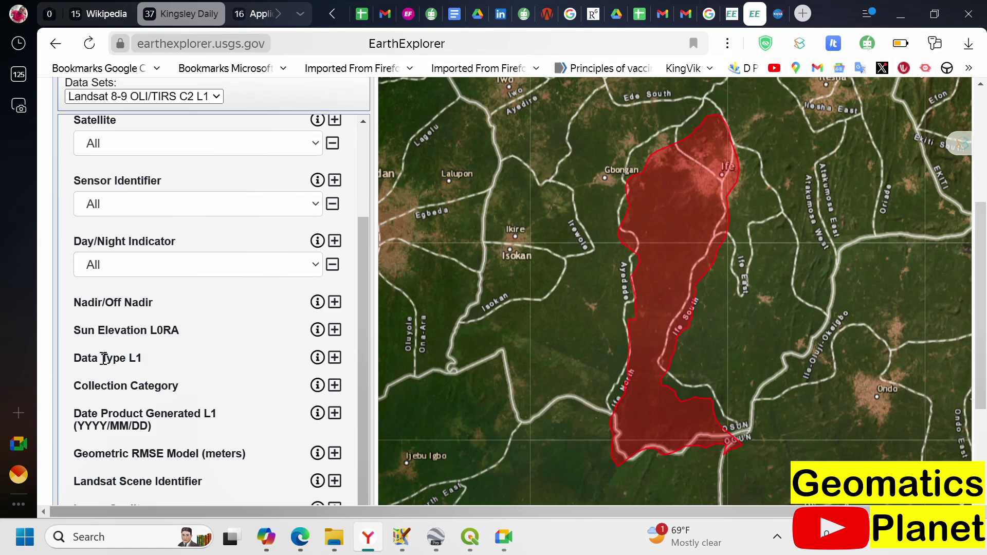
scroll(277, 356, down, 3)
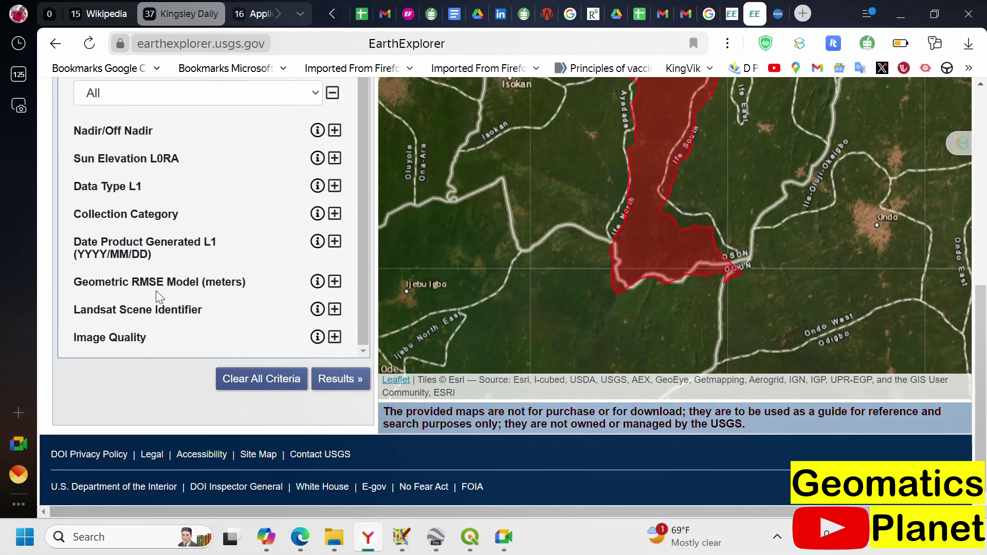
scroll(156, 291, up, 5)
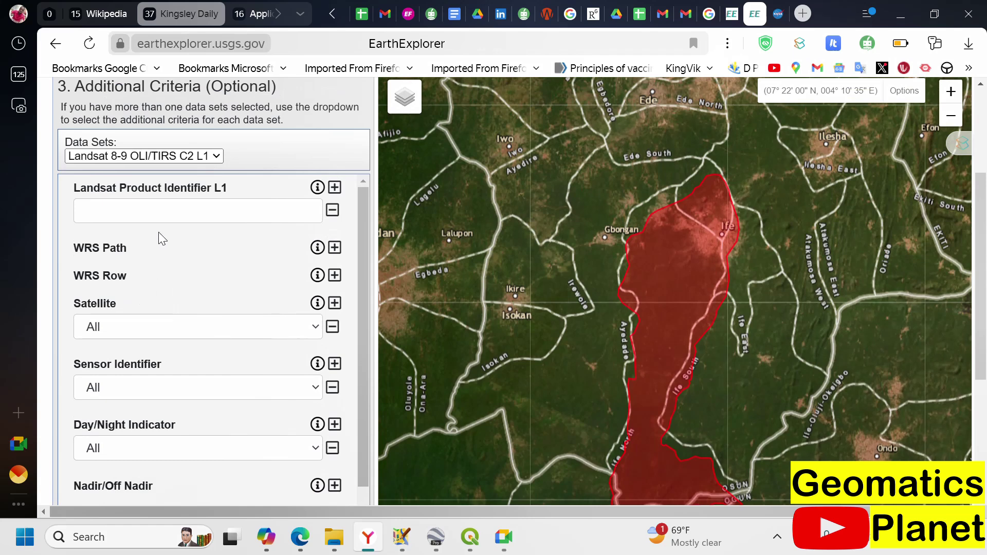
scroll(158, 232, up, 2)
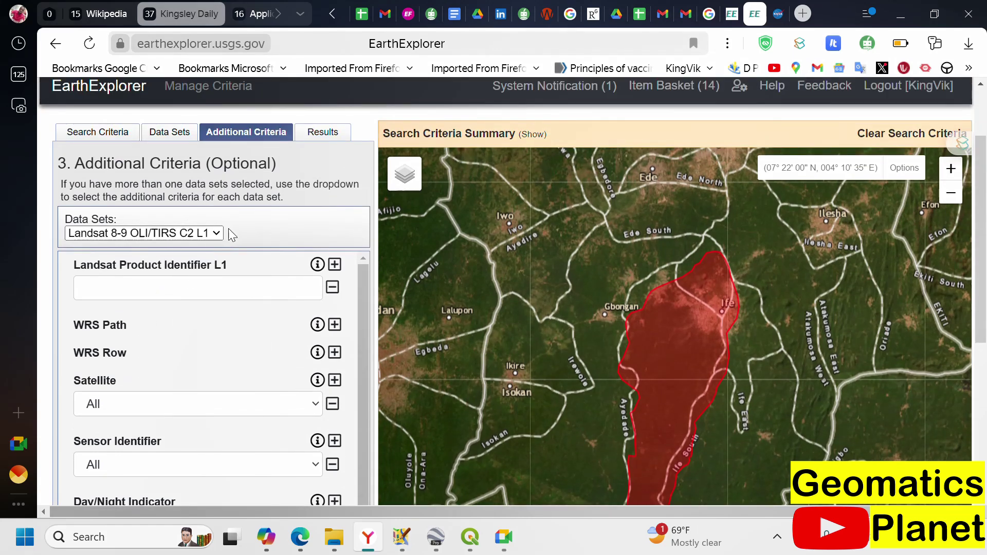
click(238, 292)
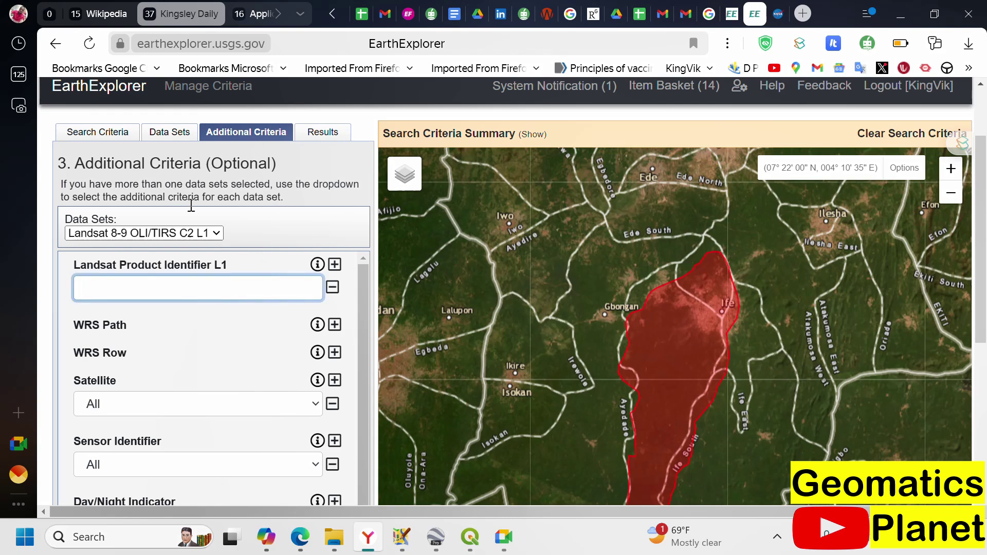
Run the search for Landsat 8-9 OLI/TIRS C2 L1 scenes and check the results' available data sets.
click(307, 131)
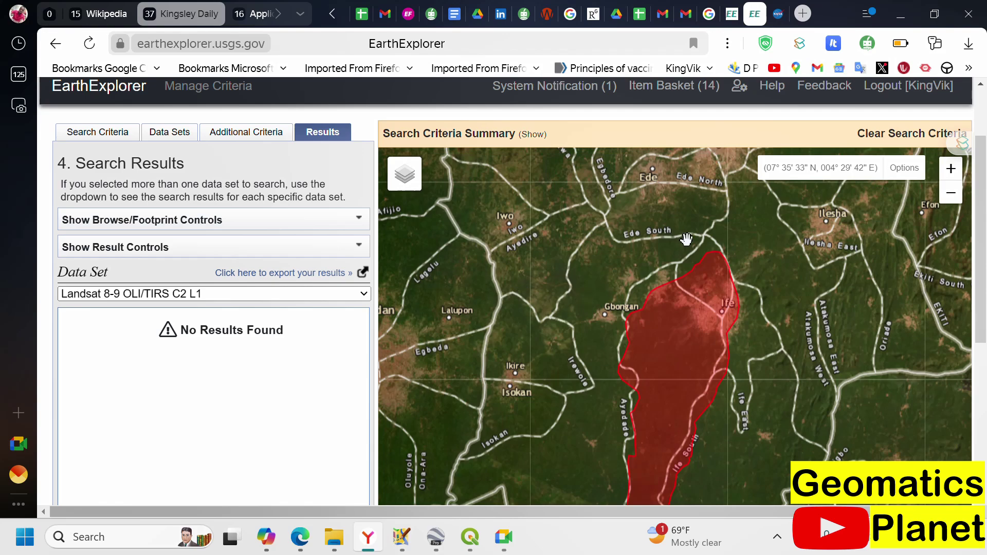
scroll(686, 239, down, 1)
scroll(688, 336, up, 1)
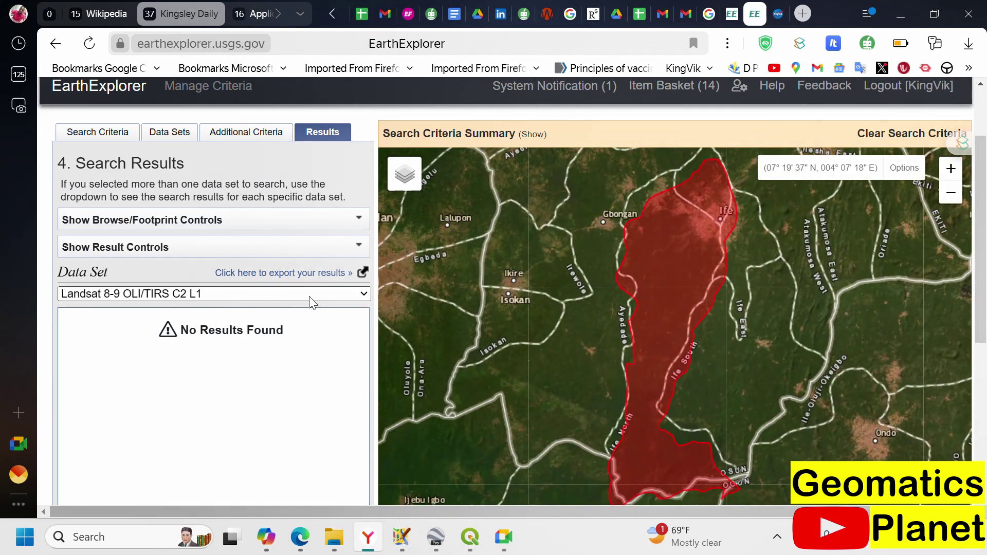
click(335, 297)
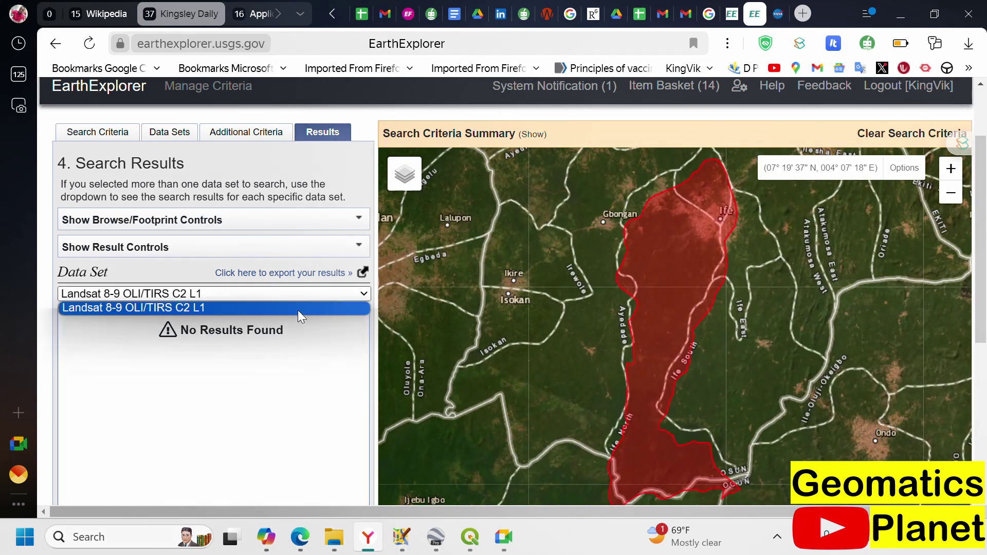
click(318, 132)
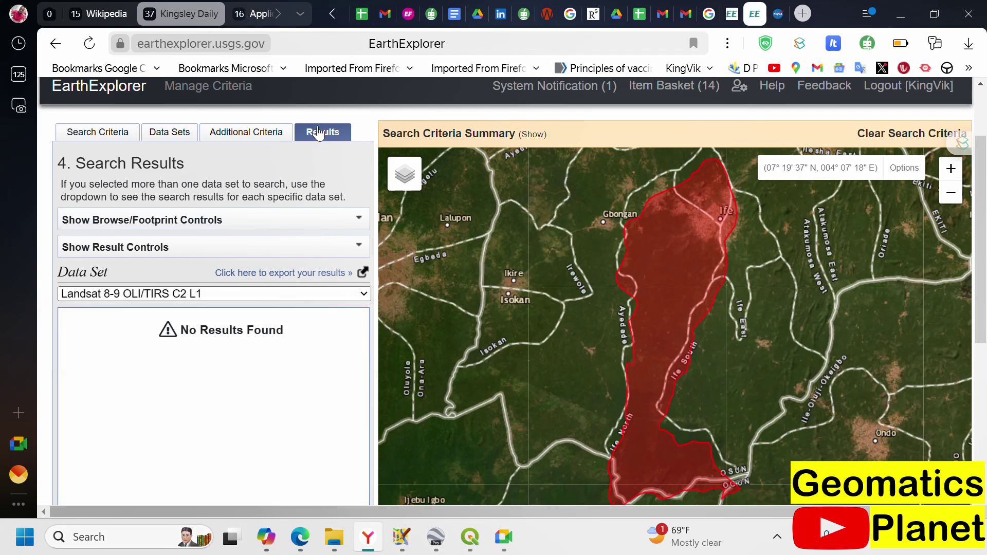
Review the additional criteria for Landsat 8-9 OLI/TIRS C2 L1 and rerun the search.
click(236, 135)
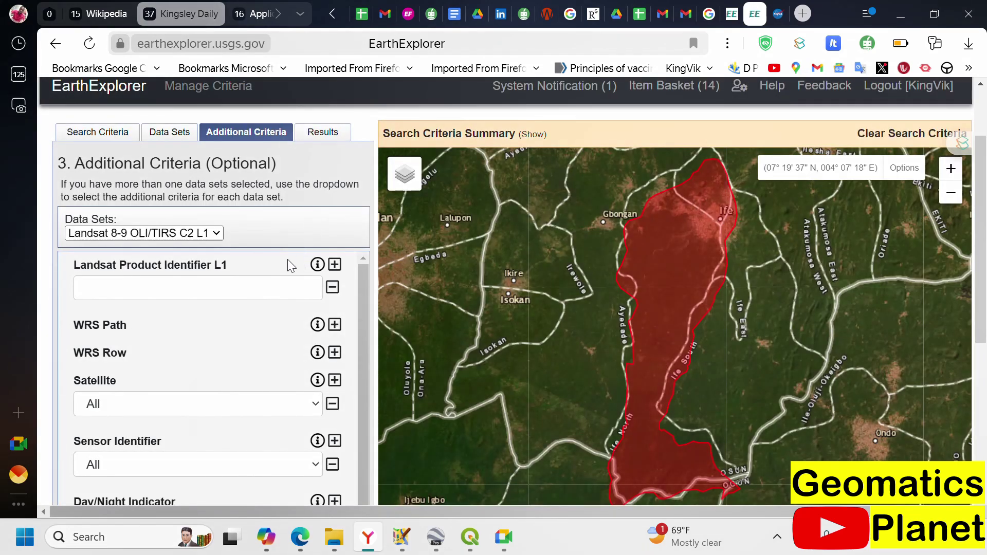
scroll(263, 321, down, 3)
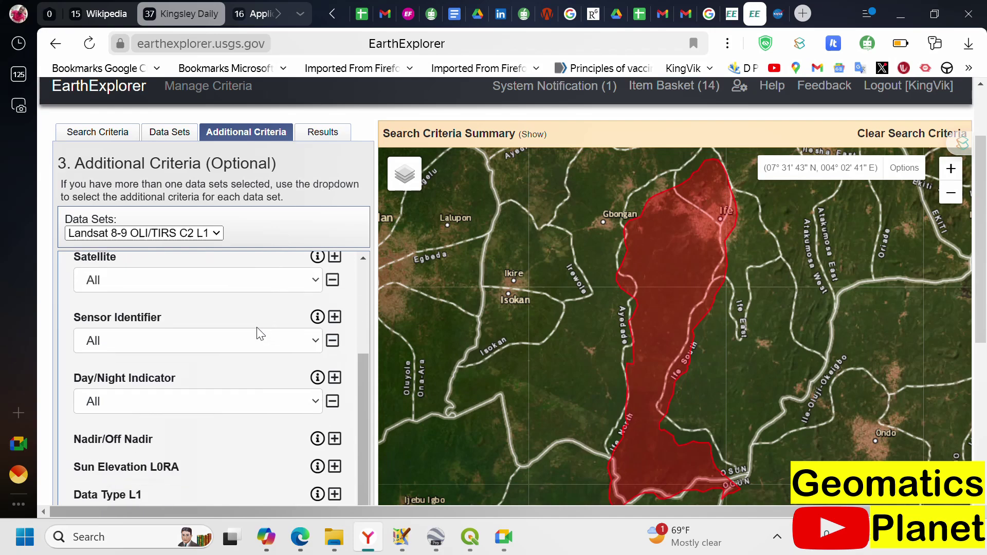
scroll(259, 333, down, 6)
scroll(229, 319, up, 2)
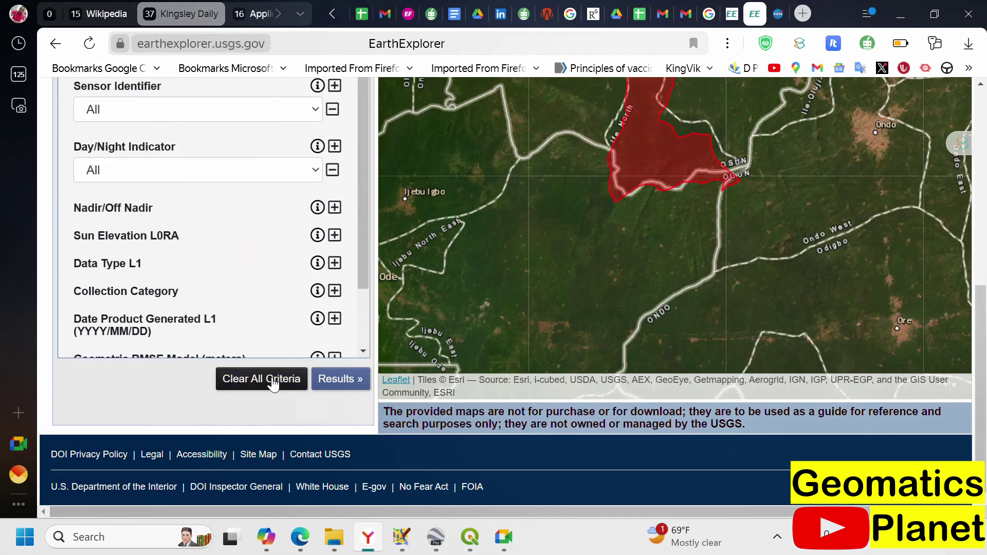
click(326, 385)
scroll(206, 293, up, 3)
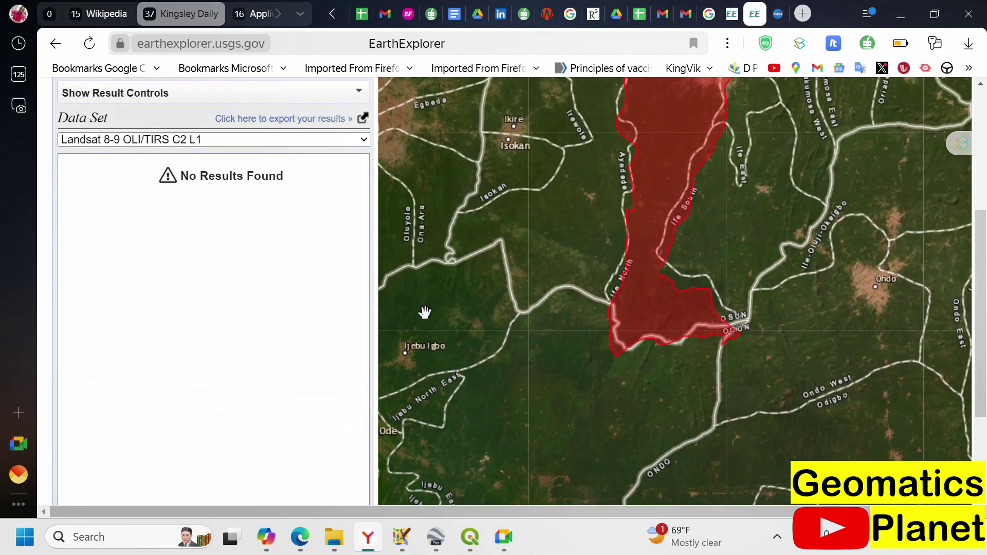
scroll(257, 291, up, 3)
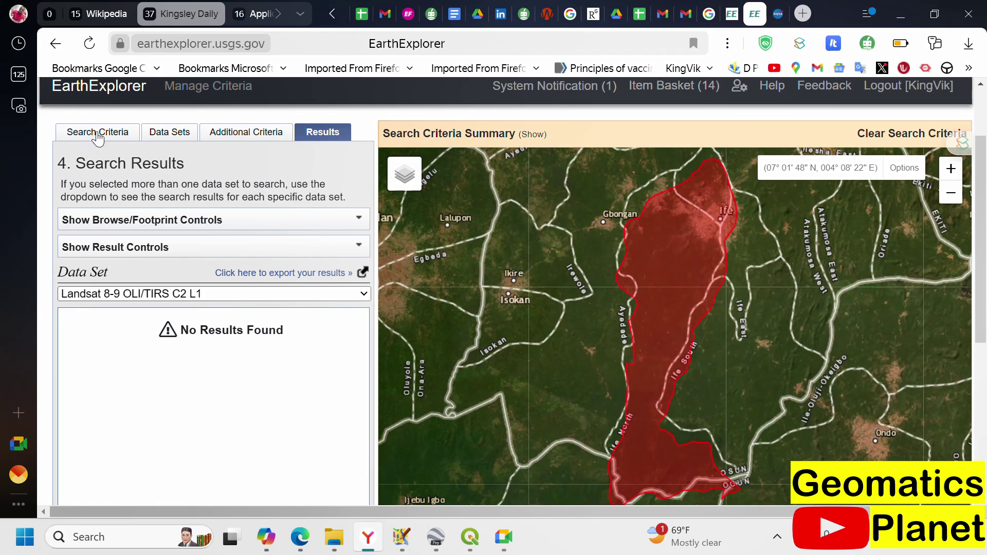
Look through the search criteria and the list of polygon coordinates defining the study area.
click(98, 135)
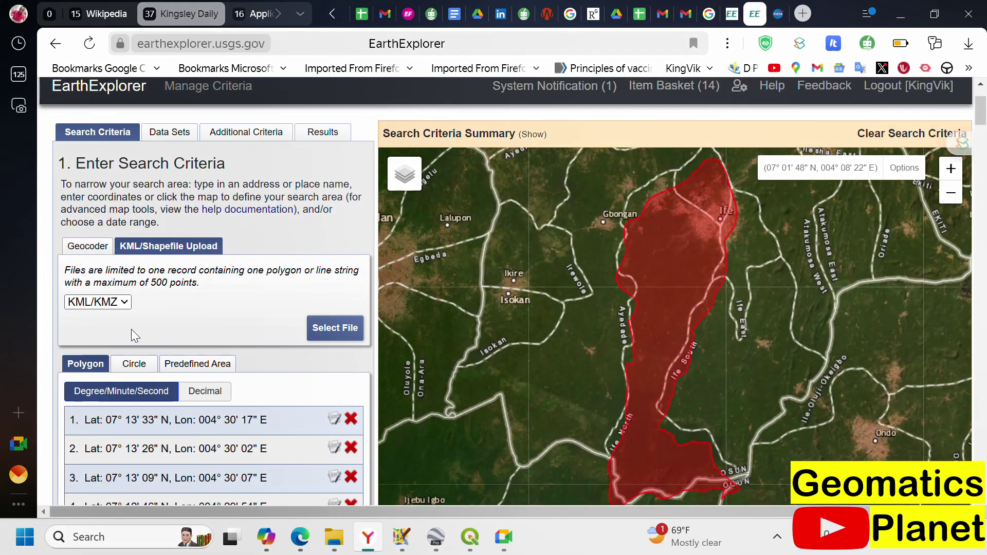
scroll(55, 293, down, 20)
scroll(109, 289, up, 14)
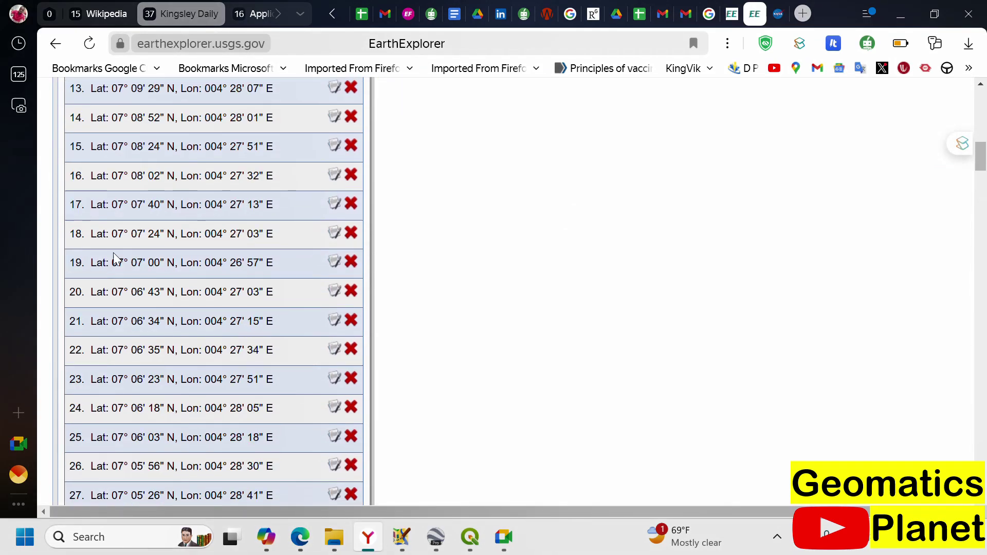
scroll(115, 257, up, 15)
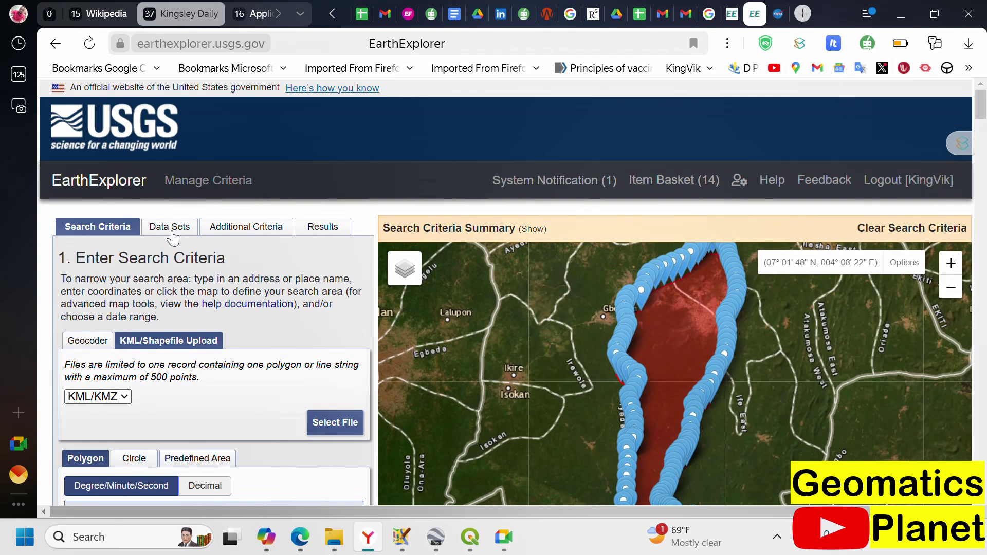
Check the selected Landsat data sets and expand the Landsat Collection 2 Level-2 group.
click(171, 228)
scroll(109, 312, down, 5)
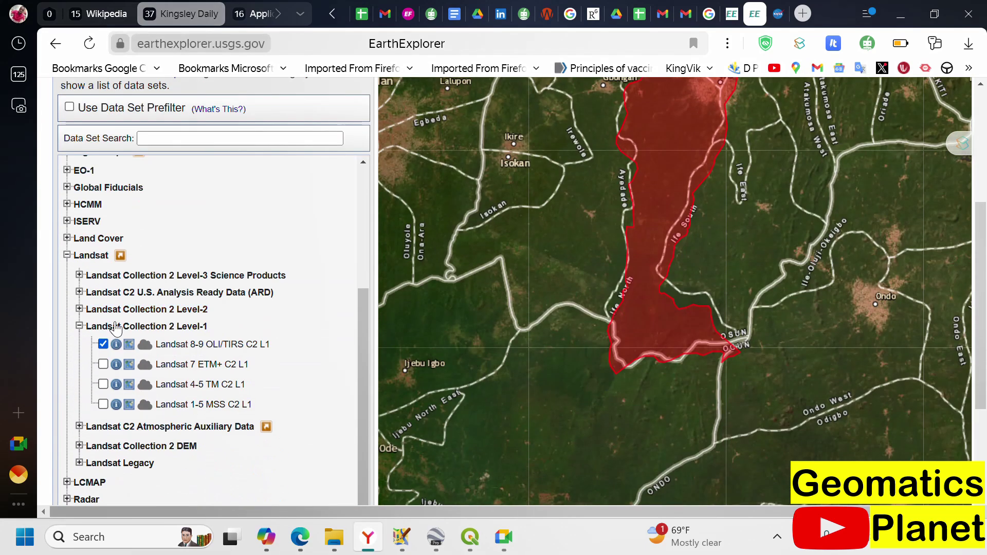
click(79, 309)
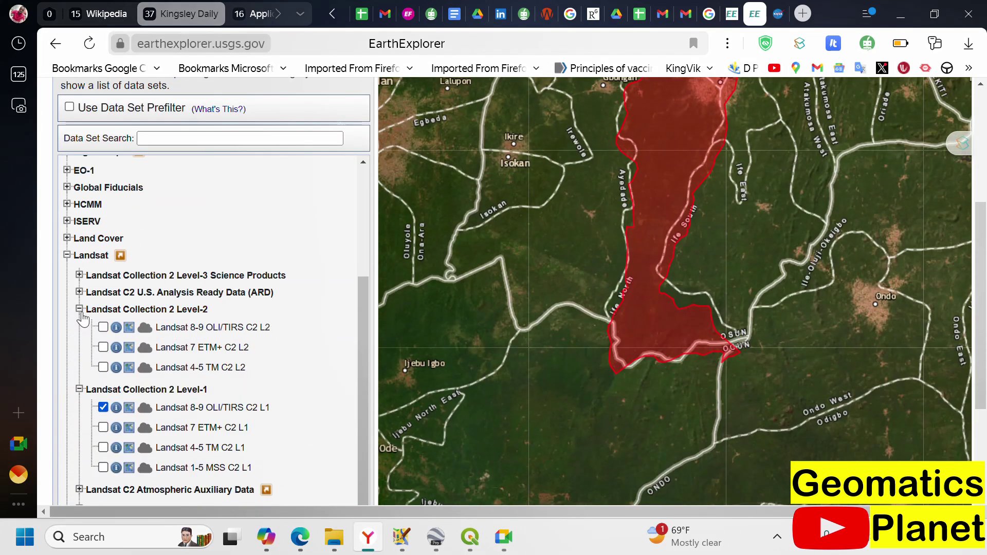
scroll(262, 221, up, 5)
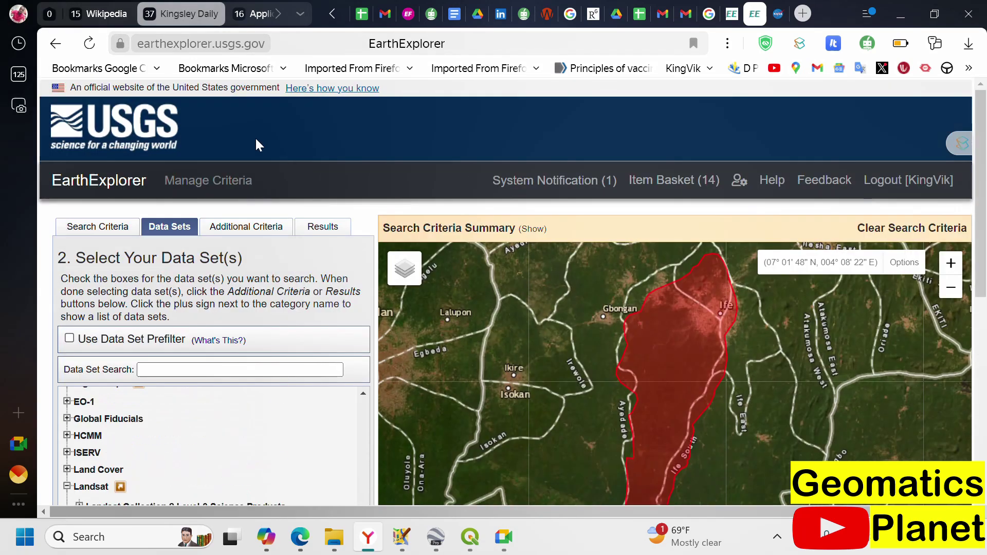
Rerun the search and view the results for the Landsat 8-9 OLI/TIRS C2 L2 data set.
click(335, 228)
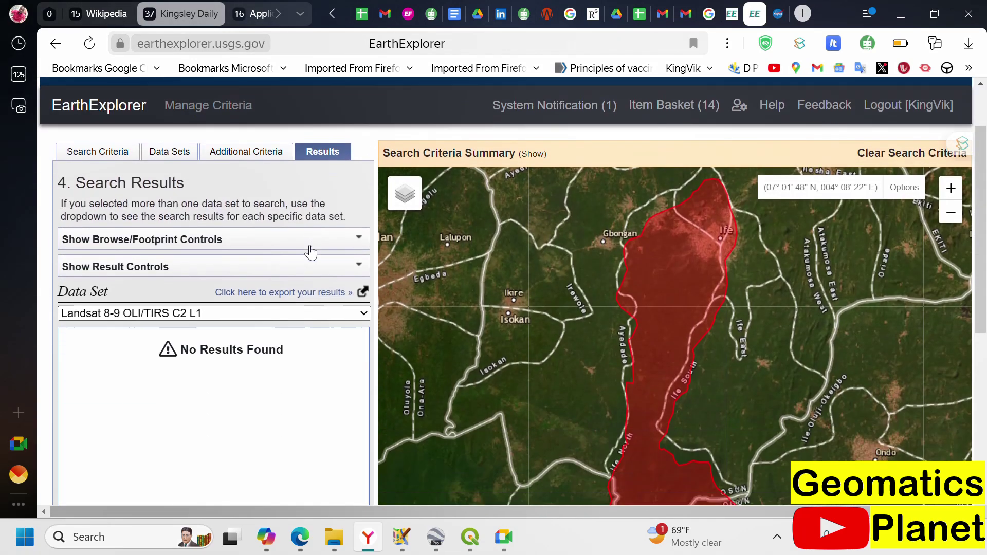
scroll(298, 237, down, 3)
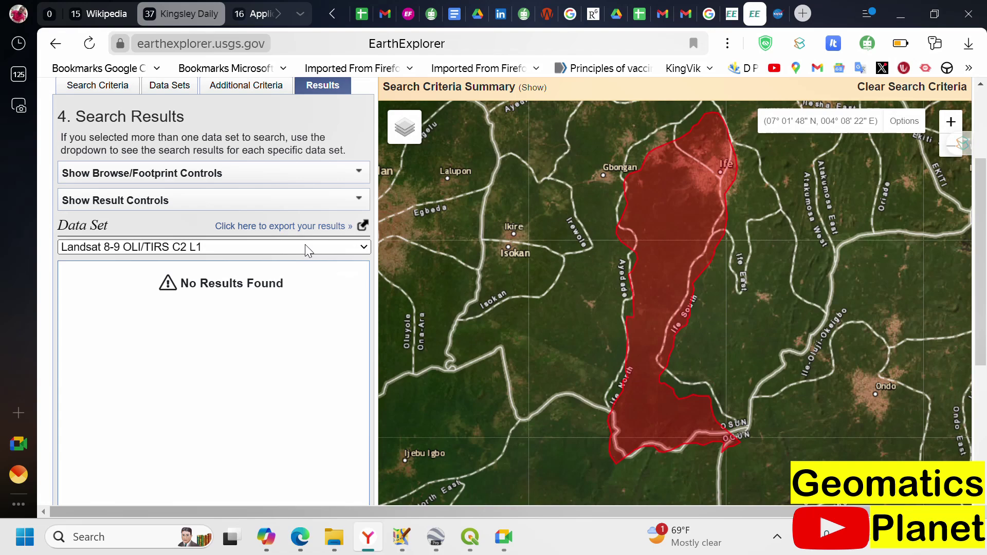
click(306, 248)
click(305, 247)
click(305, 247)
click(239, 261)
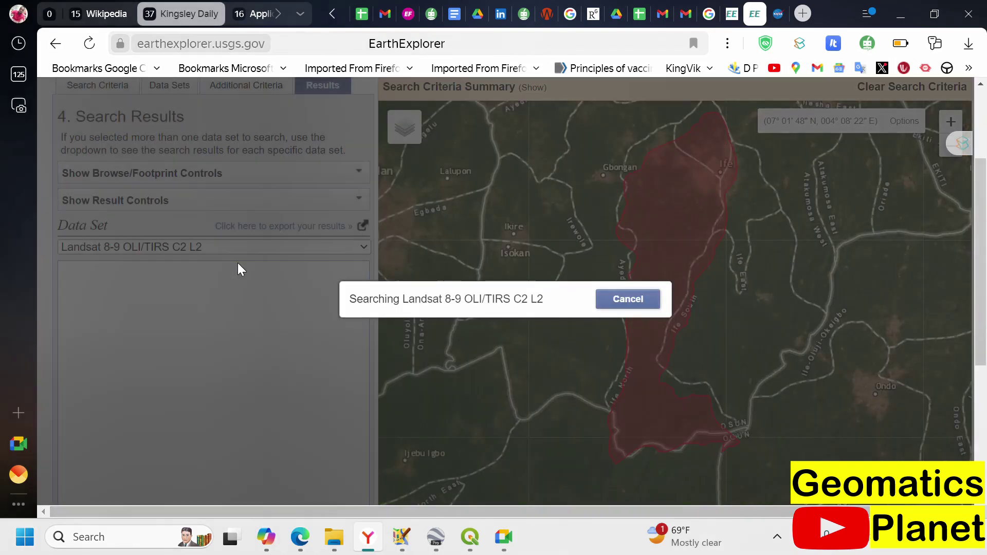
scroll(245, 266, up, 3)
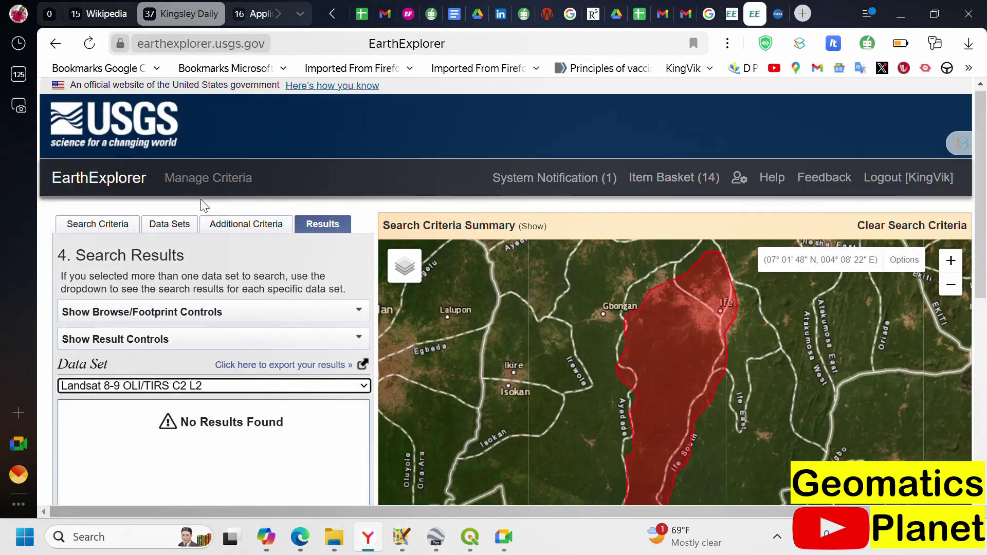
Set the end date of the search criteria's date range to 12/31/2014.
click(98, 230)
scroll(144, 257, down, 20)
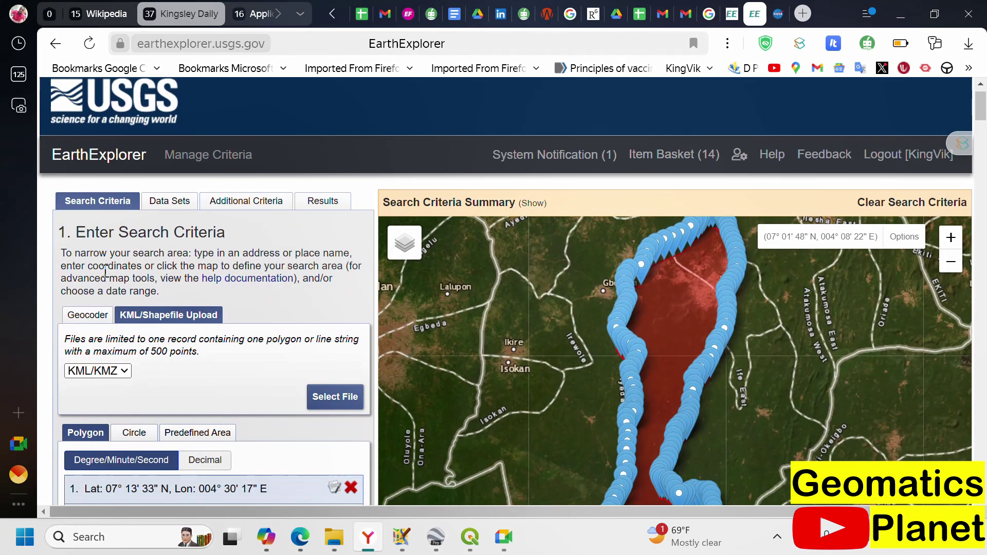
scroll(71, 282, down, 20)
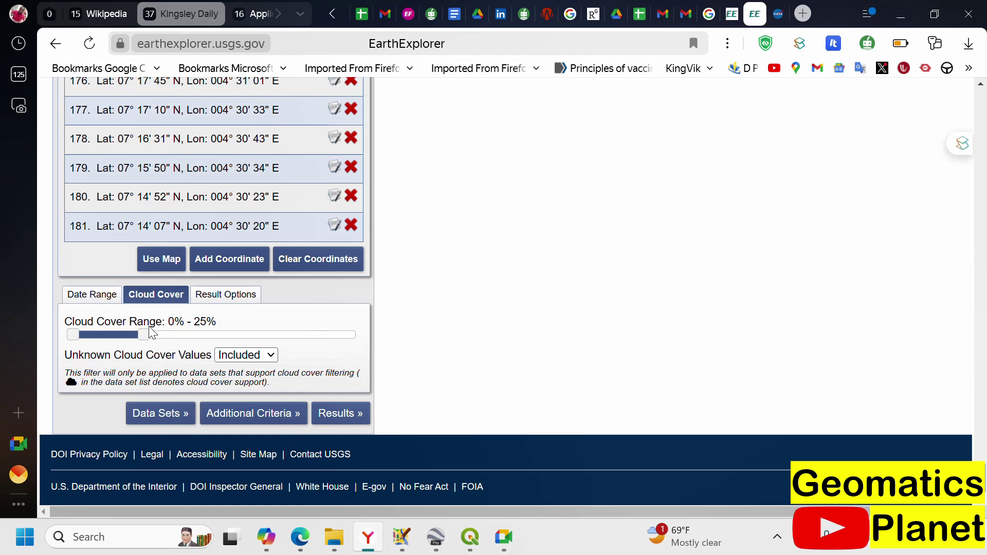
click(98, 297)
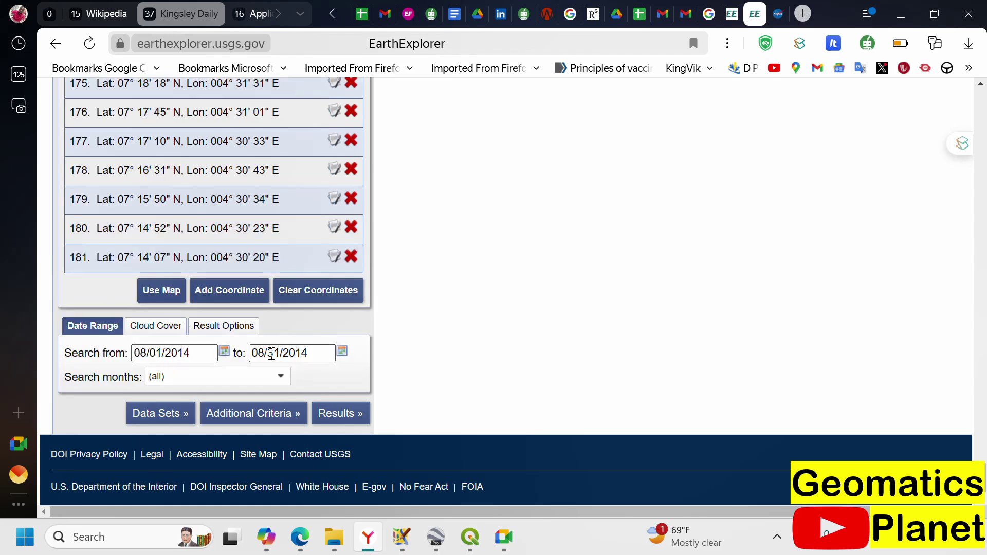
click(262, 355)
key(BackSpace)
key(BackSpace)
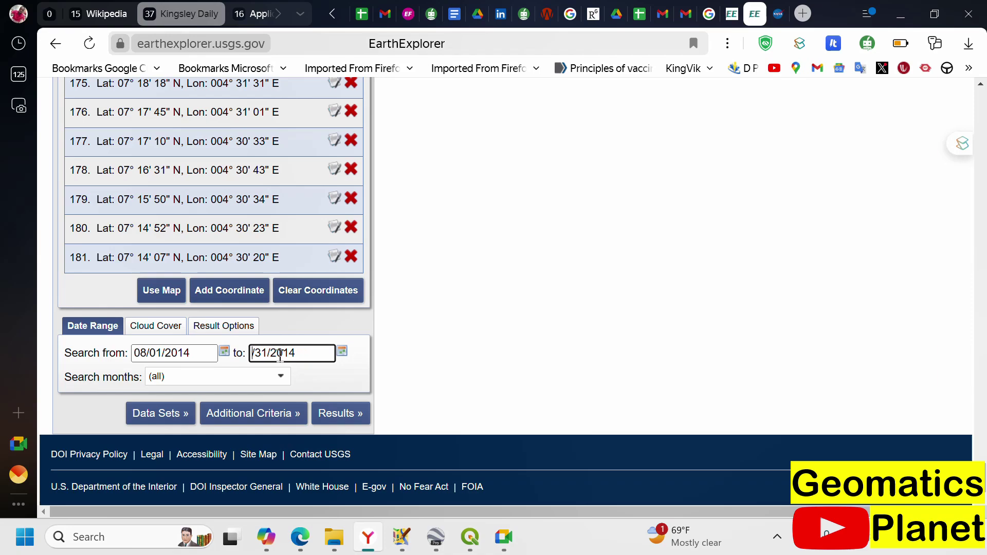
text(12)
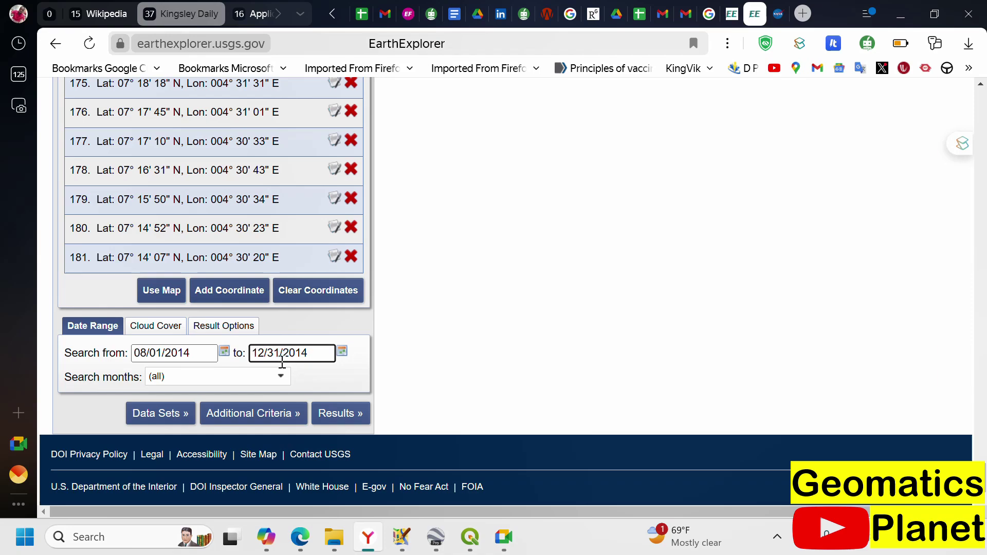
Run the search with the extended date range and check the acquisition dates of the Landsat 8-9 OLI/TIRS C2 L2 scenes.
click(331, 412)
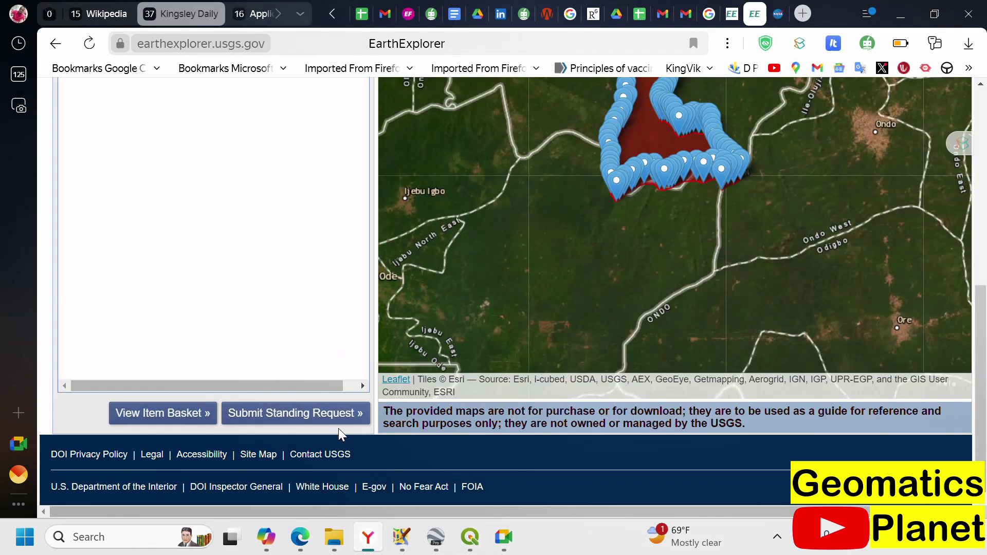
scroll(289, 303, down, 4)
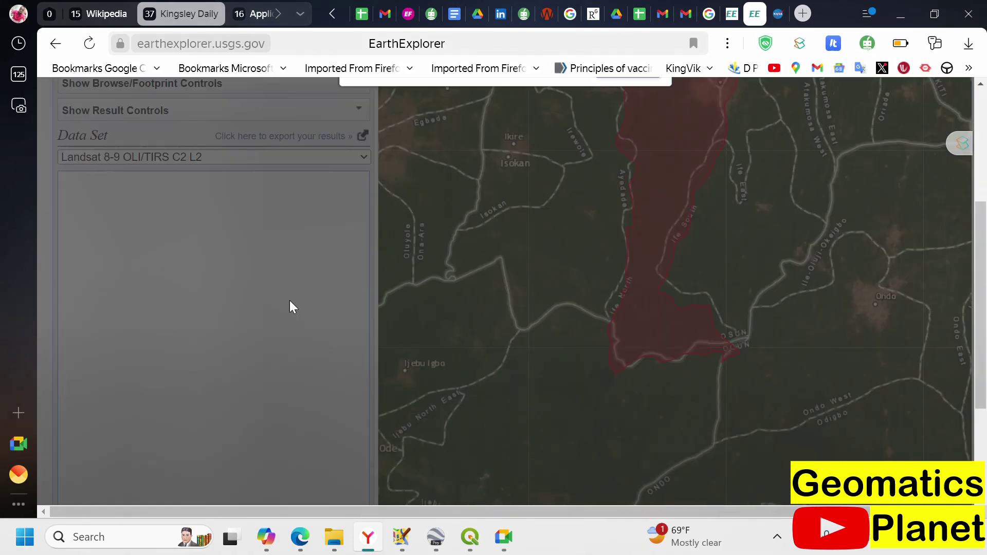
scroll(284, 305, up, 3)
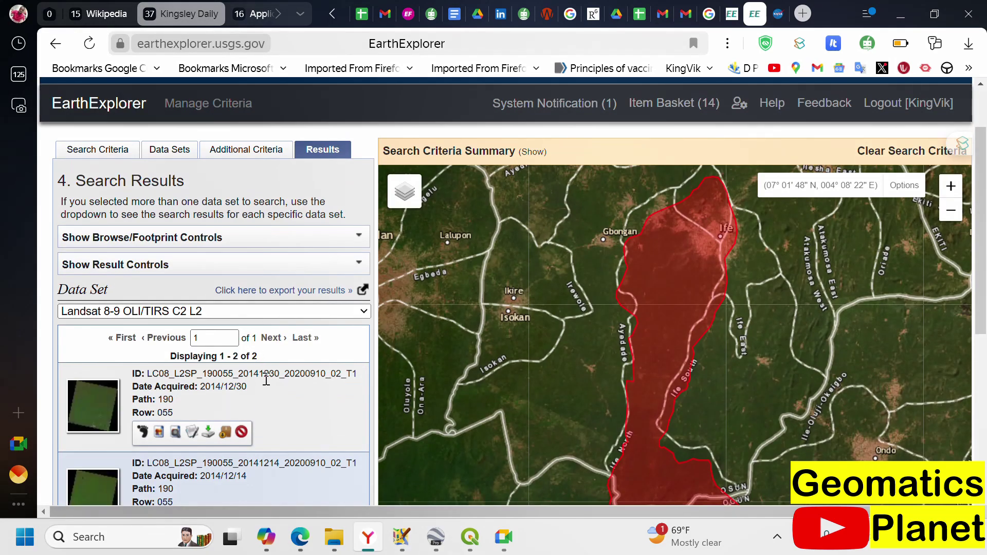
scroll(254, 293, down, 3)
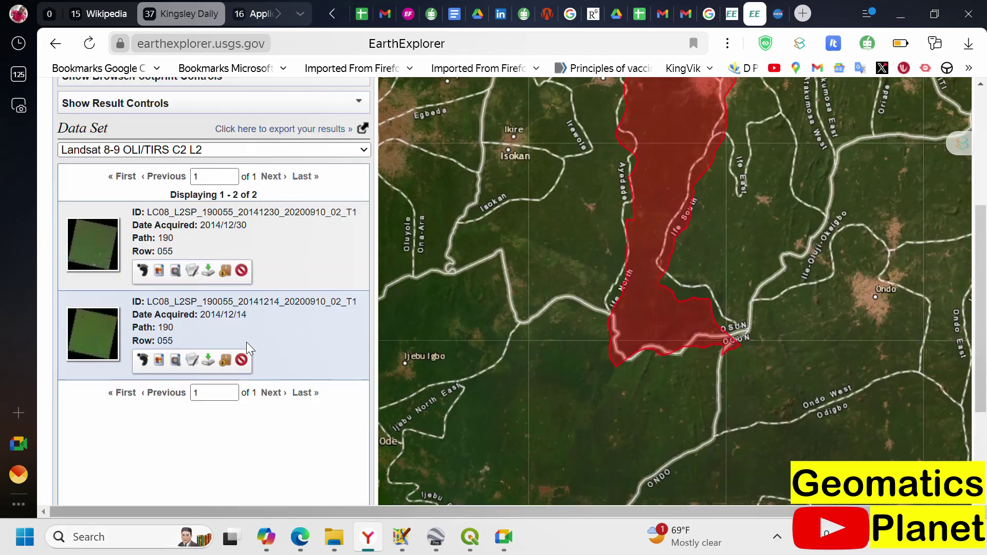
scroll(241, 334, up, 1)
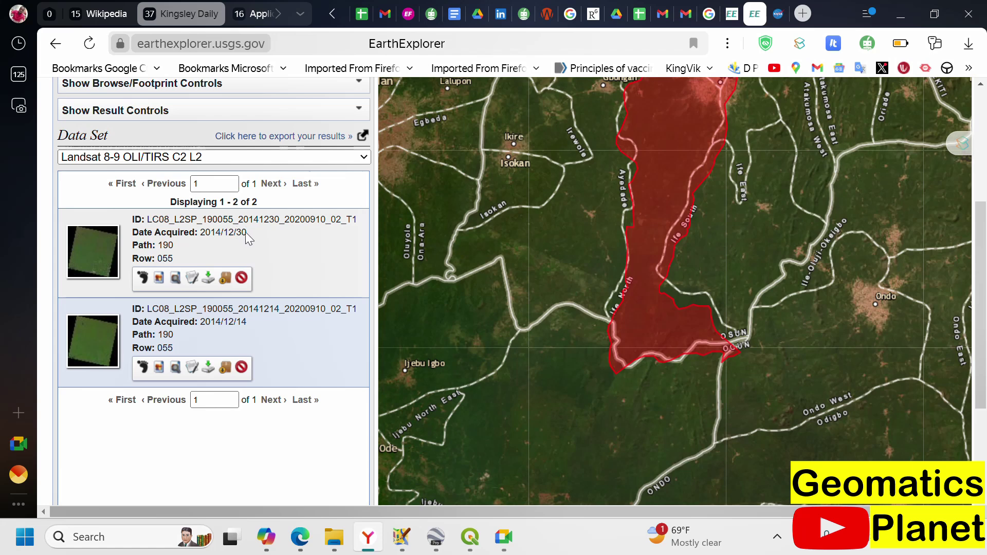
drag(248, 232, 196, 233)
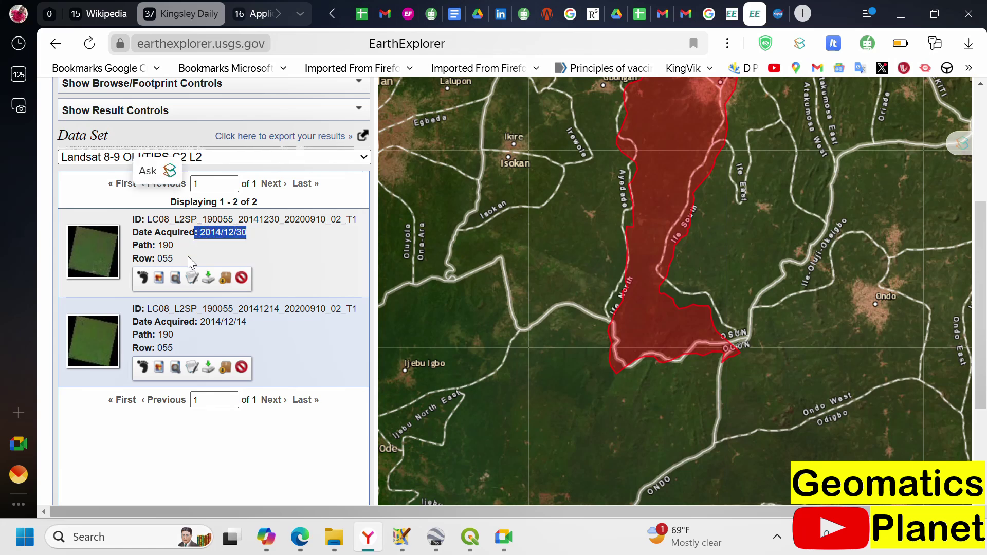
click(249, 326)
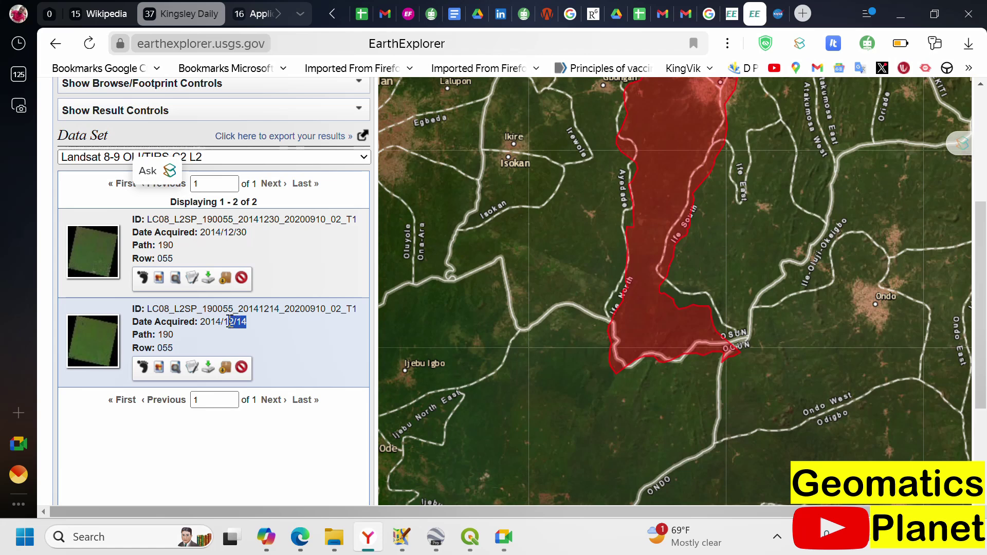
drag(230, 322, 173, 309)
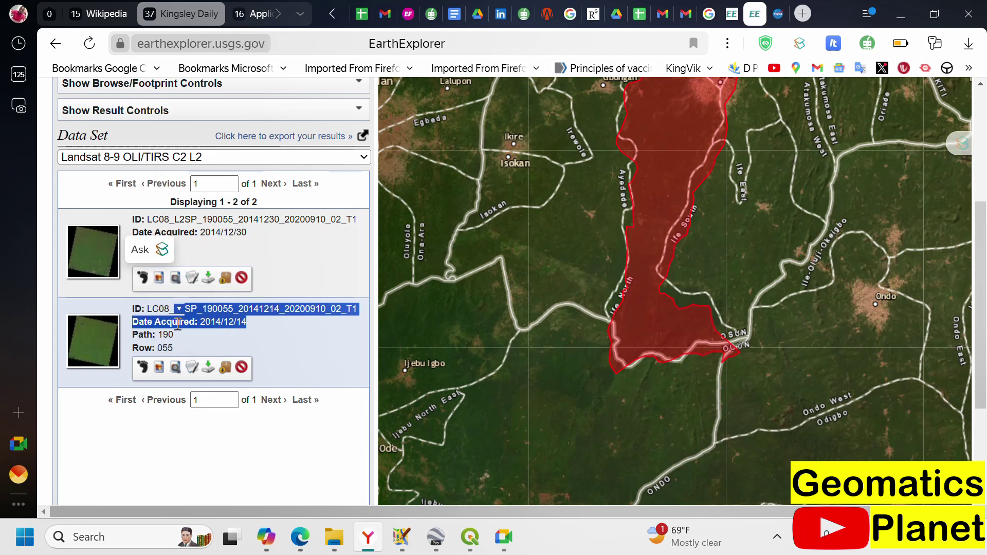
Switch the results to Landsat 8-9 OLI/TIRS C2 L1 and check the acquisition dates of its scenes.
click(254, 156)
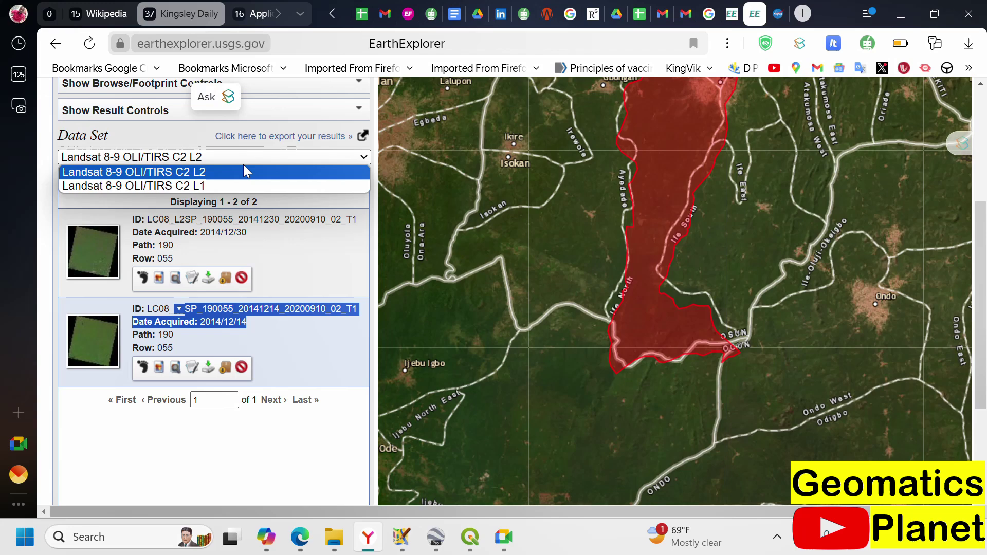
click(223, 186)
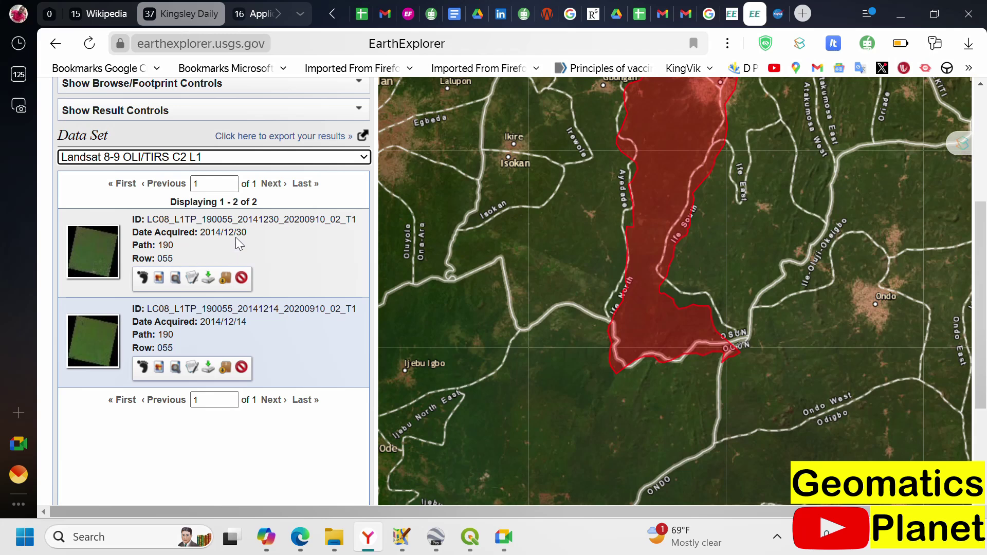
drag(246, 233, 220, 243)
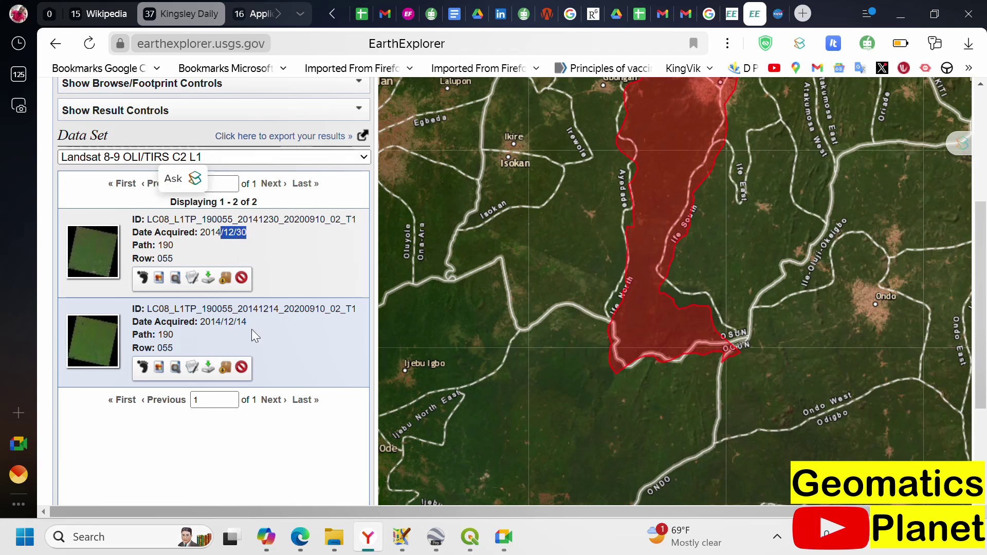
drag(249, 324, 224, 324)
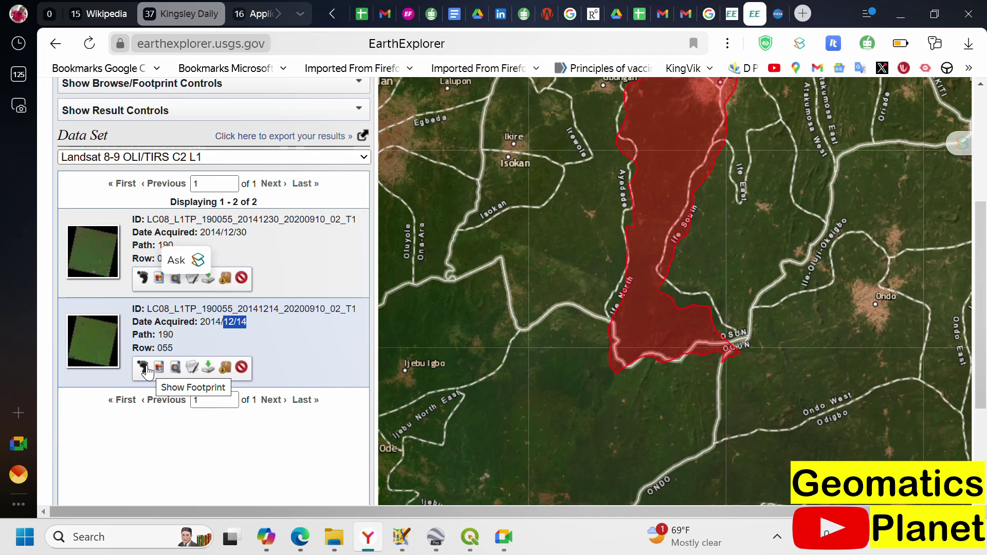
Widen the cloud cover range in the search criteria to 0% - 100% and rerun the search.
scroll(118, 175, up, 5)
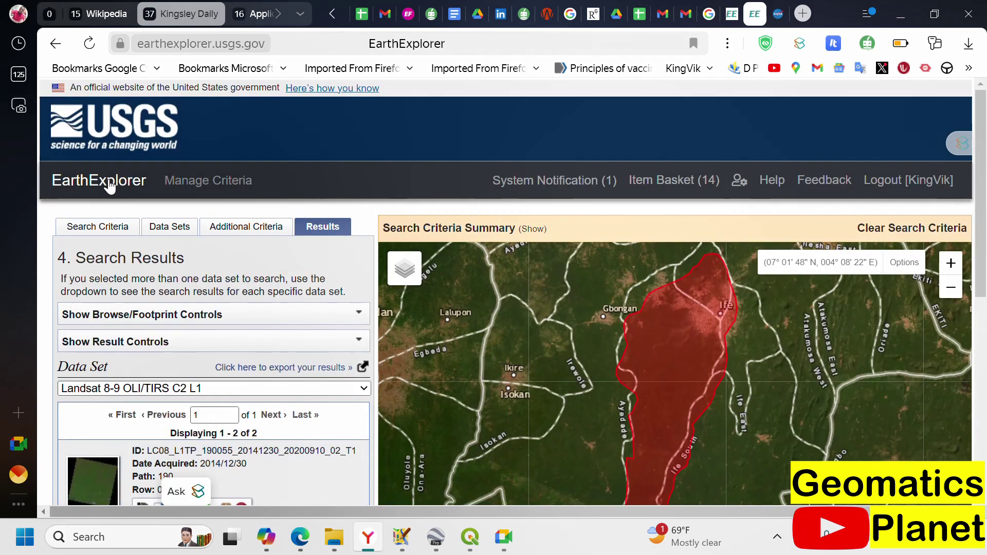
click(98, 228)
scroll(92, 247, down, 20)
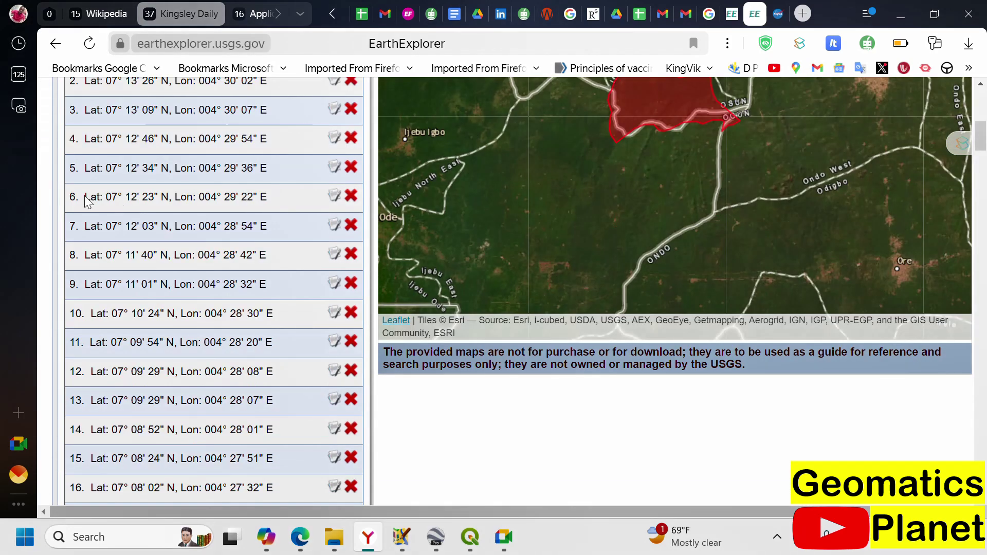
scroll(98, 255, down, 20)
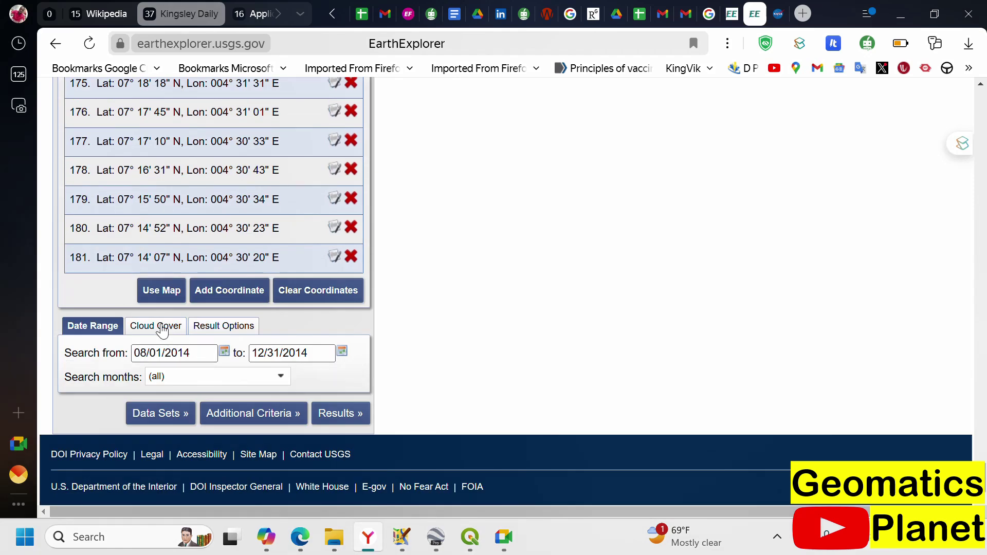
click(163, 326)
drag(143, 366, 382, 386)
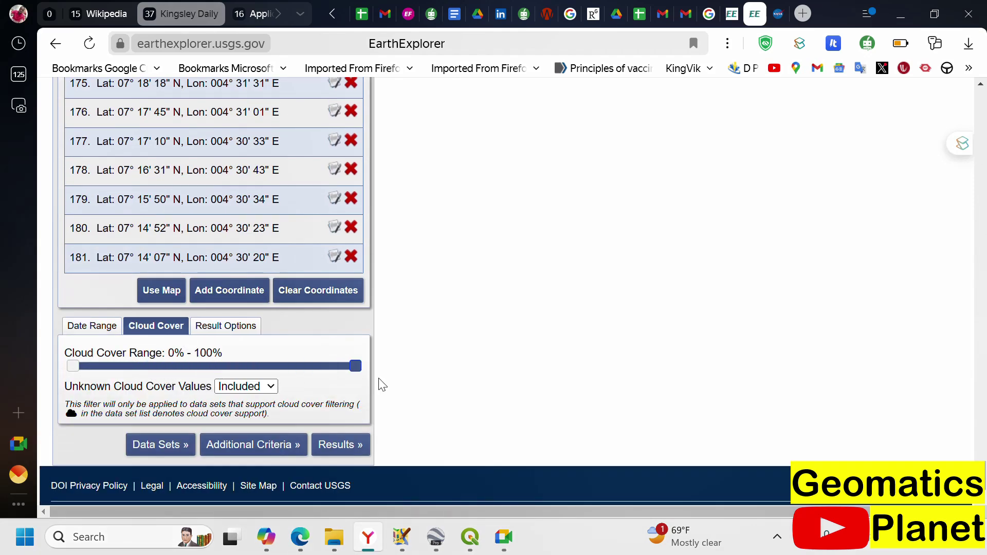
click(346, 445)
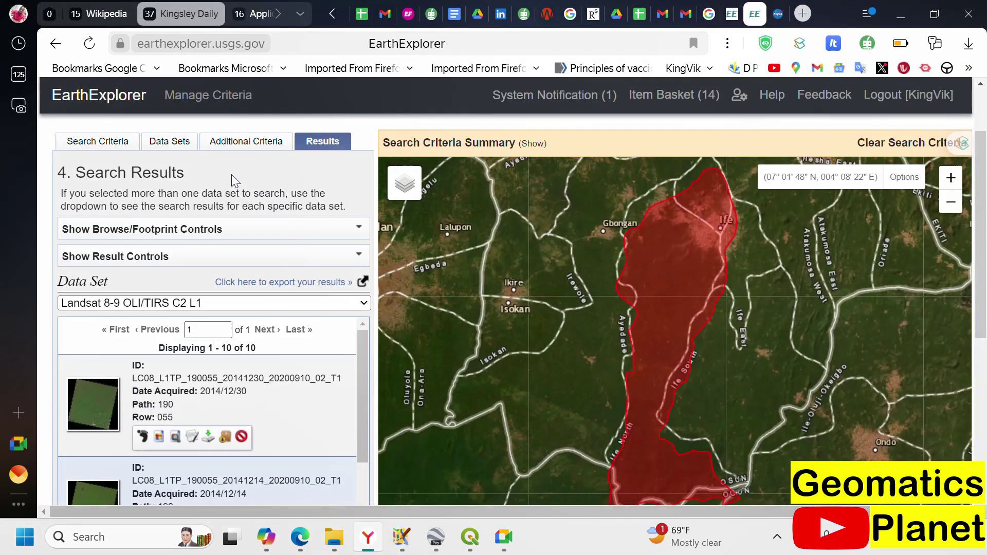
Review the thumbnails and acquisition dates of the Landsat 8-9 OLI/TIRS C2 L1 scenes in the results.
scroll(231, 174, down, 6)
scroll(203, 239, down, 12)
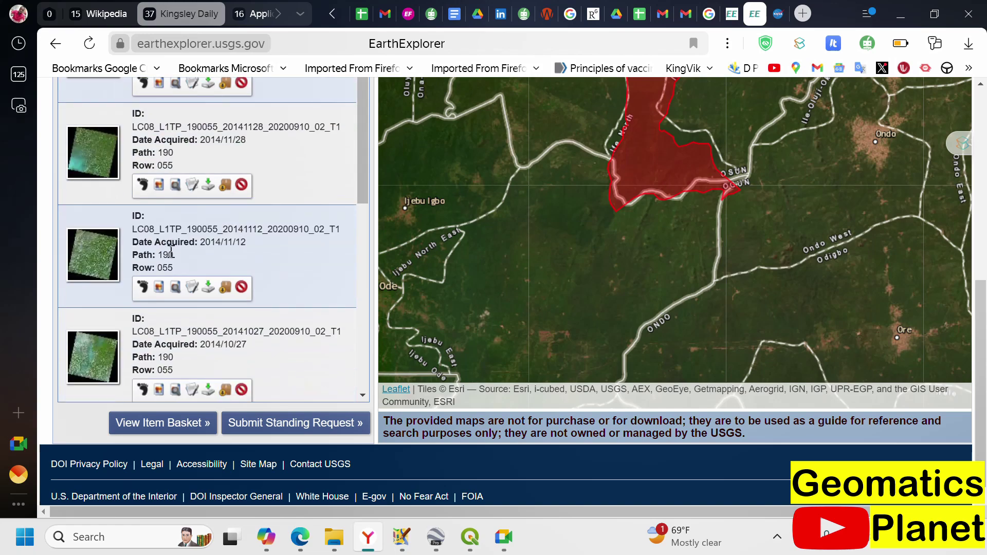
scroll(203, 239, down, 2)
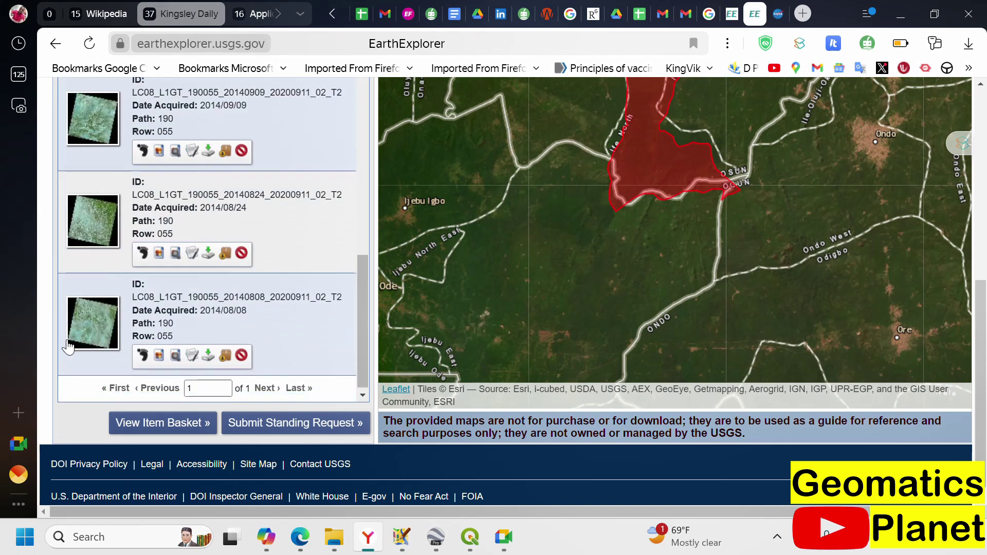
scroll(171, 244, down, 1)
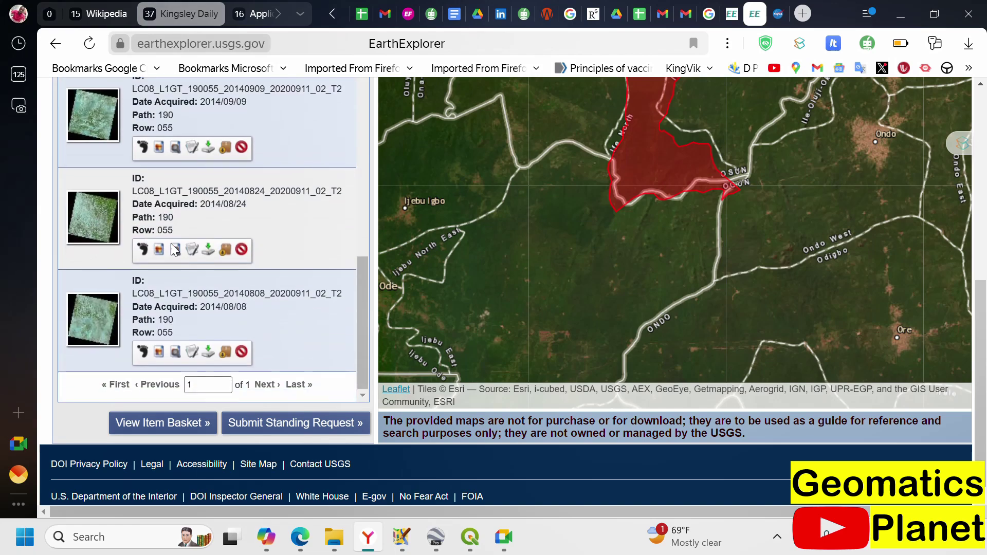
scroll(183, 263, up, 14)
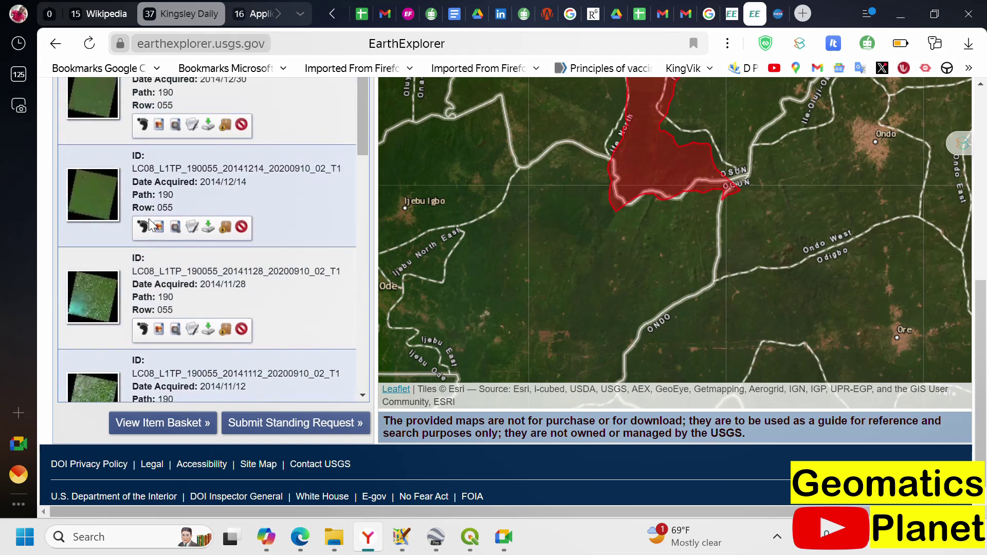
scroll(154, 203, up, 2)
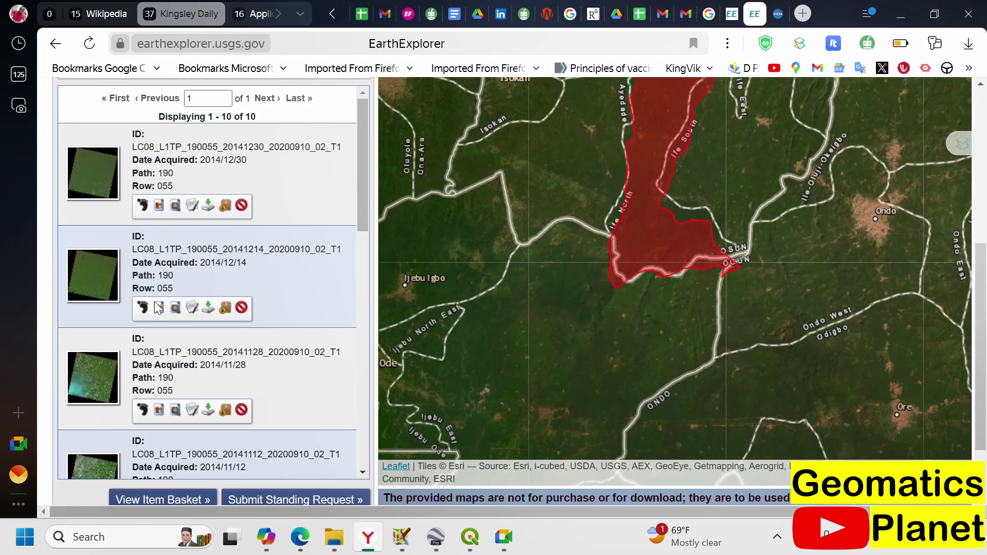
scroll(164, 294, up, 2)
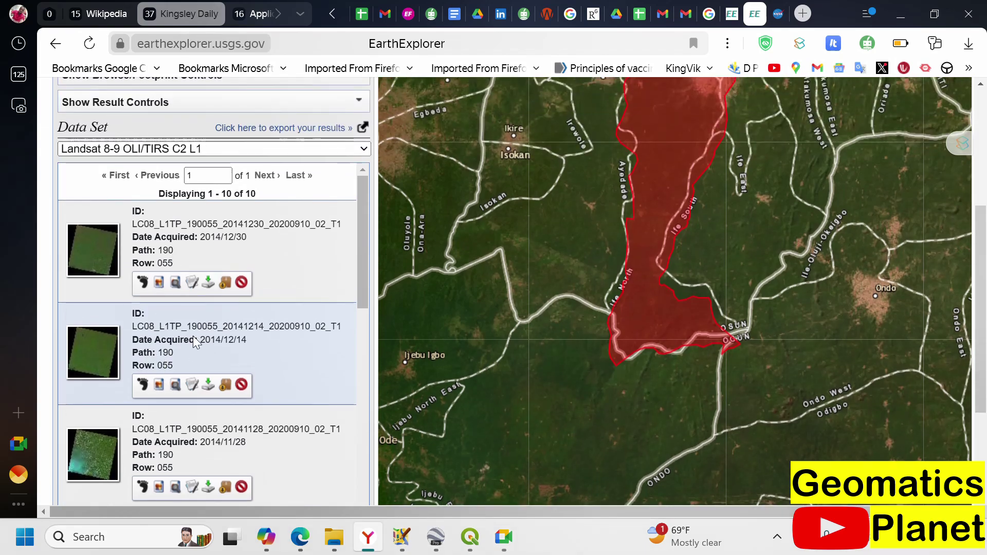
Compare the map footprints of the 2014/12/14 and 2014/12/30 scenes, leaving only the 2014/12/14 footprint shown.
click(144, 386)
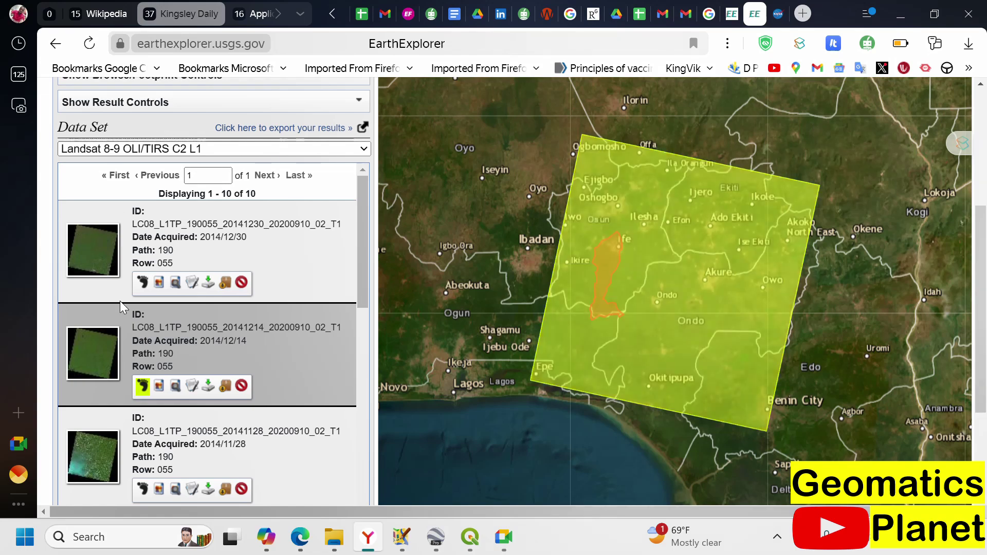
click(143, 284)
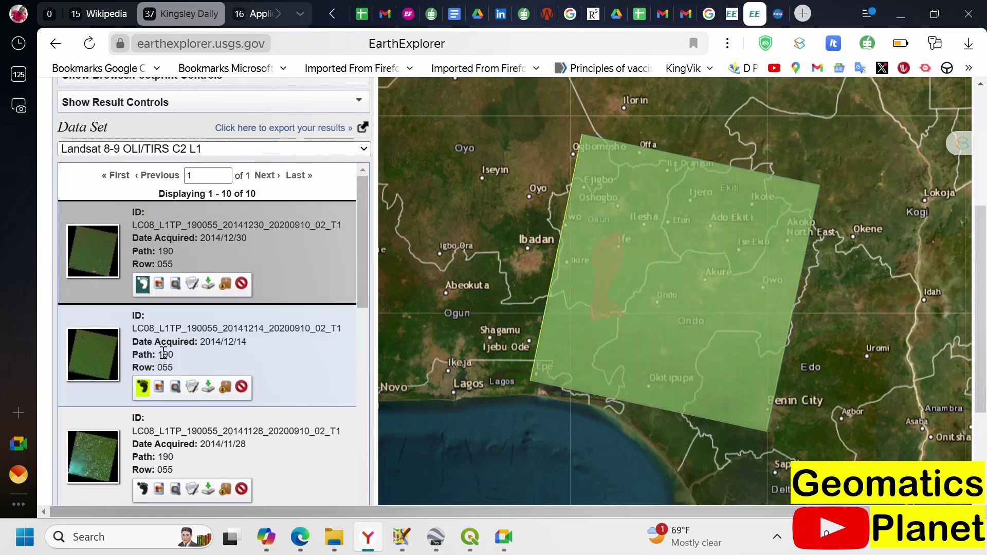
click(143, 388)
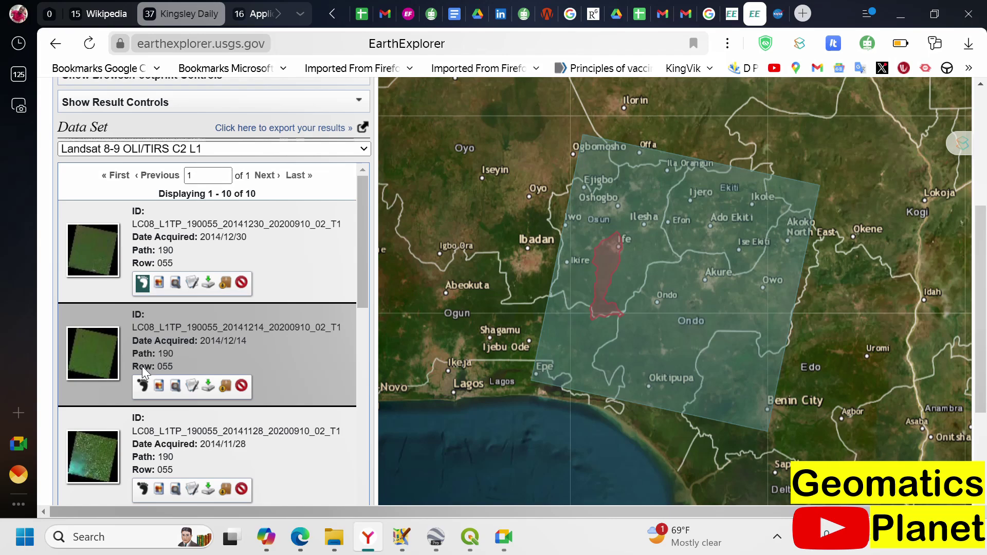
click(144, 387)
click(143, 283)
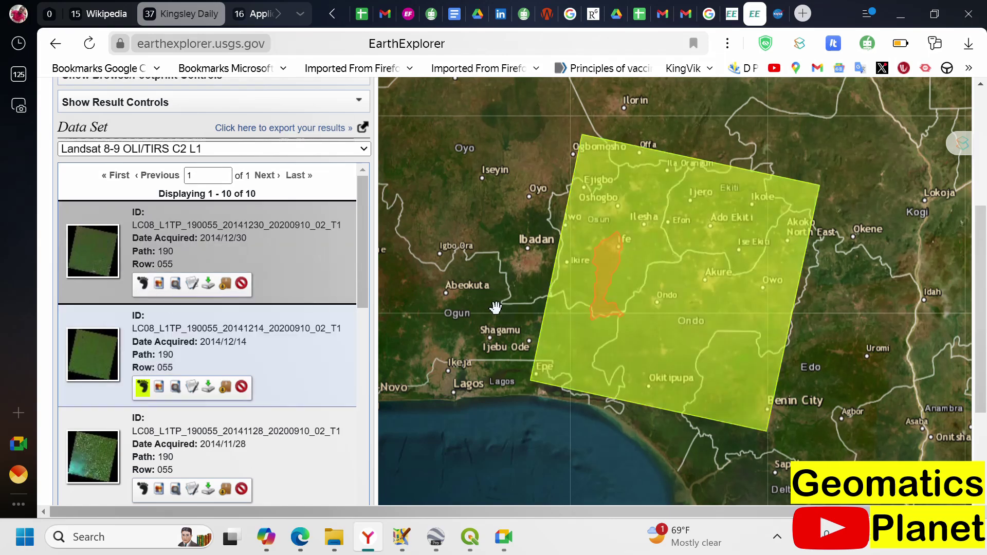
Replace the 2014/12/14 scene's footprint with its browse overlay and inspect the image over the study area.
click(158, 389)
click(145, 390)
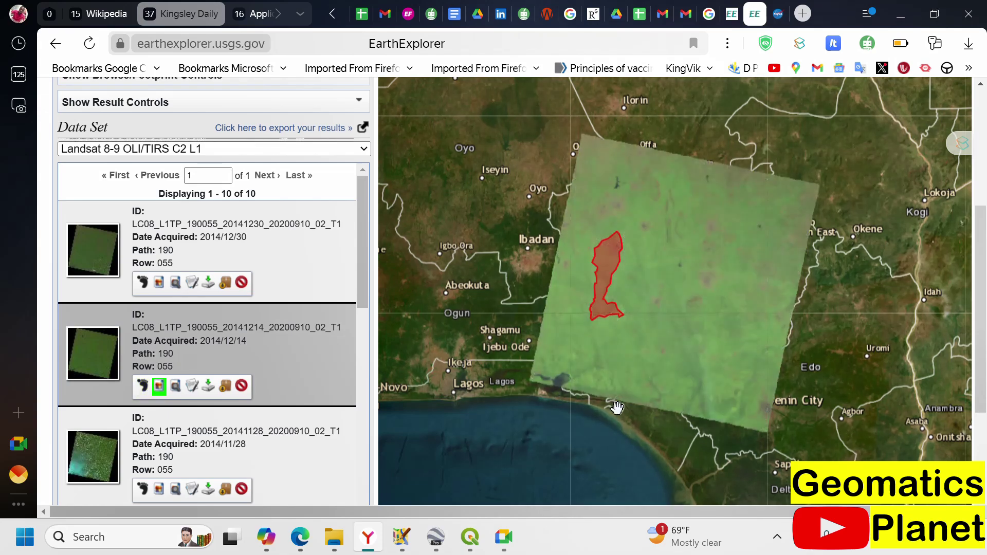
scroll(617, 319, up, 1)
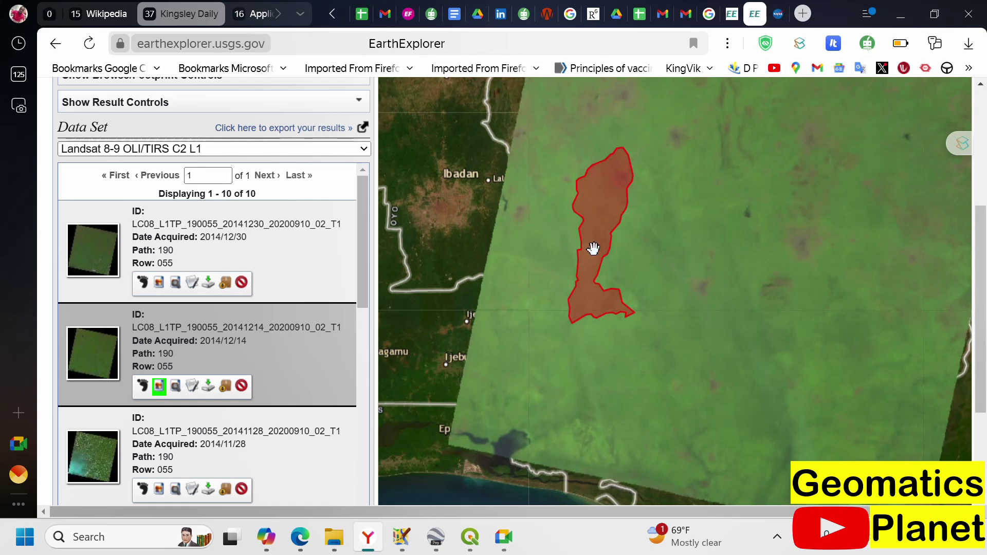
scroll(589, 243, up, 1)
scroll(589, 244, up, 1)
Overlay the 2014/11/12 scene's browse image in place of the 2014/12/14 one and inspect its cloud cover over the study area.
scroll(148, 320, down, 4)
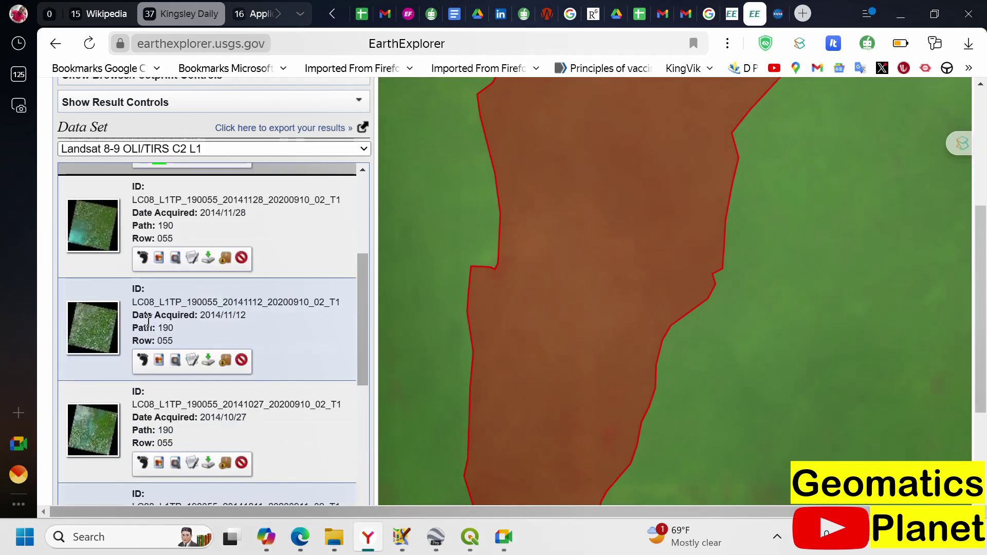
click(158, 360)
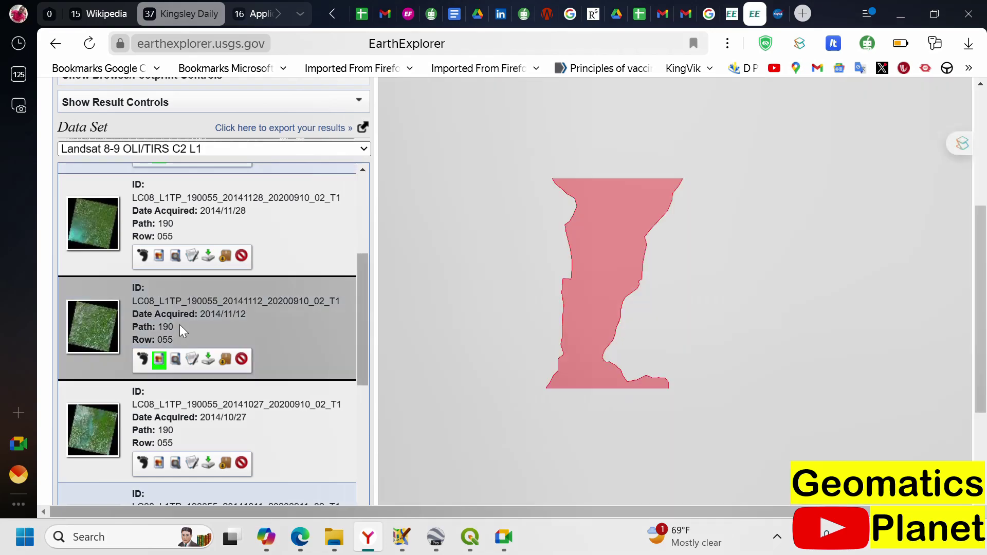
scroll(164, 349, up, 3)
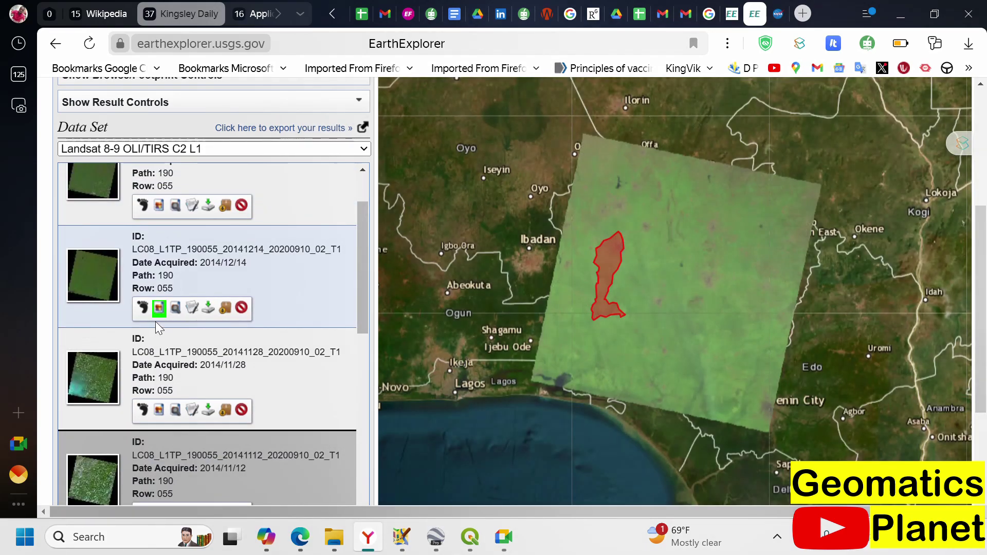
click(159, 307)
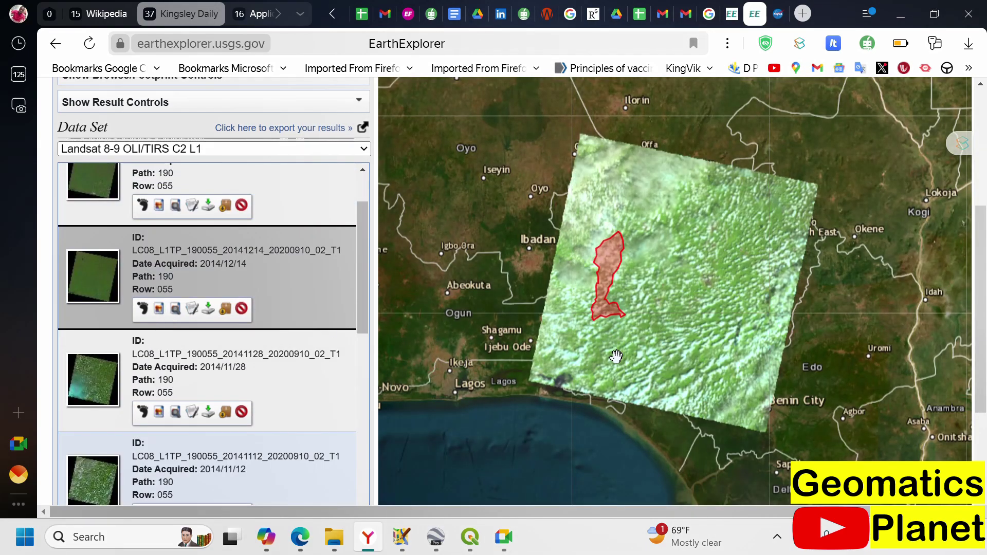
scroll(608, 340, up, 1)
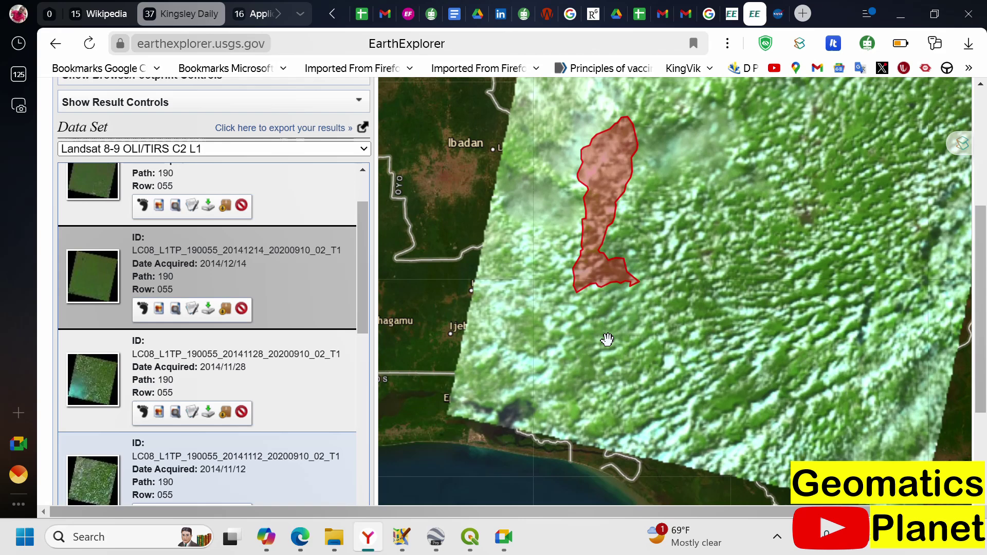
Remove the 2014/11/12 overlay, show the 2014/12/14 browse overlay again and inspect it over the study area.
scroll(148, 360, down, 3)
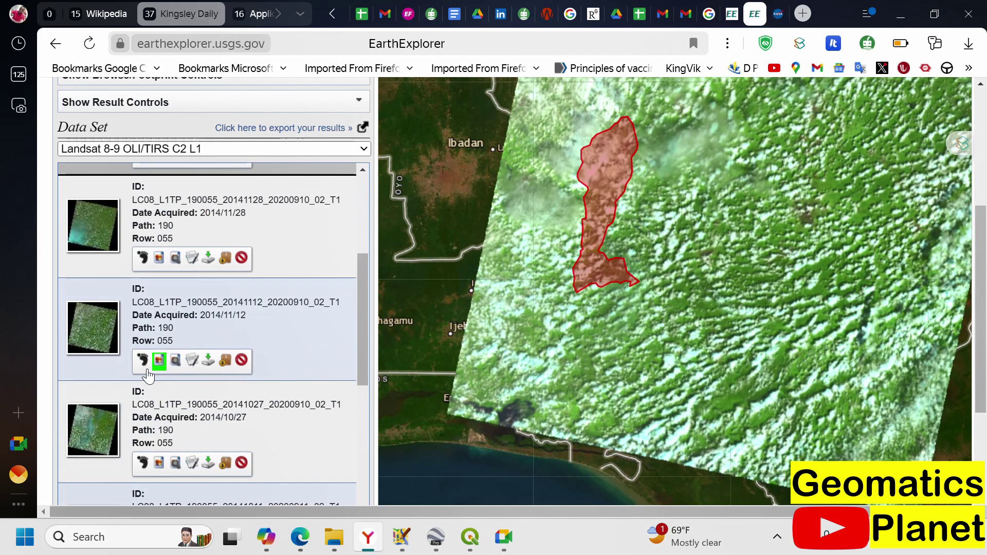
click(158, 361)
scroll(157, 360, up, 3)
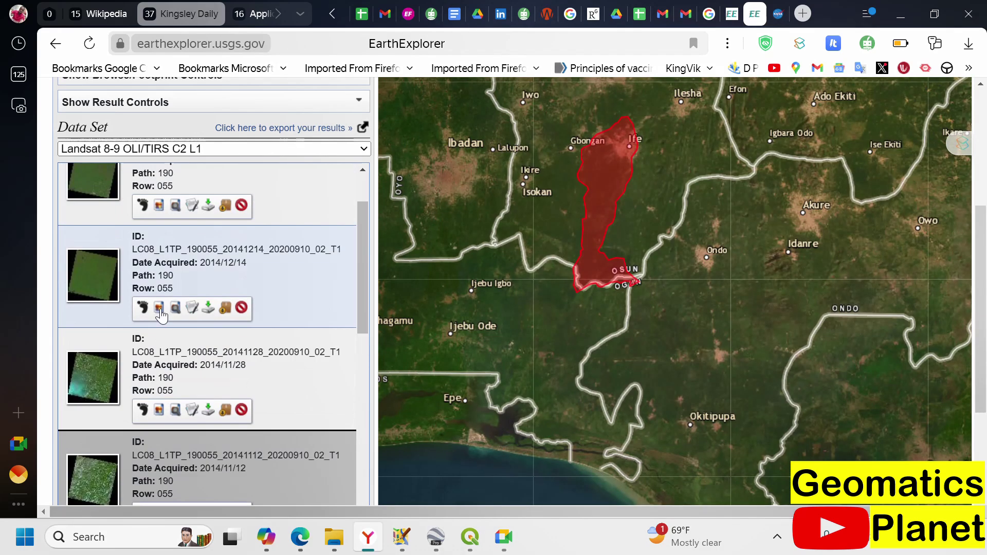
click(159, 308)
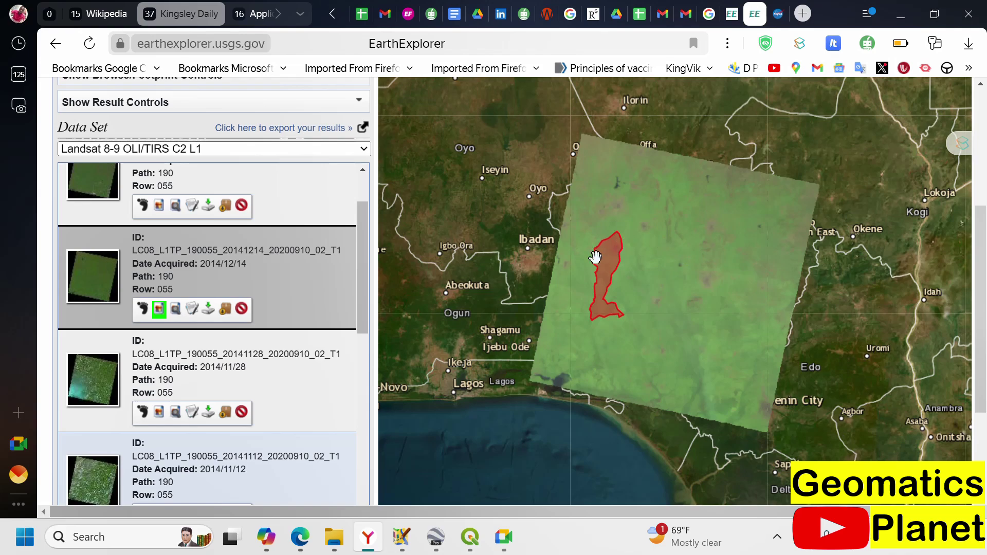
scroll(556, 388, up, 1)
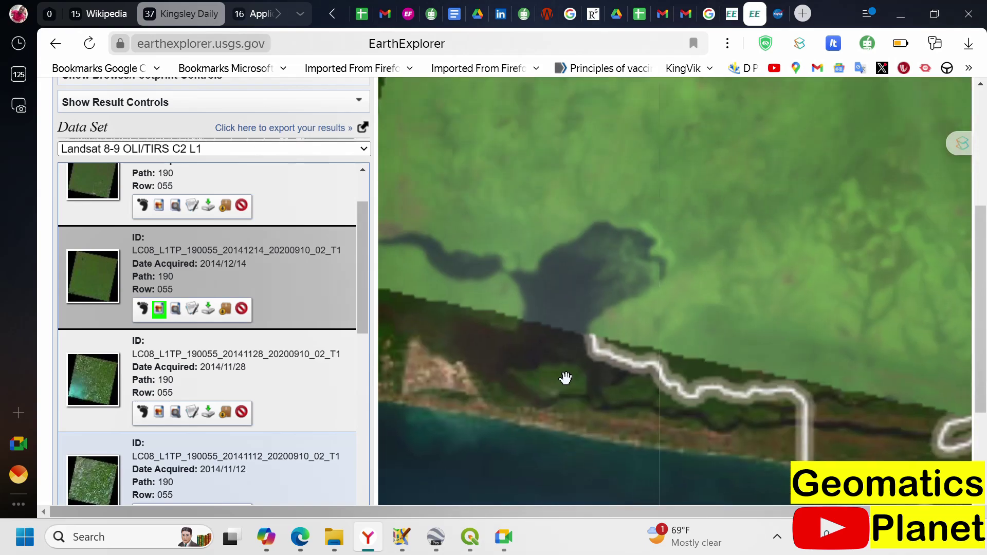
scroll(635, 271, down, 3)
scroll(636, 286, up, 1)
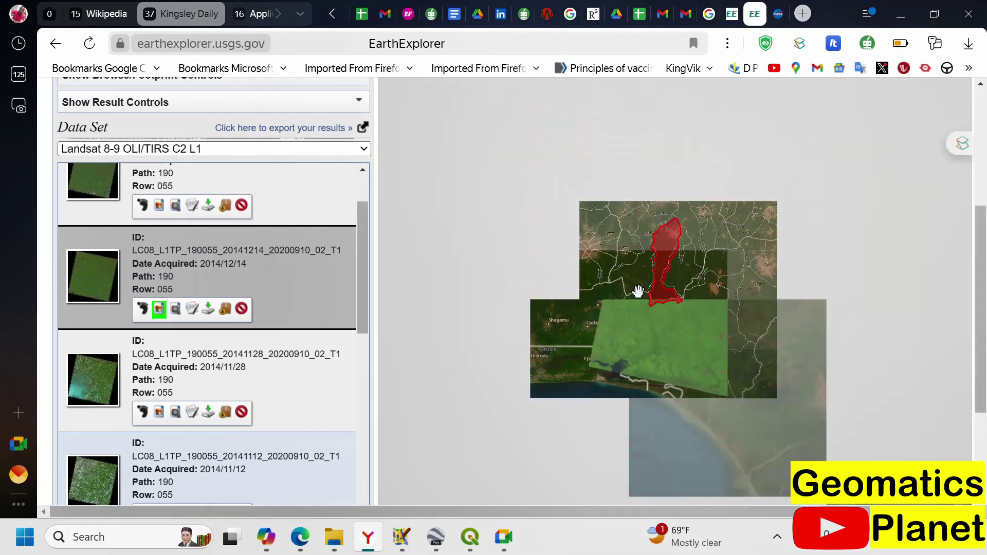
scroll(691, 218, up, 2)
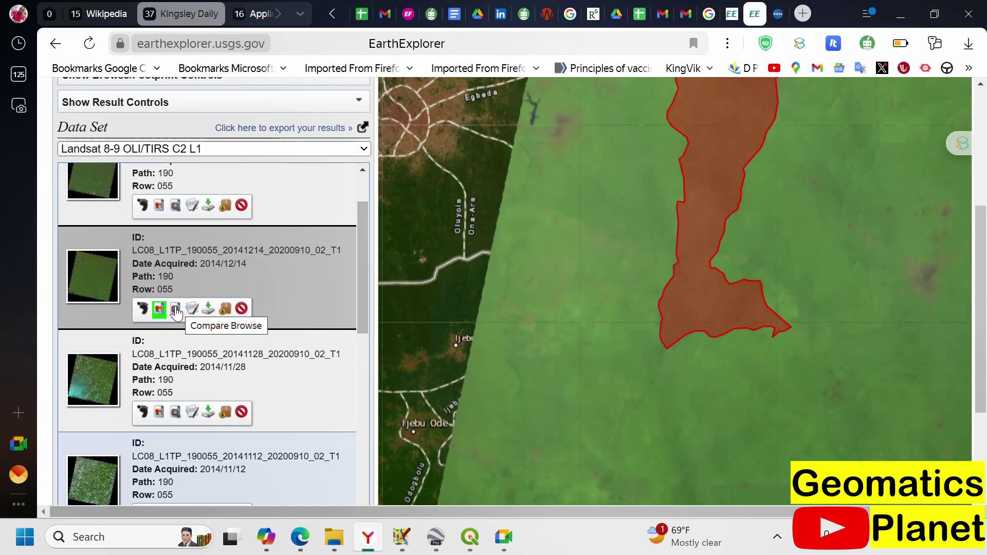
Open the 2014/12/14 scene's full metadata and examine its scene identifier, acquisition date, collection category and collection number.
click(192, 309)
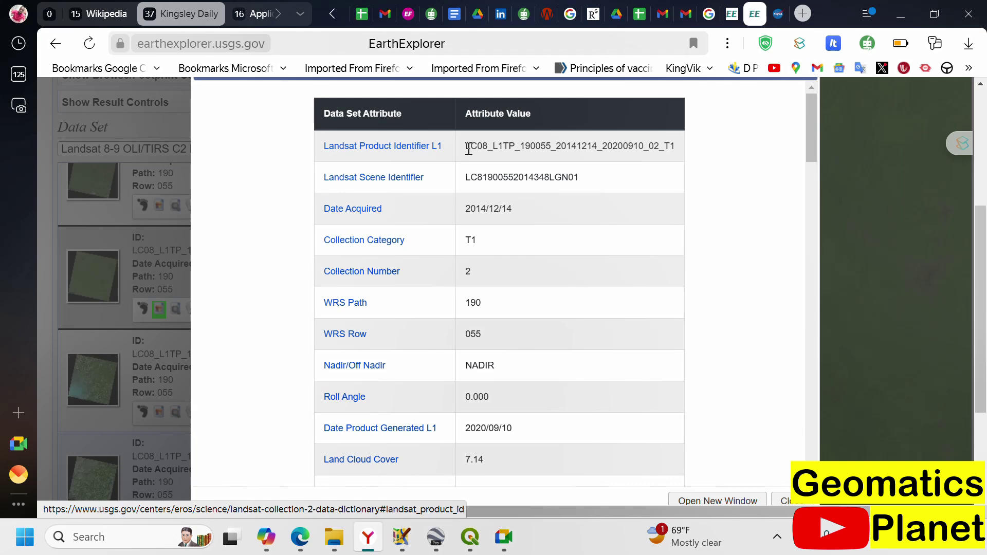
scroll(633, 262, down, 5)
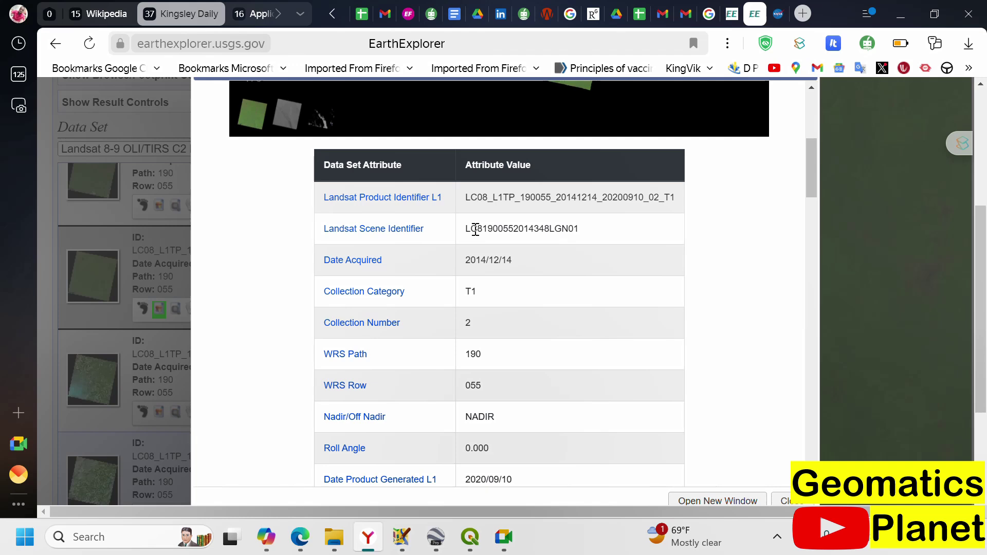
drag(476, 230, 514, 229)
click(503, 228)
drag(534, 229, 516, 229)
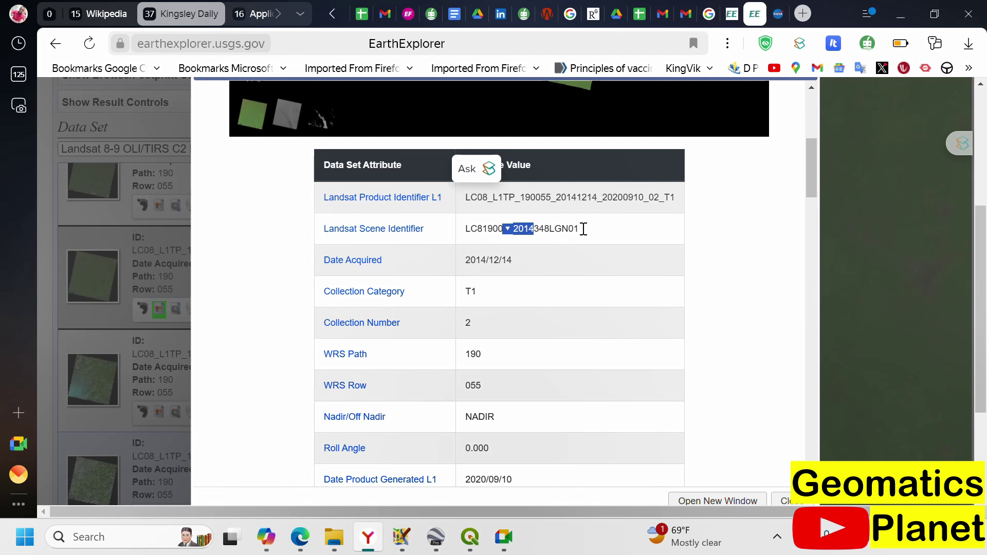
drag(470, 264, 529, 260)
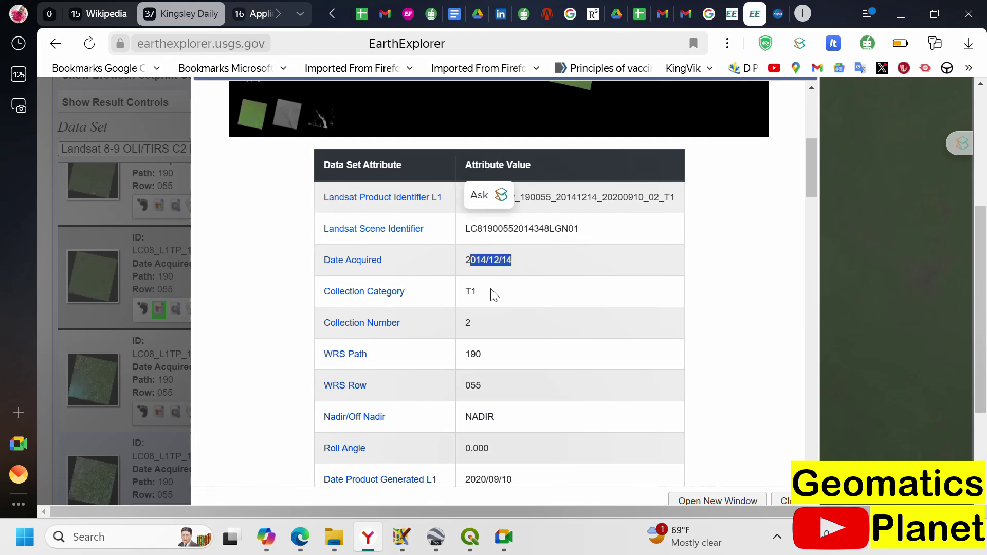
drag(492, 293, 467, 292)
drag(478, 328, 463, 319)
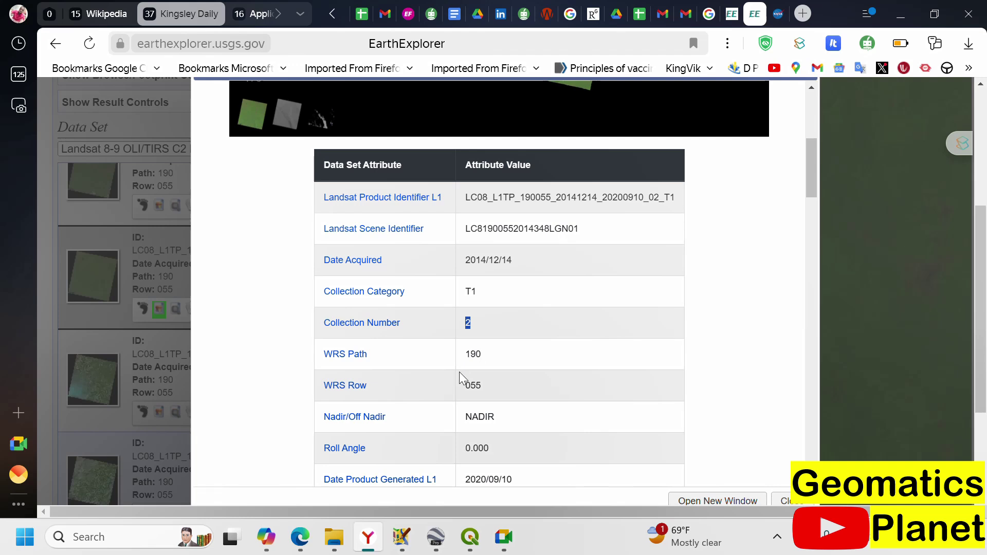
Check the 2014/12/14 scene's nadir setting, product generation date, land cloud cover and day/night indicator in the metadata.
scroll(484, 373, down, 3)
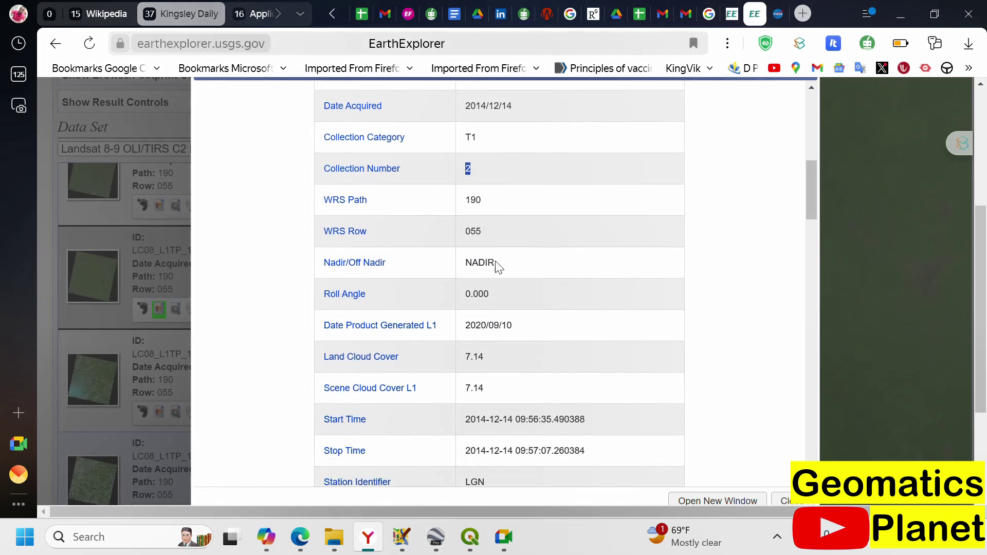
drag(496, 267, 449, 279)
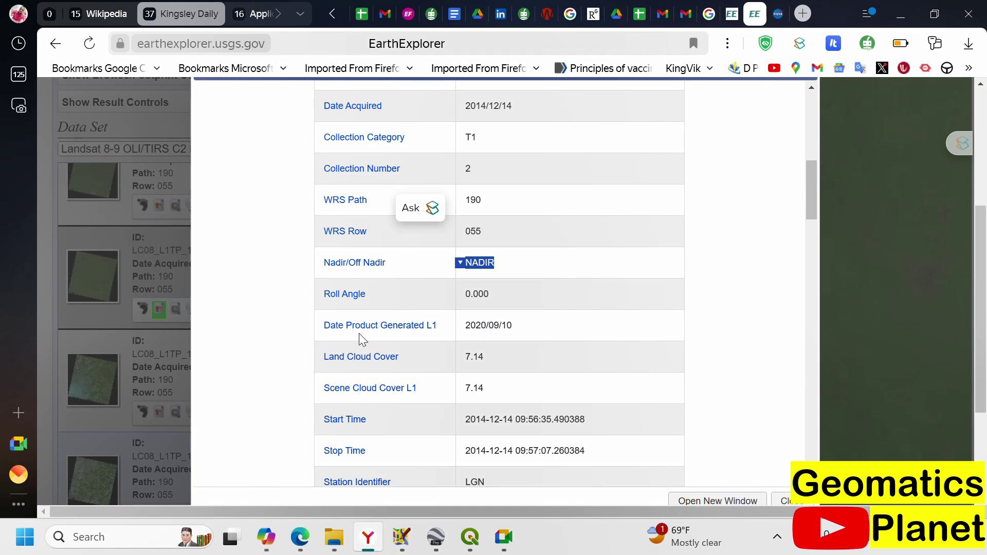
drag(514, 331, 464, 327)
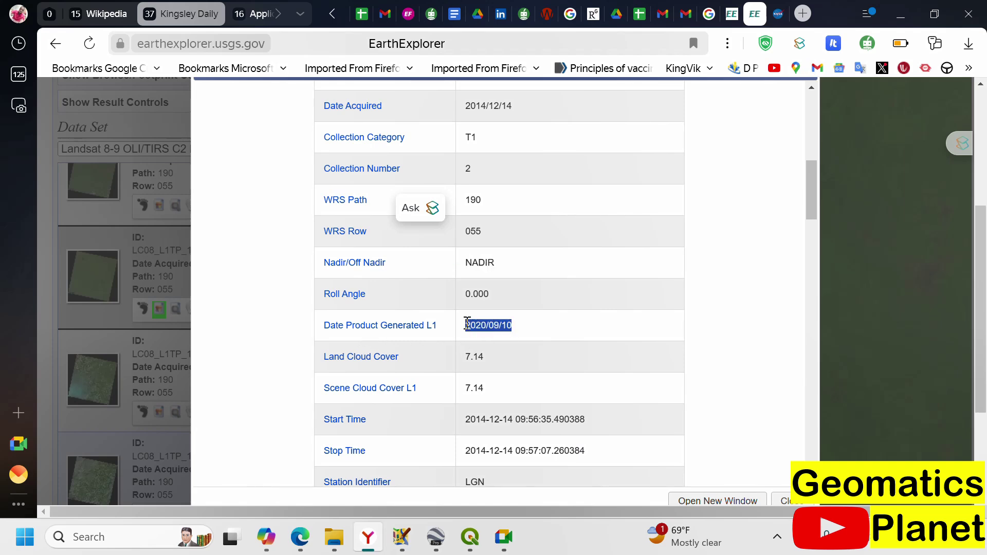
scroll(478, 313, down, 3)
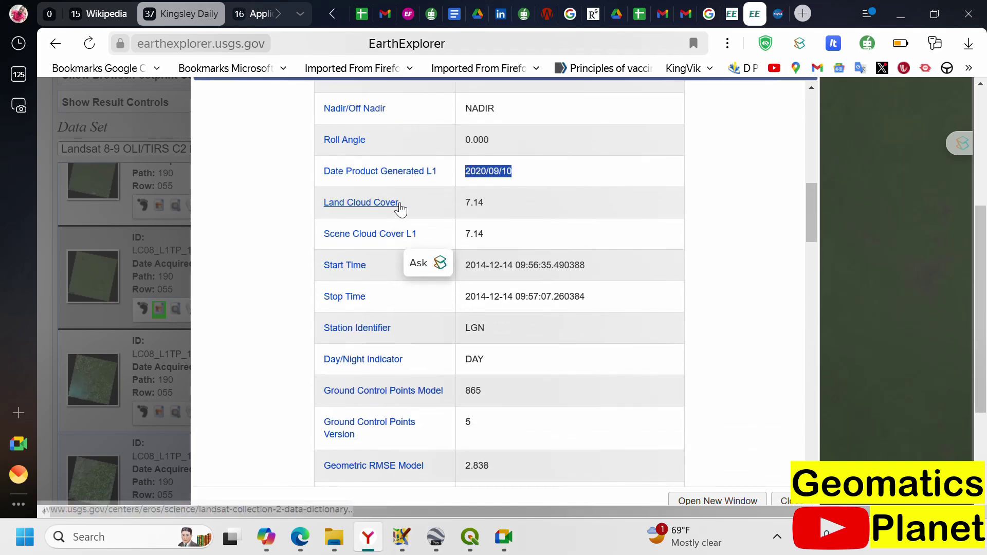
drag(486, 200, 464, 202)
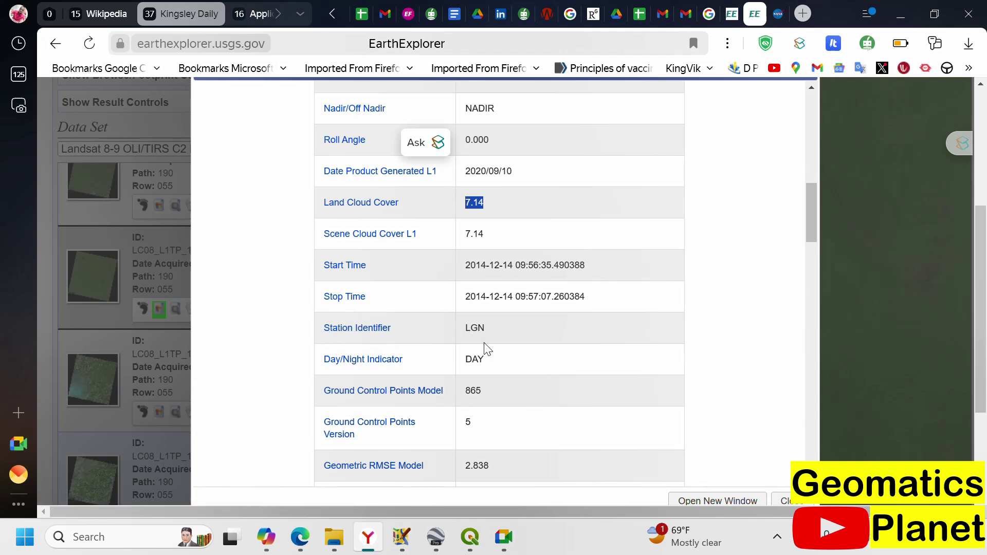
scroll(411, 299, down, 2)
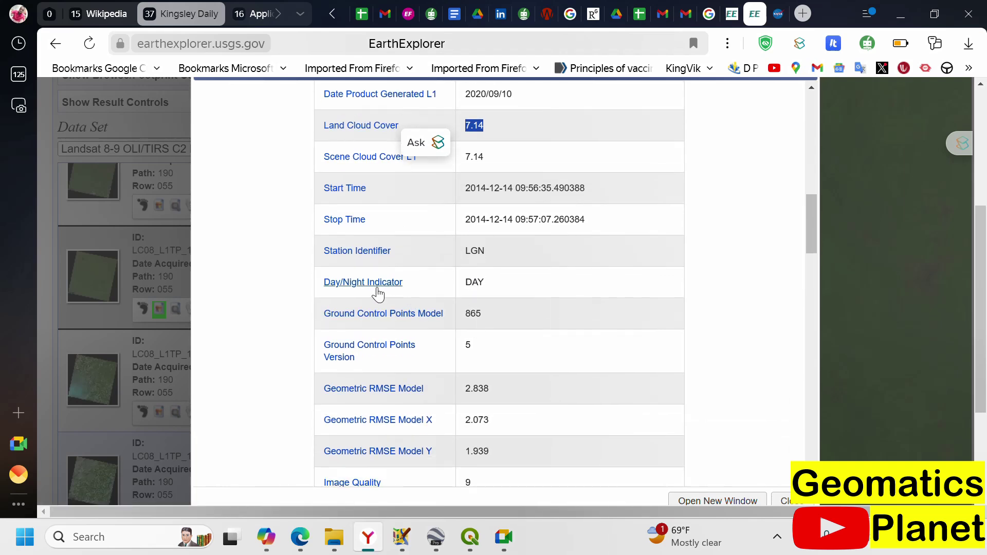
drag(486, 289, 458, 286)
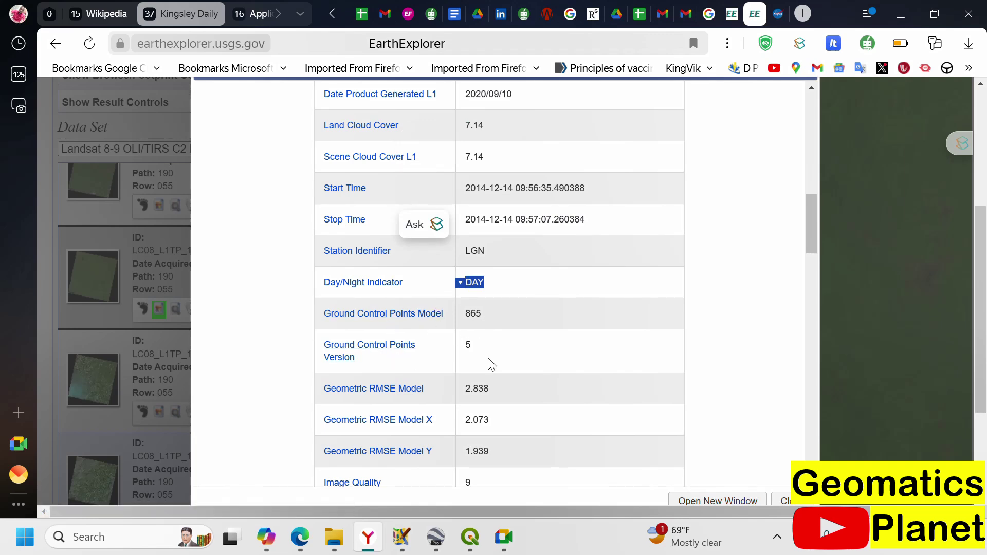
Review the projection, grid cell size and corner coordinate attributes in the 2014/12/14 scene's metadata, and close the full display.
scroll(491, 364, down, 12)
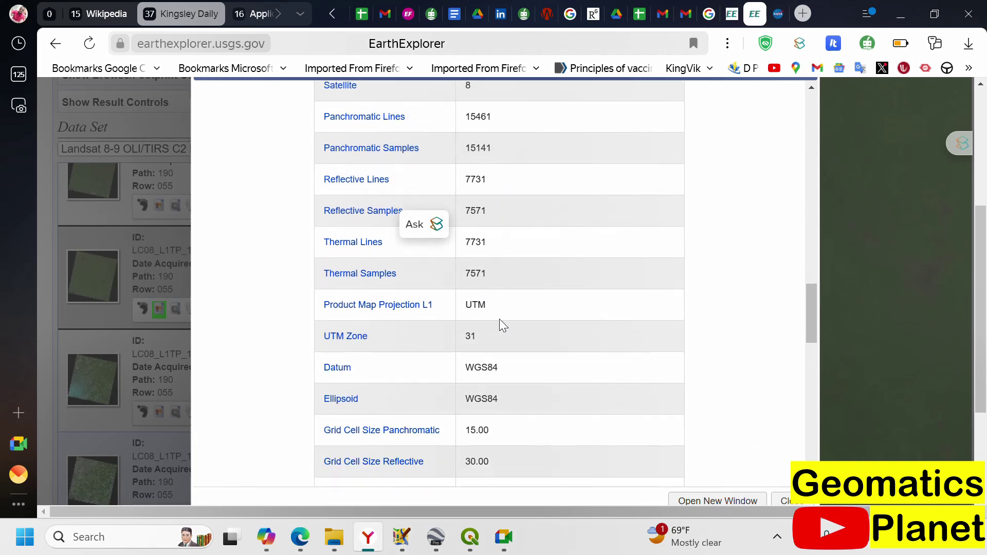
scroll(500, 320, down, 10)
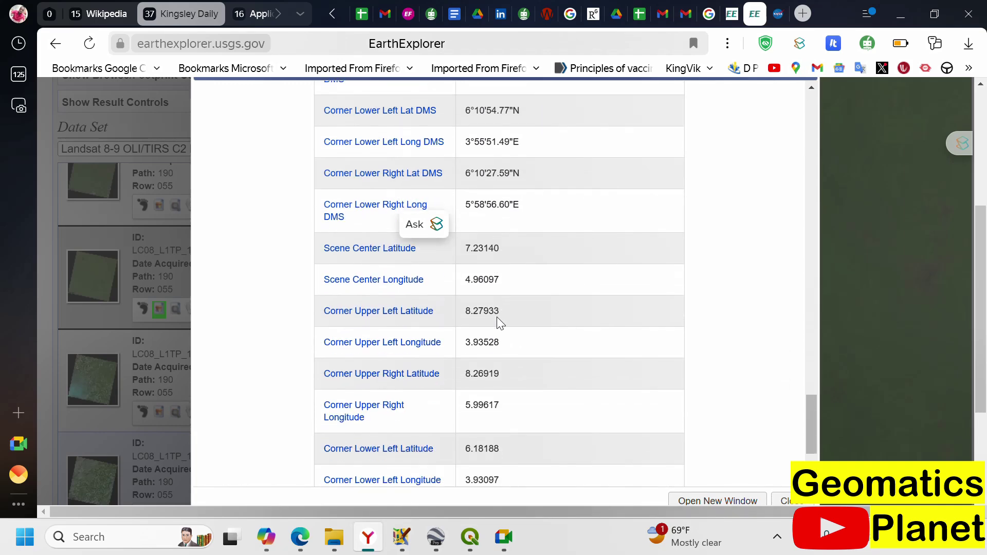
scroll(496, 312, down, 3)
scroll(495, 315, up, 20)
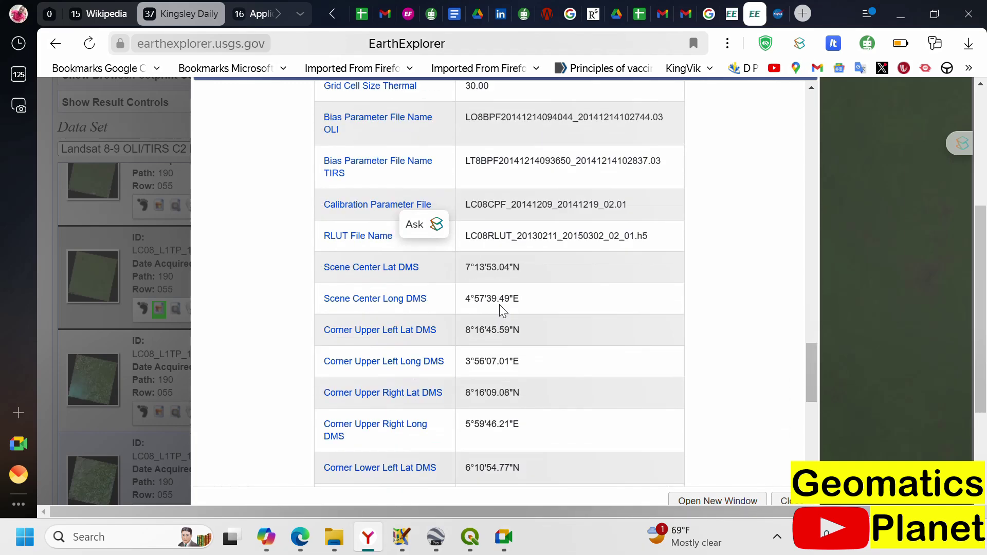
scroll(567, 224, down, 3)
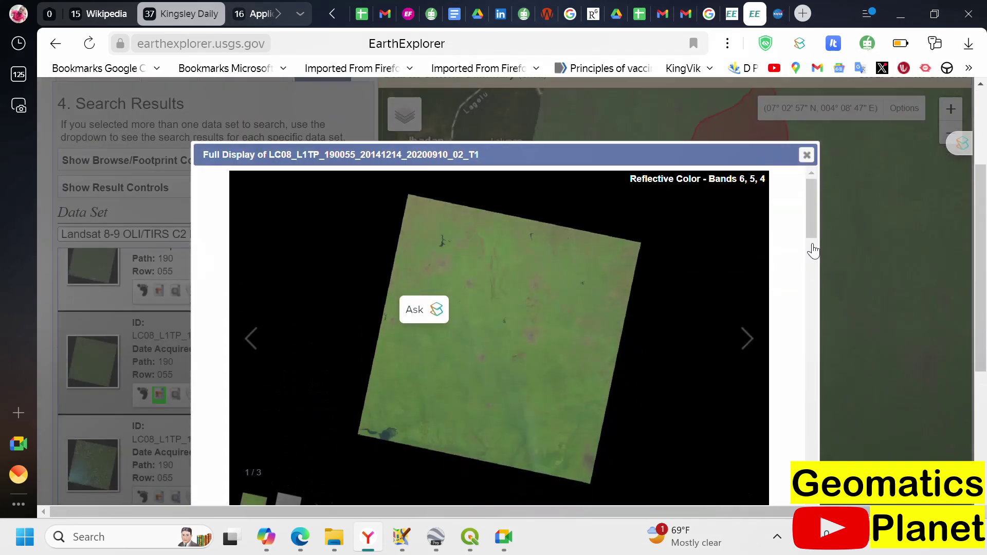
click(808, 157)
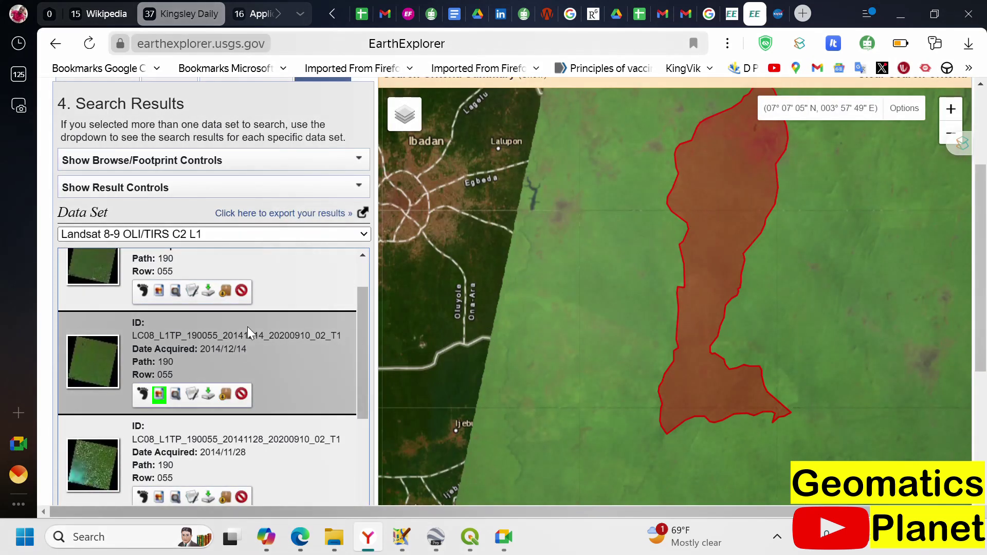
Inspect the 2014/12/14 scene's reflective color, thermal and quality browse images in the full display, and close it.
click(177, 394)
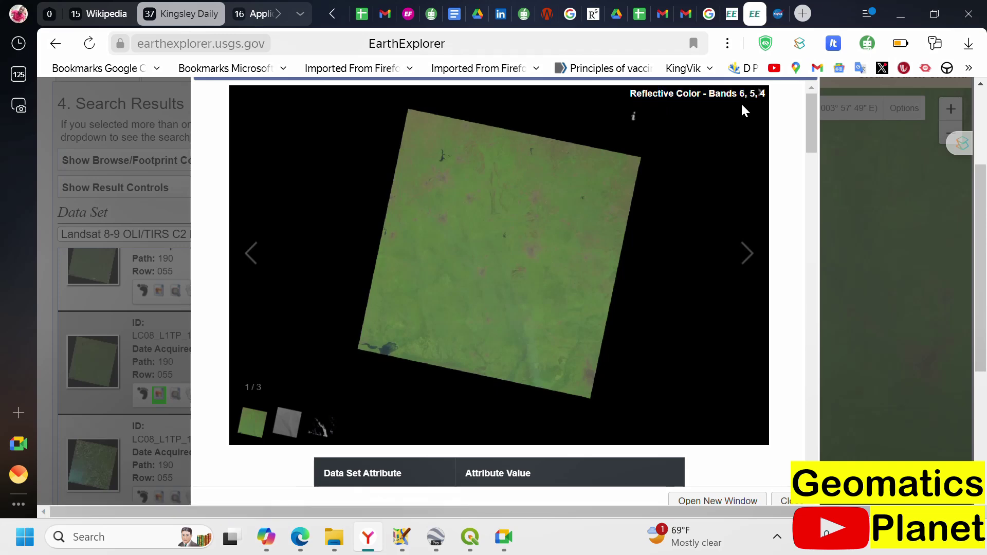
click(749, 255)
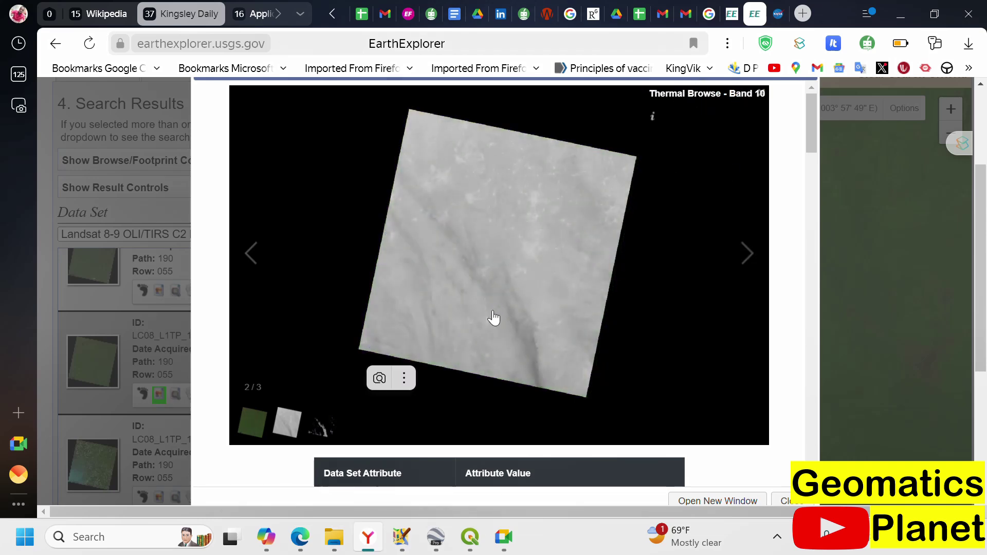
click(745, 255)
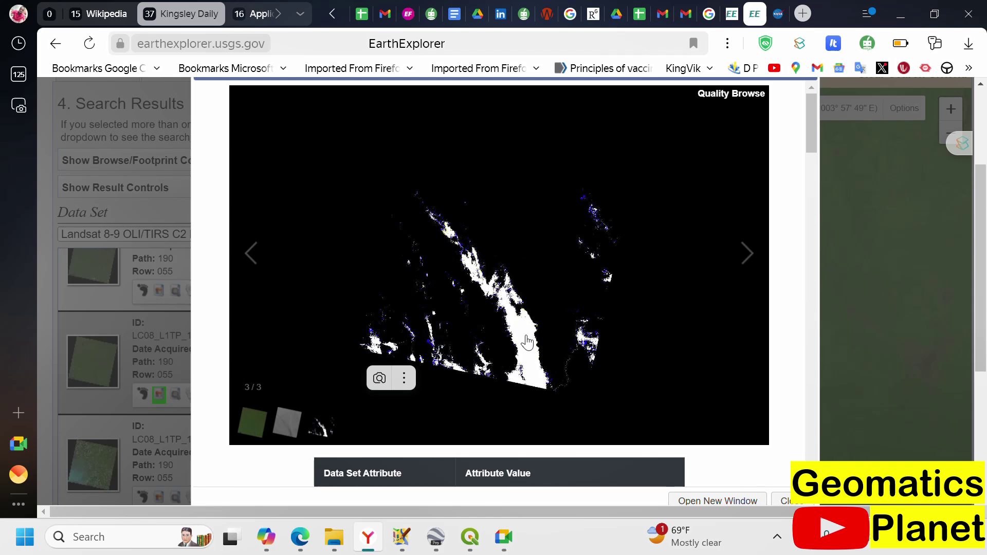
click(746, 260)
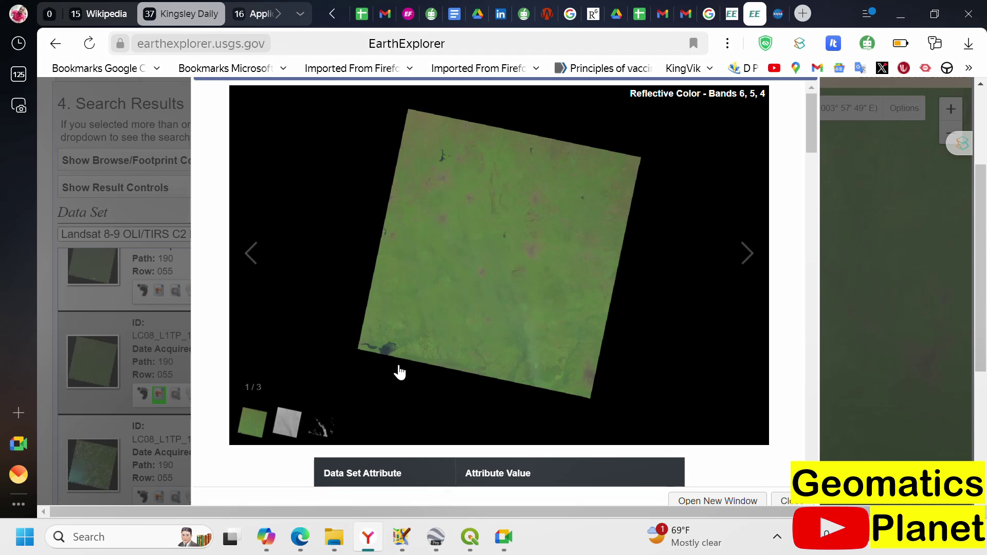
scroll(520, 273, up, 3)
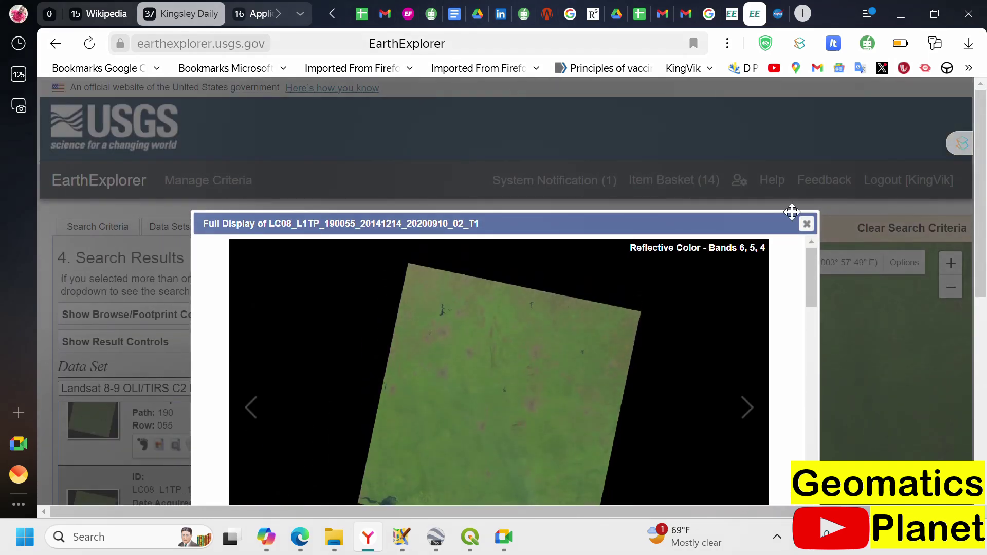
click(806, 224)
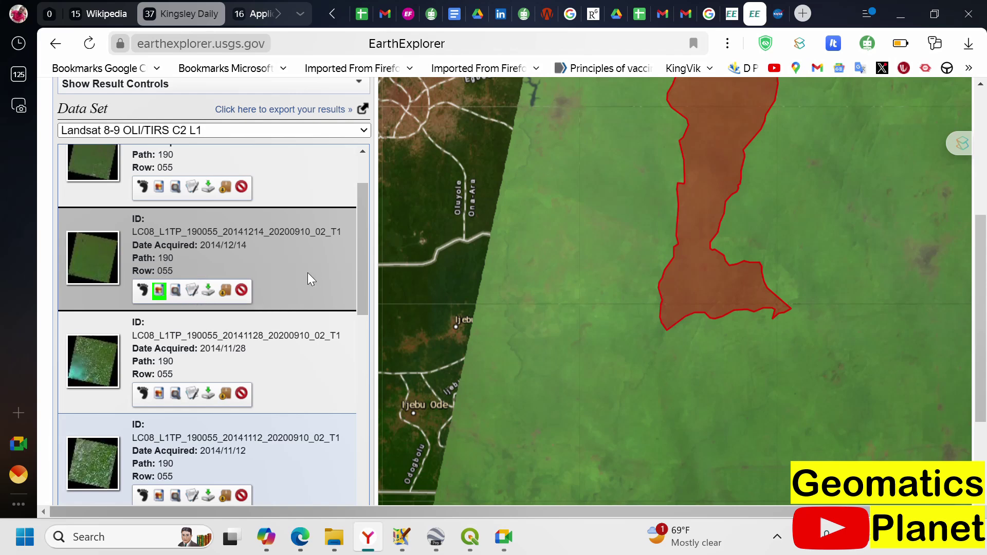
Open the 2014/12/14 scene's Landsat Collection 2 Level-1 Product Bundle download options and review the individually available files.
click(208, 291)
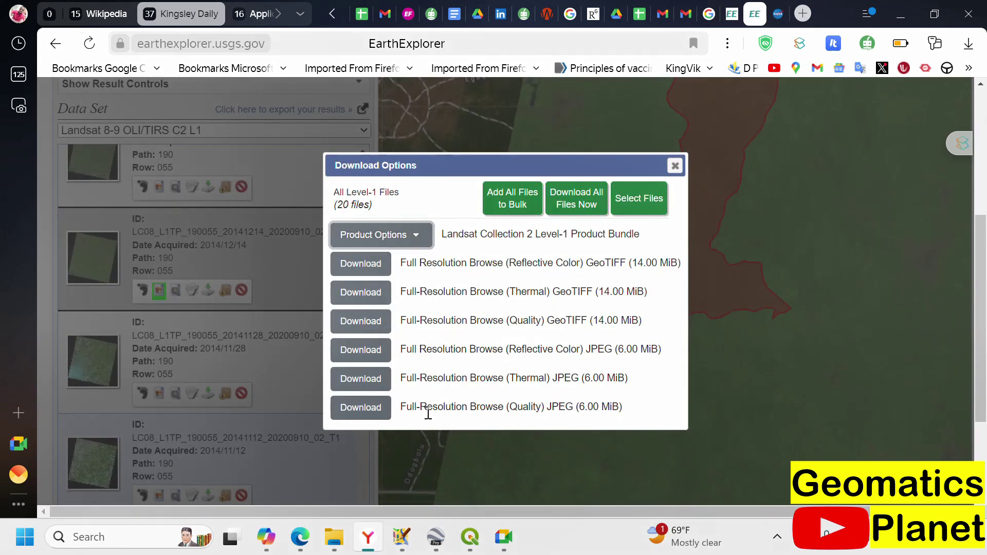
click(416, 235)
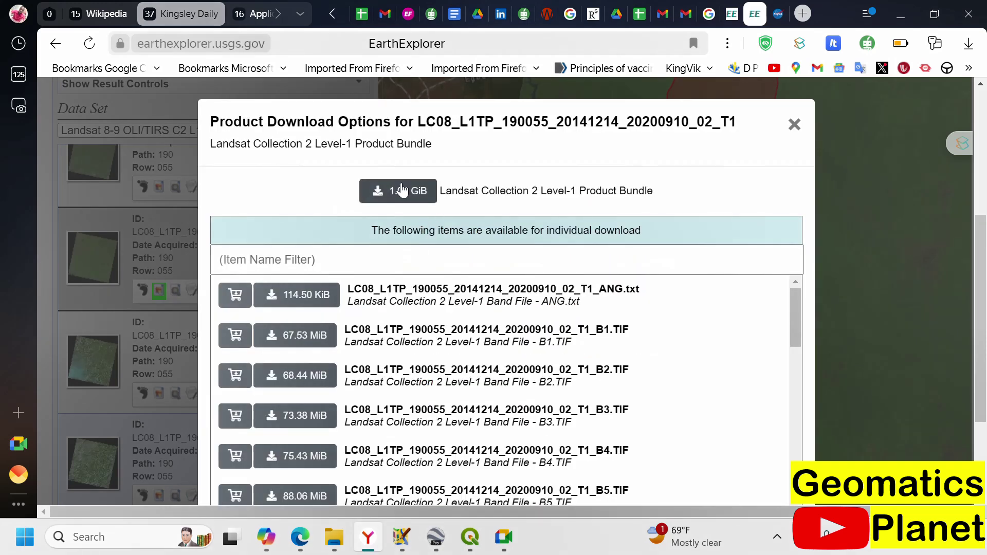
scroll(403, 191, down, 2)
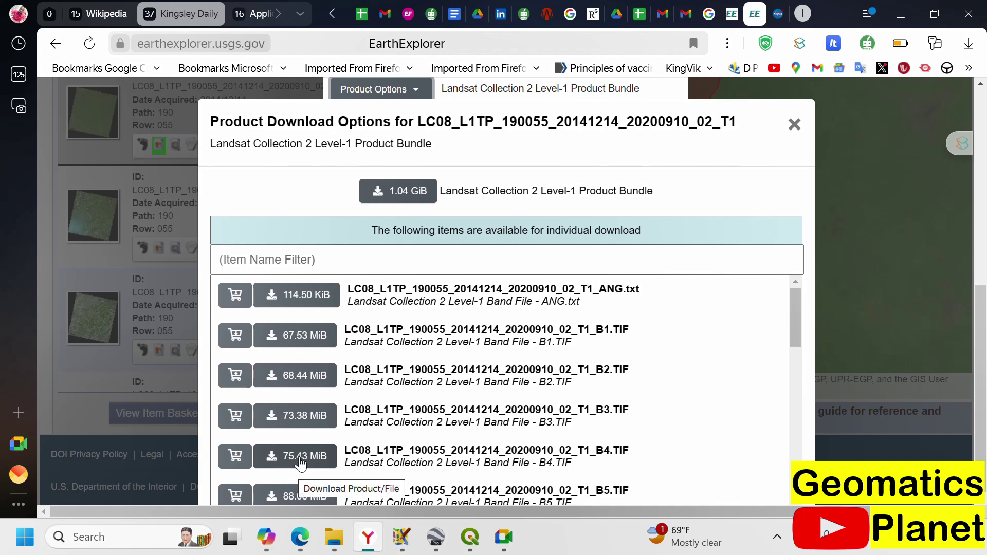
scroll(545, 411, down, 2)
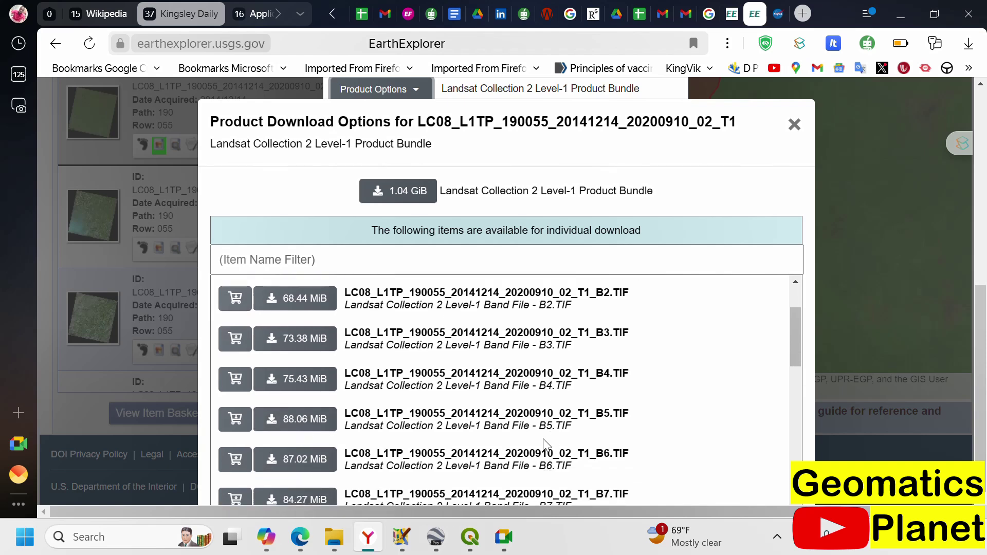
scroll(545, 447, down, 5)
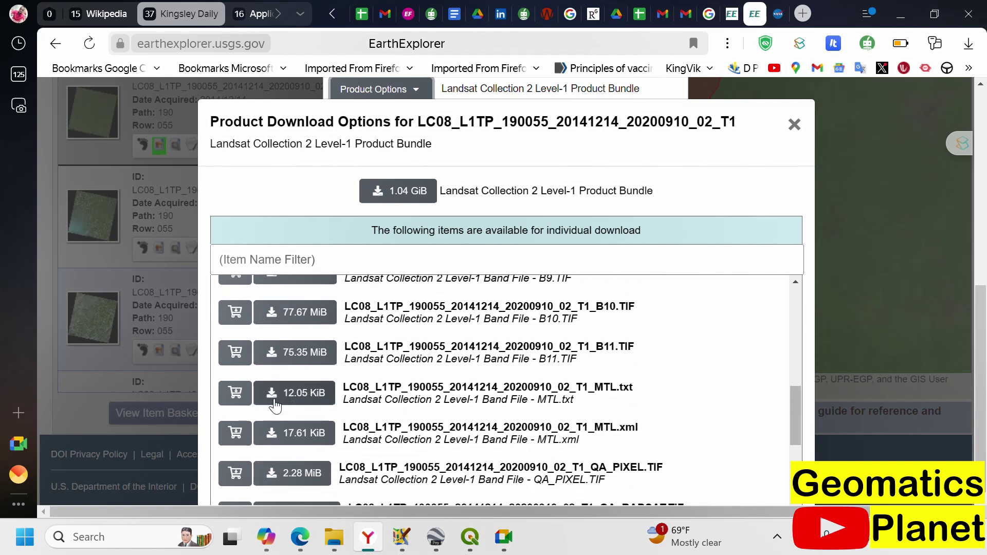
scroll(441, 368, up, 2)
scroll(442, 365, up, 2)
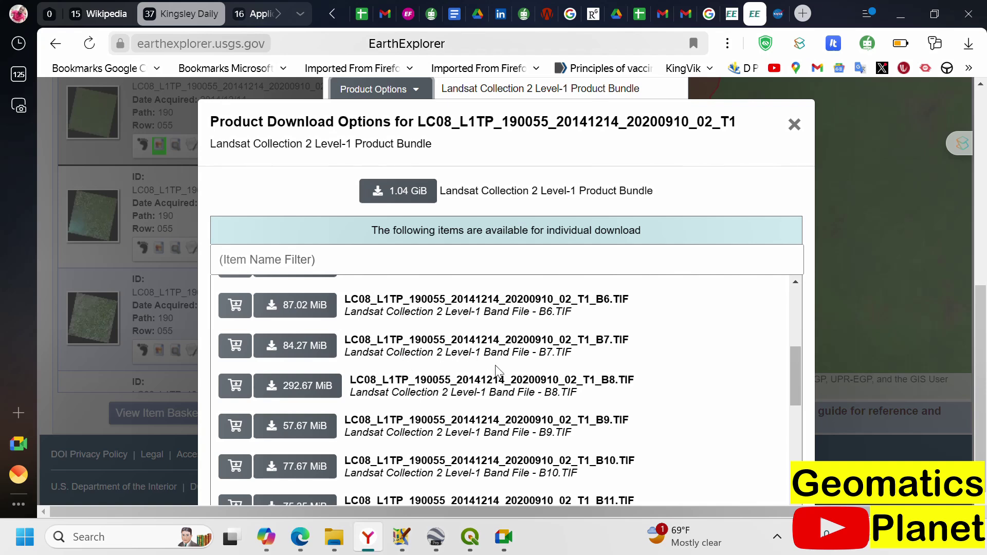
scroll(369, 355, up, 4)
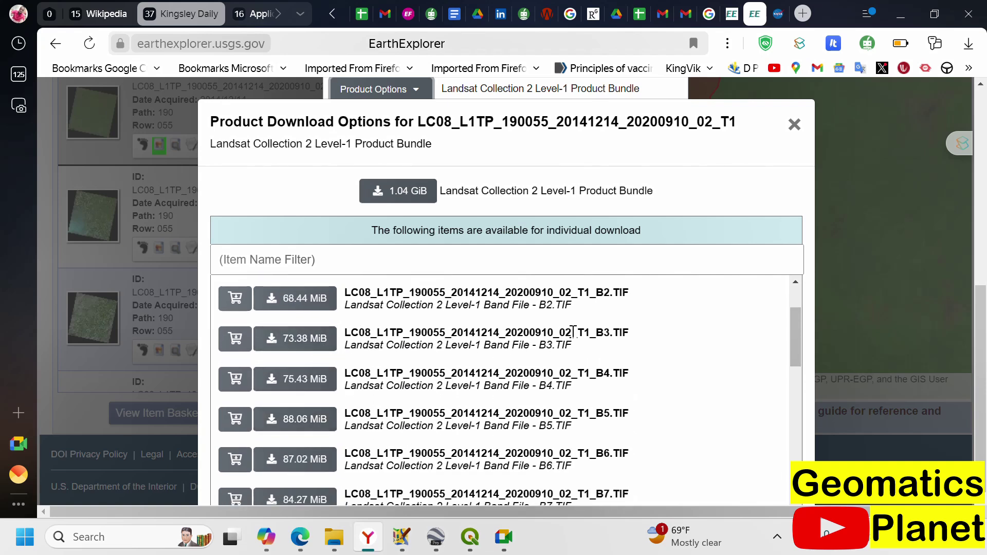
Check the individual band files such as B3 and B4, and download the complete Landsat Collection 2 Level-1 Product Bundle.
drag(597, 332, 621, 333)
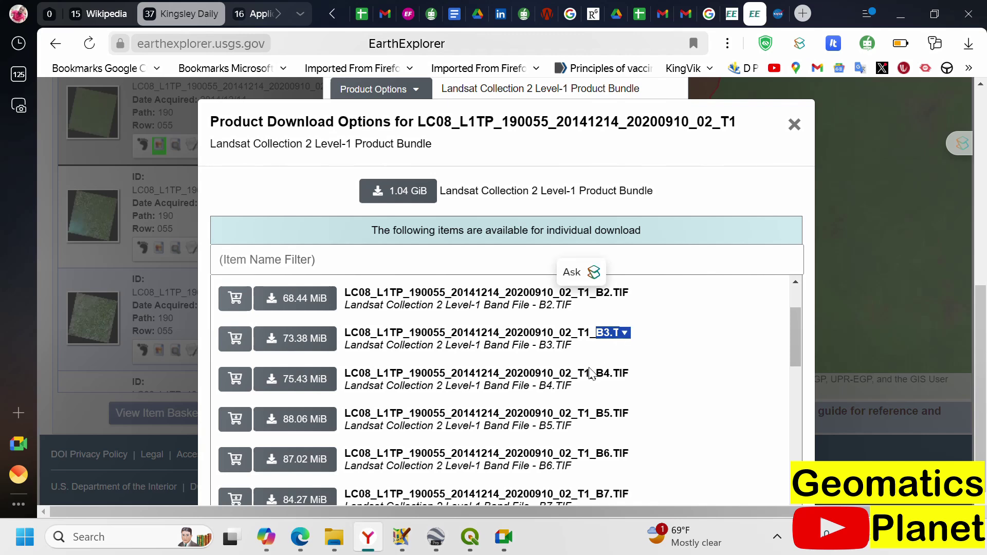
drag(591, 372, 611, 370)
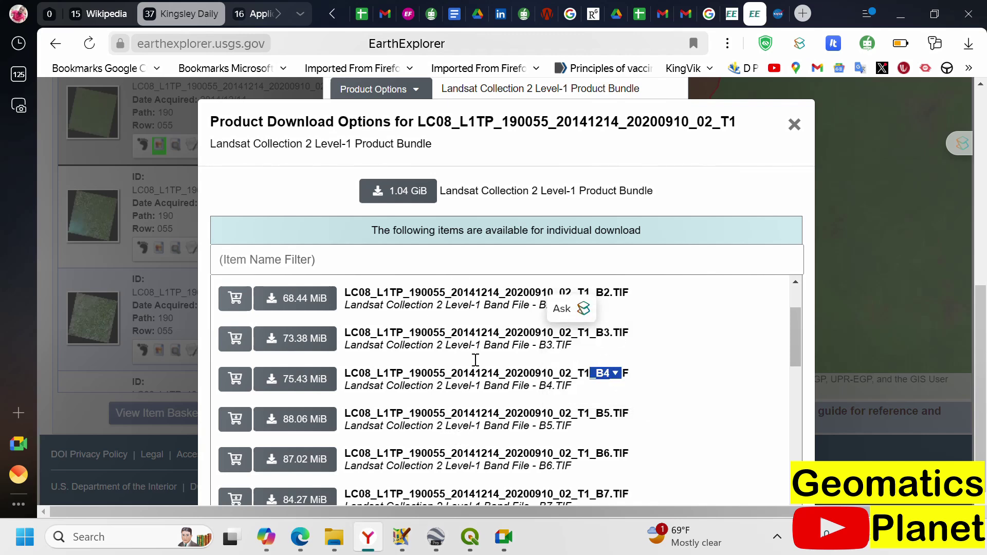
scroll(509, 417, down, 2)
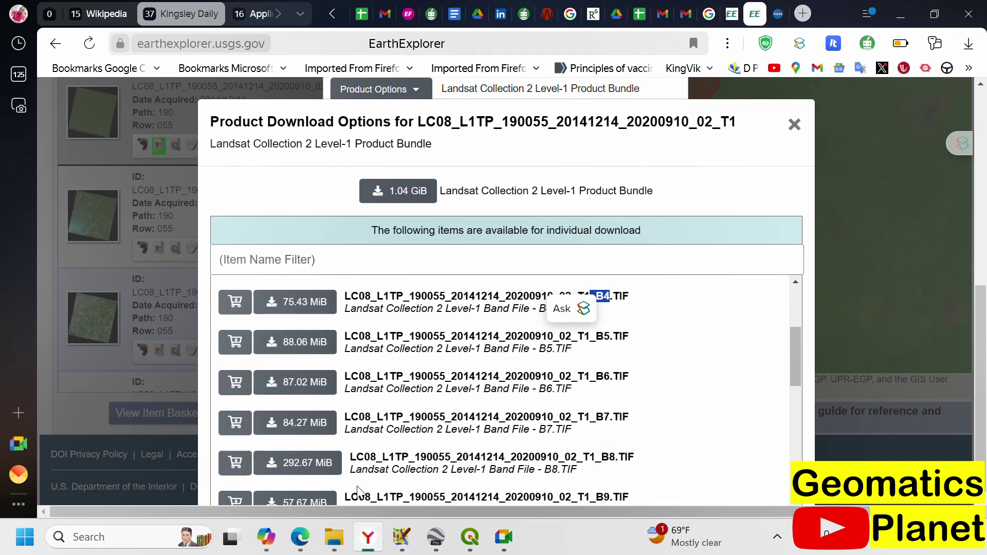
scroll(458, 316, up, 3)
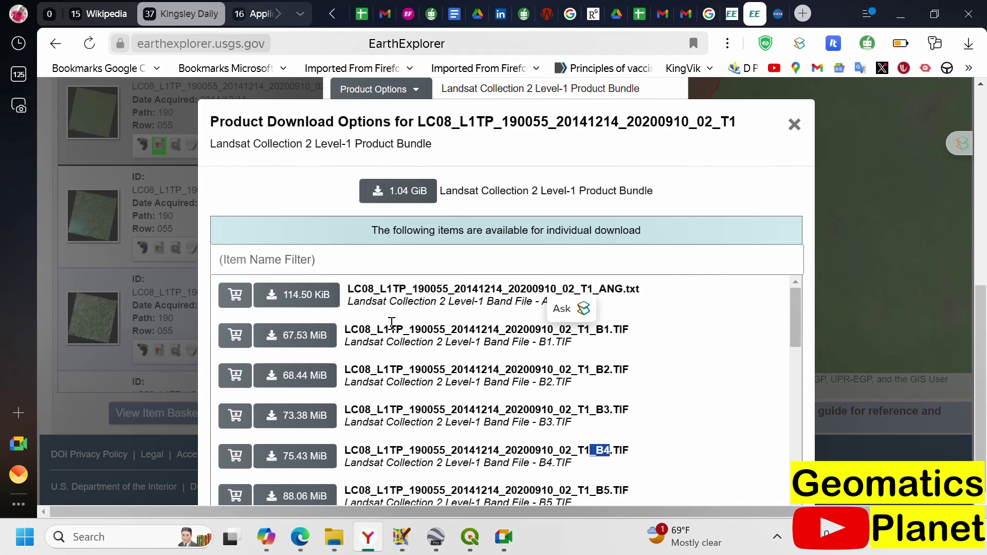
click(379, 200)
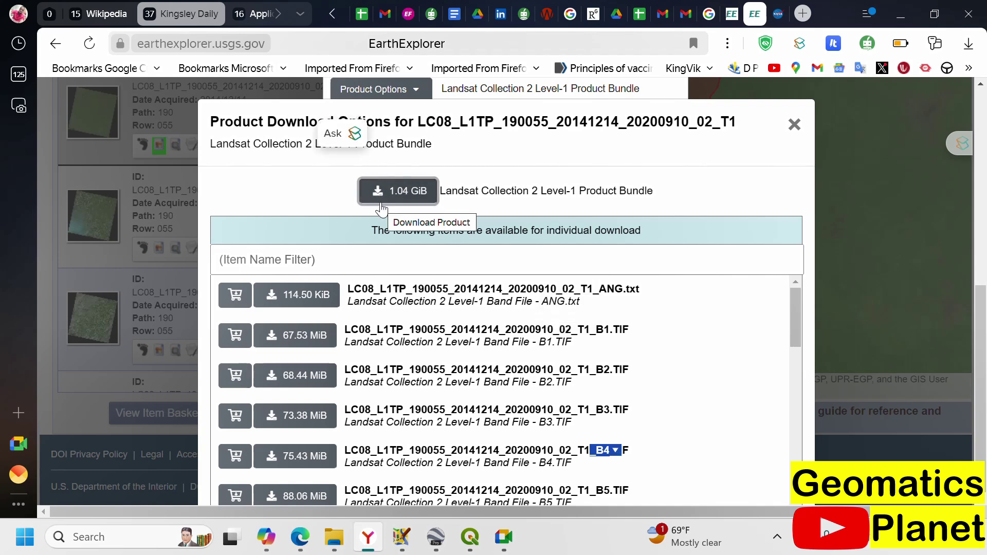
Download the 1.04 GiB Level-1 product bundle for the 2014/12/14 scene and close its download options.
click(383, 203)
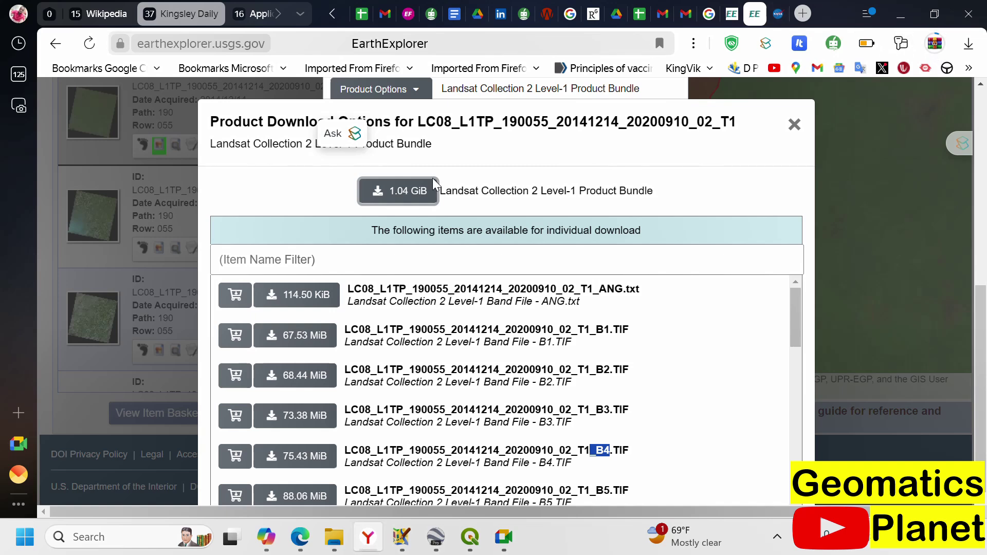
click(795, 125)
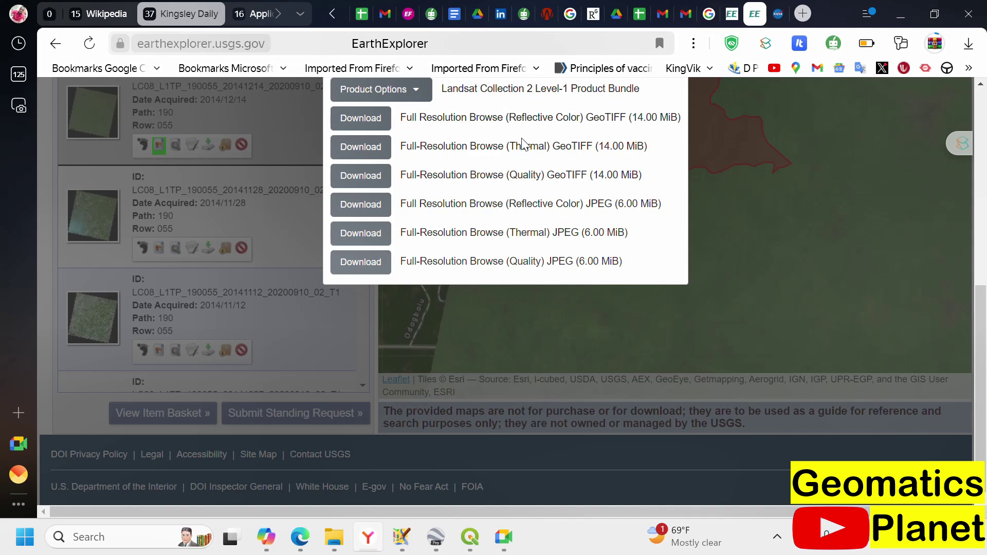
scroll(733, 208, up, 1)
scroll(733, 207, up, 5)
click(675, 251)
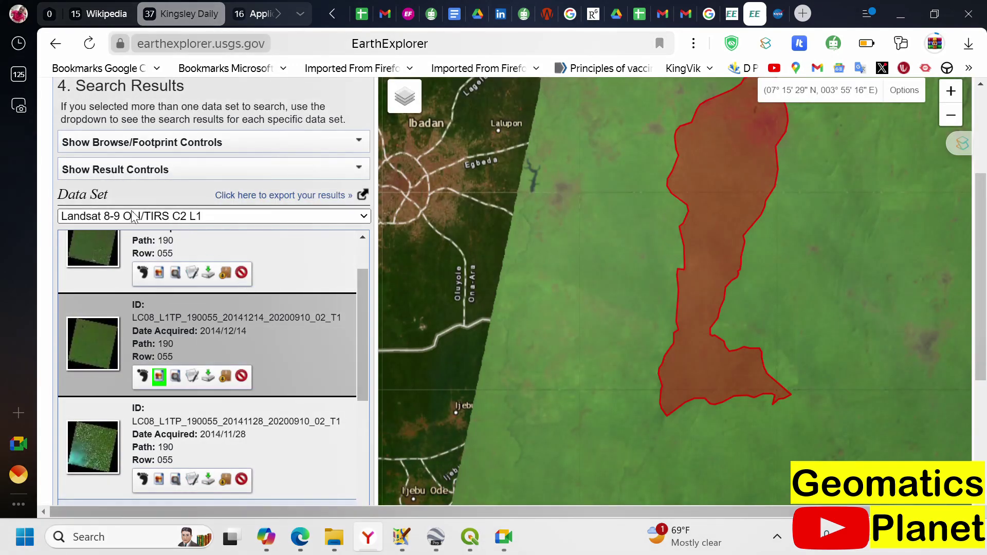
Return to the search criteria and set the search date range from 08/01/2024 to 12/31/2024.
scroll(109, 181, up, 4)
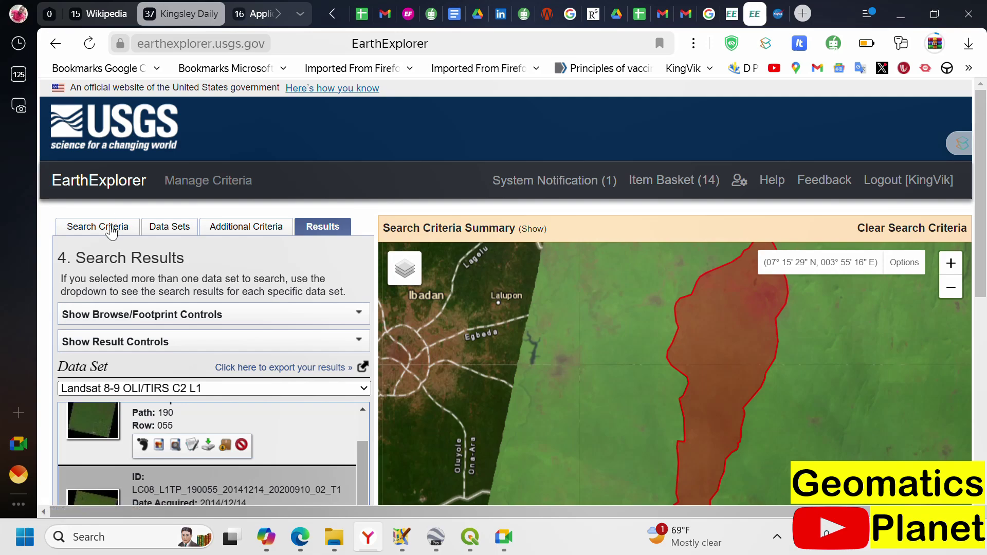
click(118, 231)
scroll(55, 230, down, 15)
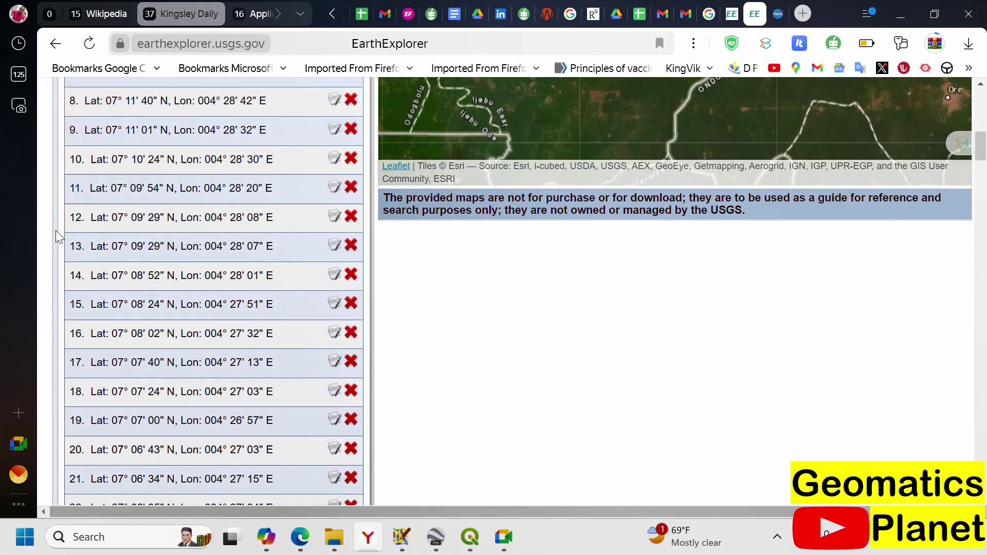
scroll(50, 250, down, 20)
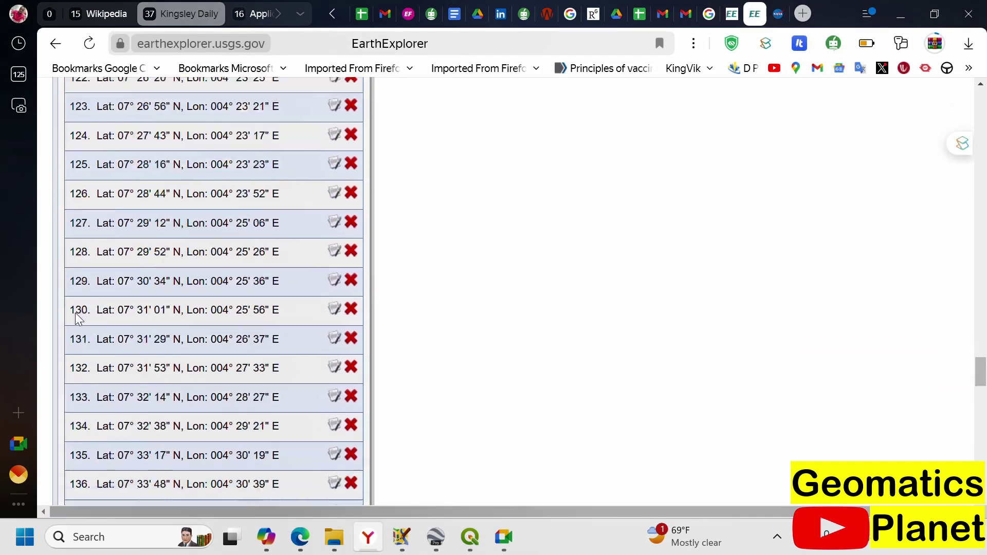
scroll(99, 377, down, 15)
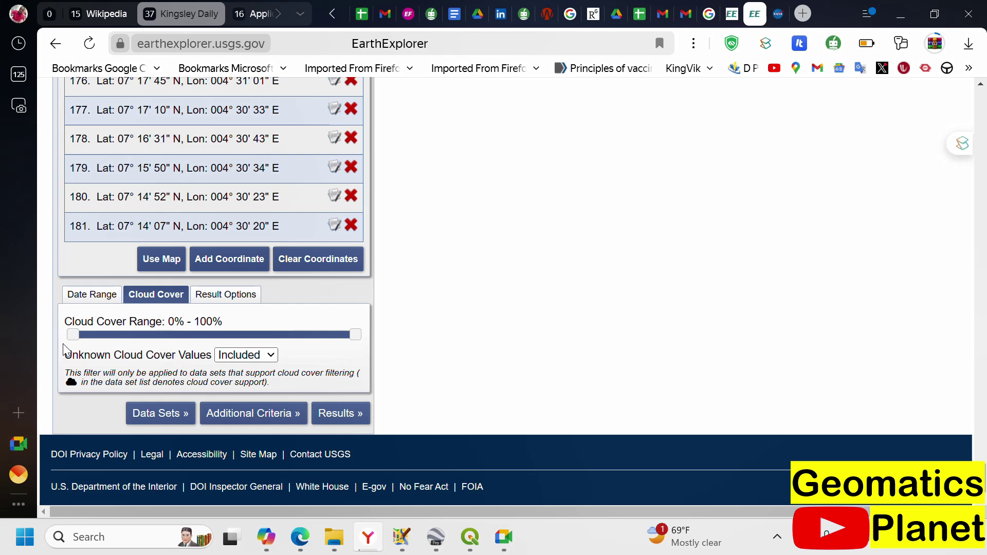
scroll(84, 326, up, 13)
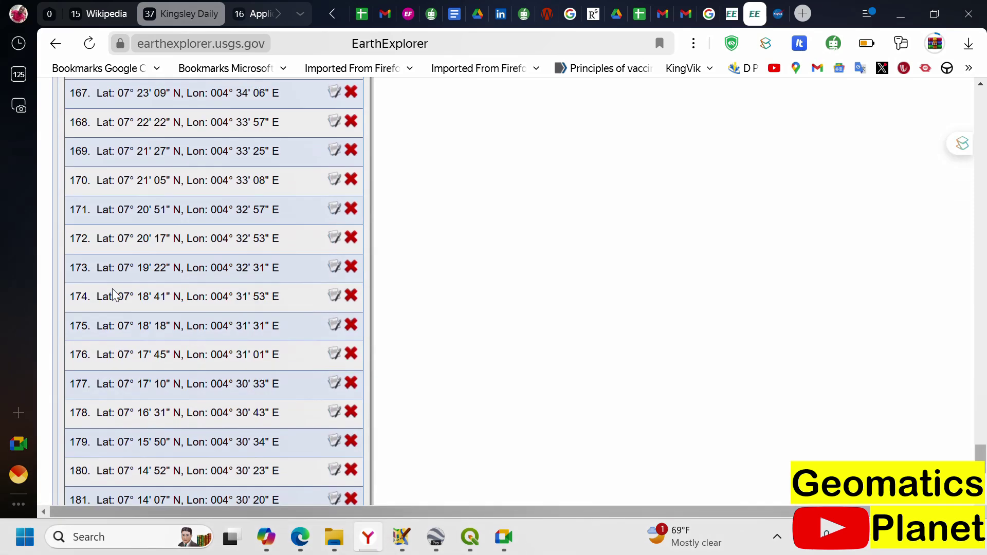
scroll(112, 264, up, 3)
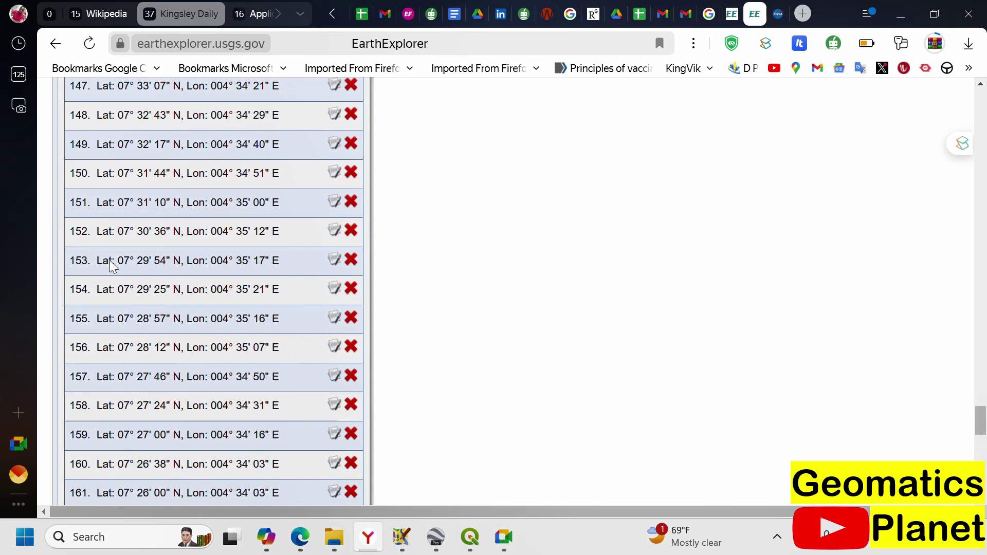
scroll(112, 264, down, 15)
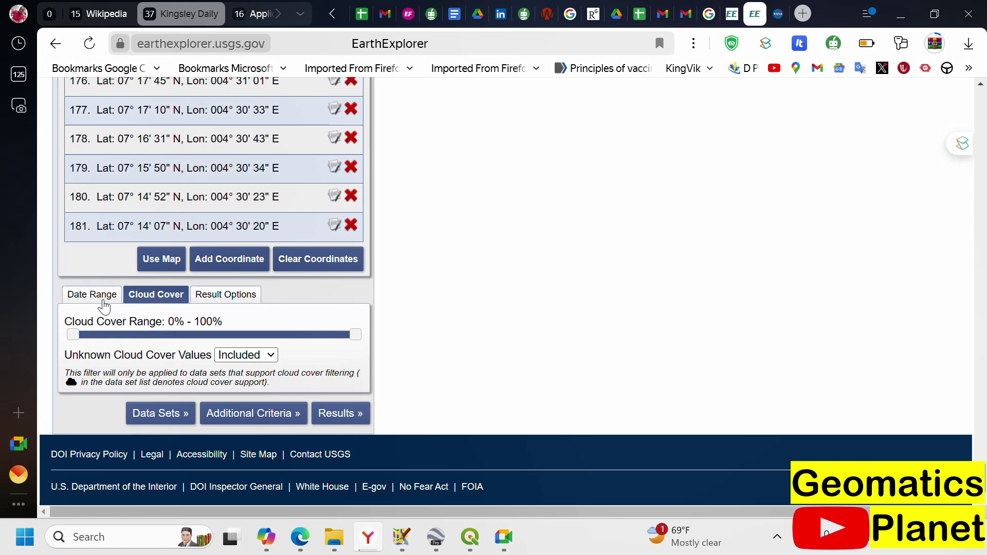
click(103, 295)
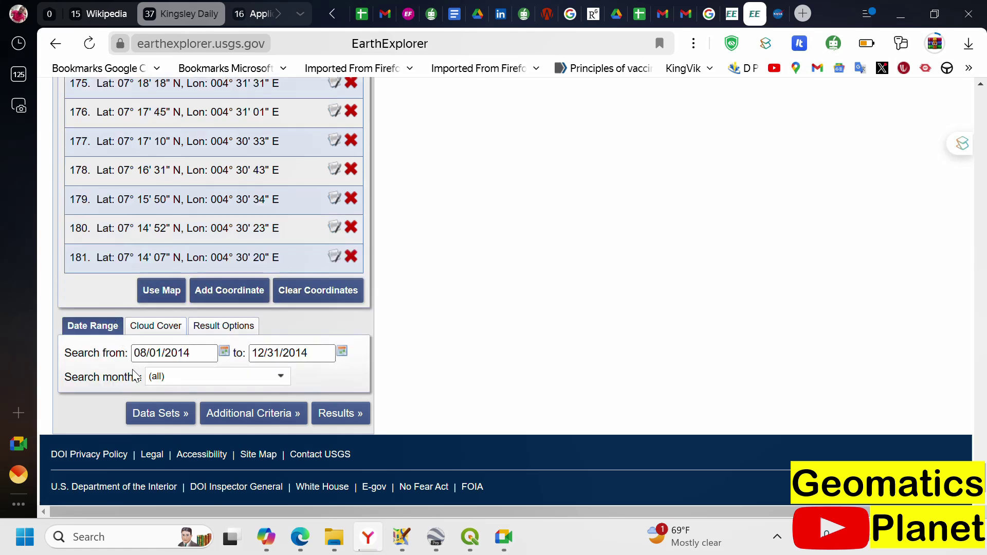
click(315, 354)
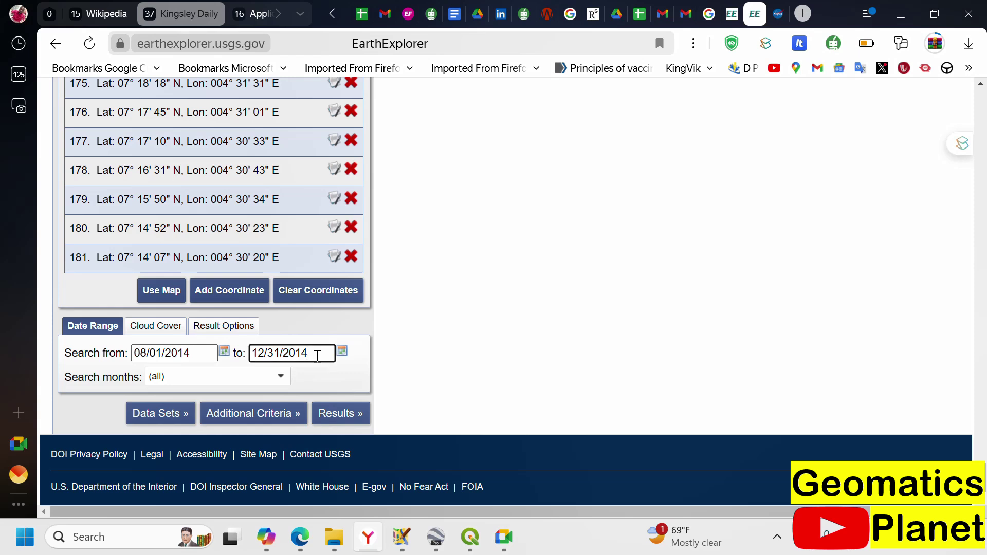
key(BackSpace)
key(BackSpace)
text(25)
click(206, 352)
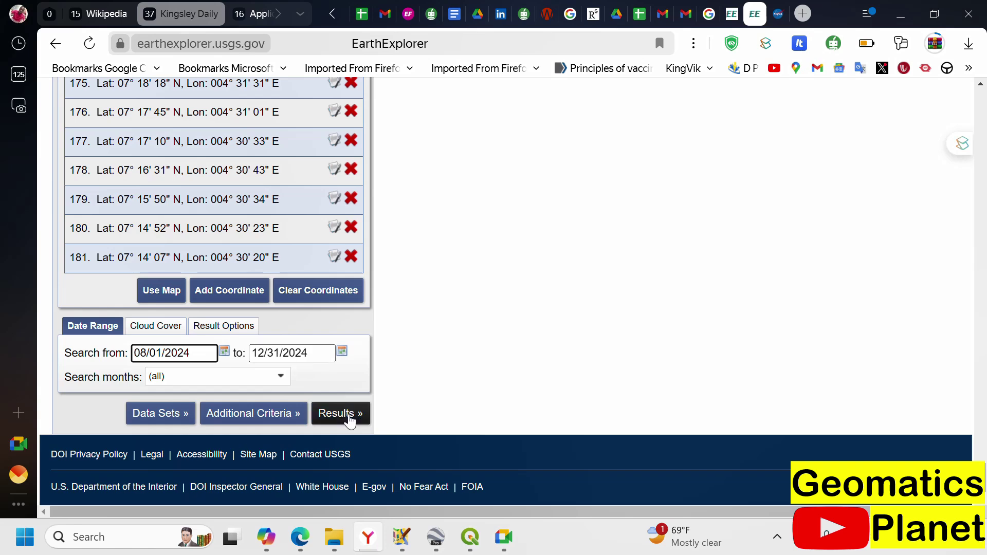
Run the search with the new dates and show the results for the Landsat 8-9 OLI/TIRS C2 L1 data set.
click(334, 413)
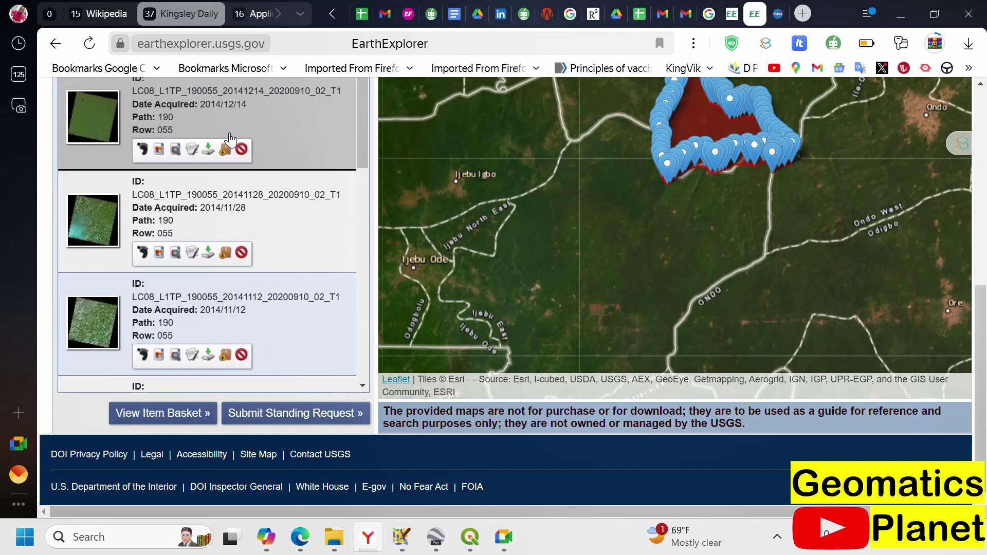
scroll(236, 147, up, 5)
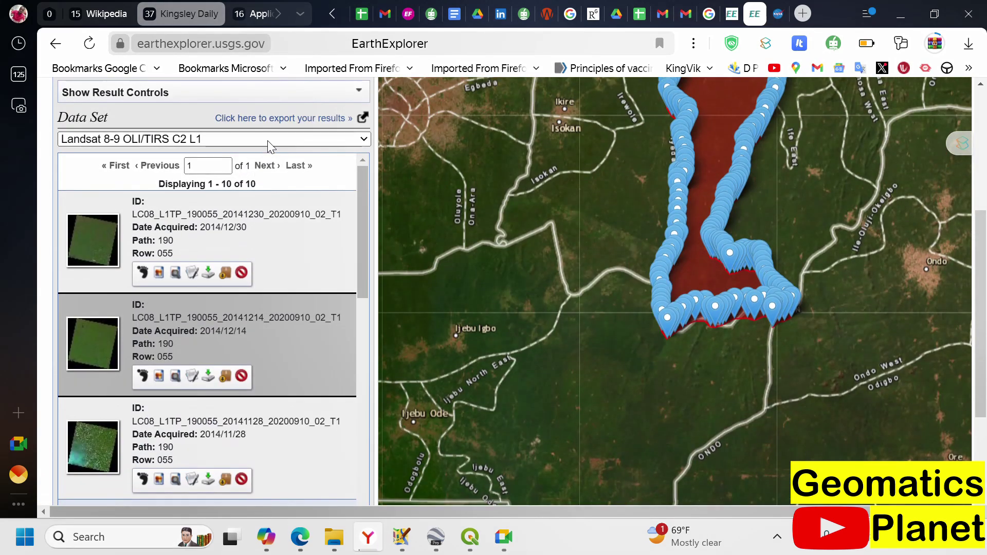
click(267, 139)
click(255, 167)
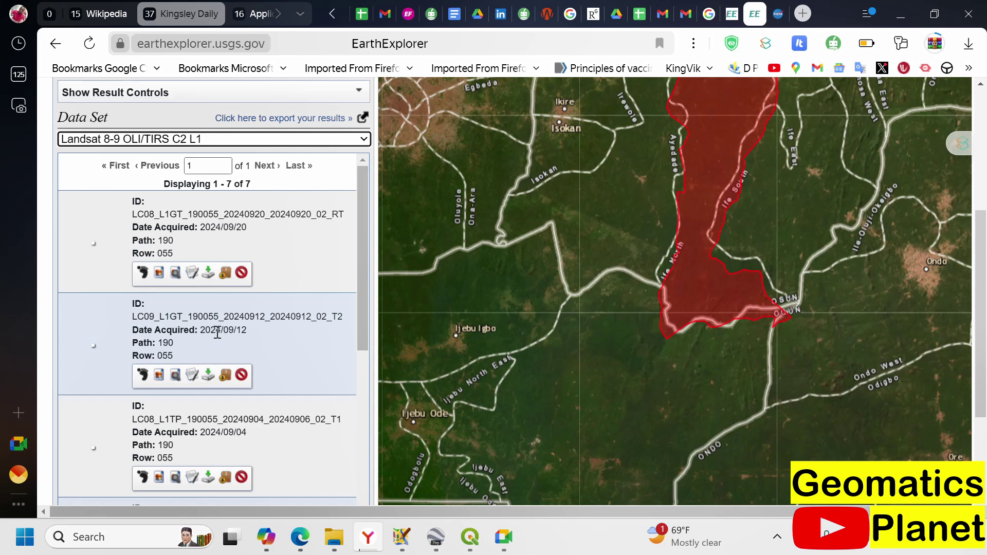
Check the 2024/09/20 scene's footprint on the map, hide it again, and look through the listed Level-1 scenes.
click(143, 274)
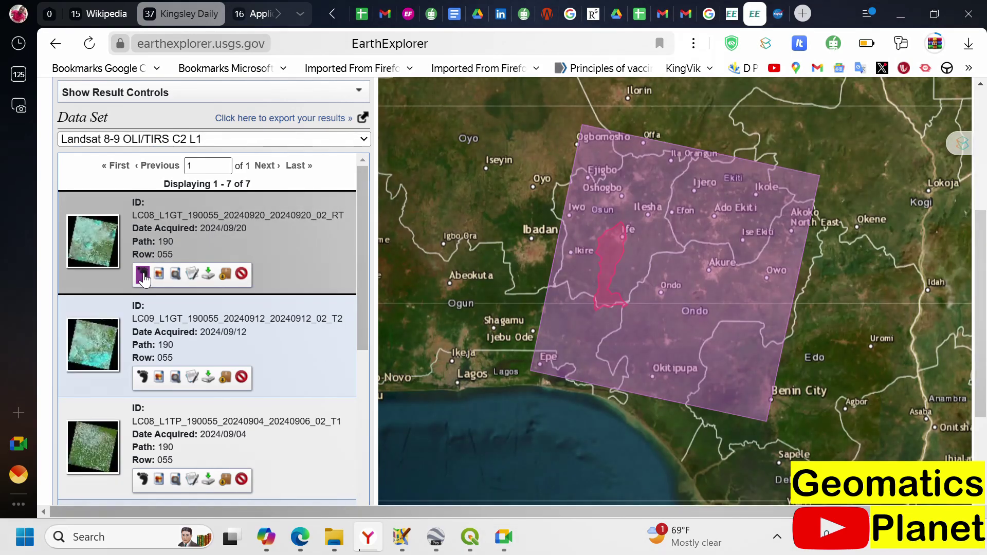
click(143, 275)
scroll(192, 297, down, 6)
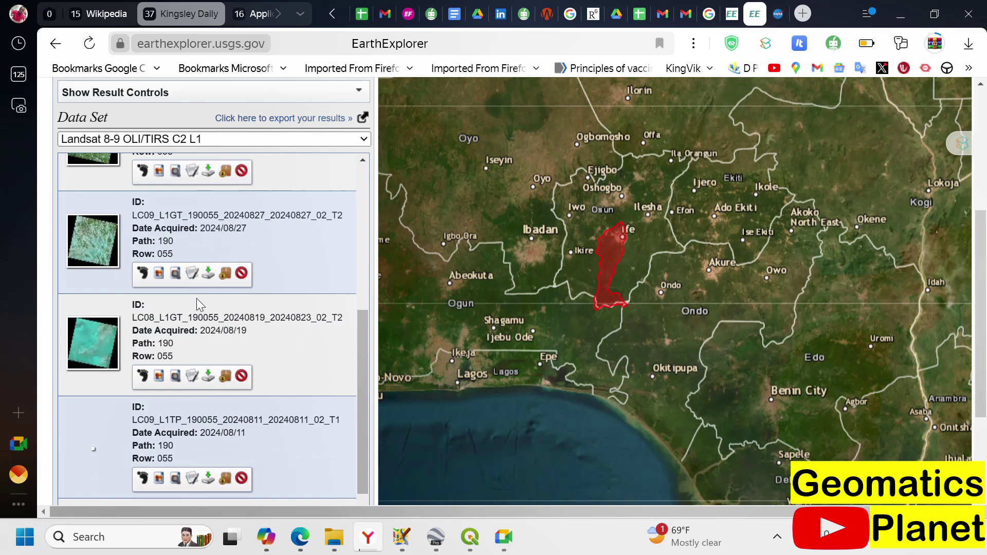
scroll(196, 298, down, 1)
scroll(208, 354, up, 10)
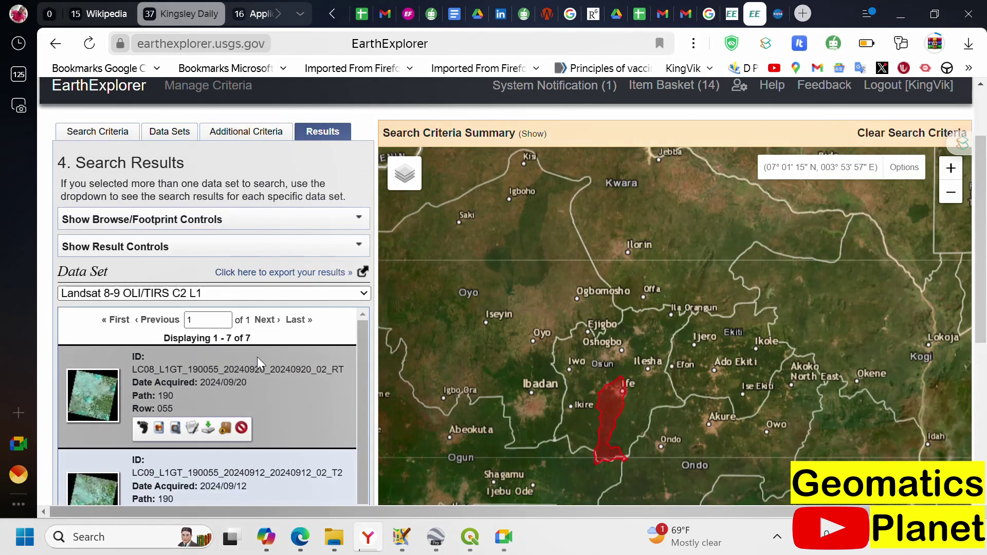
scroll(259, 354, down, 1)
scroll(245, 348, up, 2)
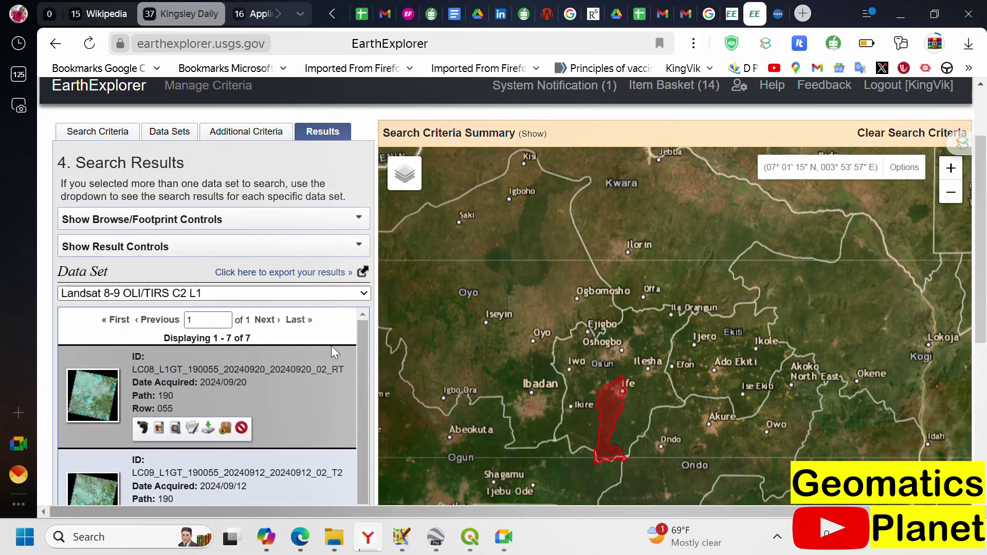
Switch the results to the Landsat 8-9 OLI/TIRS C2 L2 data set and examine its scene thumbnails for cloud cover.
click(337, 294)
click(308, 320)
scroll(154, 247, down, 3)
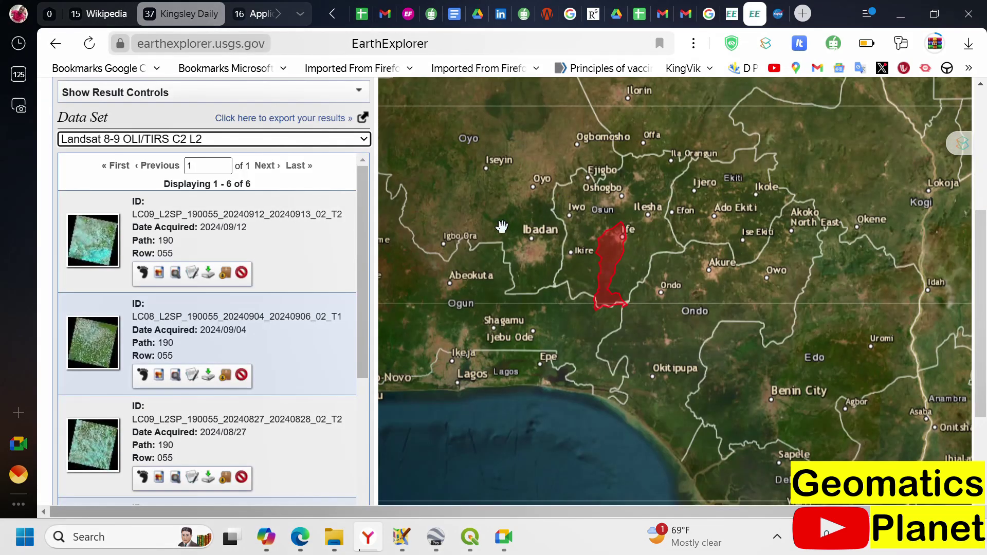
scroll(211, 315, down, 2)
scroll(210, 314, down, 5)
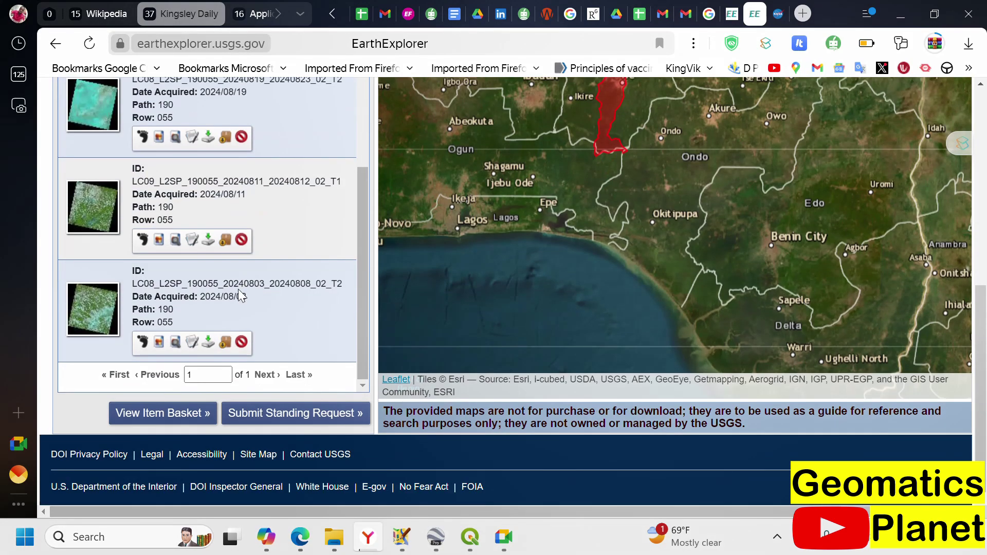
scroll(239, 292, up, 5)
scroll(231, 275, up, 5)
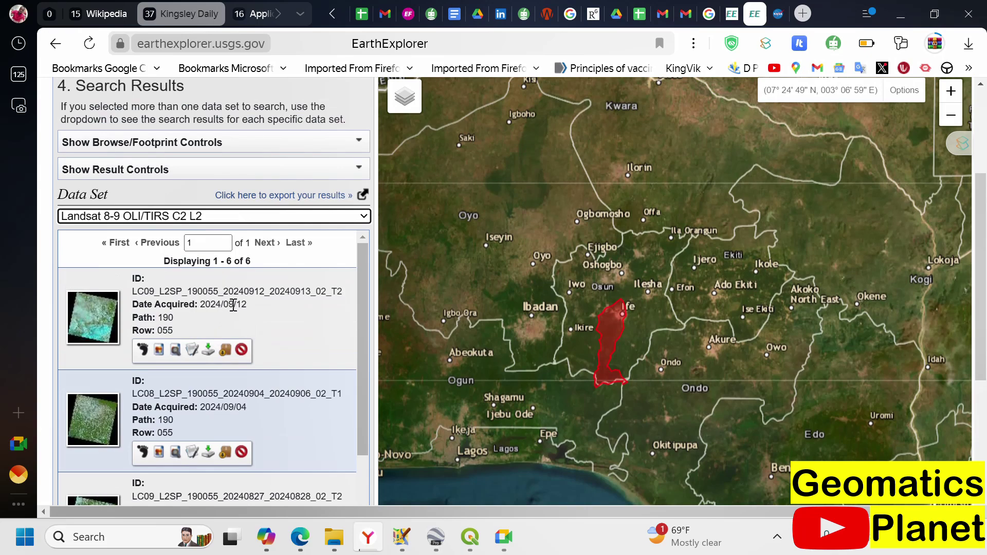
scroll(229, 308, down, 5)
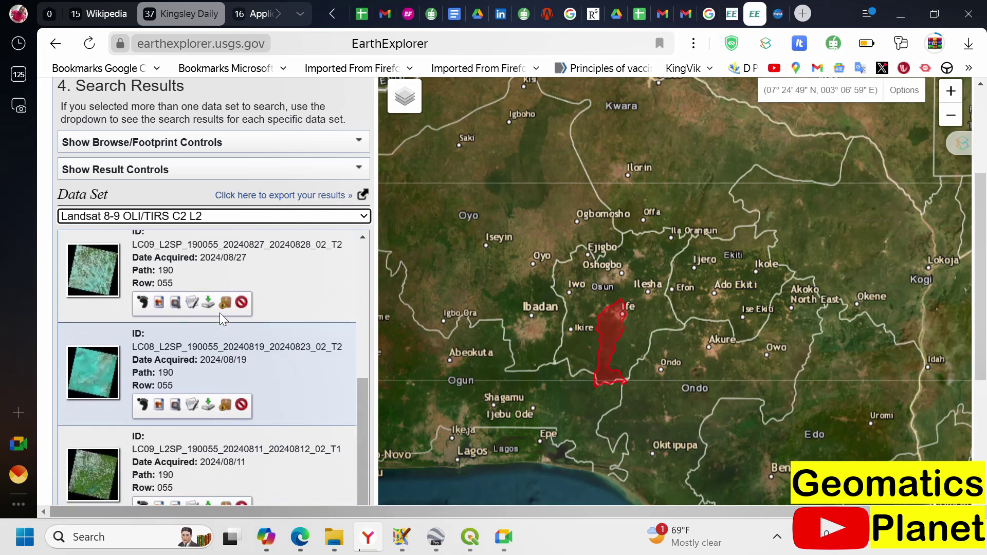
scroll(222, 316, up, 3)
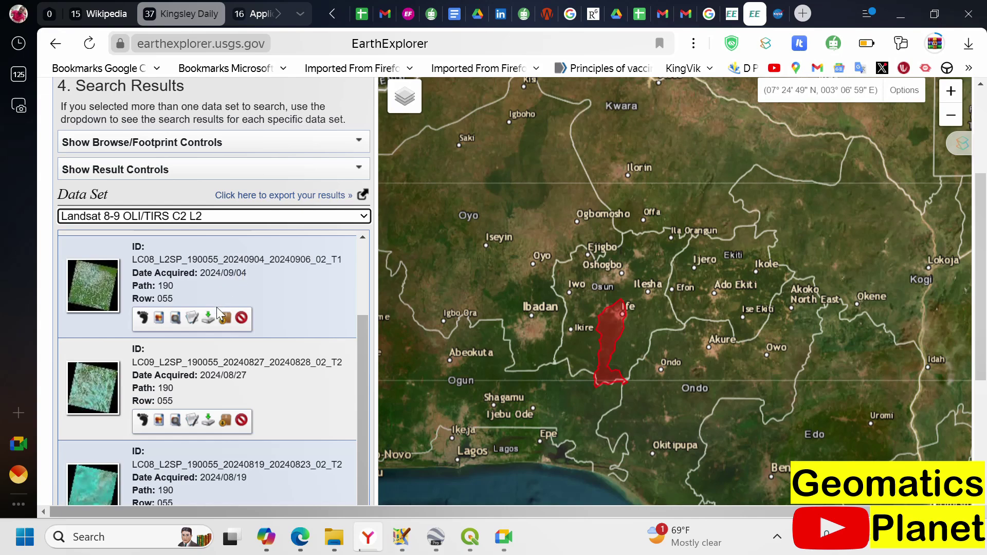
scroll(221, 333, down, 6)
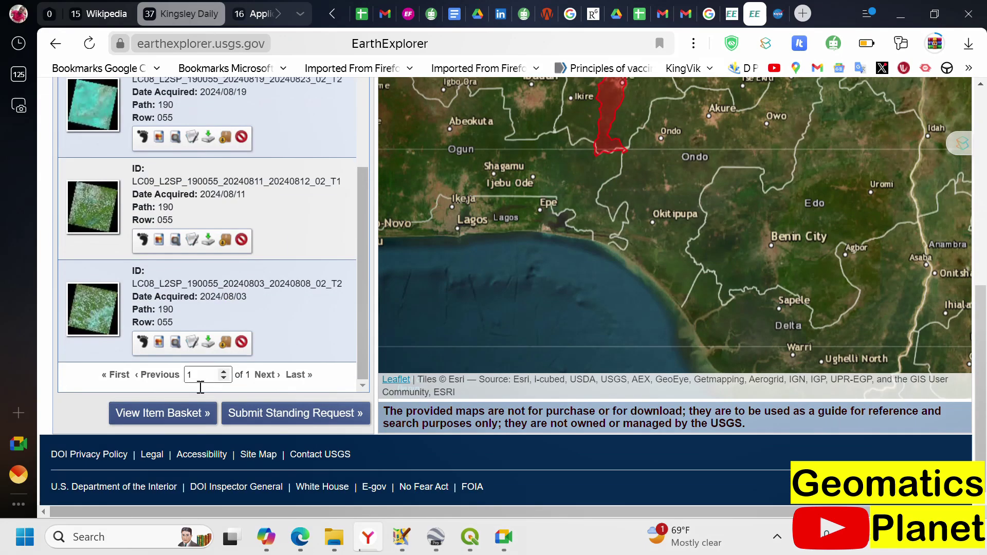
scroll(218, 330, up, 8)
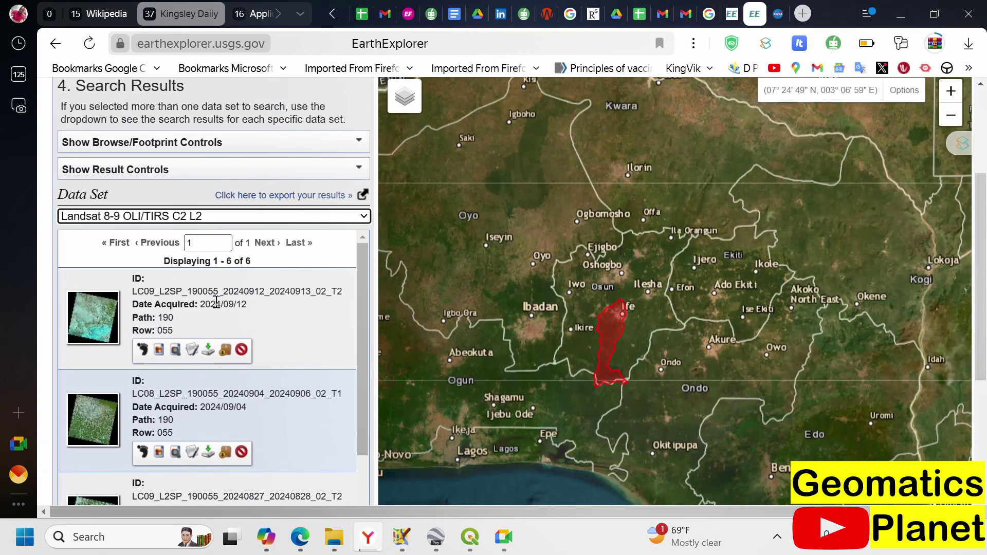
scroll(206, 267, down, 5)
Switch the results back to the Landsat 8-9 OLI/TIRS C2 L1 data set and compare its 2024 scenes.
click(172, 216)
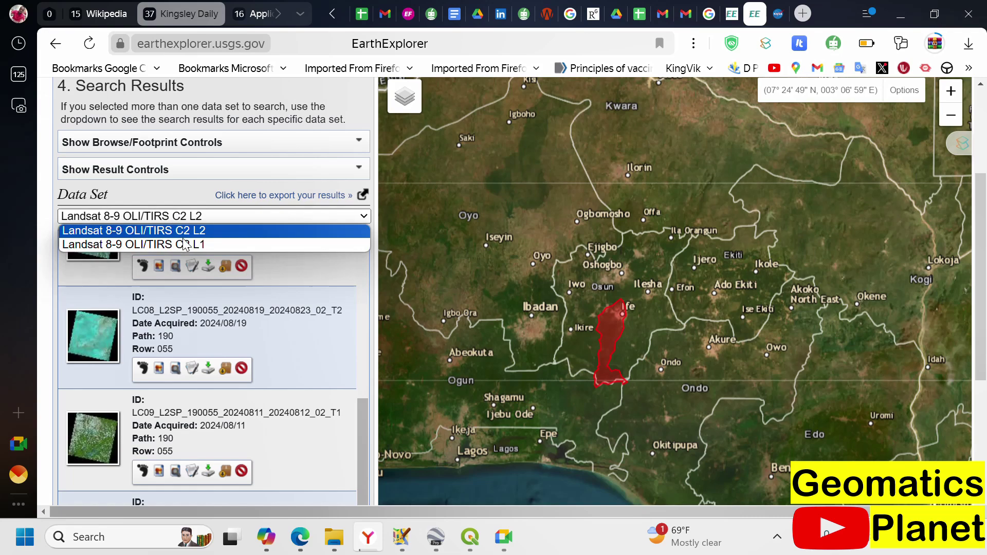
click(173, 242)
scroll(164, 313, down, 1)
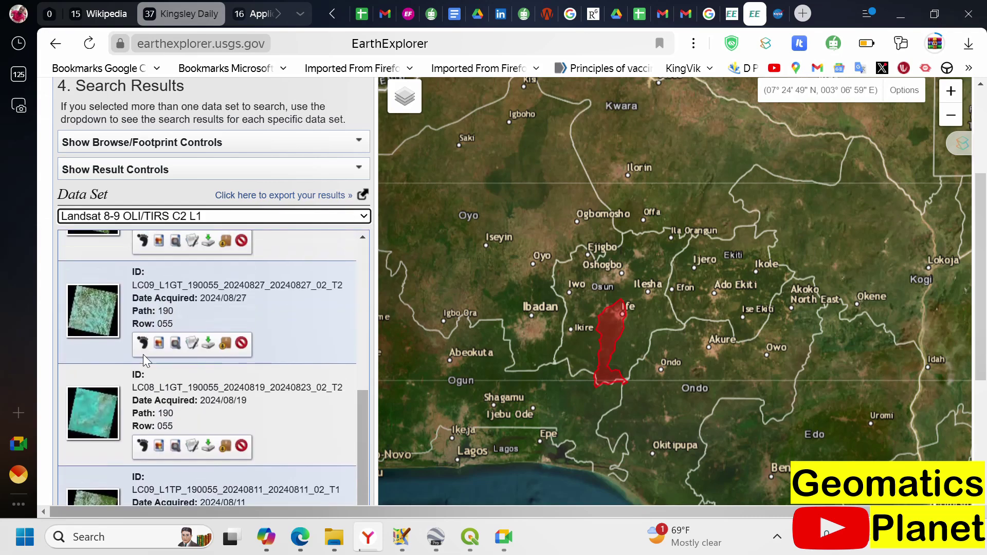
scroll(111, 324, up, 1)
scroll(130, 322, up, 4)
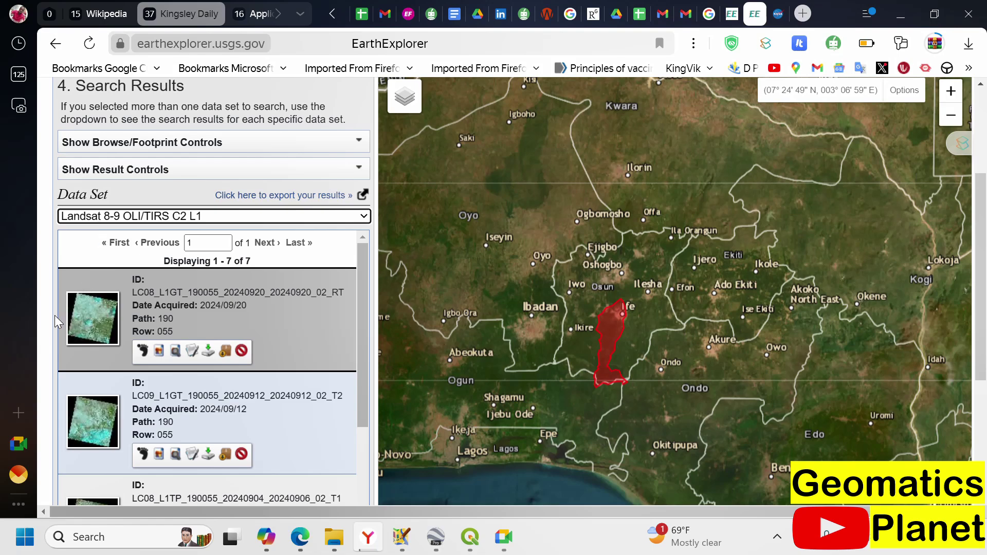
scroll(54, 316, down, 4)
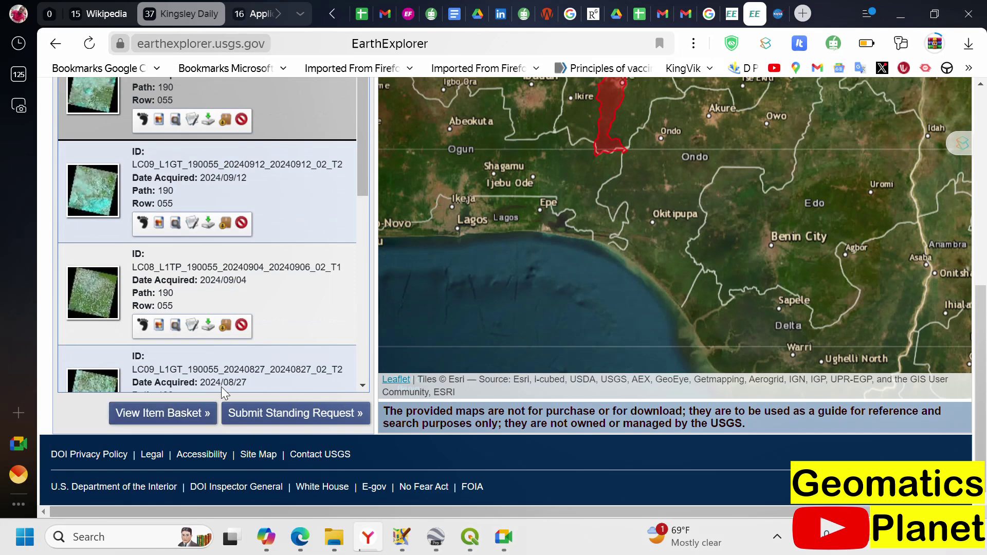
scroll(221, 387, up, 4)
Set the search start date to 01/01/2024 and limit the cloud cover range to 0% - 22%.
click(116, 230)
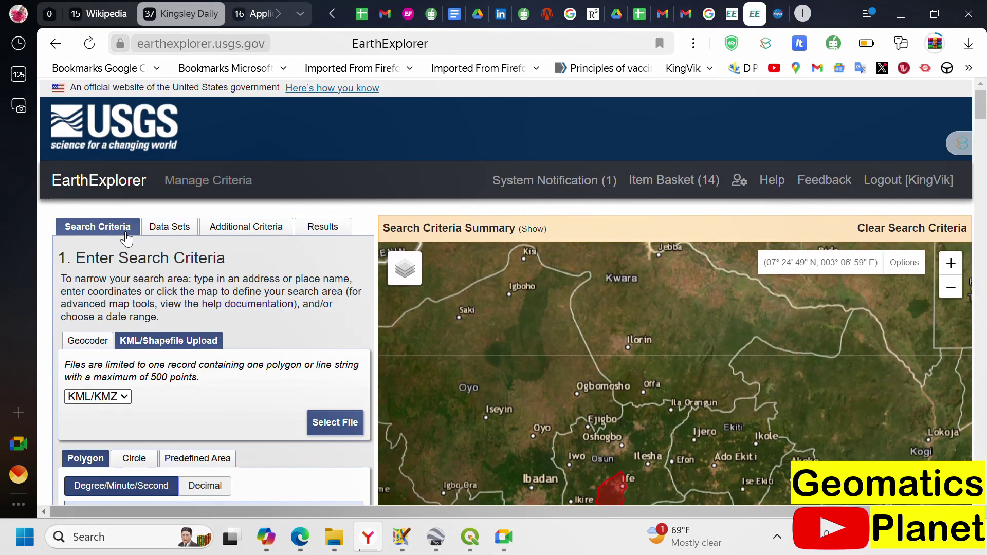
scroll(129, 281, down, 8)
scroll(129, 281, down, 20)
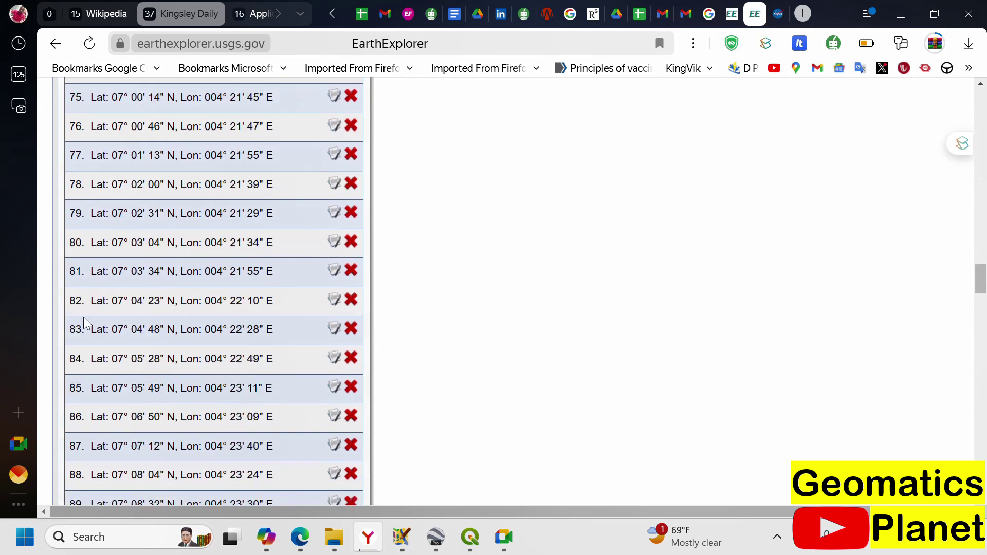
scroll(106, 327, down, 17)
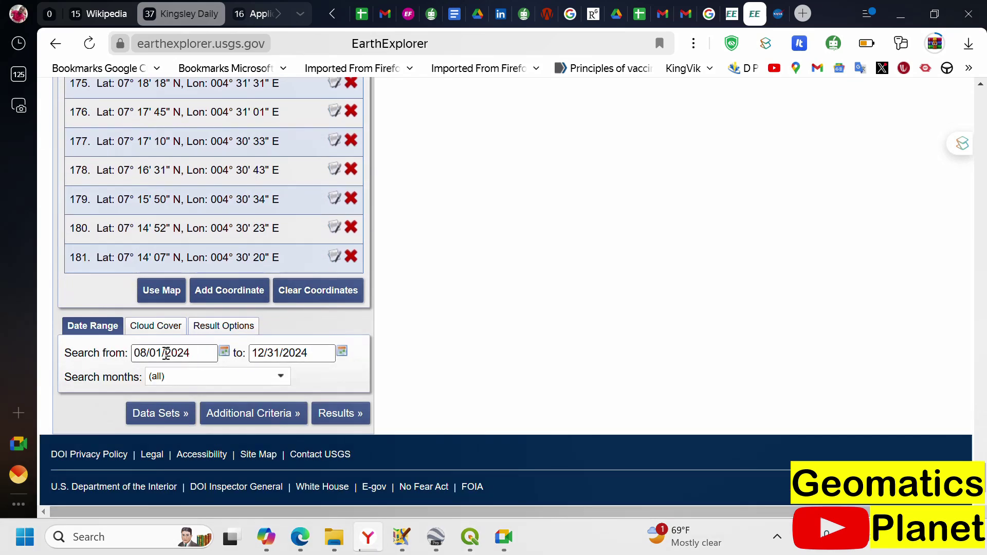
click(152, 354)
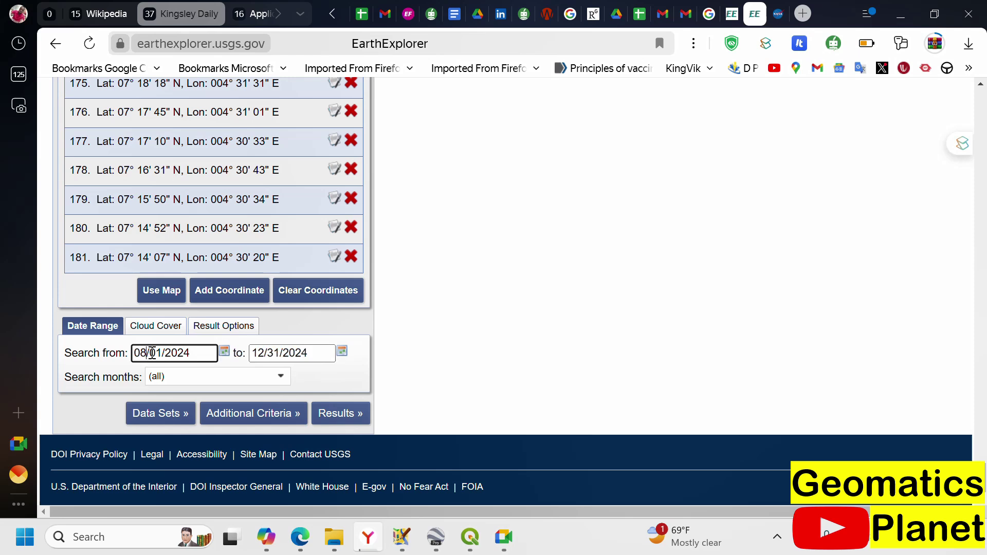
key(BackSpace)
text(1)
click(140, 333)
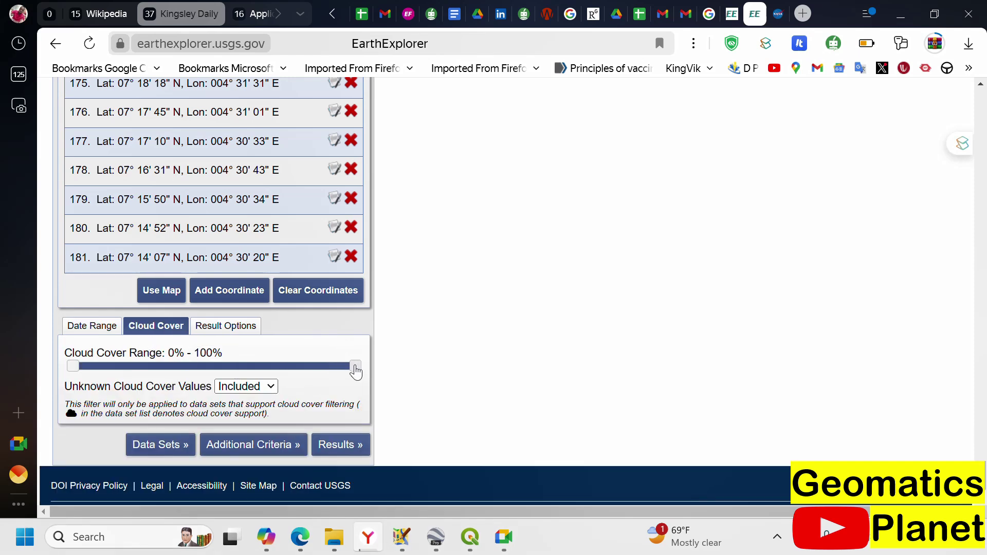
drag(356, 366, 135, 381)
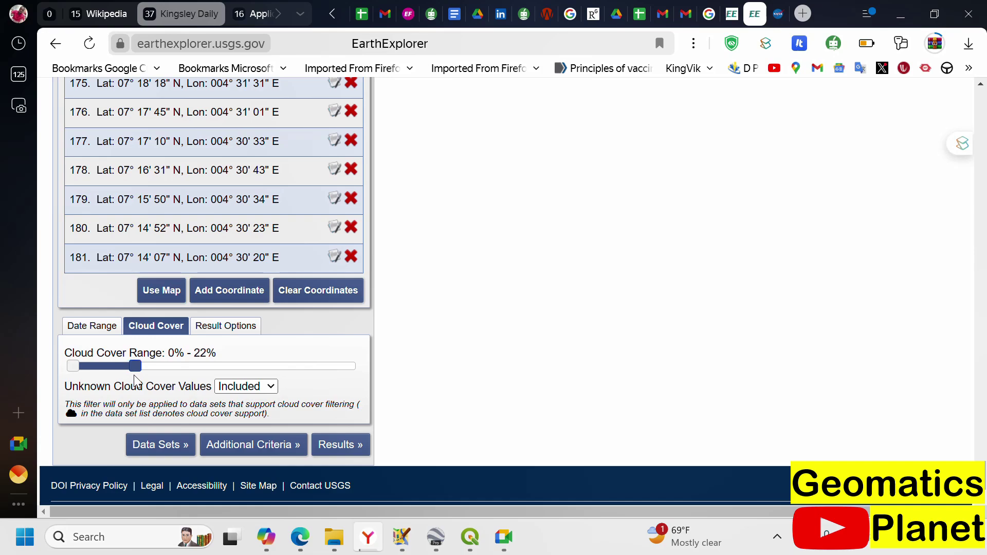
Run the search and list the results for the Landsat 8-9 OLI/TIRS C2 L1 data set.
click(347, 446)
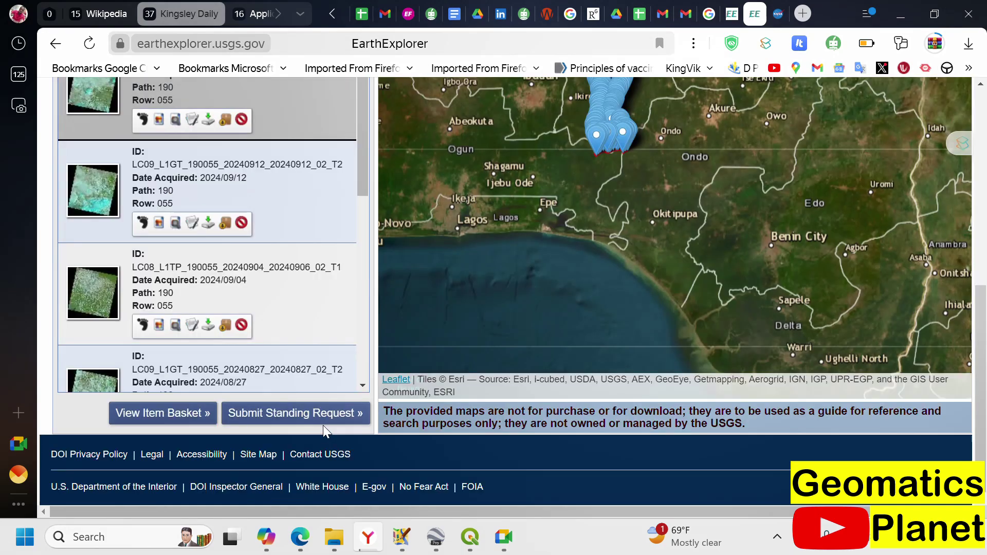
scroll(246, 277, up, 10)
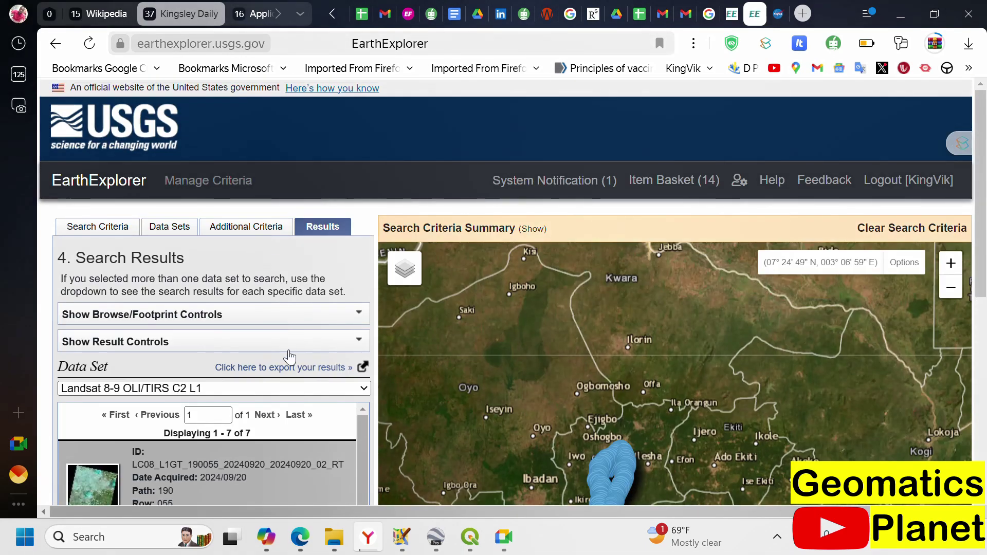
click(289, 383)
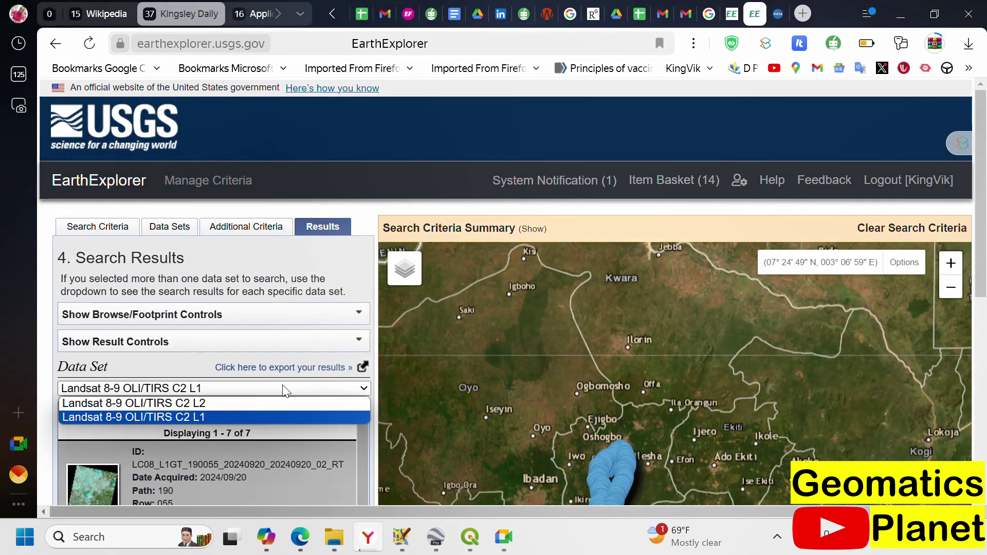
click(285, 415)
scroll(267, 233, down, 3)
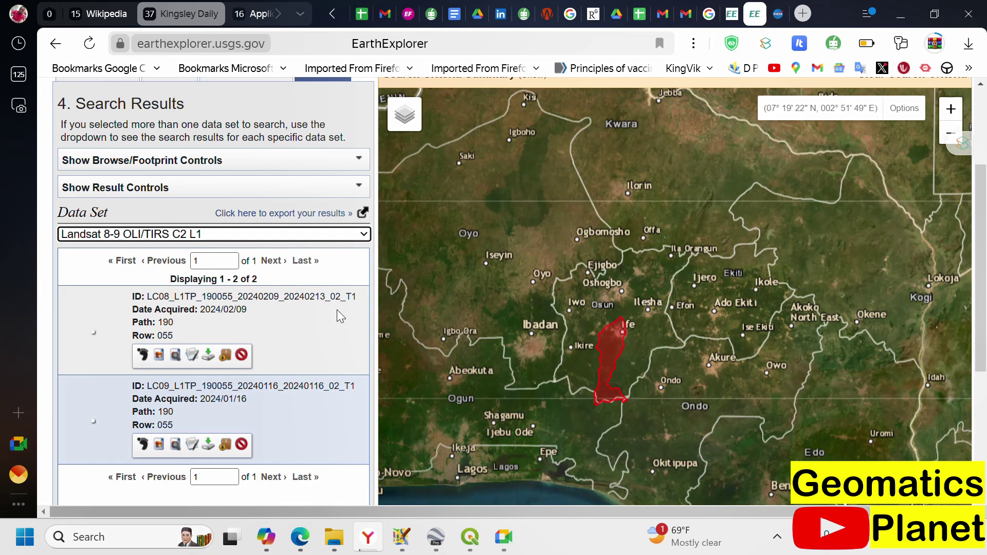
scroll(259, 167, down, 2)
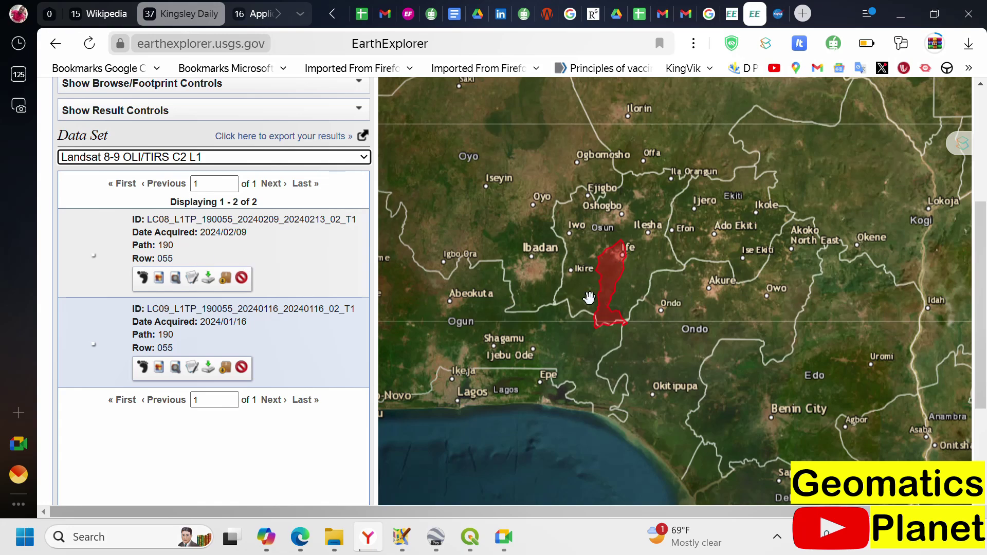
Check the 2024/02/09 scene's footprint and browse image on the map against the study area.
click(143, 278)
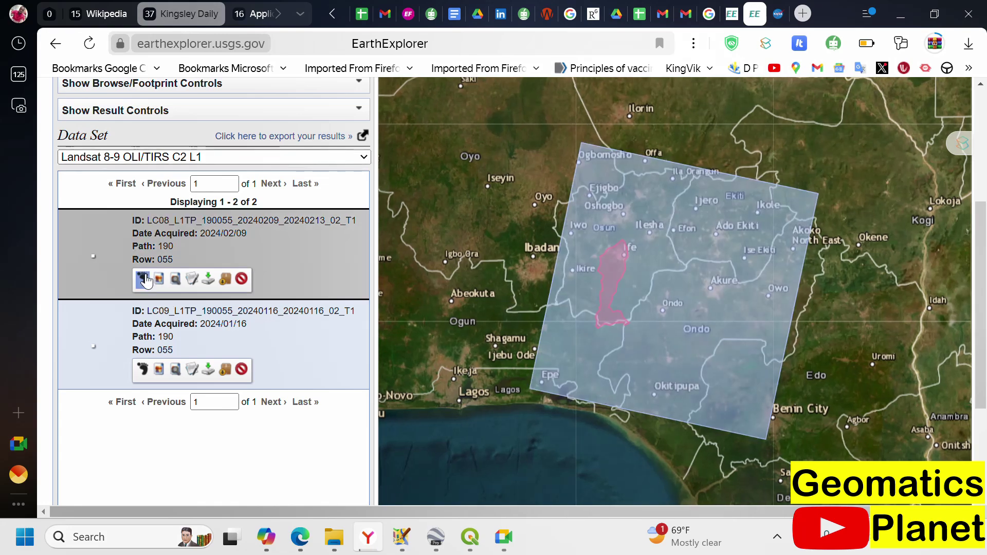
click(146, 280)
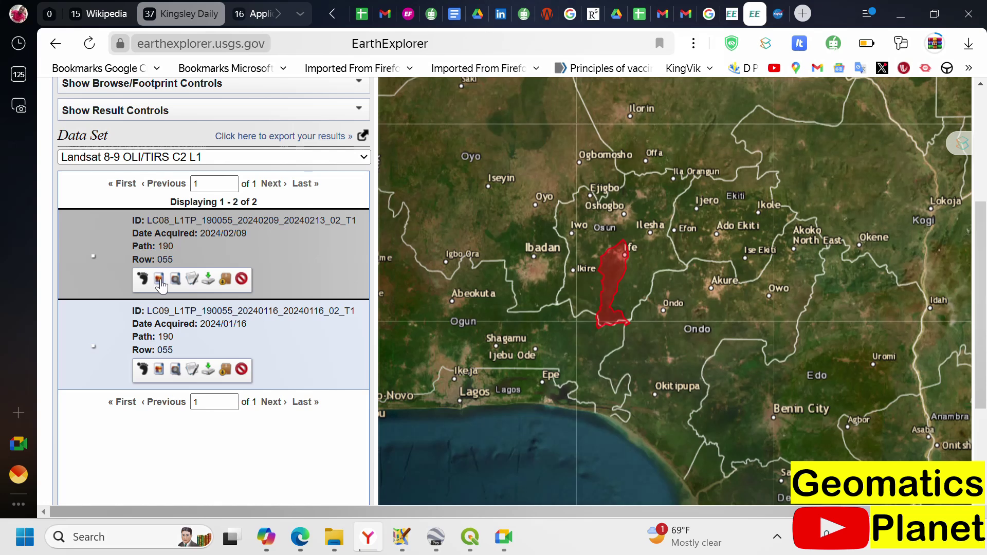
click(159, 279)
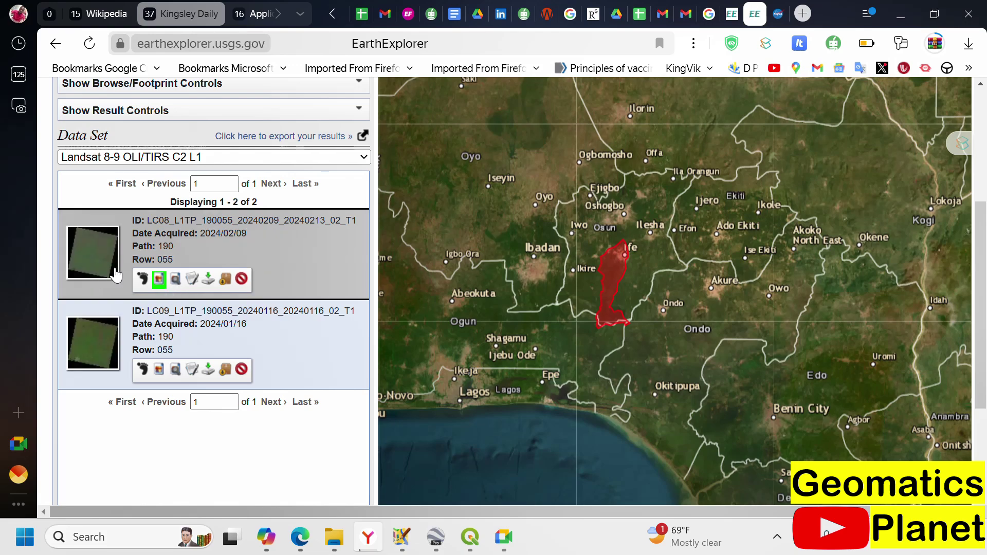
click(144, 281)
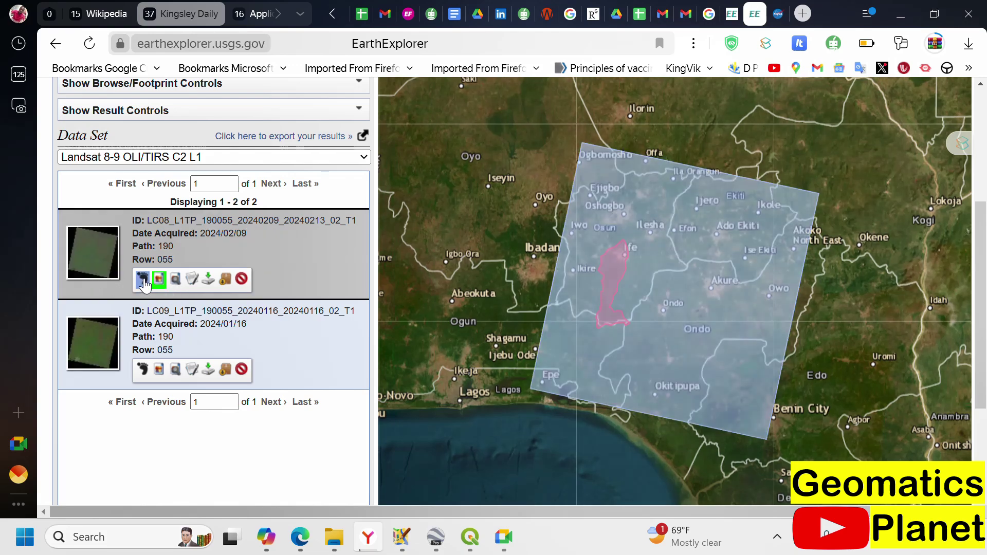
click(144, 281)
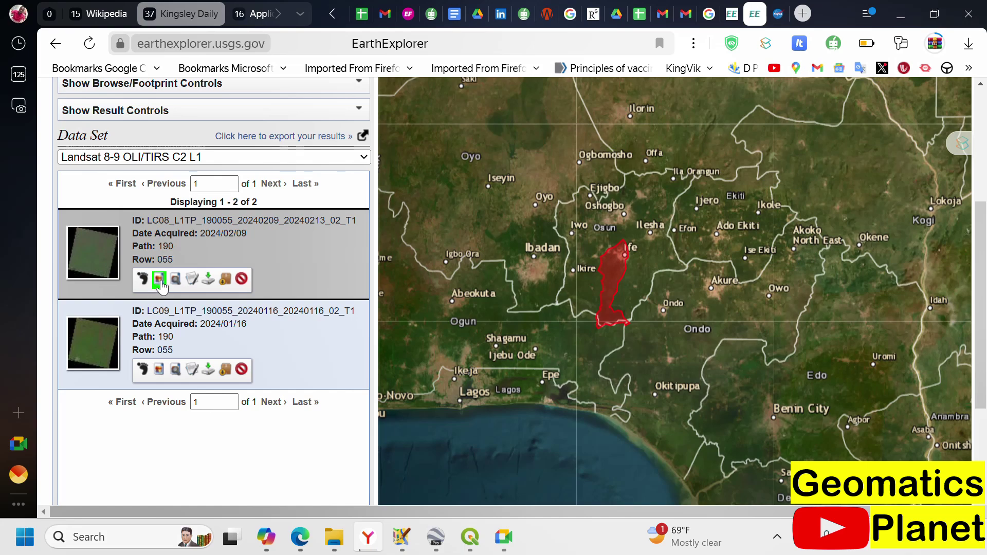
click(161, 281)
scroll(608, 319, up, 1)
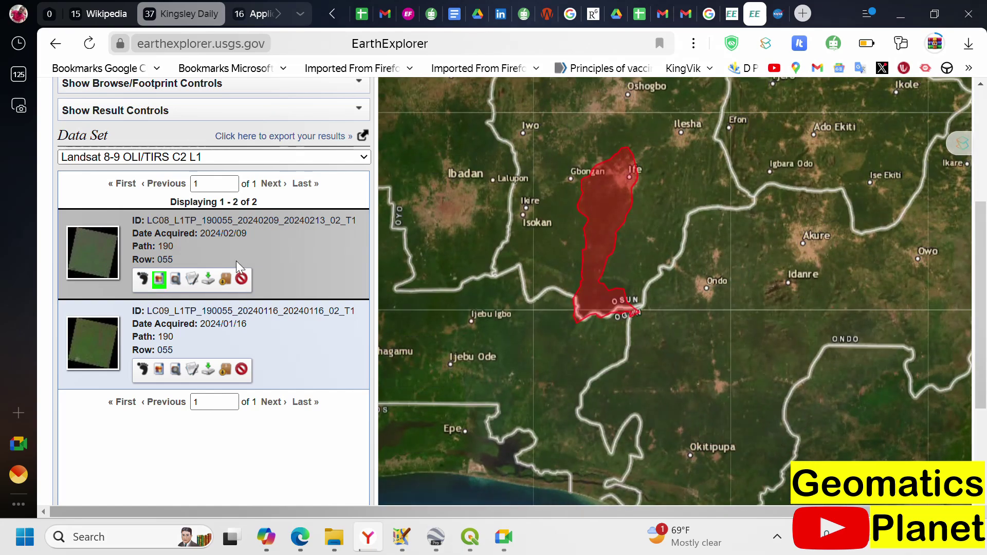
scroll(641, 313, down, 1)
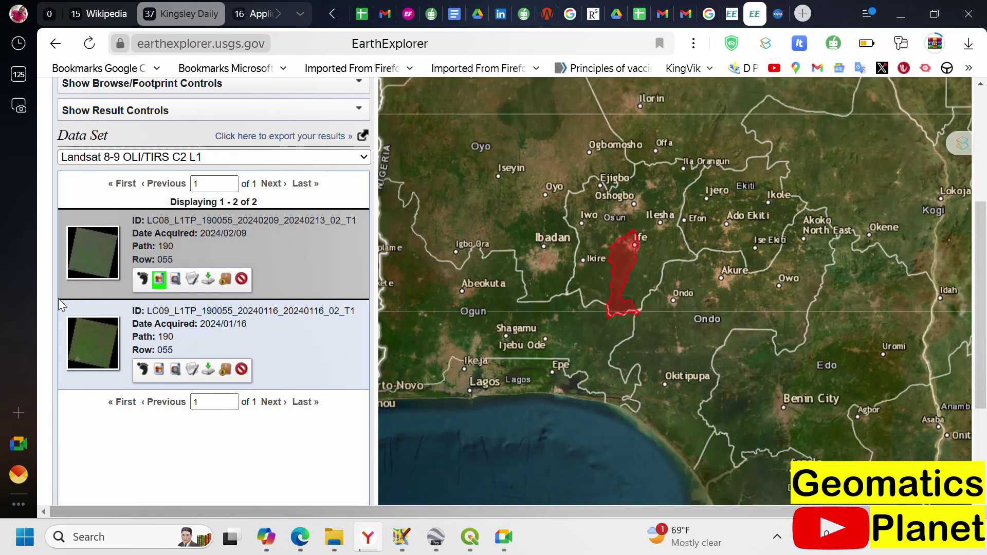
View the 2024/02/09 scene's download options, close them, and compare the LC08 and LC09 IDs of the two listed scenes.
click(208, 279)
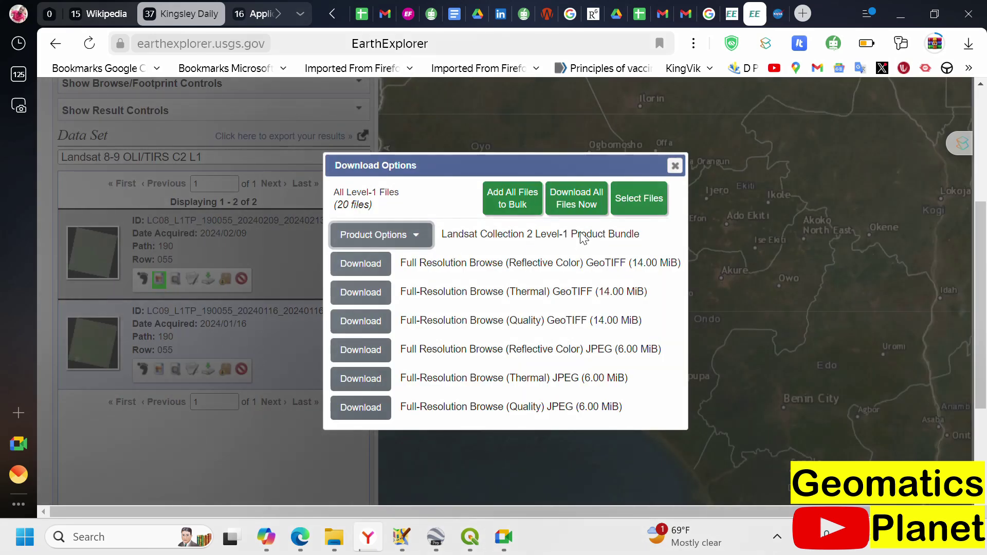
key(Escape)
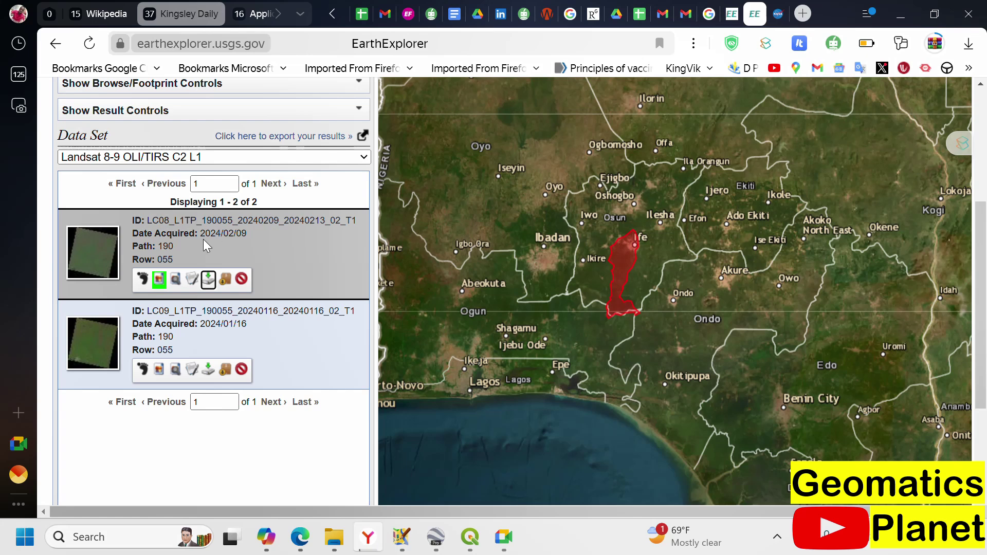
drag(174, 221, 152, 220)
drag(170, 310, 146, 322)
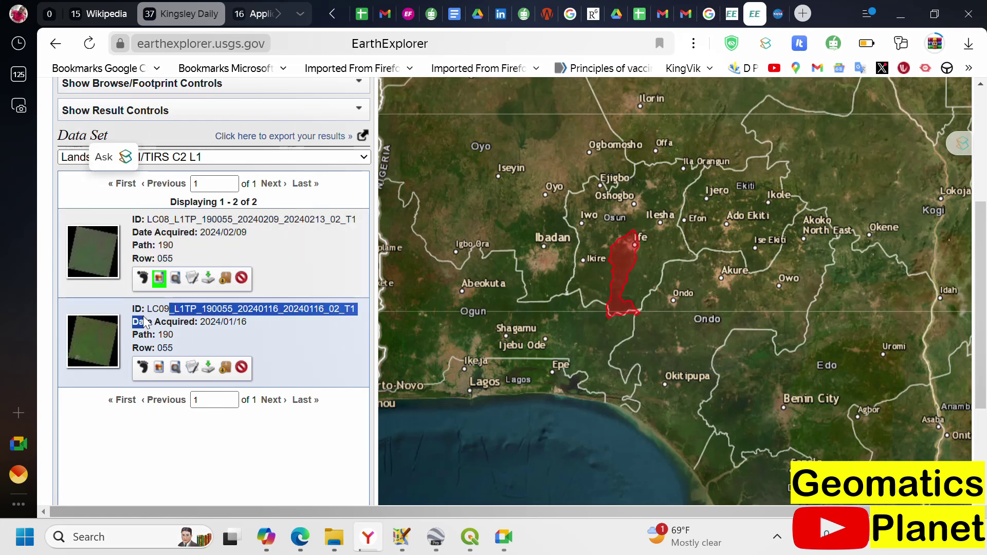
Overlay the 2024/01/16 scene's browse image, inspect it over the study area for clouds, and hide both scenes' overlays.
click(159, 370)
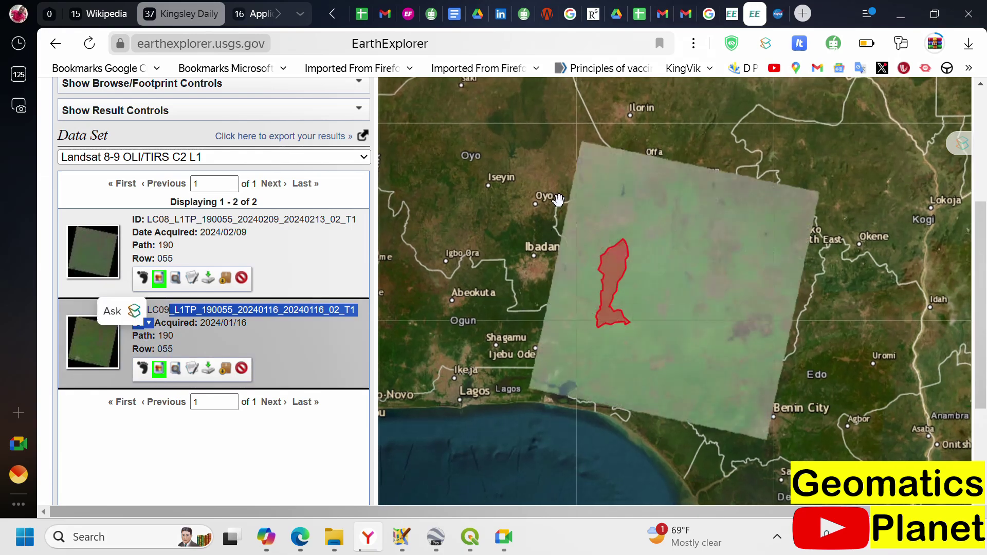
scroll(609, 305, up, 2)
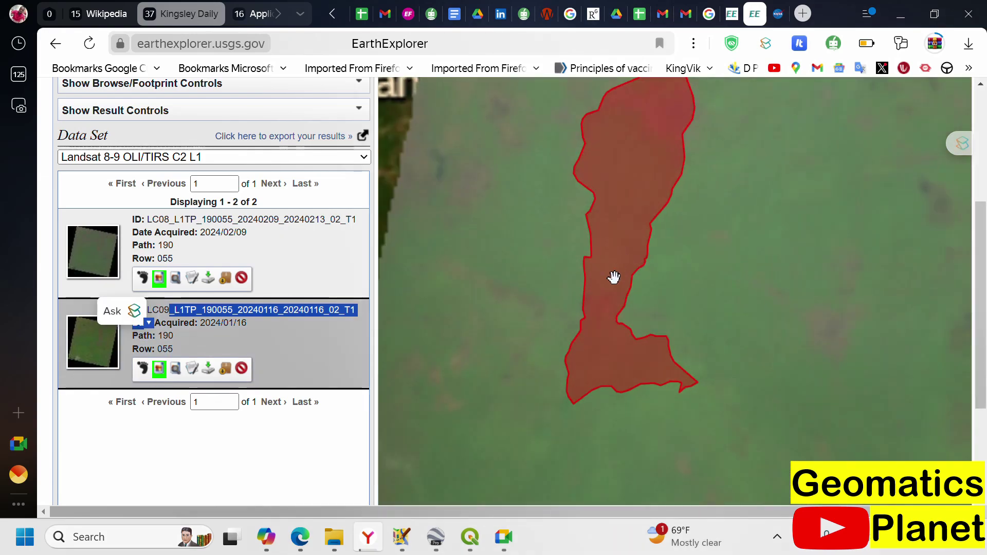
scroll(609, 304, down, 1)
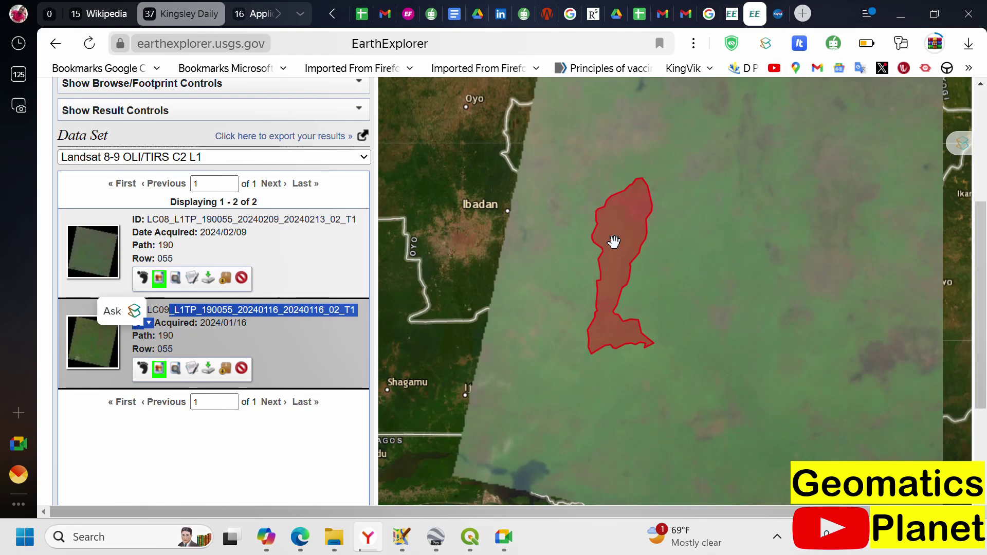
mouse_move(116, 311)
click(159, 368)
click(159, 279)
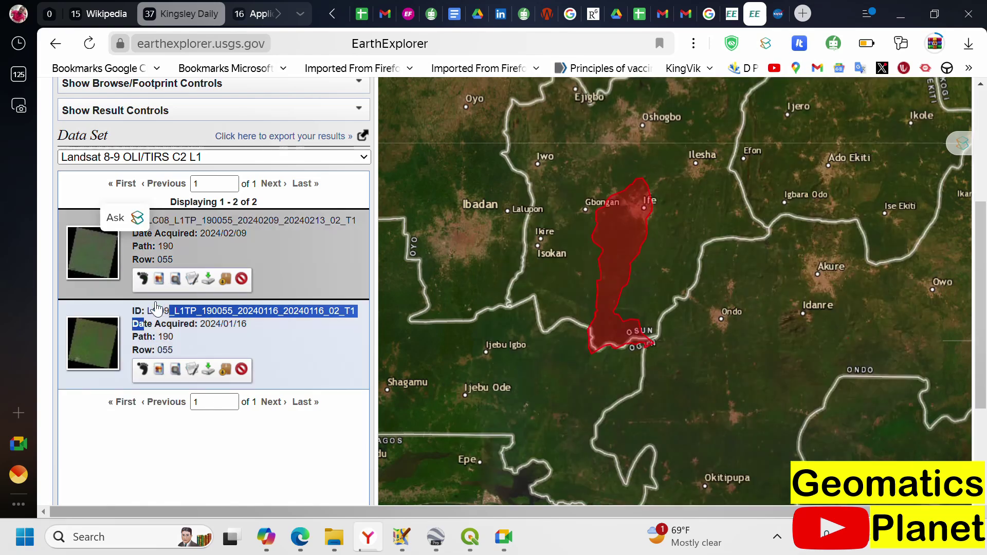
Check the 2024/01/16 scene's footprint on the map, hide it, and overlay the 2024/02/09 browse image over the study area.
click(159, 369)
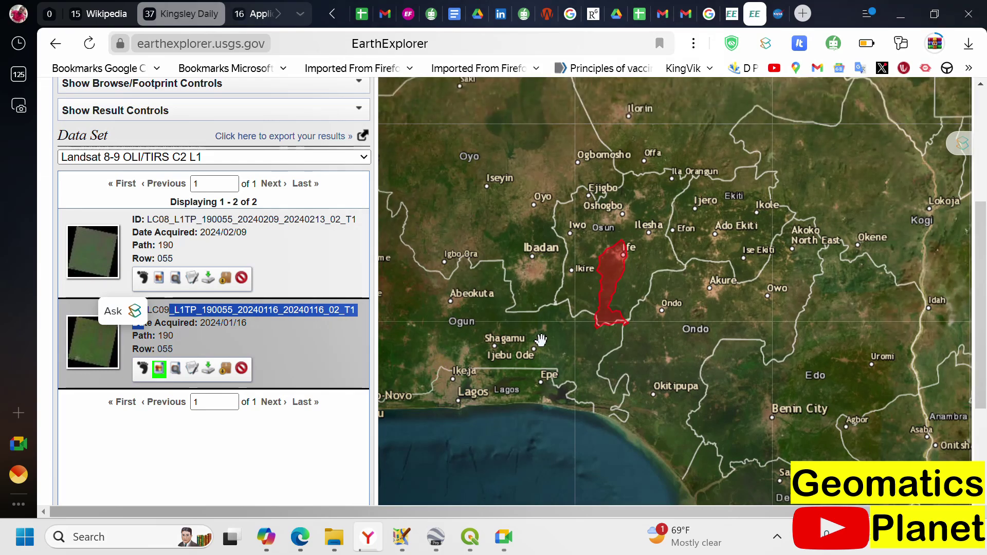
click(143, 368)
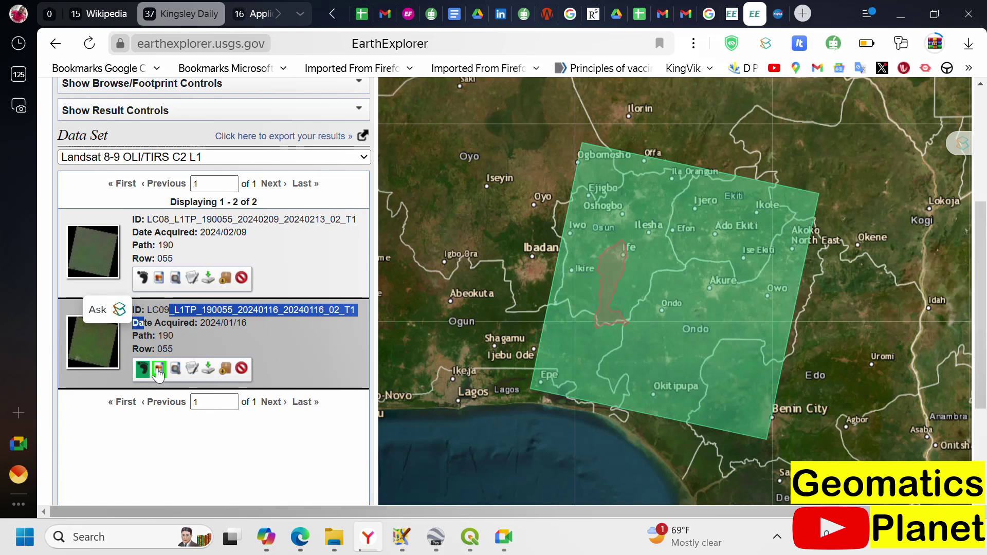
click(144, 369)
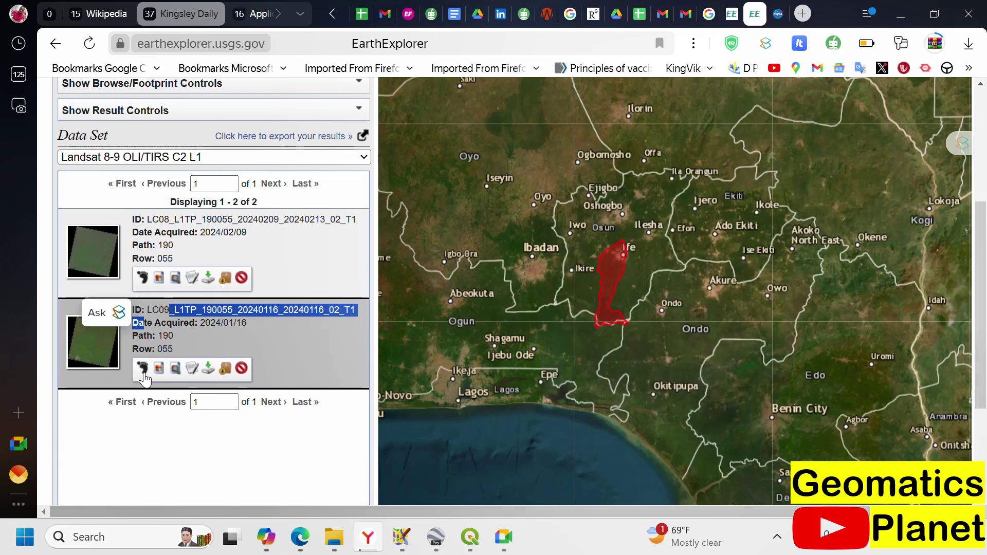
click(159, 278)
scroll(595, 293, up, 1)
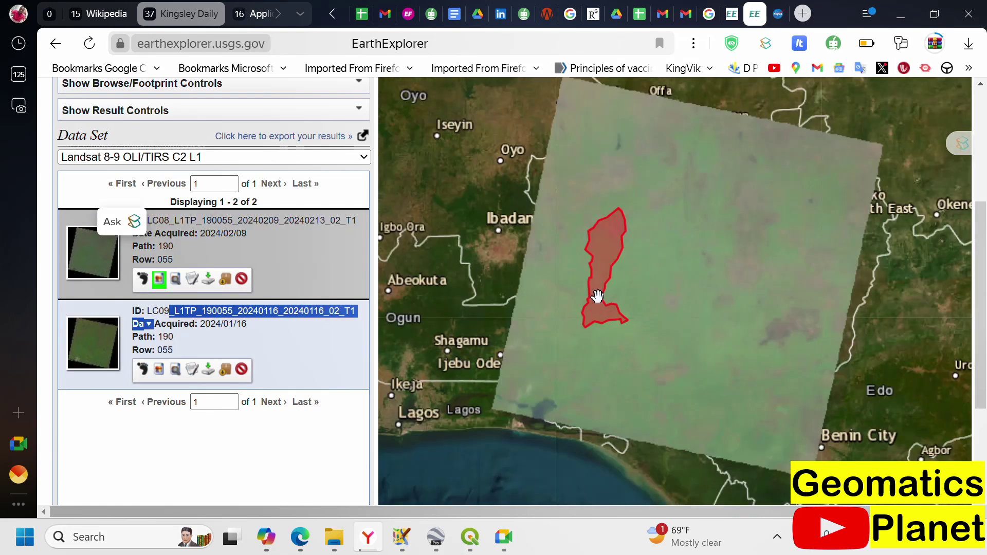
Review the 2024/02/09 Landsat 8 scene's individual band files and download its full Landsat Collection 2 Level-1 Product Bundle.
click(205, 278)
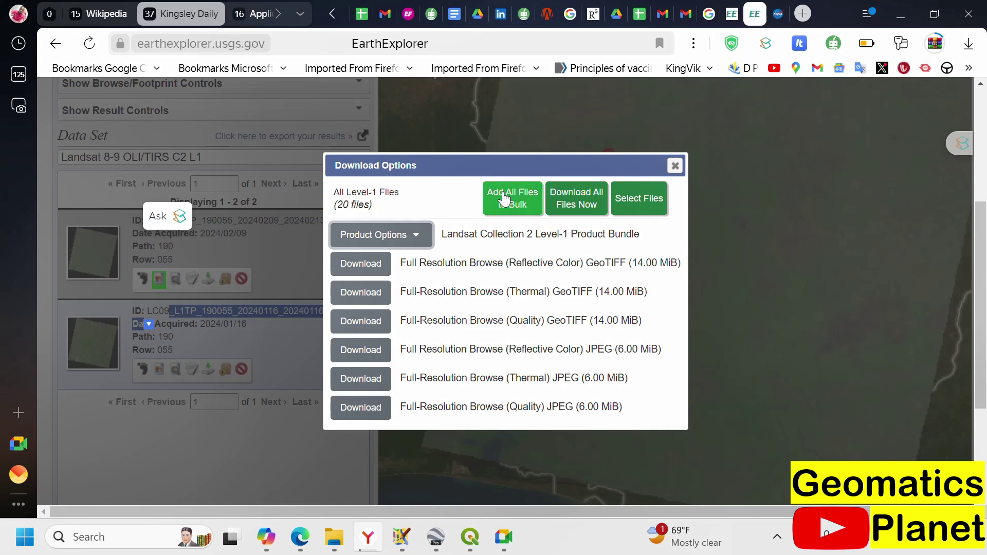
click(412, 236)
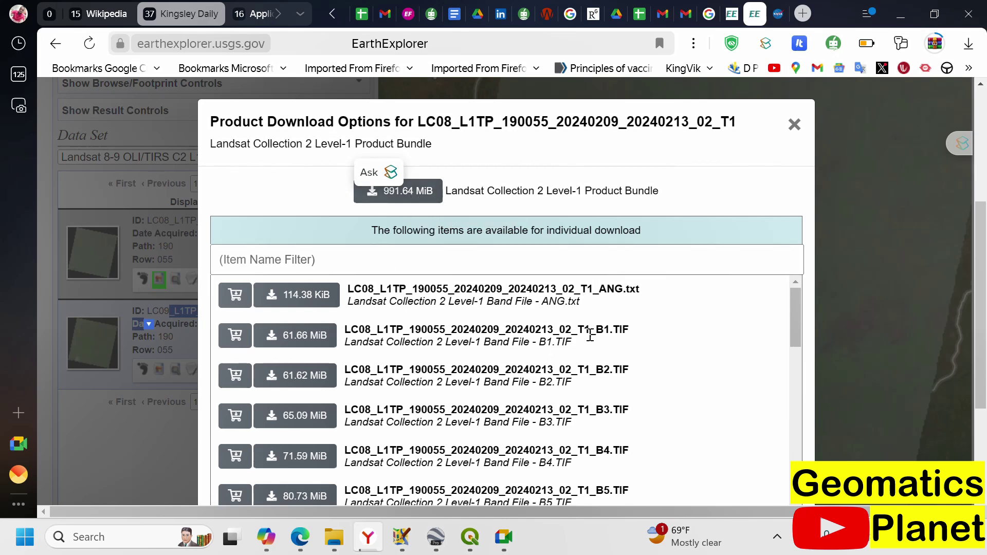
drag(611, 330, 596, 331)
scroll(606, 369, down, 5)
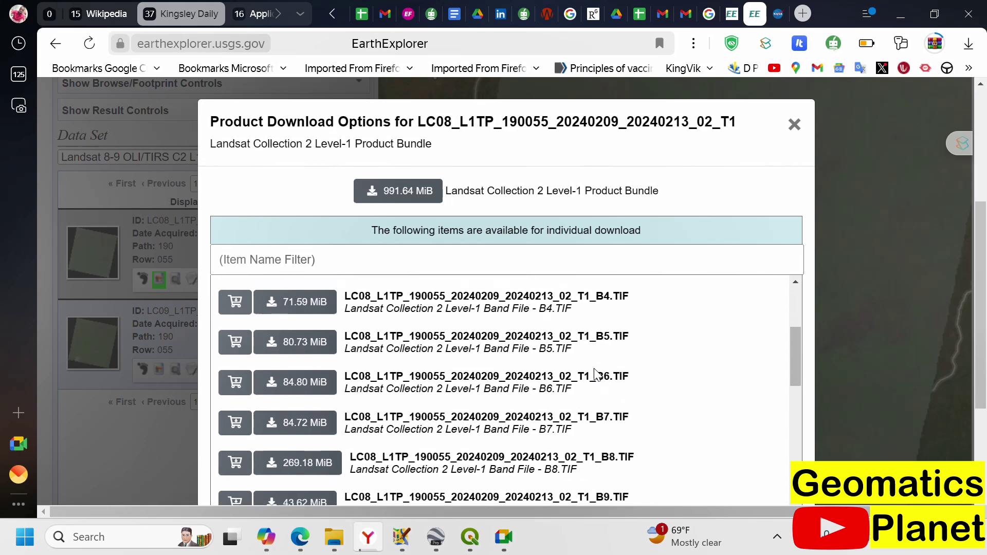
drag(617, 380, 602, 383)
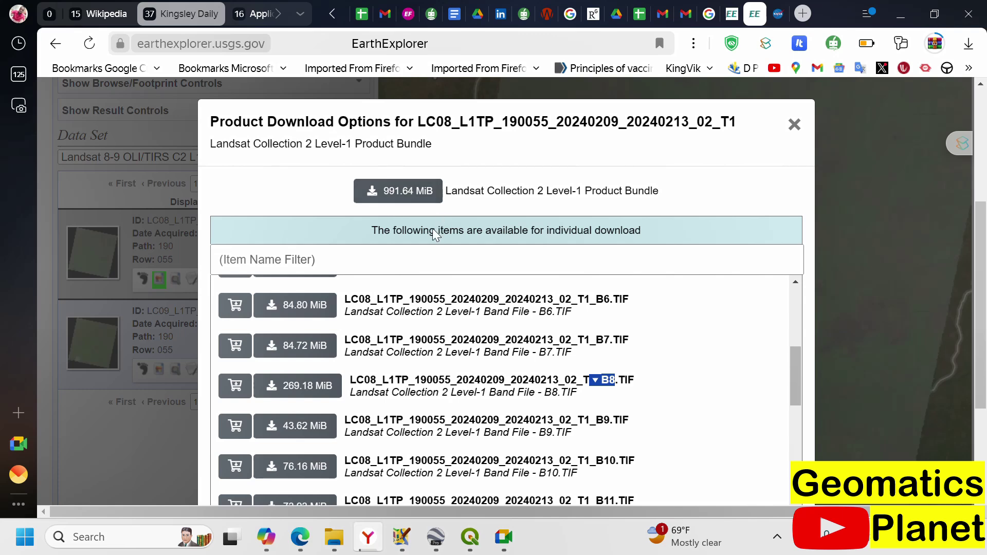
click(392, 192)
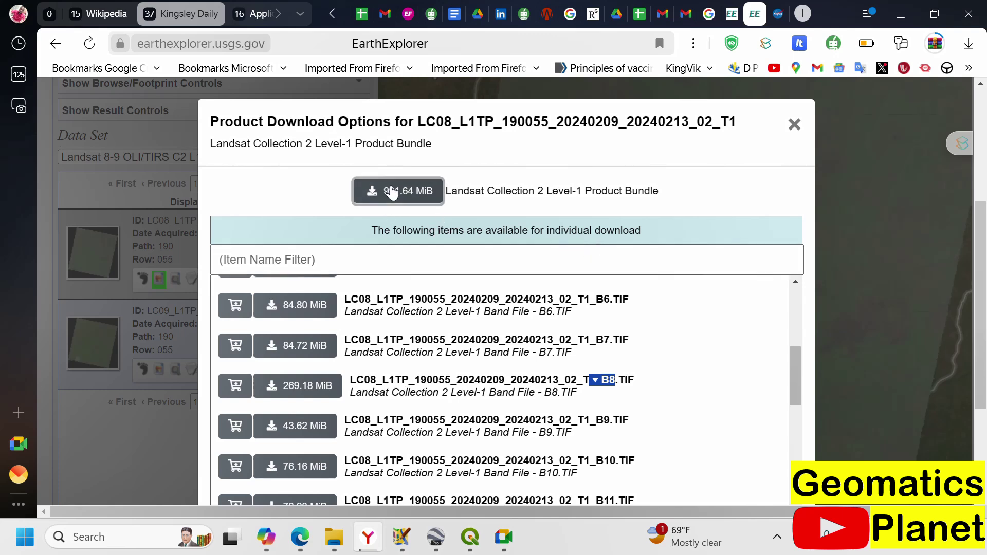
click(392, 192)
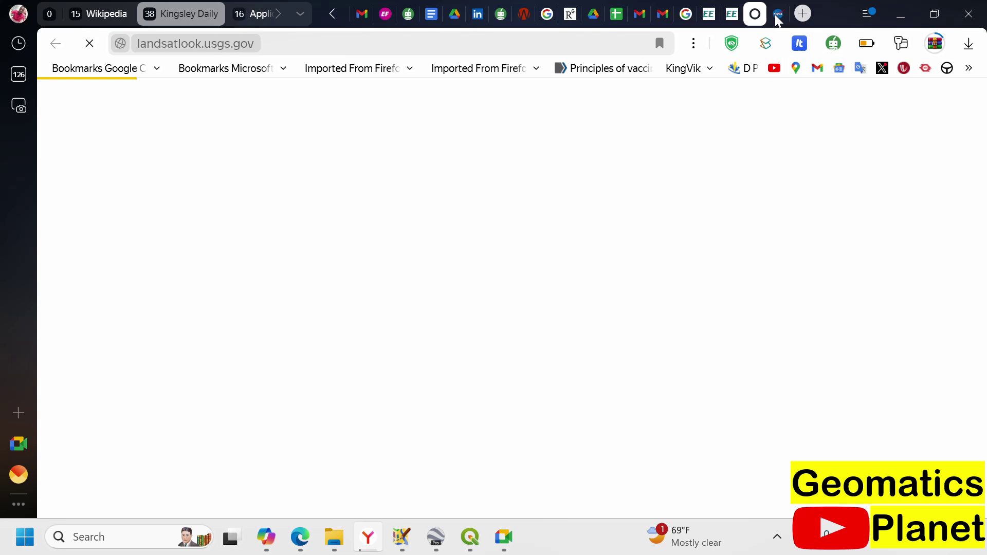
Return to the EarthExplorer results and close the 2024/02/09 scene's product bundle list and download options.
click(731, 15)
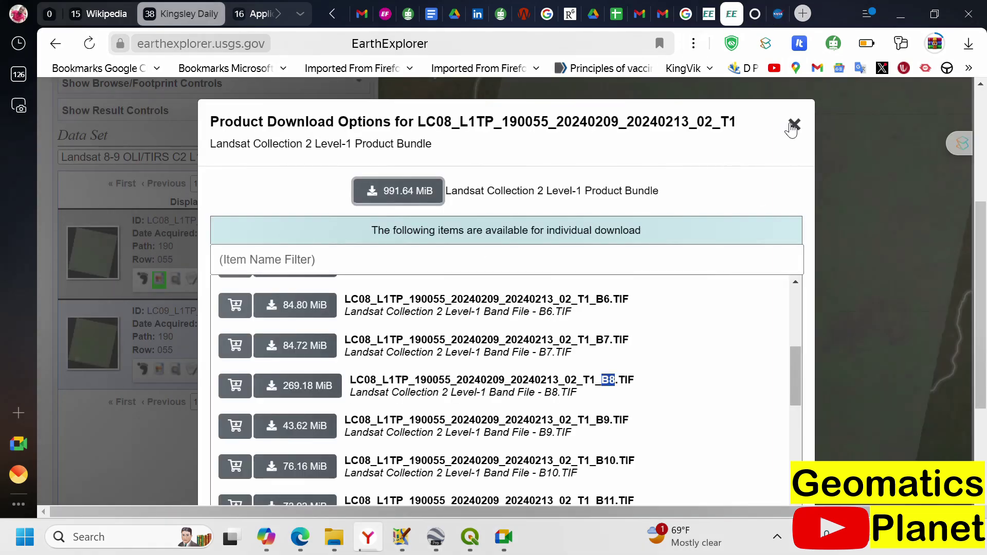
click(795, 124)
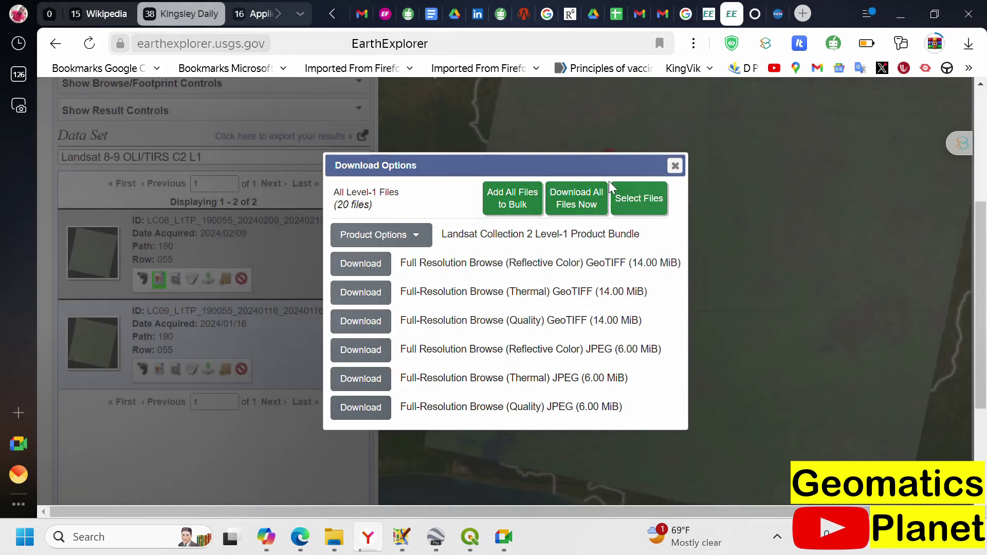
click(675, 166)
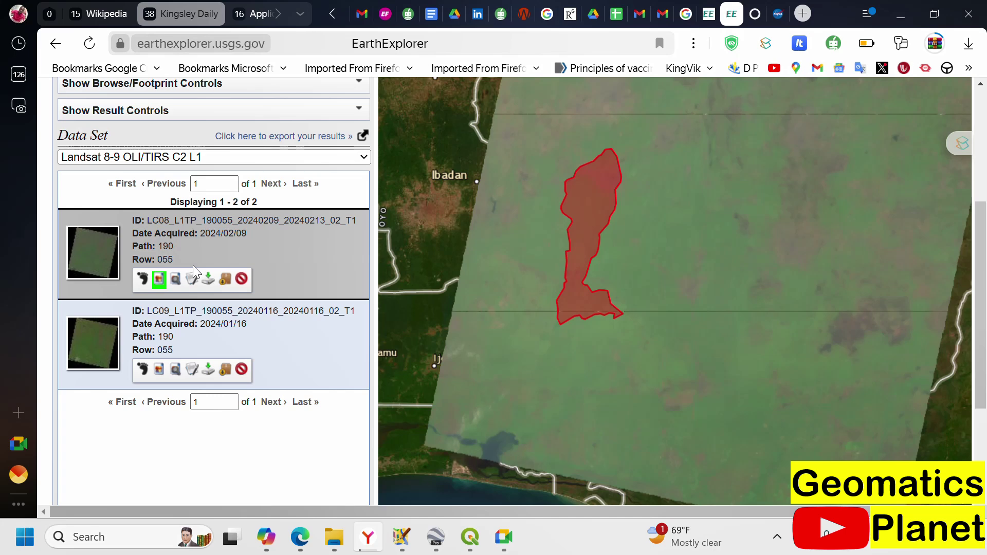
Search the web for "band combination for landsat 8" and open GIS Geography's "Landsat 8 Bands and Band Combinations" article.
click(754, 14)
click(362, 45)
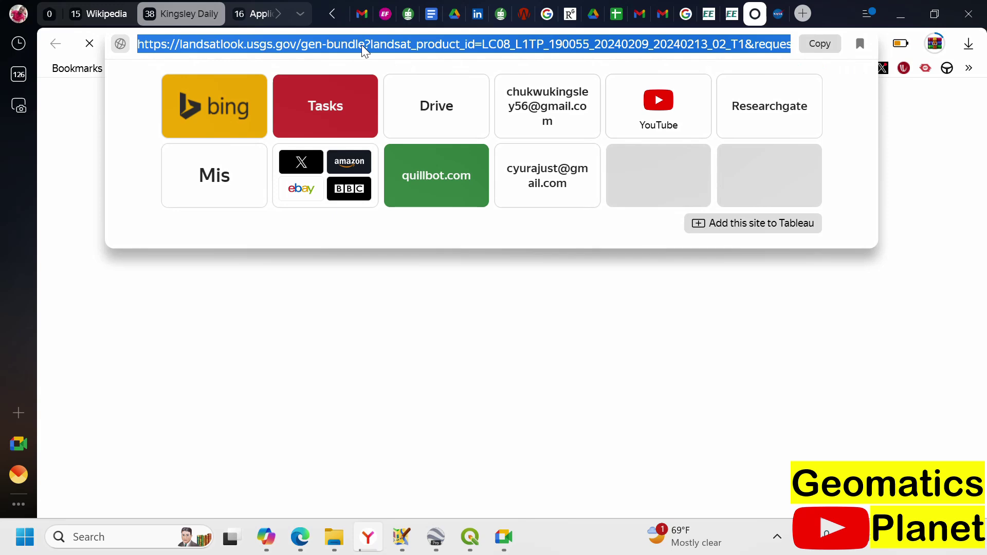
text(Band)
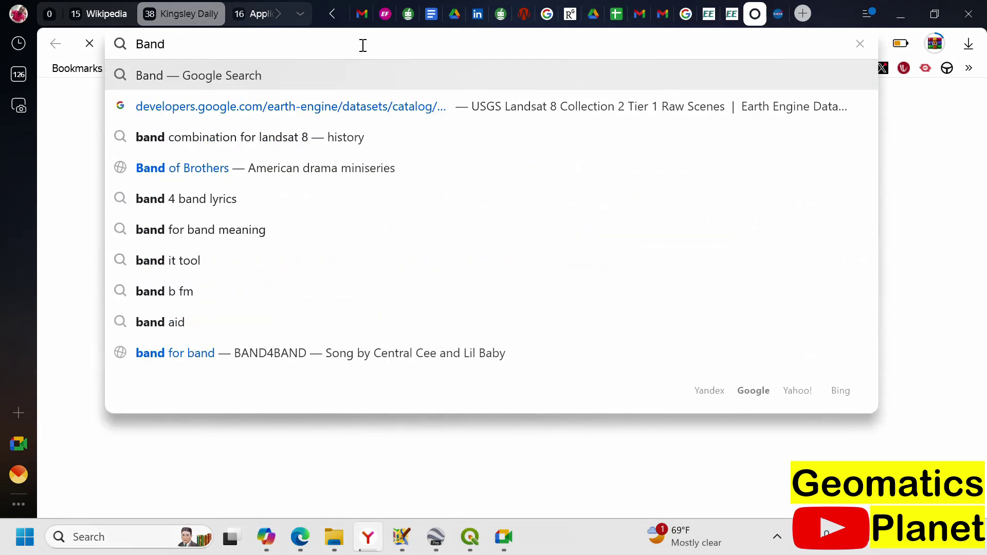
click(309, 137)
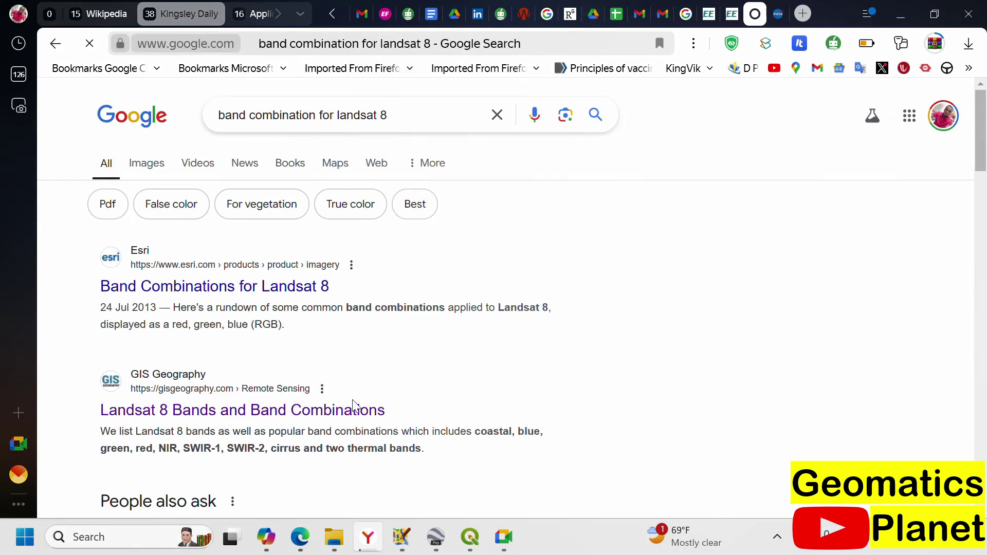
click(317, 411)
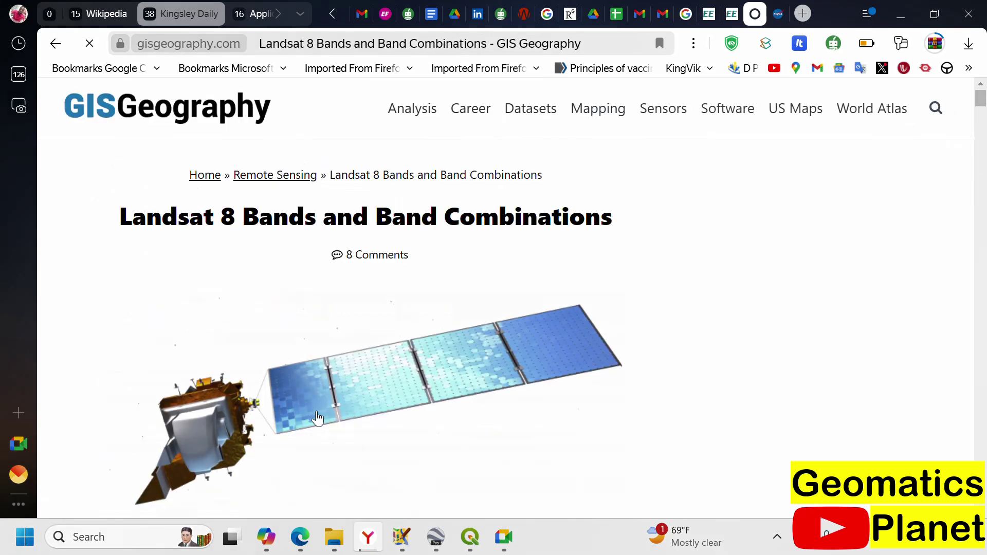
Read the article's introduction to the OLI and TIRS sensors and find the Landsat-8 OLI & TIRS Sensors band table.
scroll(520, 383, down, 10)
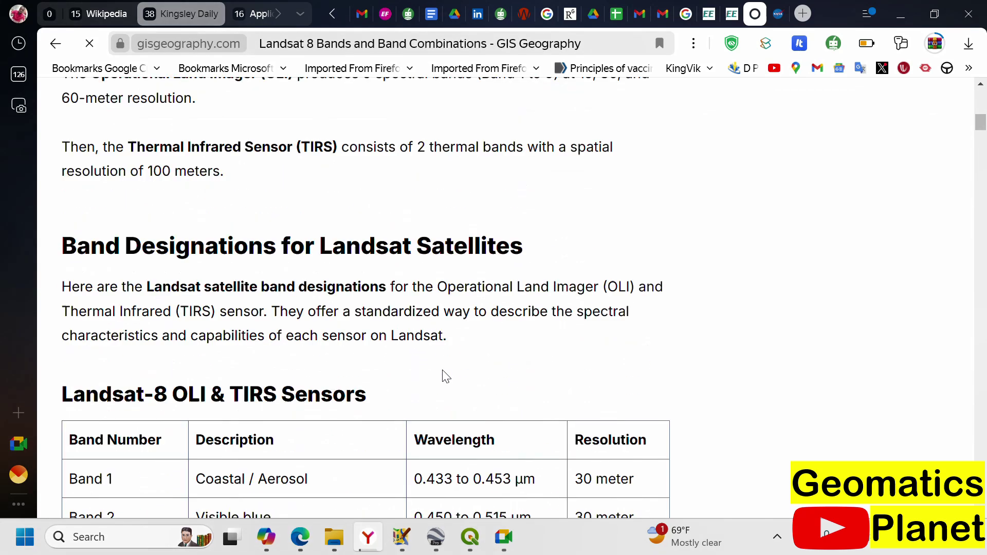
scroll(446, 377, down, 6)
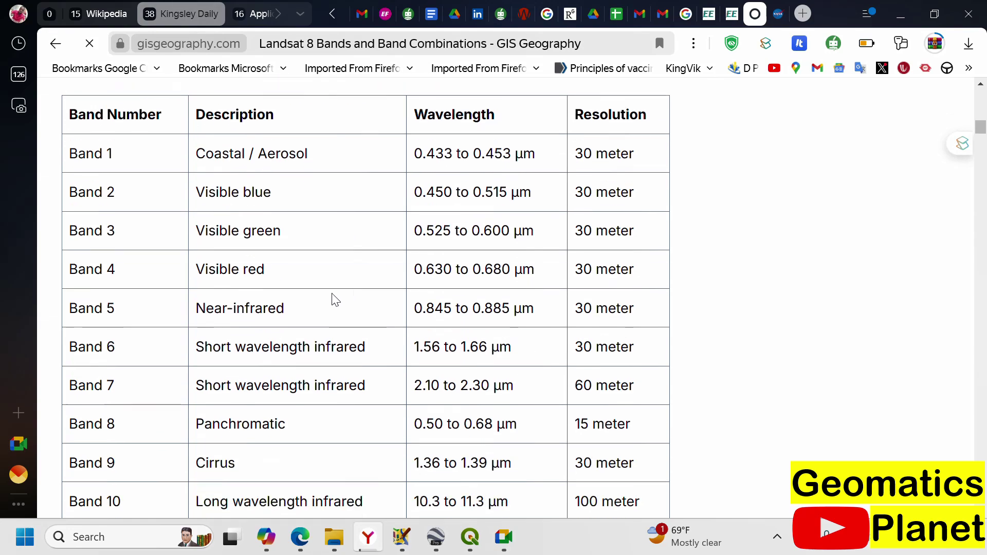
scroll(333, 298, up, 15)
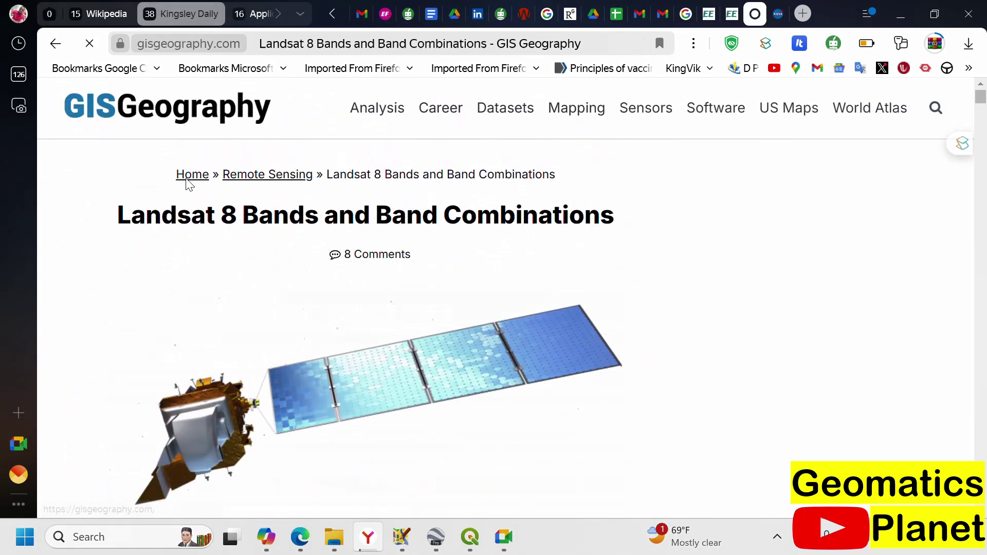
scroll(308, 180, down, 8)
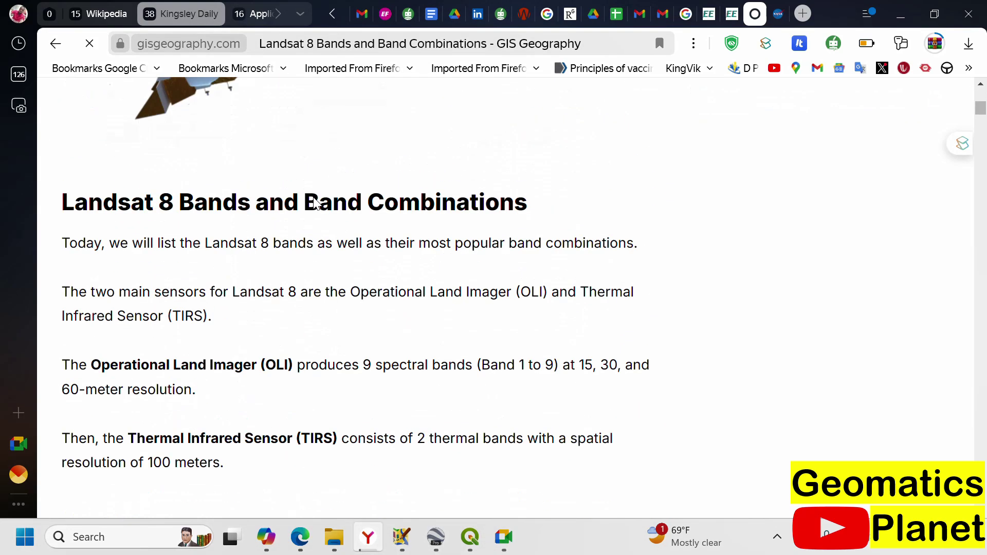
scroll(309, 206, down, 6)
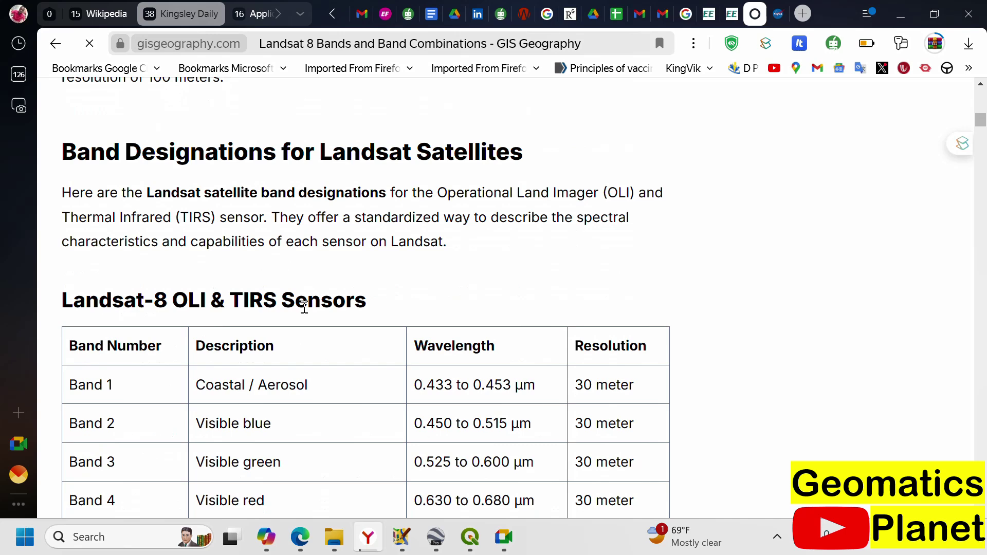
scroll(304, 307, down, 1)
scroll(313, 305, down, 1)
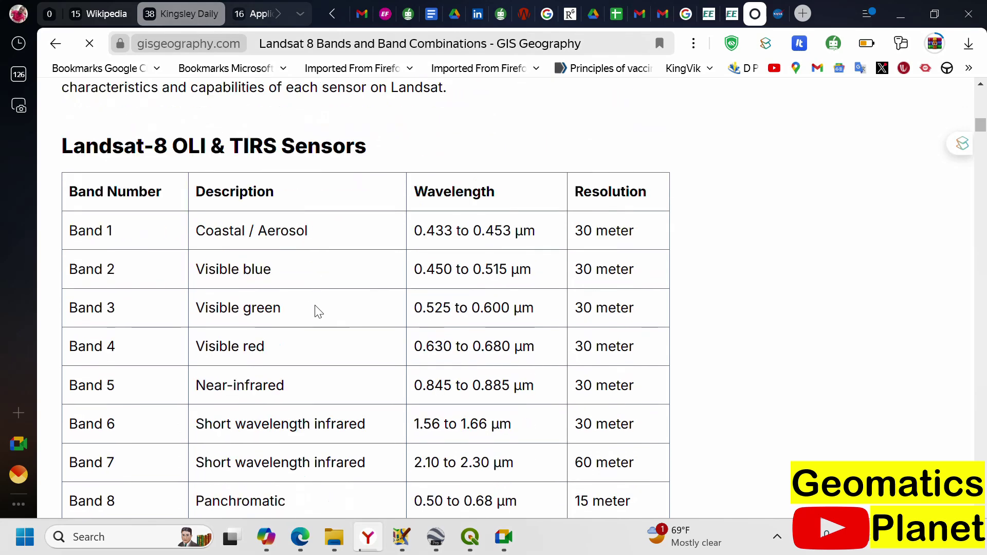
scroll(322, 282, up, 6)
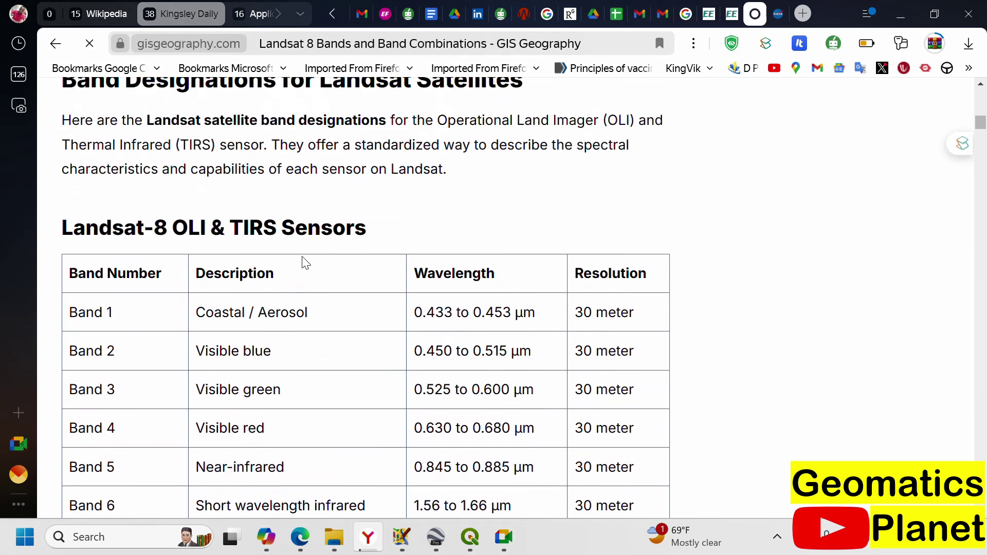
scroll(303, 339, down, 2)
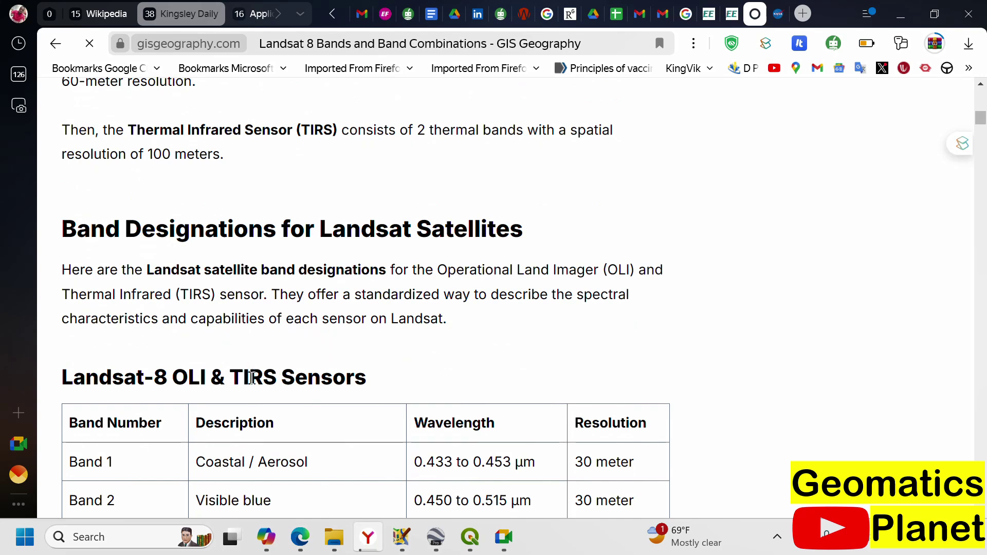
scroll(267, 355, down, 3)
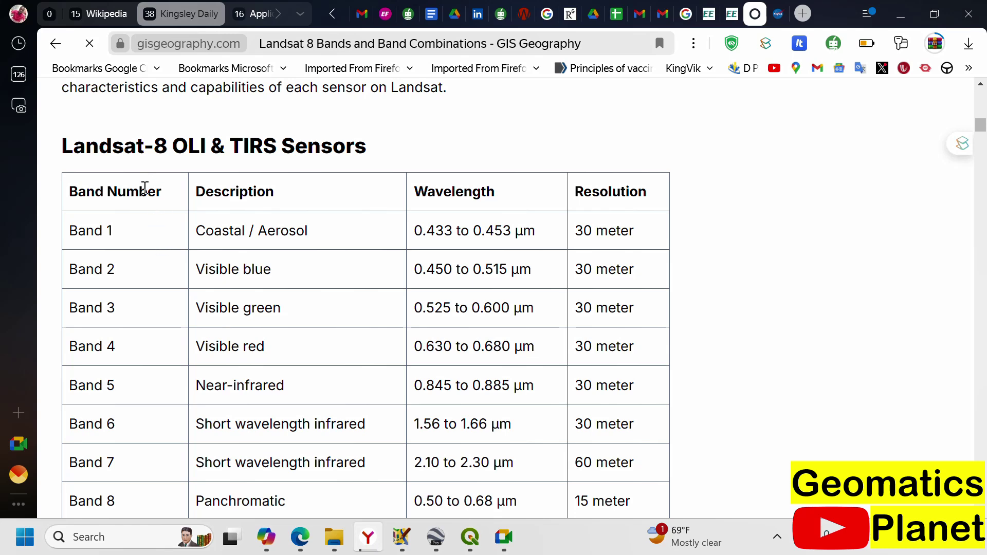
Examine the band numbers in the Landsat-8 OLI & TIRS Sensors table, from Band 1 through Band 11.
scroll(152, 213, down, 3)
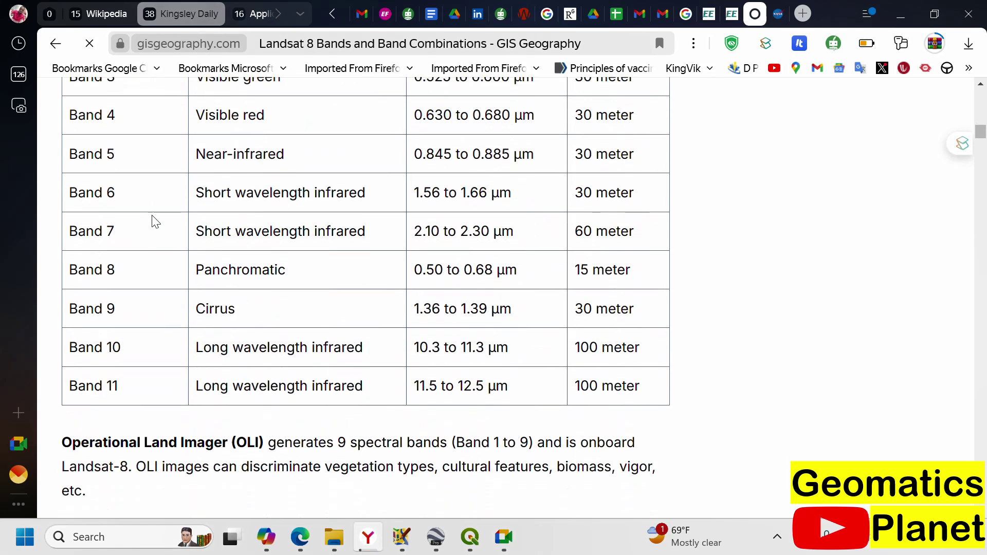
scroll(134, 396, up, 3)
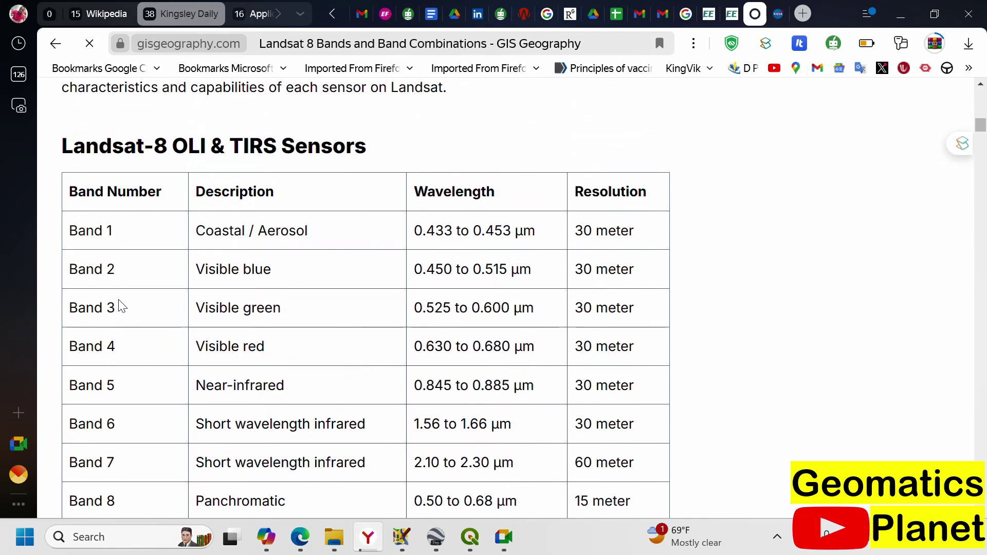
scroll(130, 267, down, 3)
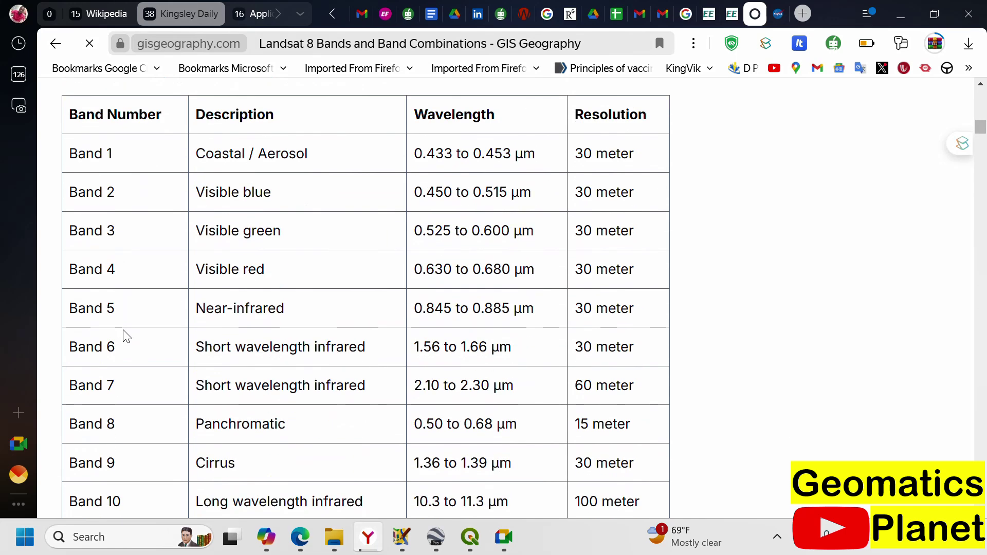
drag(140, 402, 104, 305)
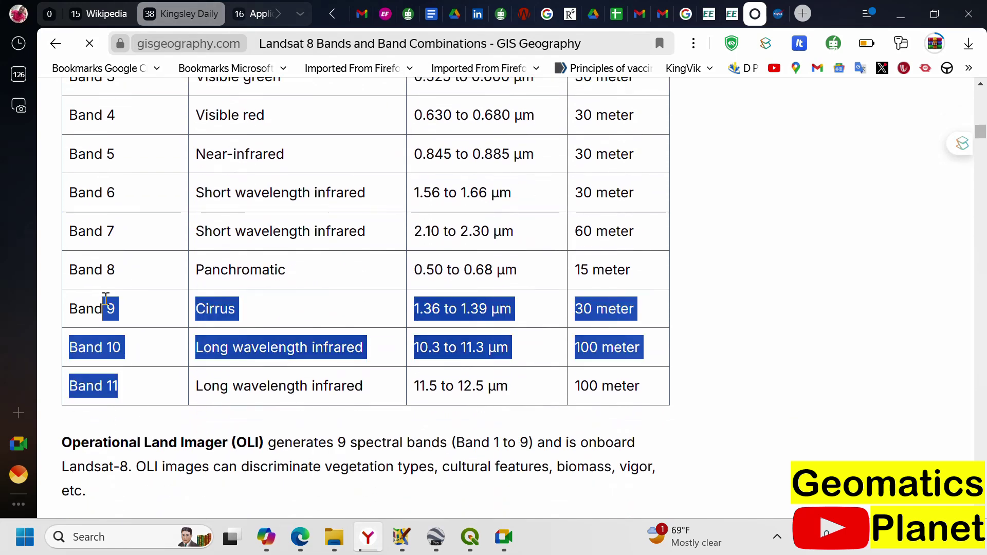
scroll(138, 301, up, 3)
click(122, 237)
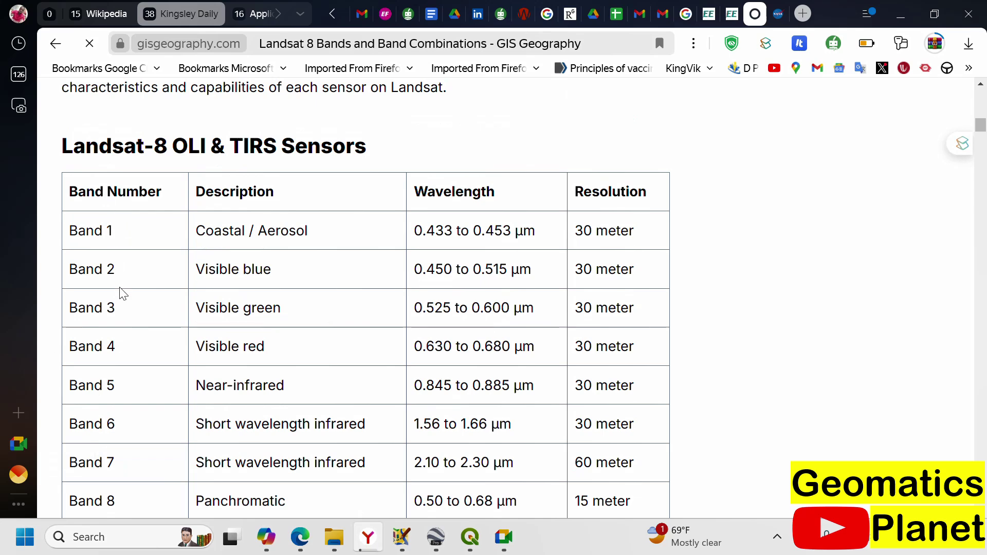
scroll(145, 277, down, 2)
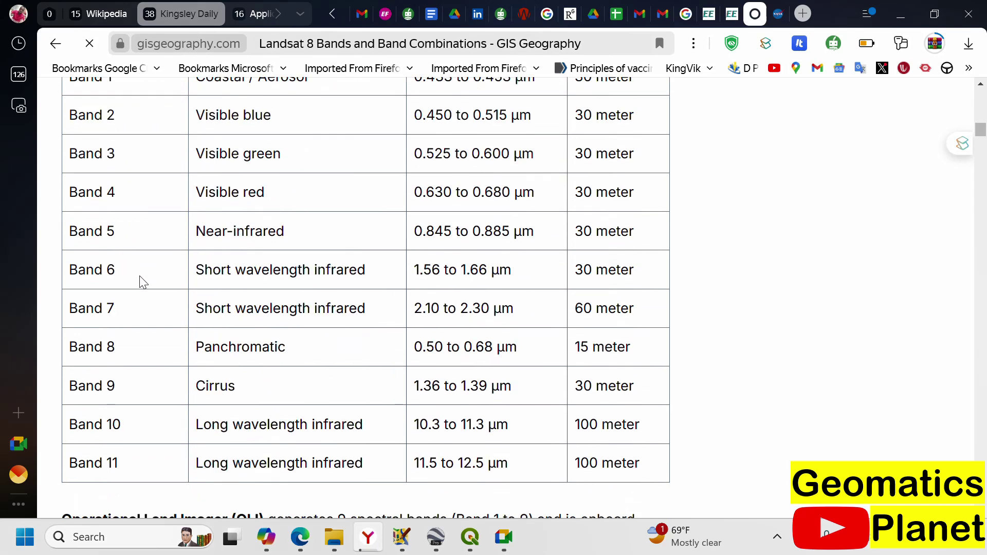
scroll(139, 283, up, 3)
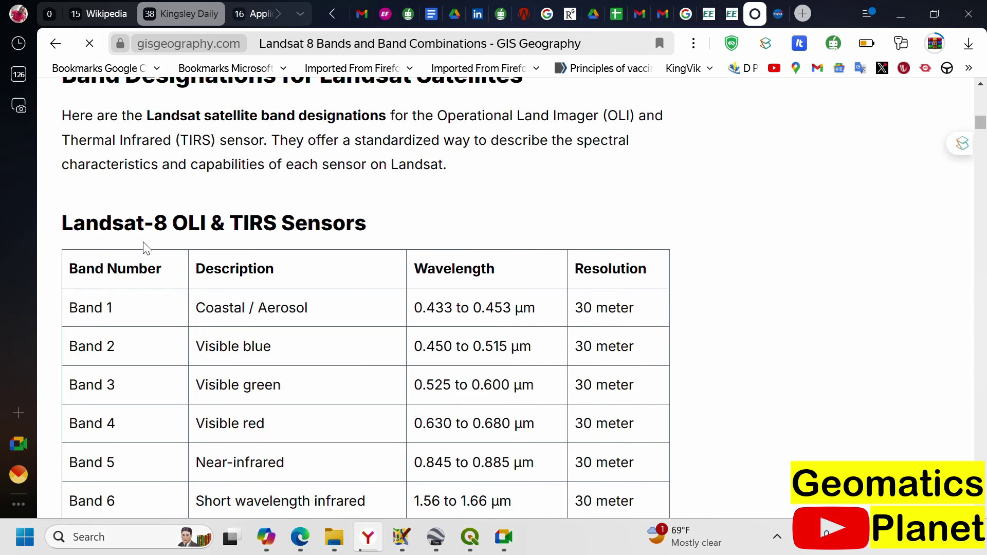
scroll(137, 264, down, 6)
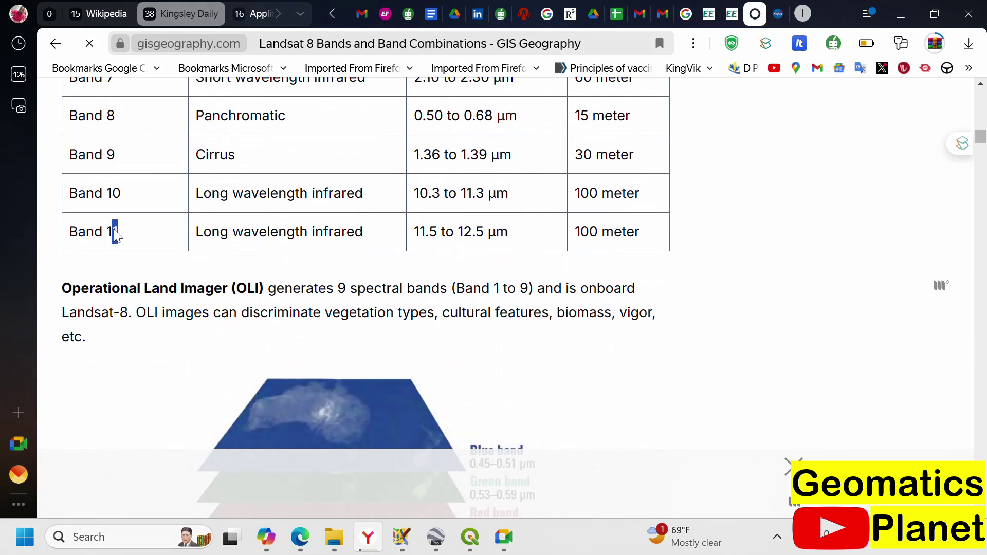
scroll(147, 247, up, 5)
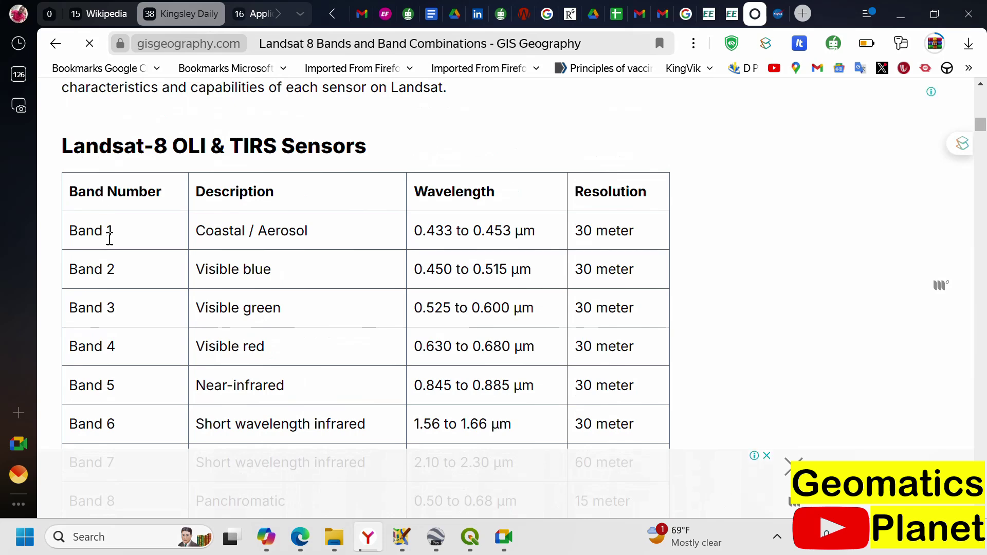
scroll(133, 311, down, 5)
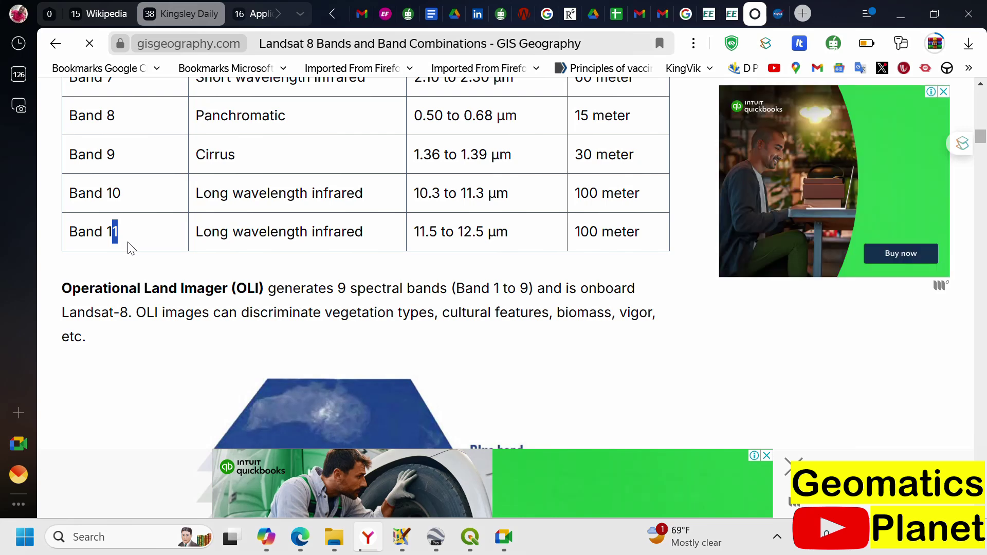
scroll(131, 250, up, 2)
scroll(132, 252, up, 2)
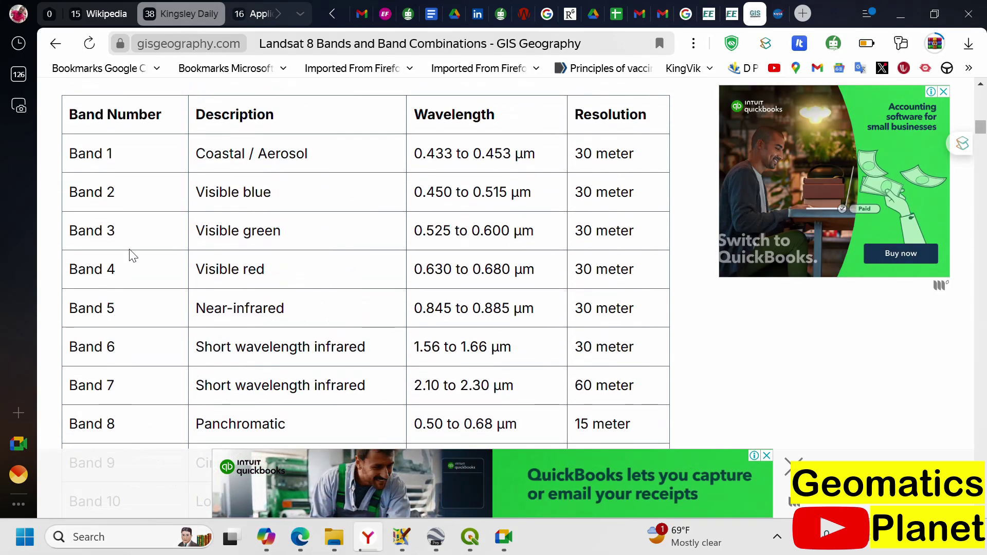
scroll(131, 201, down, 3)
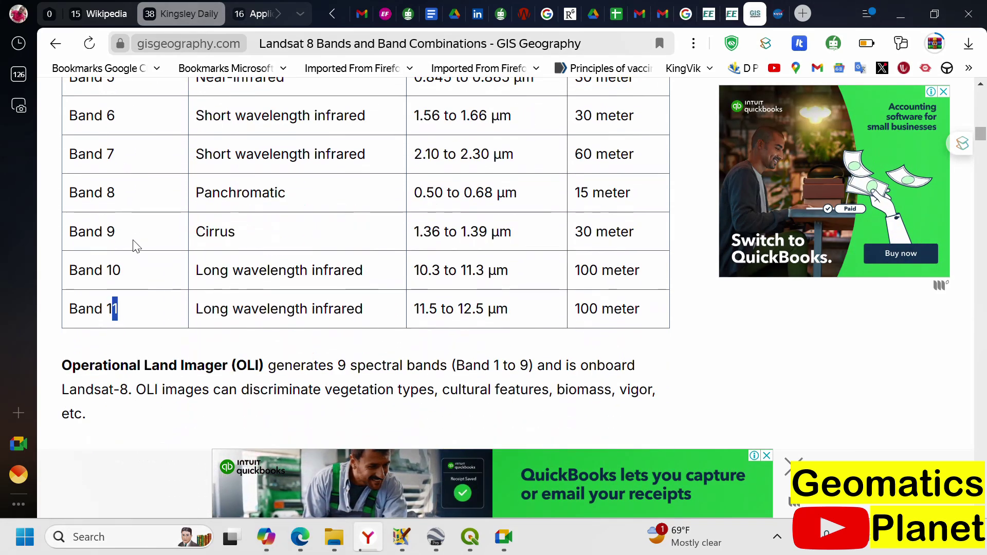
scroll(140, 232, up, 1)
scroll(301, 213, up, 5)
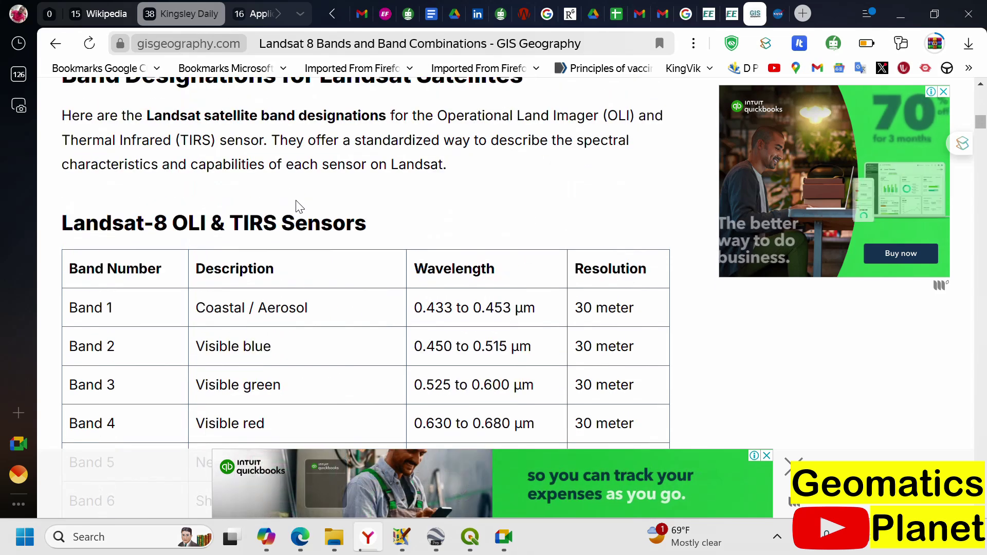
Examine the table's descriptions and resolutions, highlighting the visible blue Band 2 and the panchromatic Band 8 with its resolution.
scroll(369, 266, down, 1)
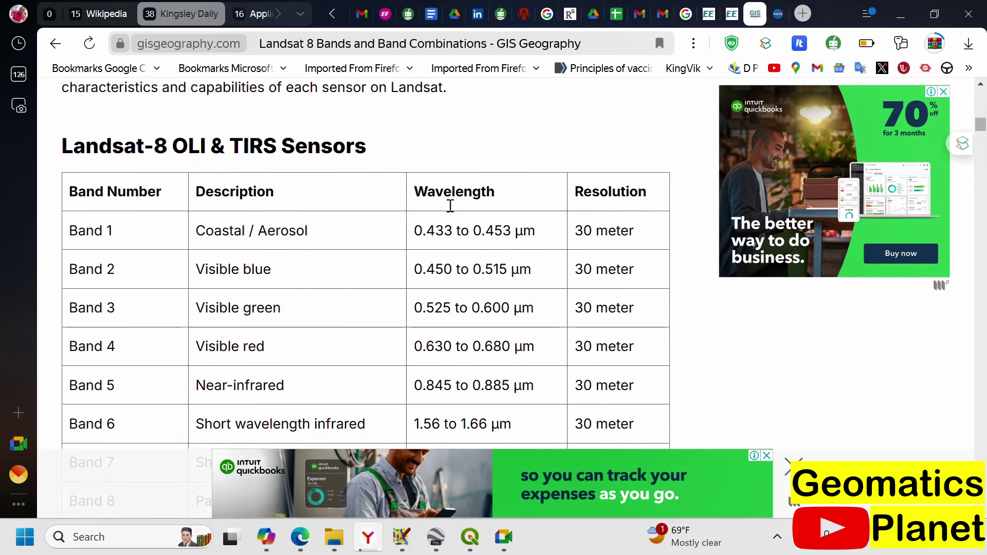
scroll(602, 208, down, 2)
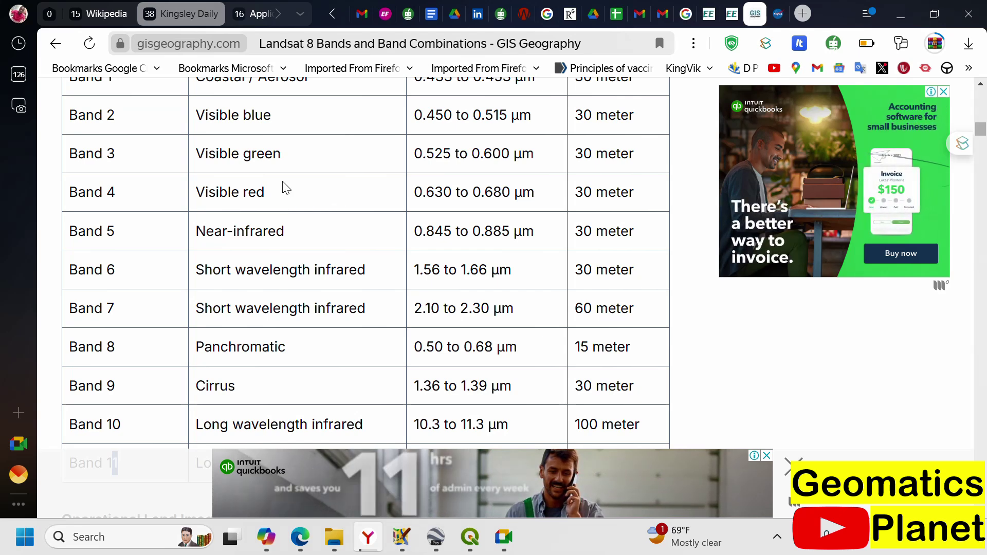
drag(273, 117, 225, 123)
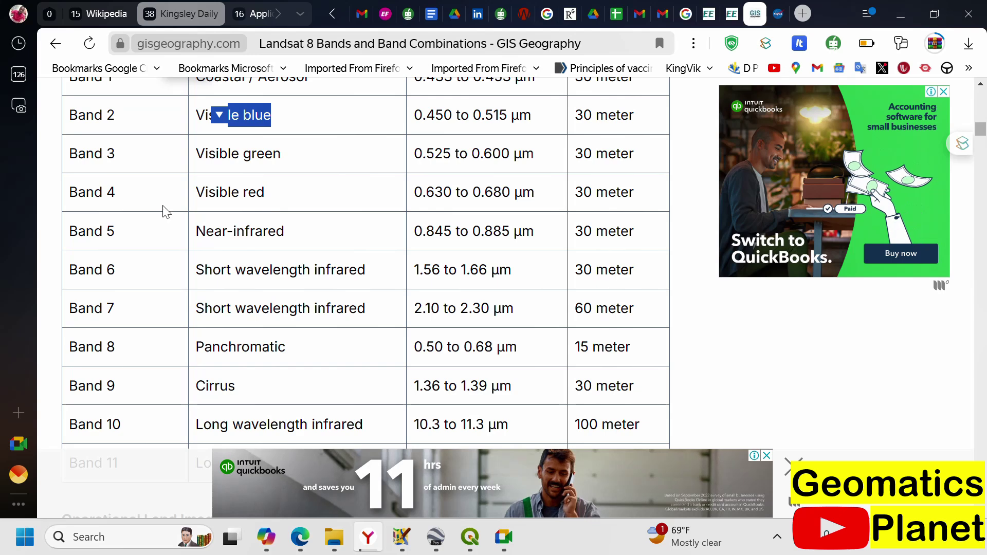
drag(115, 196, 106, 118)
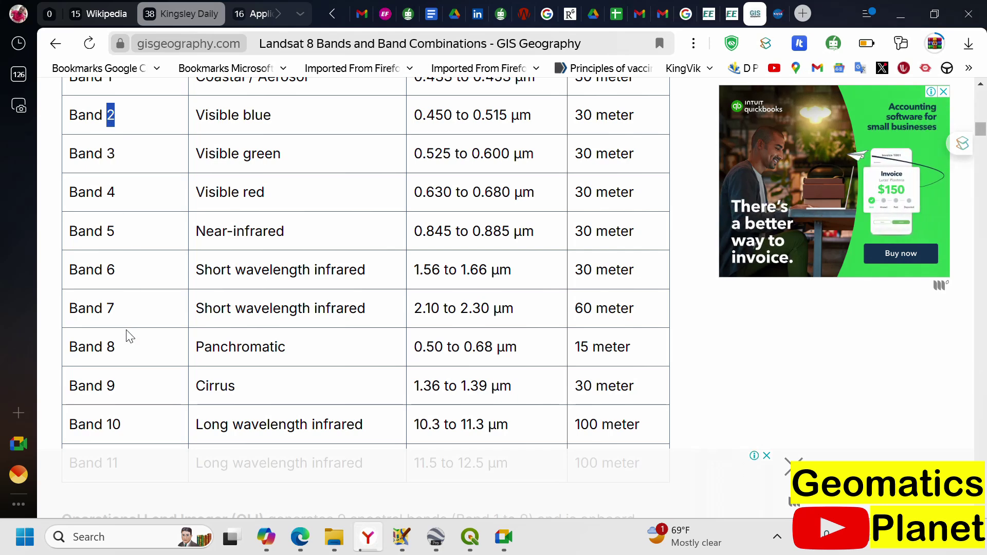
drag(117, 355, 79, 348)
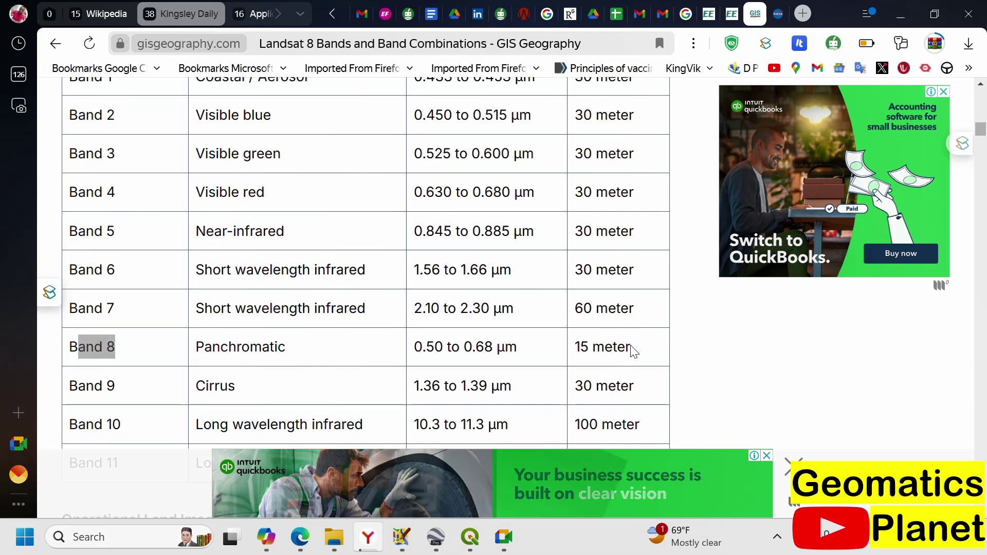
drag(632, 348, 573, 355)
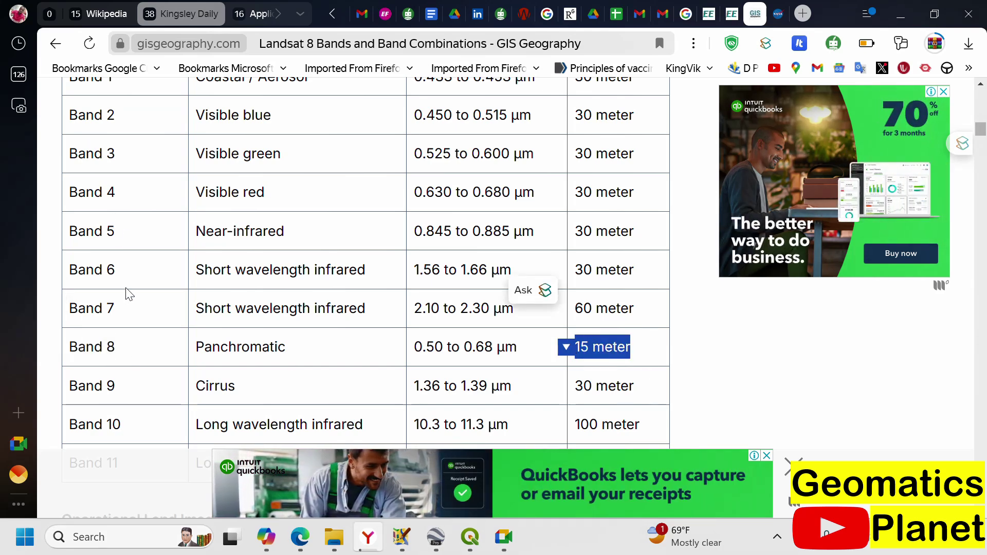
Examine the rest of the Landsat-8 band table, highlighting the rows up to Band 4, and the OLI band stack illustration.
drag(121, 196, 76, 171)
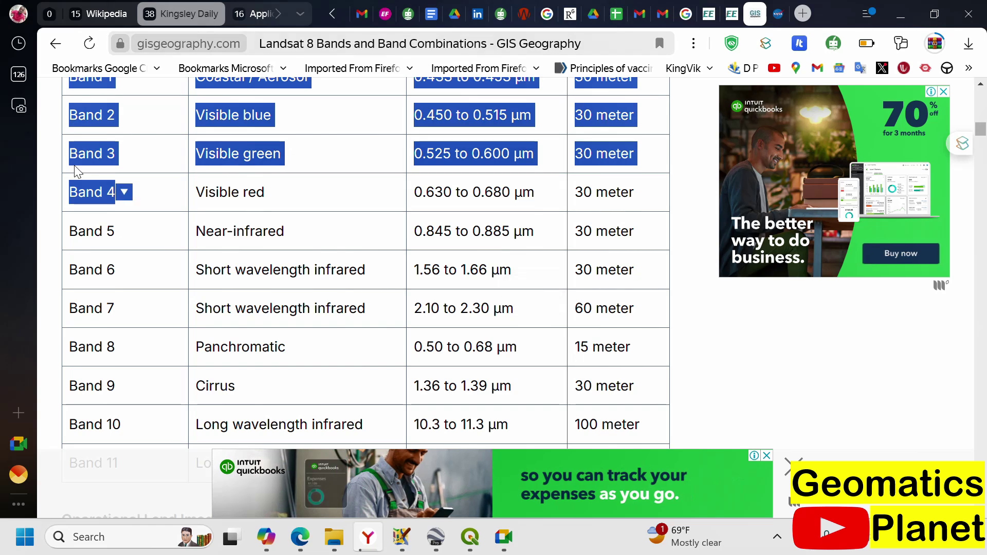
click(128, 358)
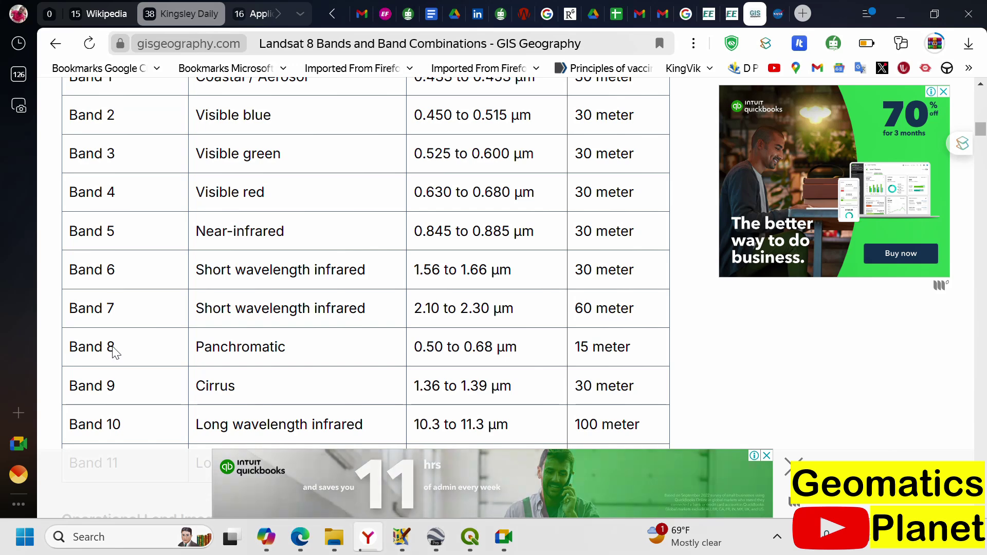
scroll(278, 267, down, 2)
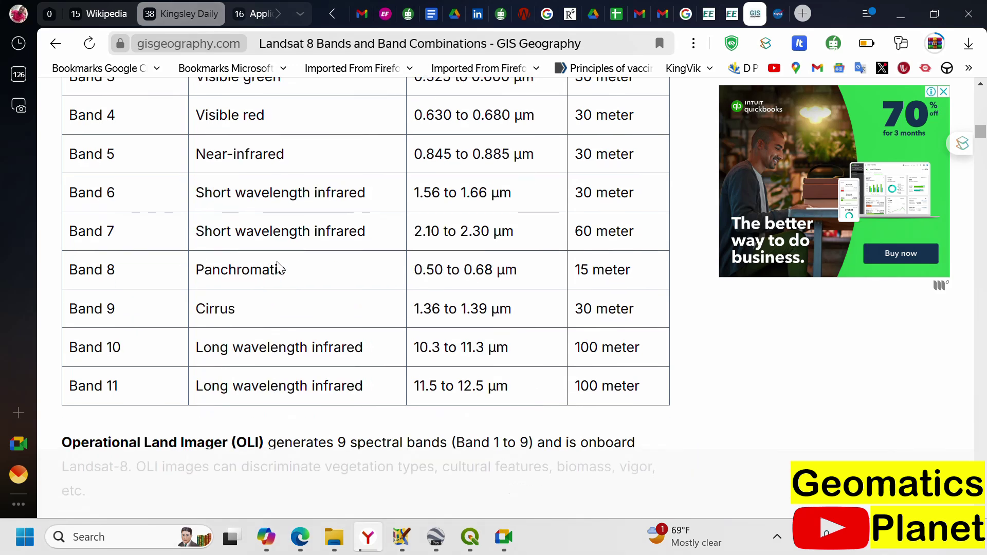
scroll(326, 227, down, 5)
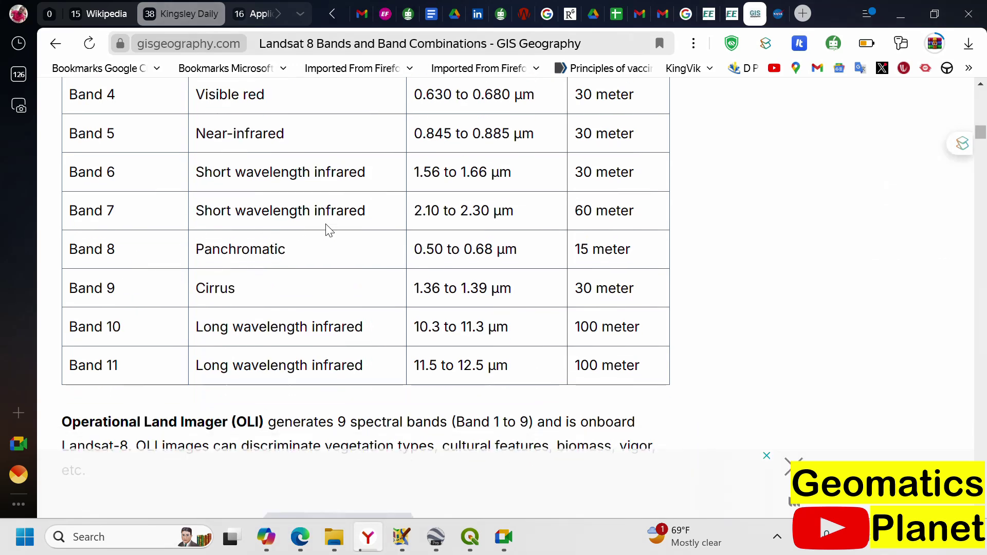
scroll(384, 266, down, 3)
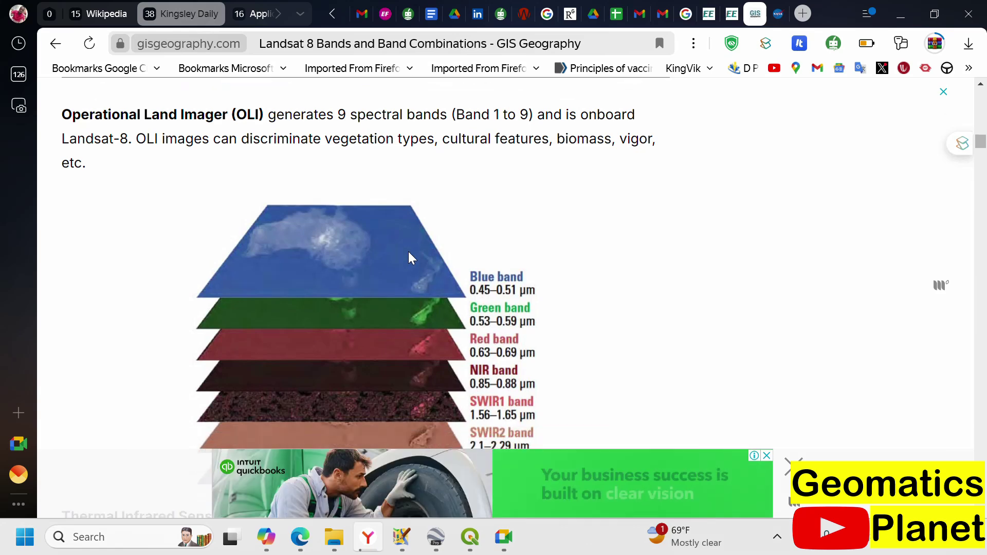
scroll(406, 255, down, 2)
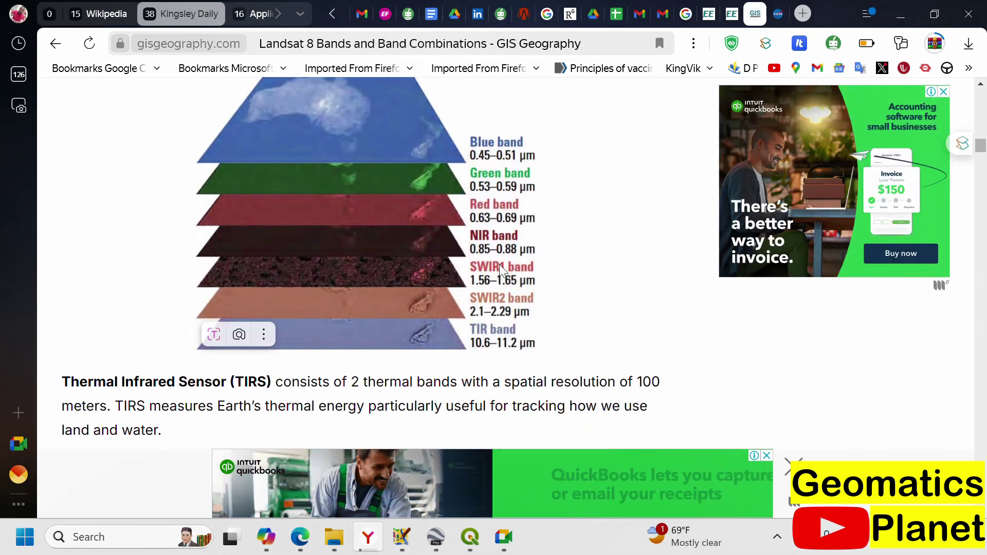
Find the article's Landsat 8 Band Combinations section and read the Natural Color (4, 3, 2) composite description.
scroll(500, 329, down, 10)
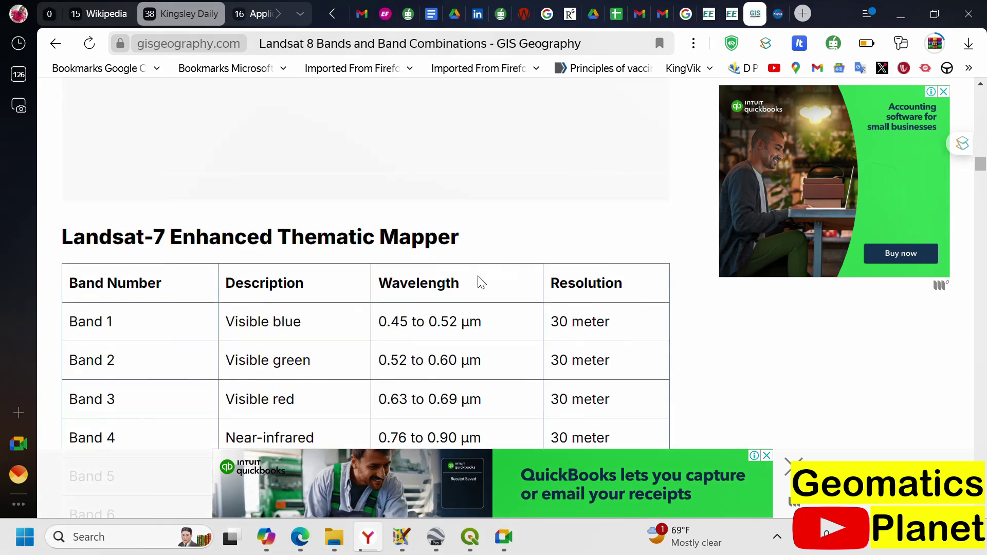
scroll(463, 247, down, 20)
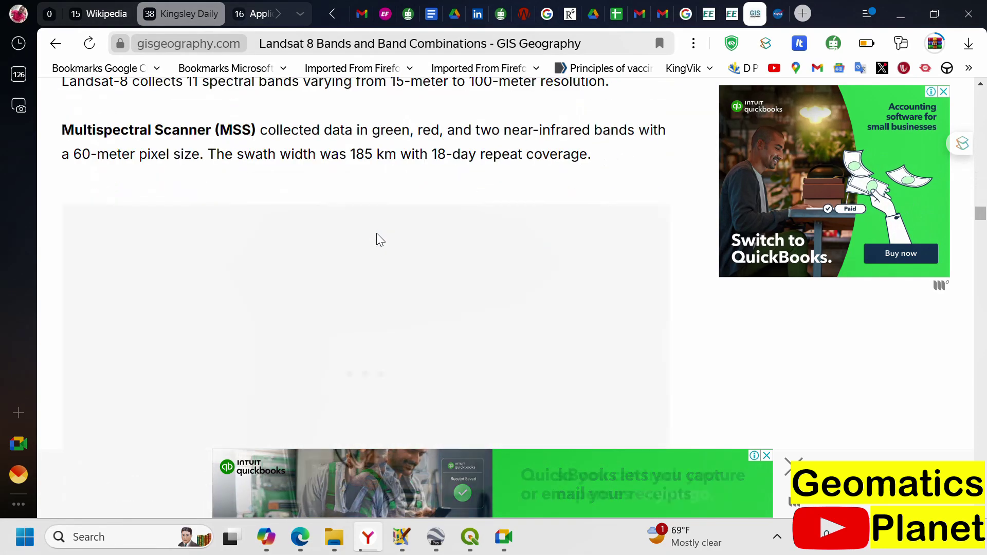
scroll(378, 235, up, 20)
scroll(379, 235, down, 5)
scroll(379, 234, up, 12)
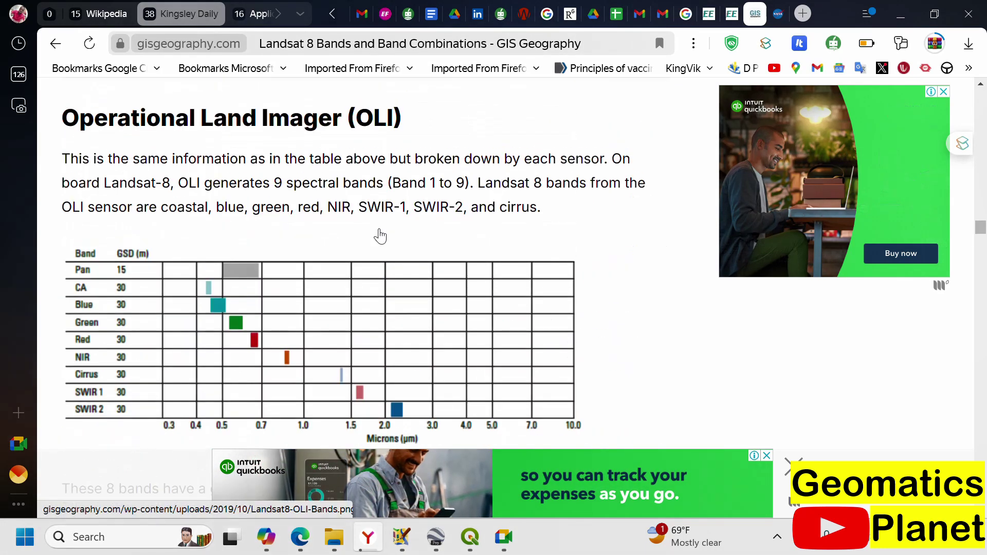
scroll(225, 211, down, 6)
scroll(230, 206, down, 10)
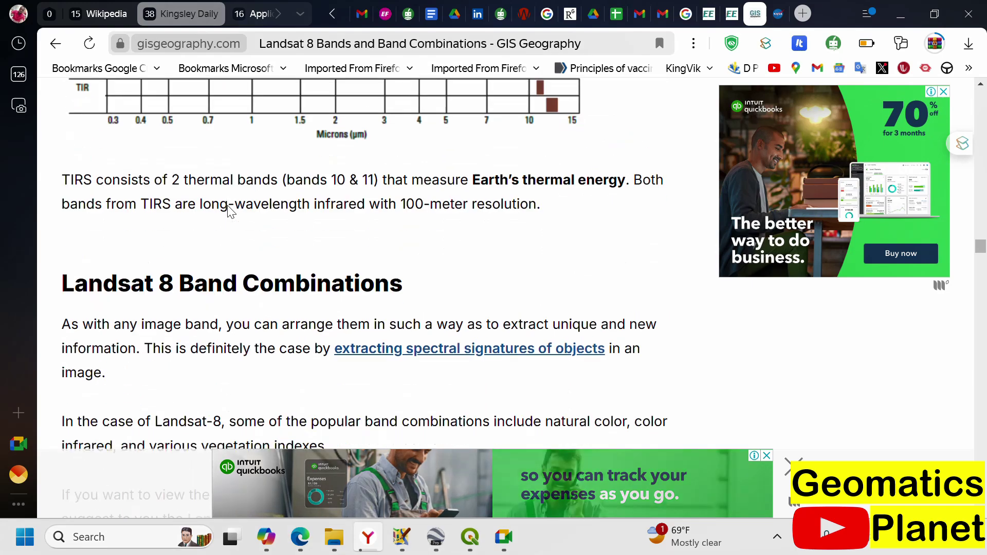
scroll(230, 206, up, 1)
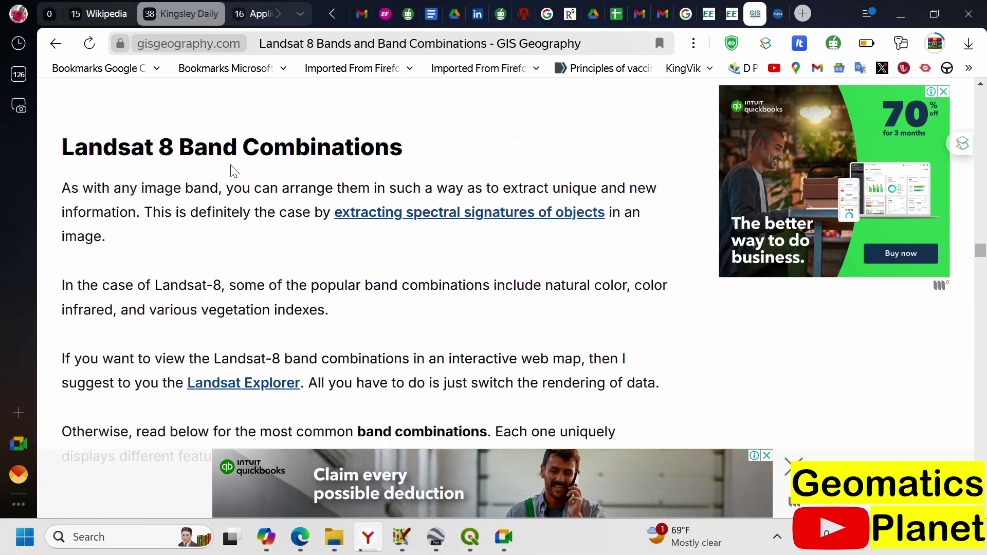
scroll(231, 170, down, 4)
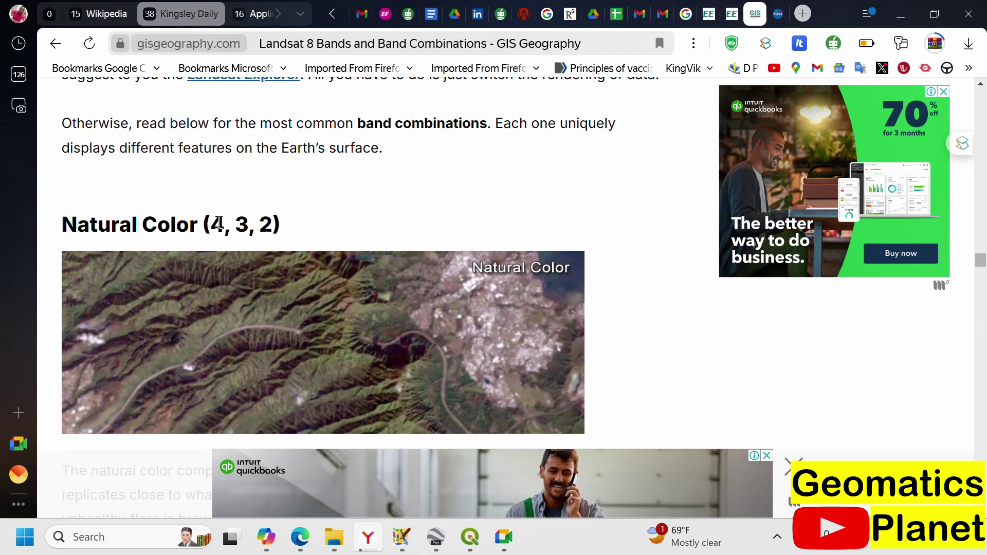
scroll(522, 217, down, 2)
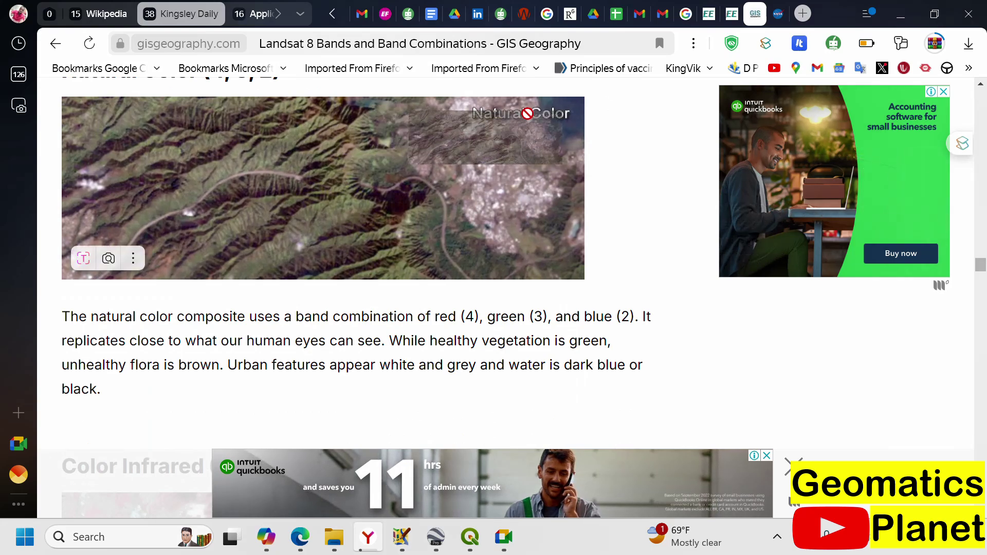
scroll(462, 200, down, 3)
scroll(385, 226, up, 5)
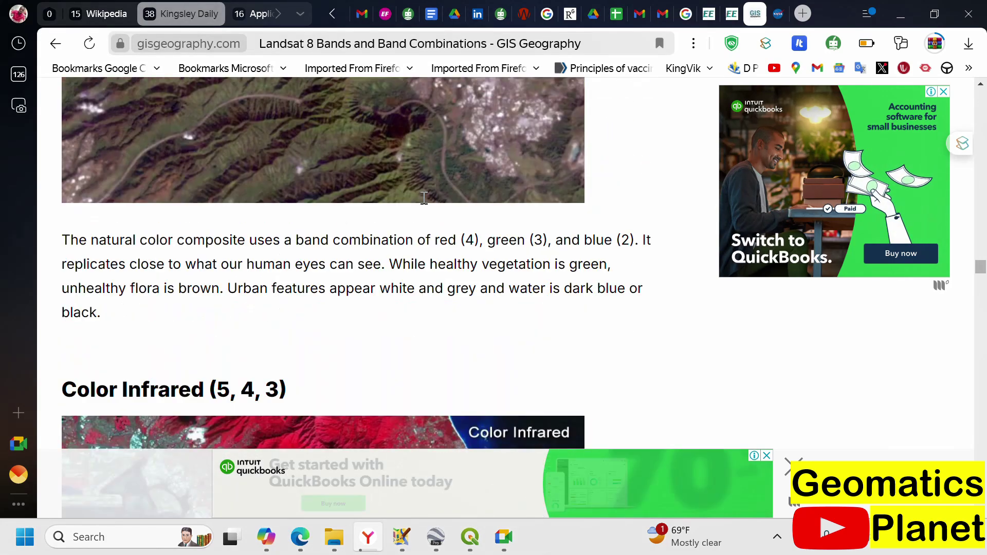
Return to the Landsat-8 band table and check what Bands 4, 3 and 2 represent, highlighting Band 2.
scroll(274, 252, up, 15)
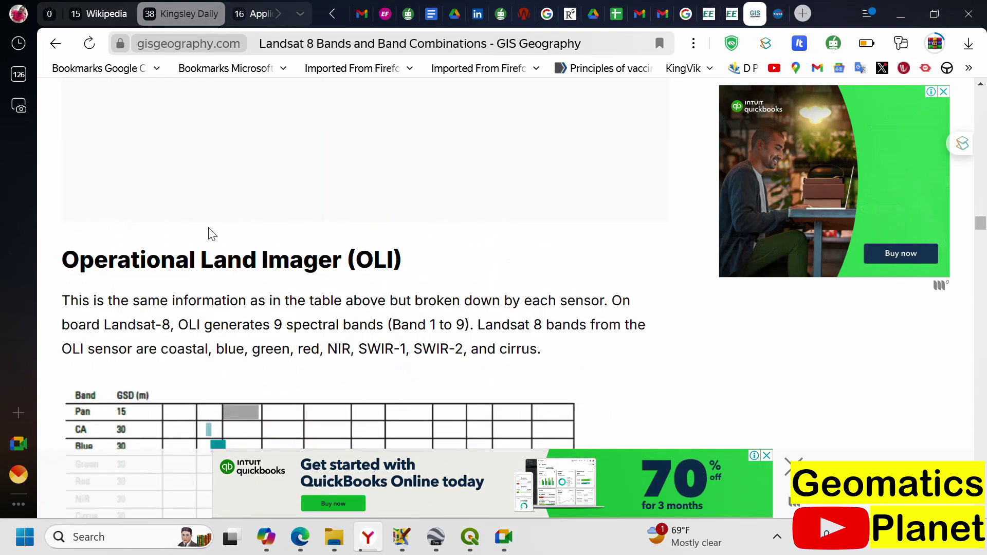
scroll(213, 209, up, 20)
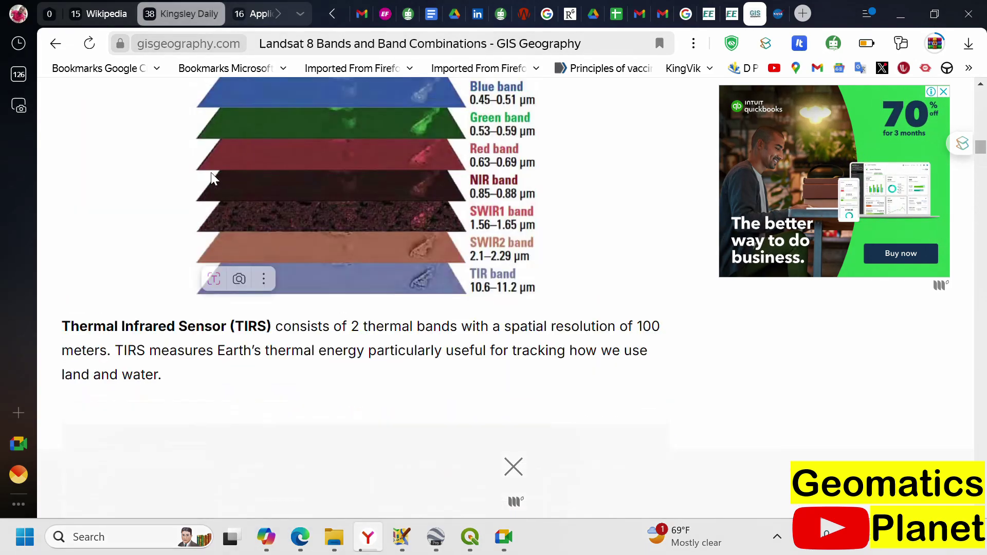
scroll(226, 186, up, 5)
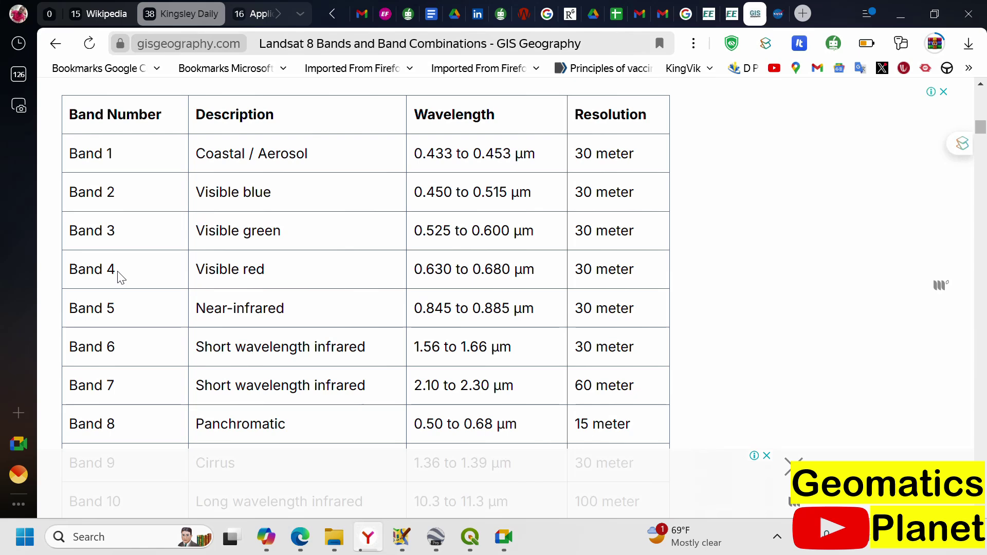
double_click(111, 230)
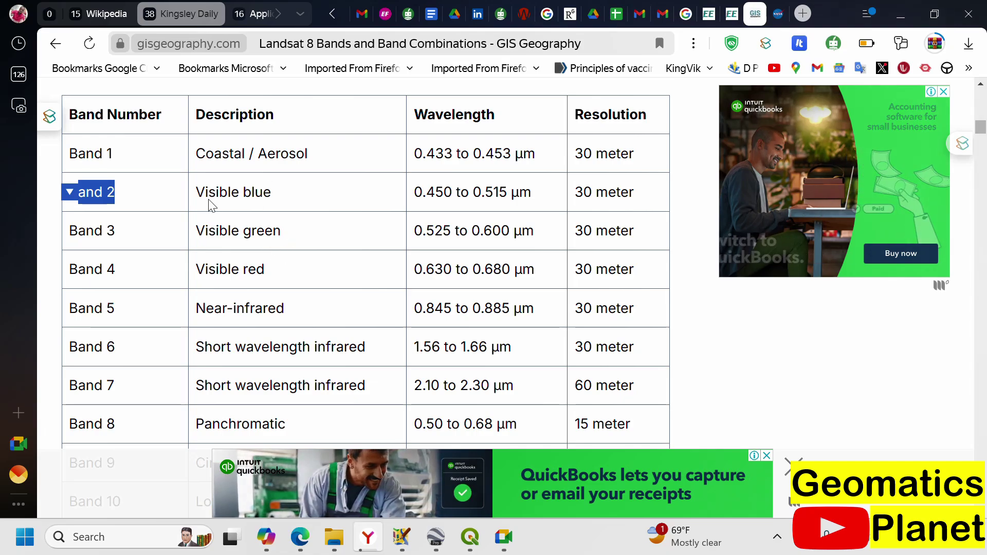
Go back to the Natural Color (4, 3, 2) section and review its sample image and description.
scroll(186, 245, down, 15)
scroll(190, 246, down, 20)
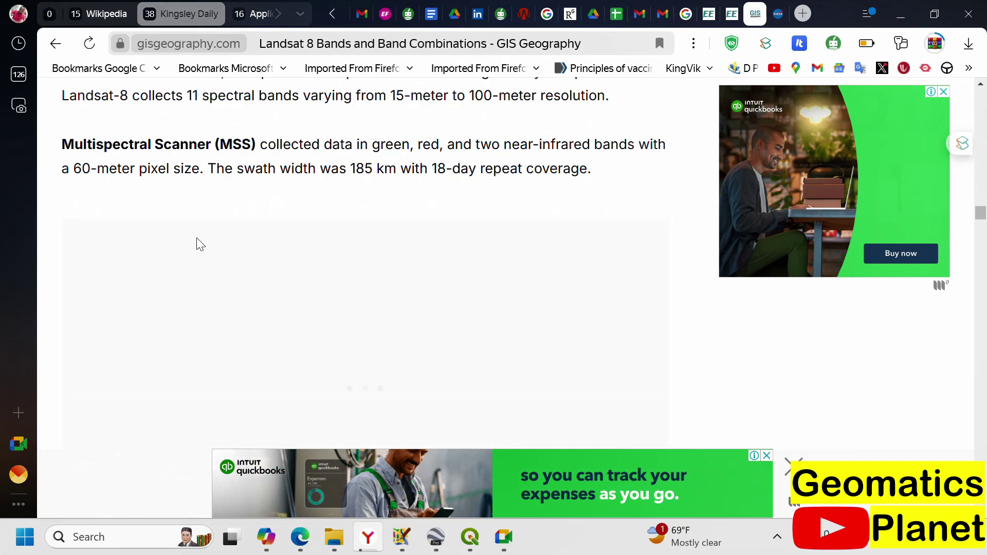
scroll(190, 236, up, 10)
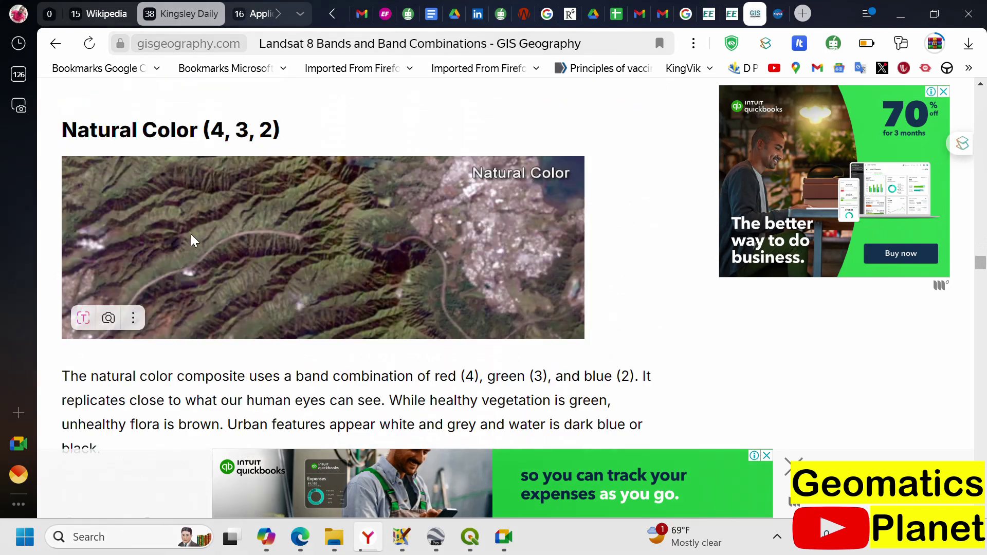
scroll(244, 254, down, 4)
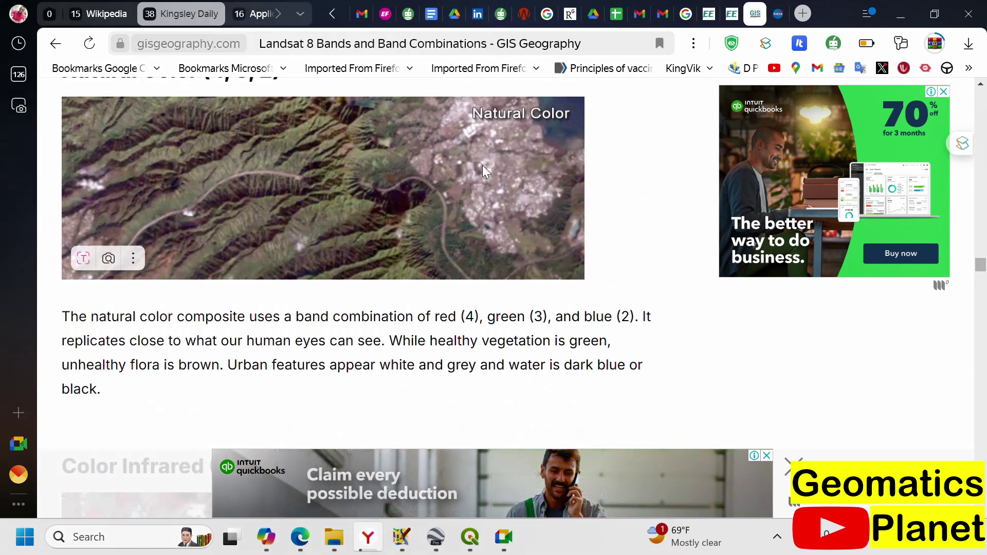
Examine the Color Infrared (5, 4, 3) heading and sample image, comparing it with the natural color composite above.
scroll(430, 194, down, 4)
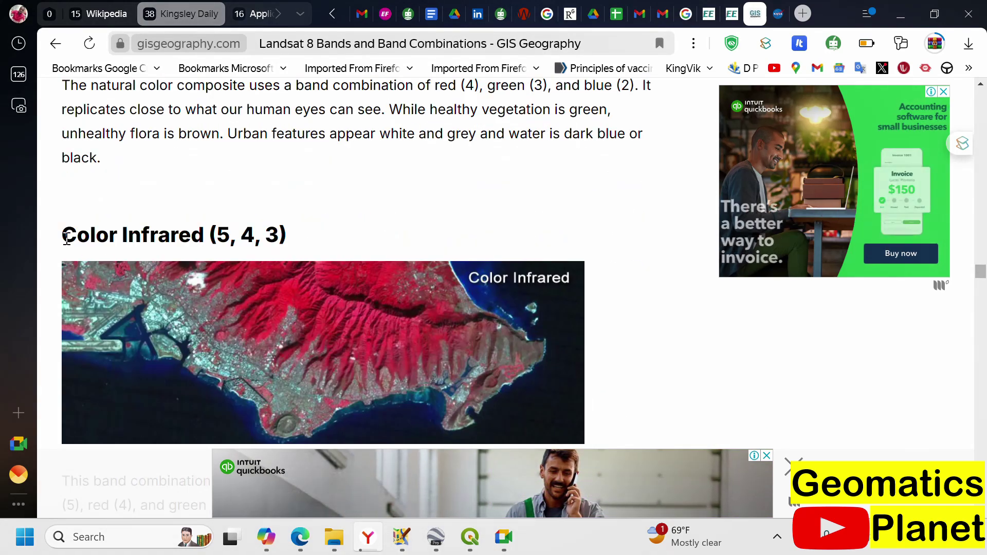
drag(66, 236, 124, 231)
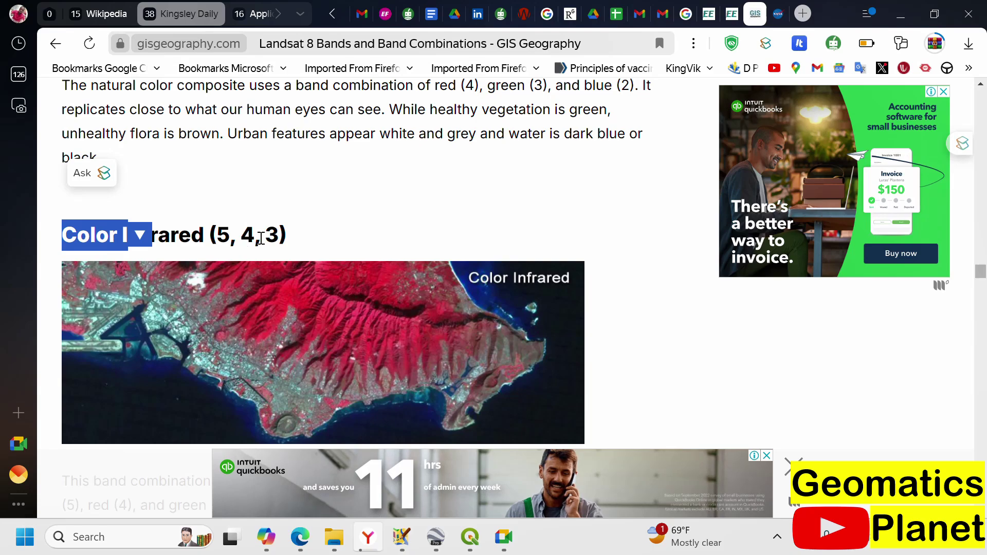
scroll(259, 235, up, 4)
scroll(226, 256, down, 9)
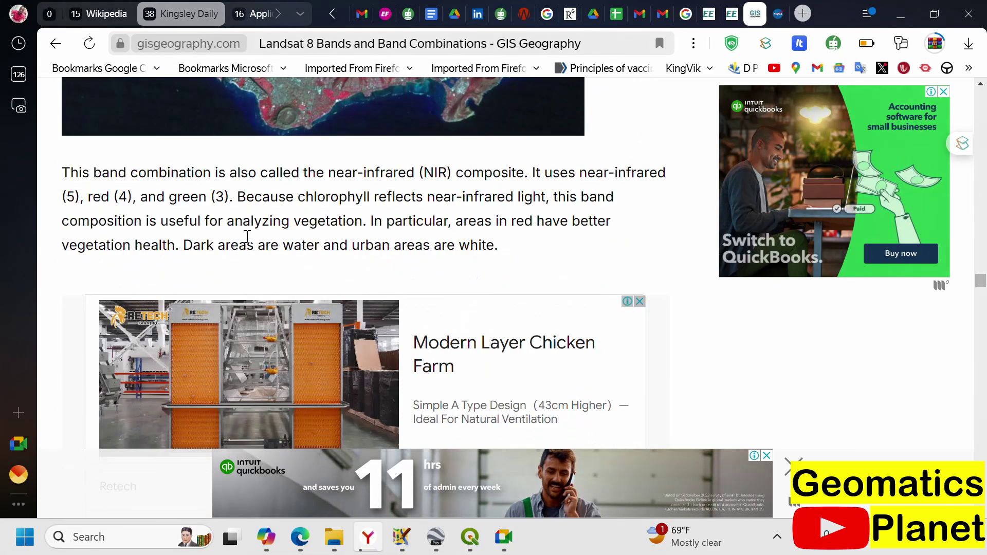
scroll(248, 234, up, 10)
scroll(341, 288, down, 3)
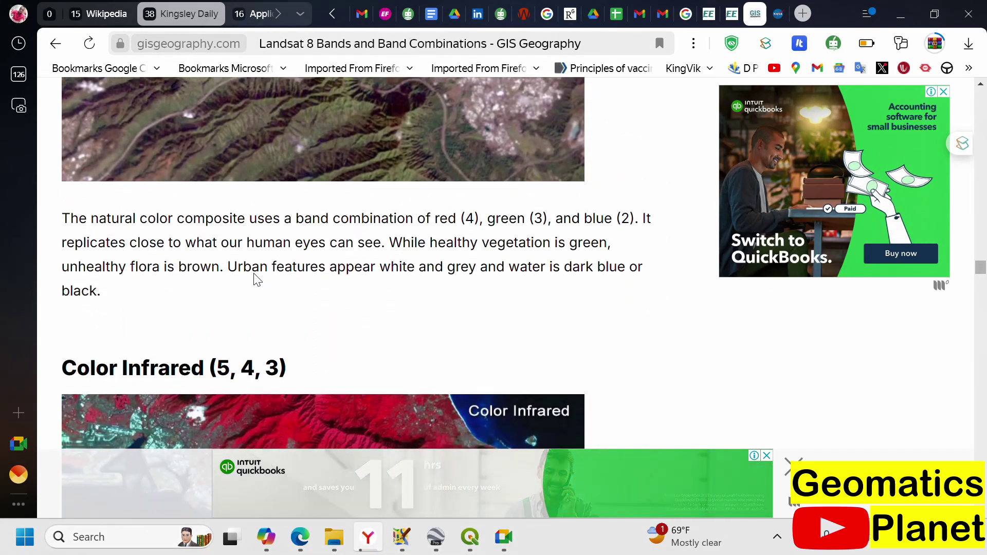
scroll(261, 208, down, 3)
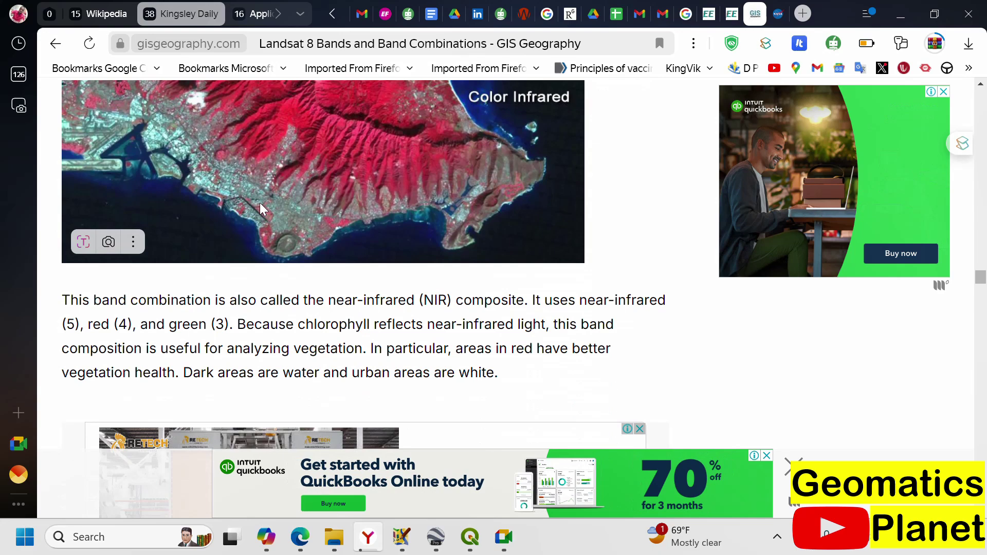
Read the Color Infrared description, highlighting the text on vegetation analysis and dark areas, and compare it with the sample image.
scroll(113, 278, down, 1)
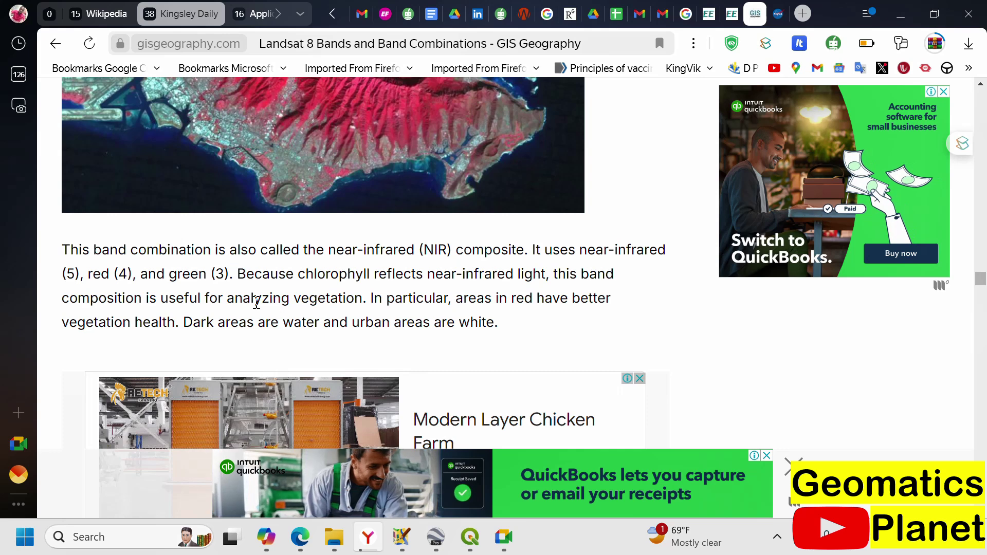
drag(327, 304, 364, 323)
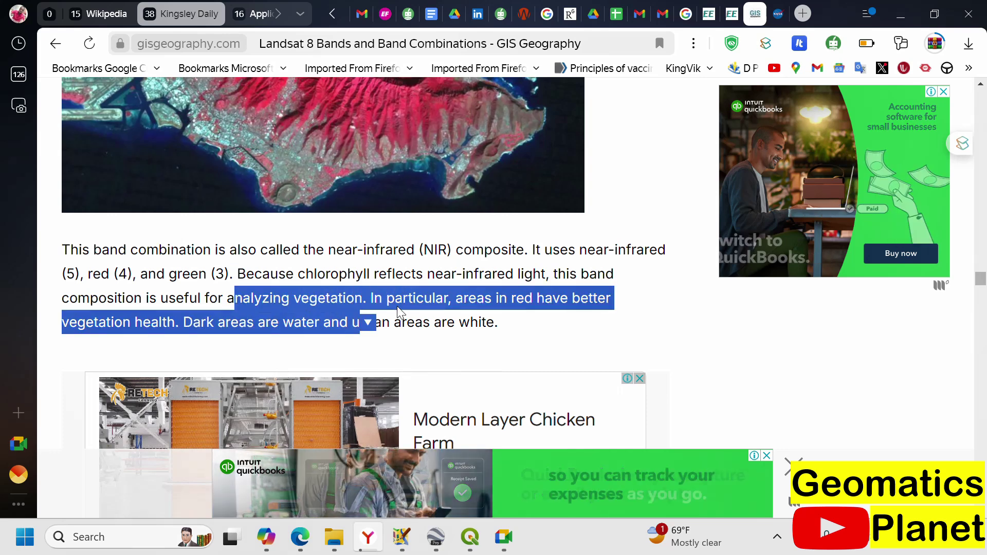
click(459, 305)
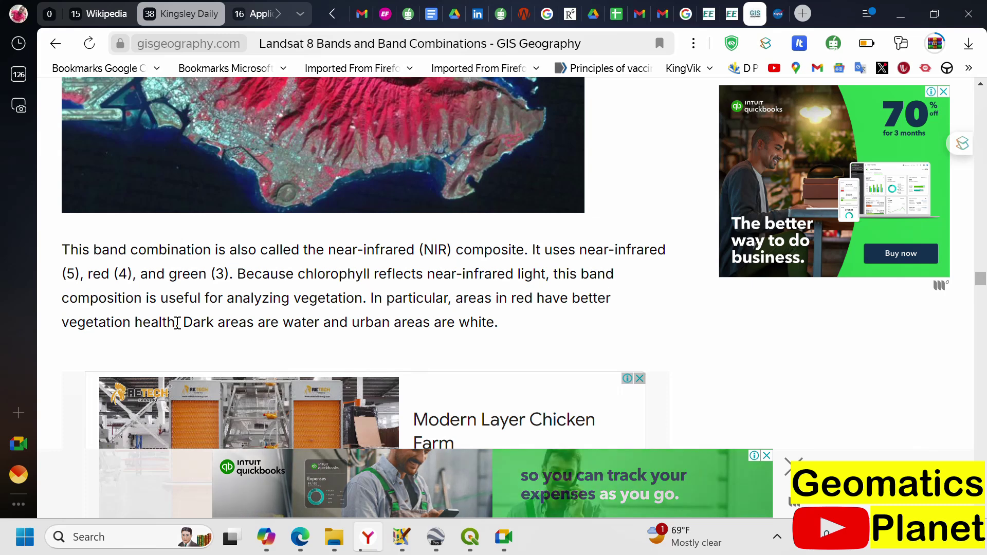
drag(184, 323, 280, 322)
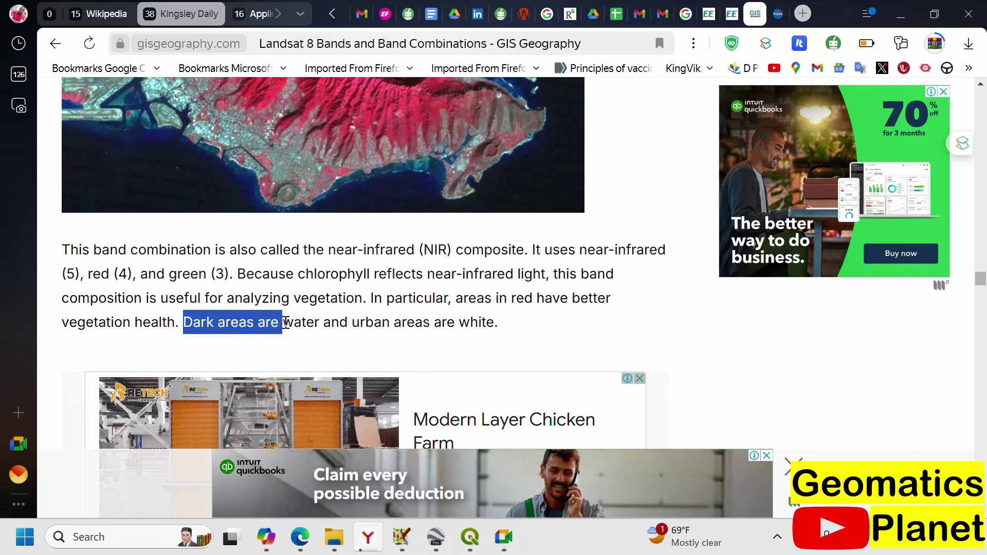
click(188, 288)
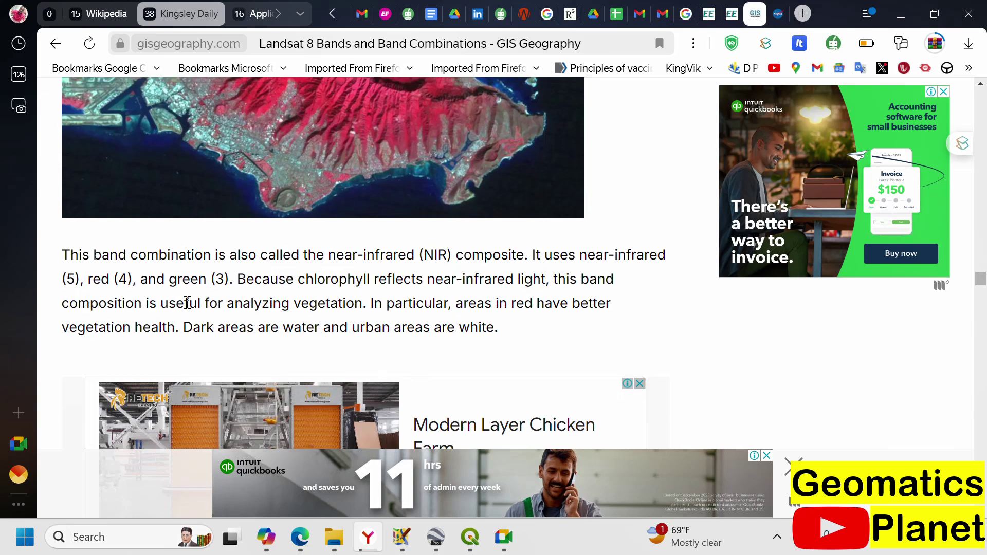
scroll(314, 283, up, 3)
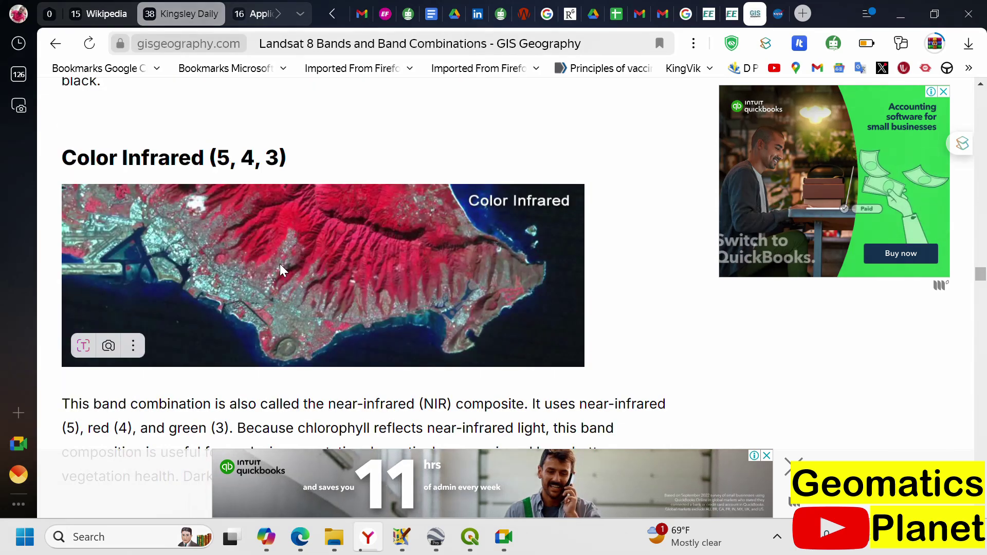
Find the Short-Wave Infrared (7, 6, 4) section and read how its composite displays vegetation, urban areas and soils.
scroll(280, 260, down, 5)
scroll(279, 256, down, 9)
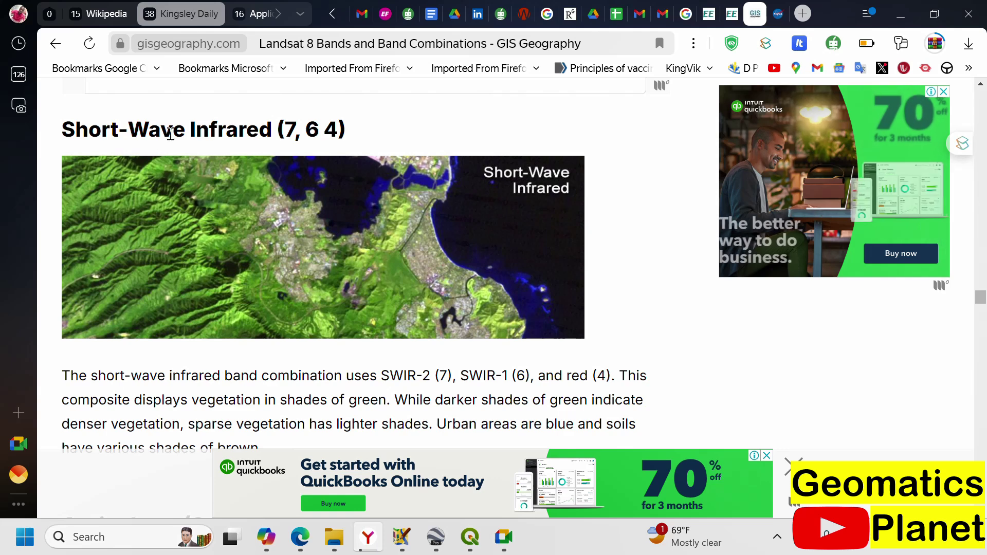
scroll(257, 290, down, 2)
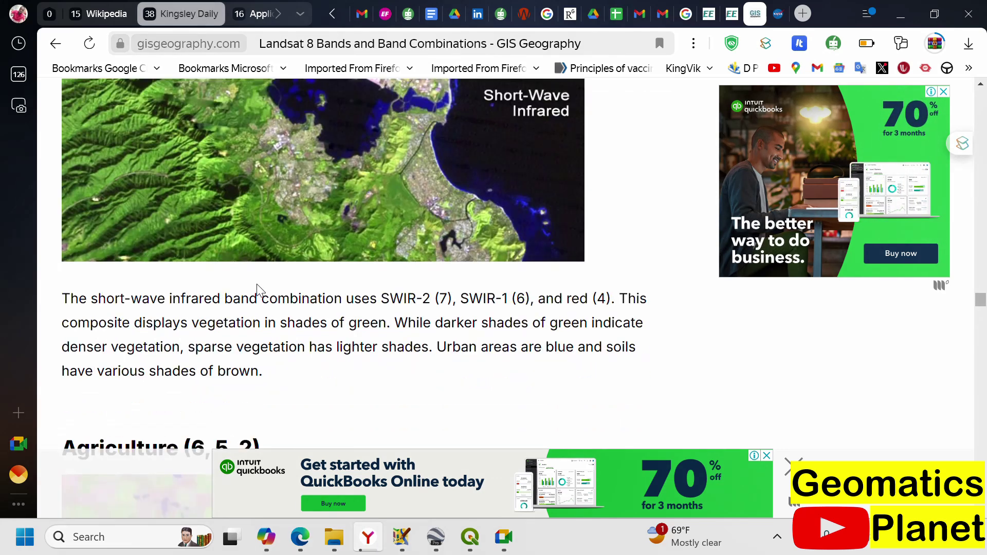
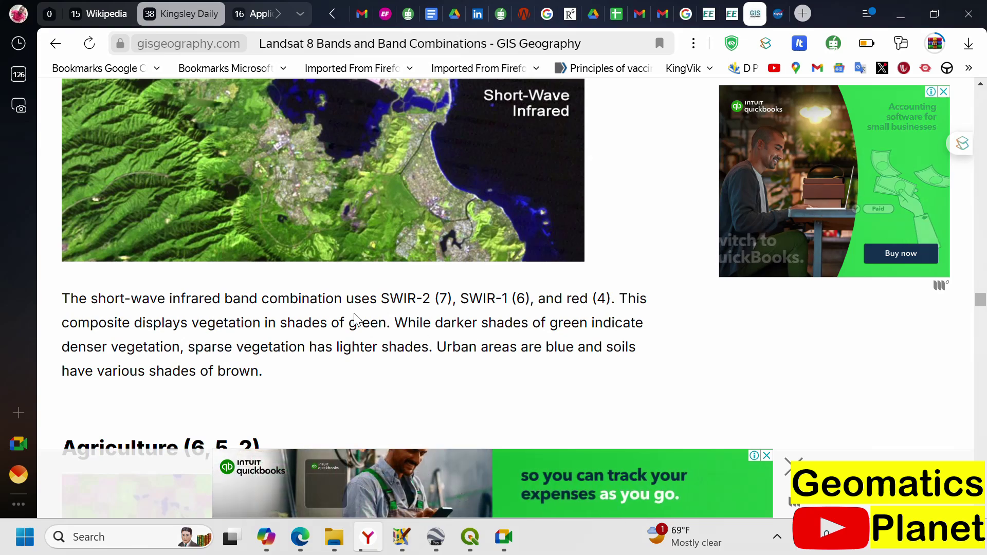
Recheck the Short-Wave Infrared (7, 6, 4) heading and review the sample image and description of the Agriculture (6, 5, 2) combination.
scroll(345, 314, up, 4)
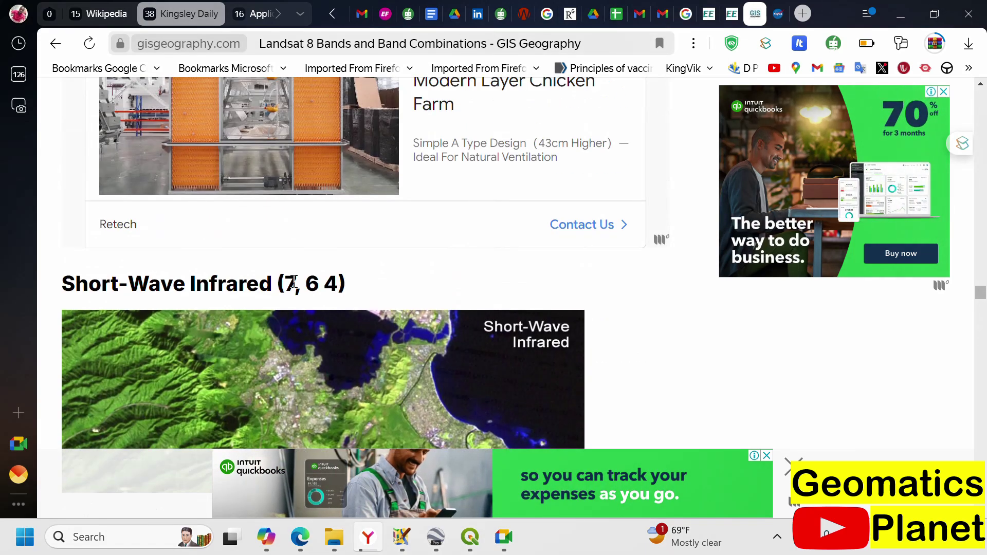
scroll(317, 278, down, 10)
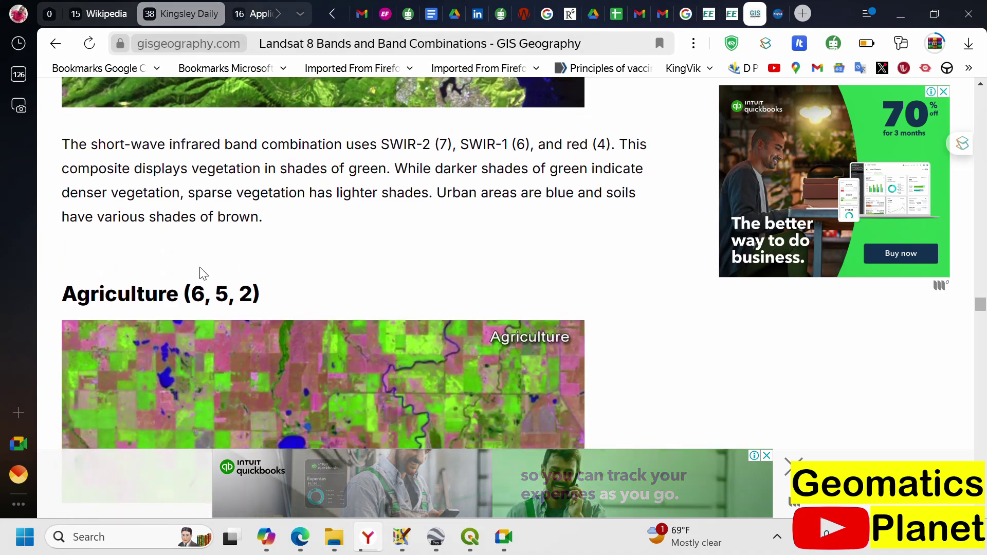
scroll(262, 217, down, 2)
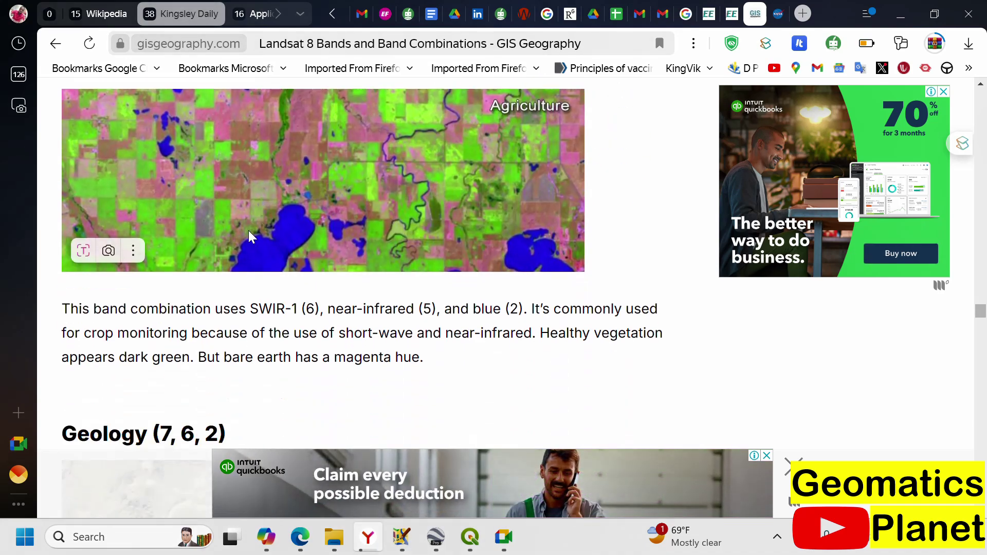
scroll(278, 281, up, 3)
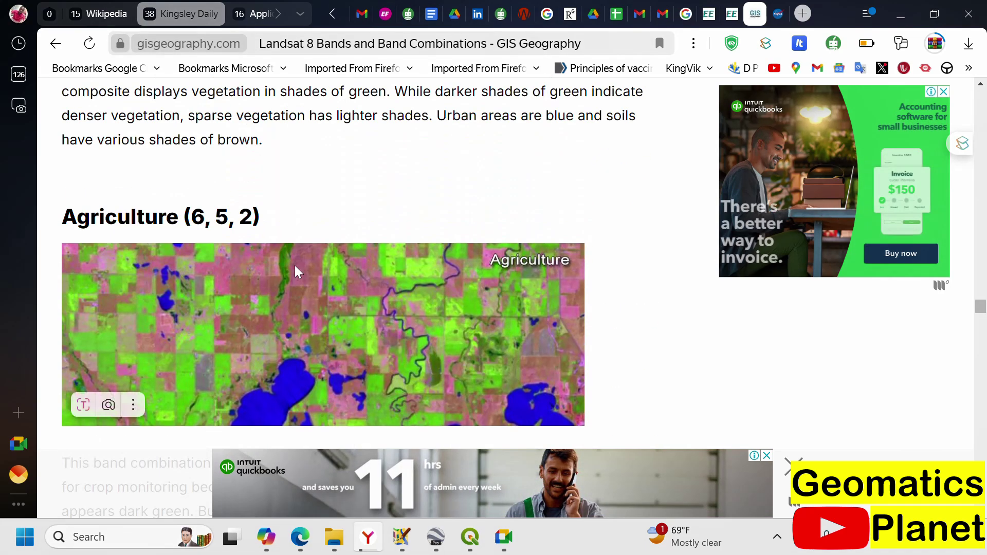
scroll(339, 281, down, 4)
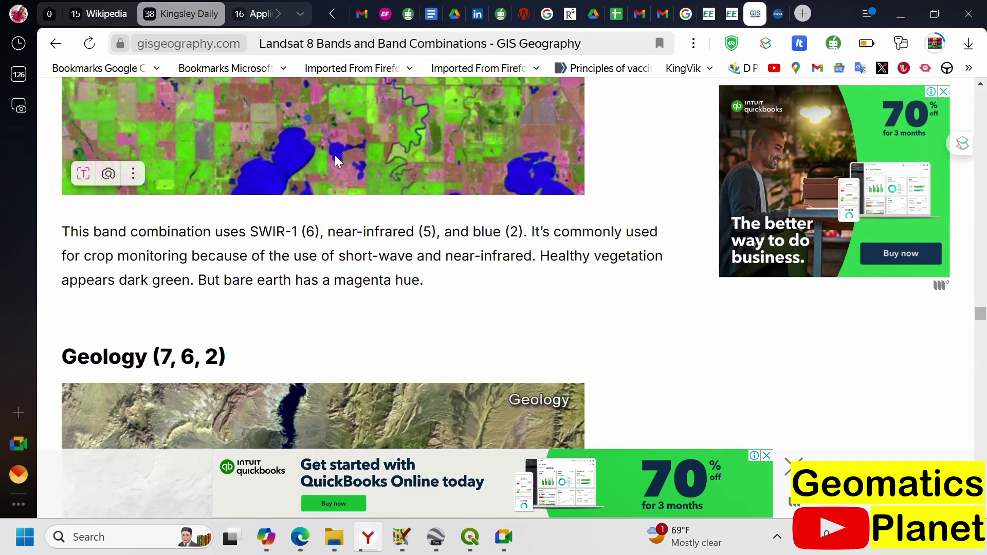
Review the sample images and descriptions of the Geology (7, 6, 2) and Bathymetric (4, 3, 1) band combinations.
scroll(313, 200, down, 4)
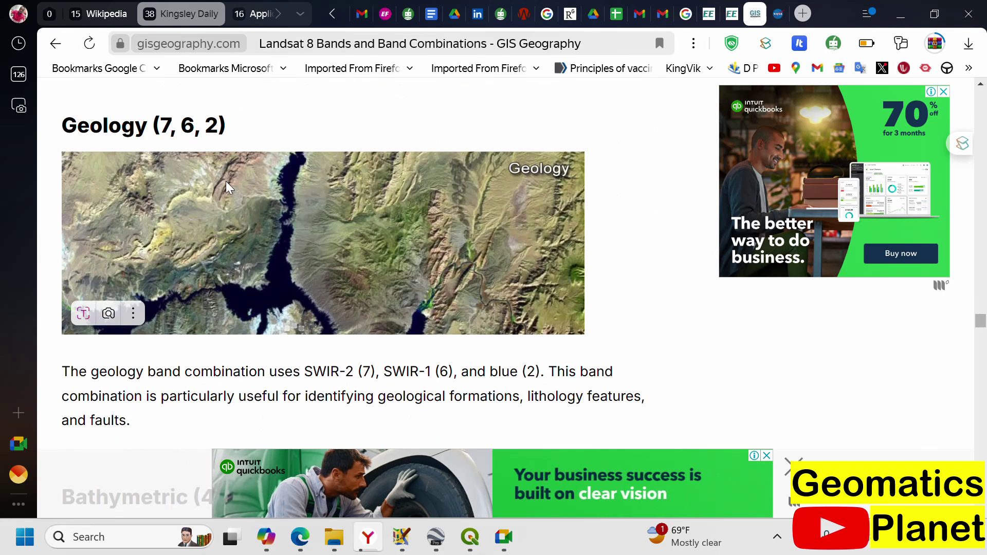
scroll(326, 243, down, 3)
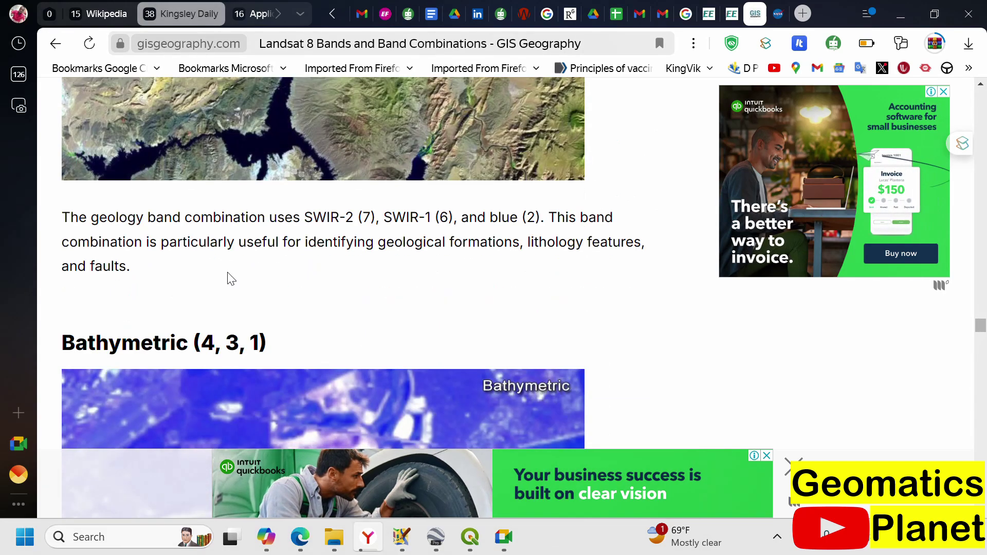
scroll(282, 237, down, 3)
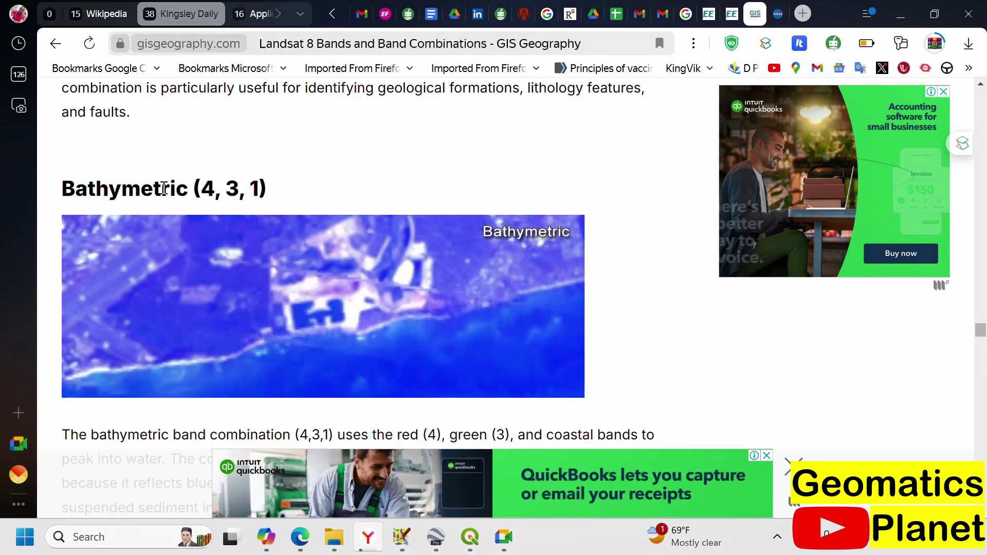
scroll(210, 191, down, 2)
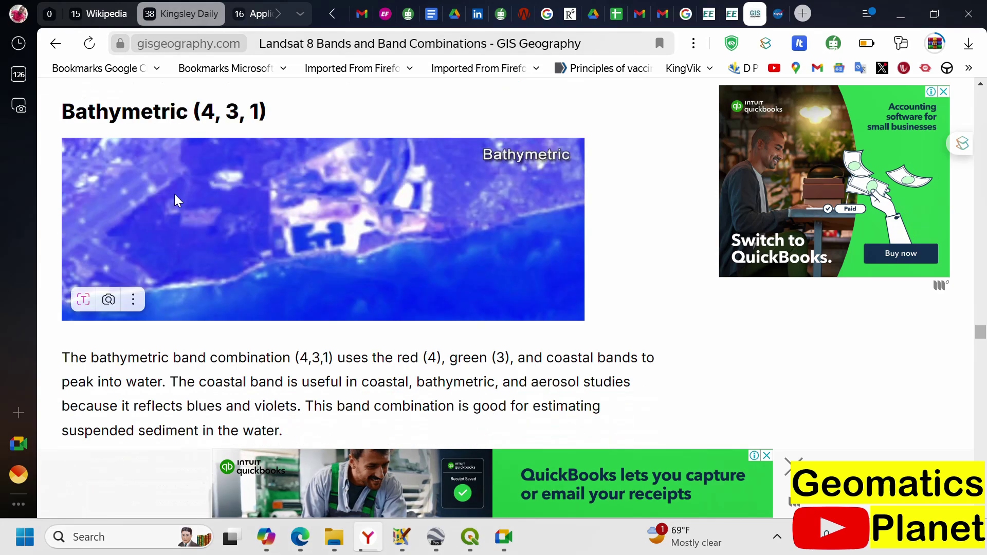
Read the Panchromatic section, highlight "15m" in its description, and examine the sample image.
scroll(302, 206, down, 10)
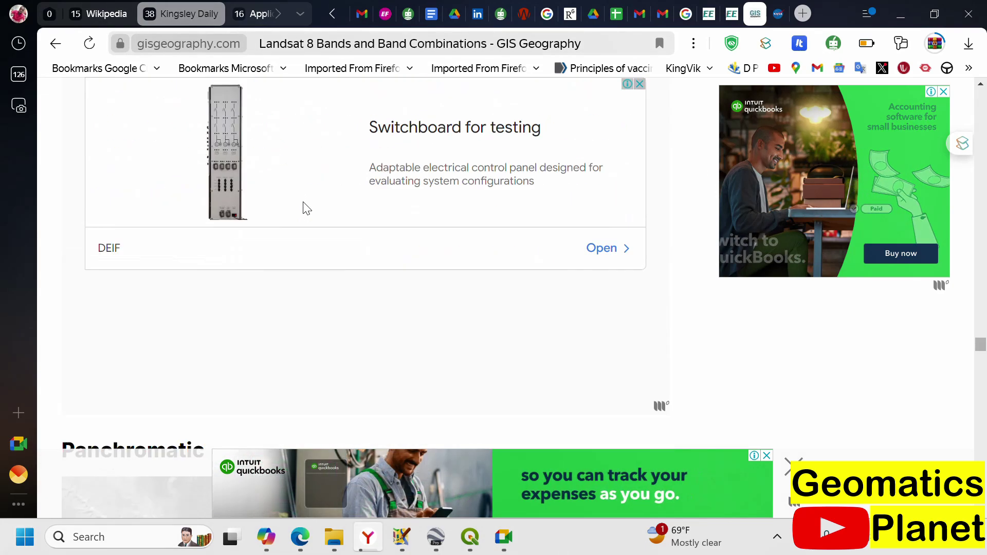
scroll(282, 242, down, 5)
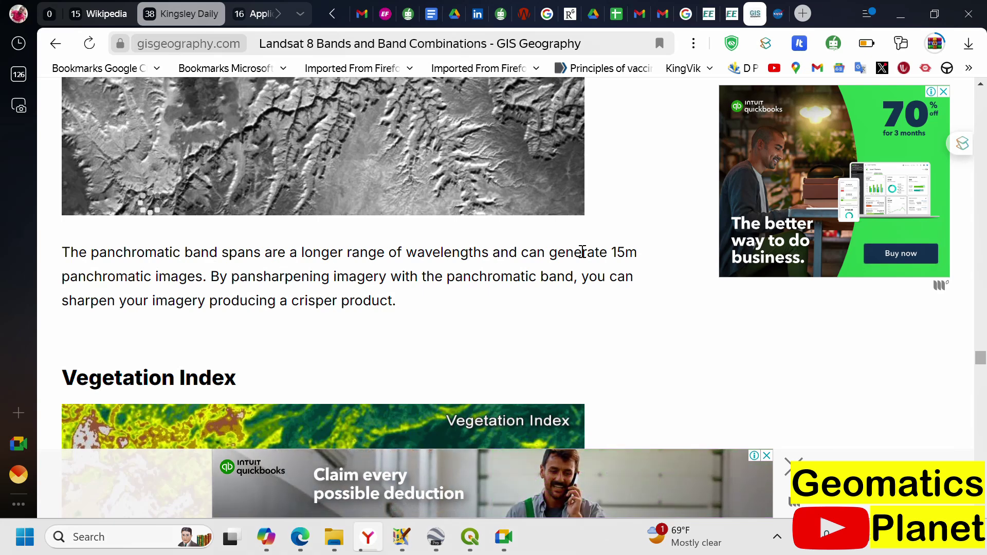
drag(629, 250, 638, 252)
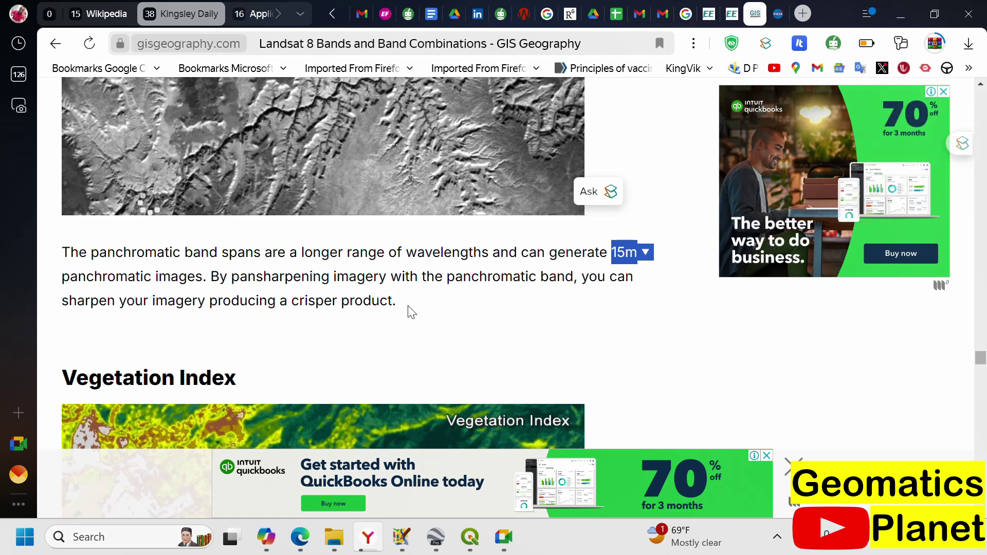
scroll(321, 282, up, 3)
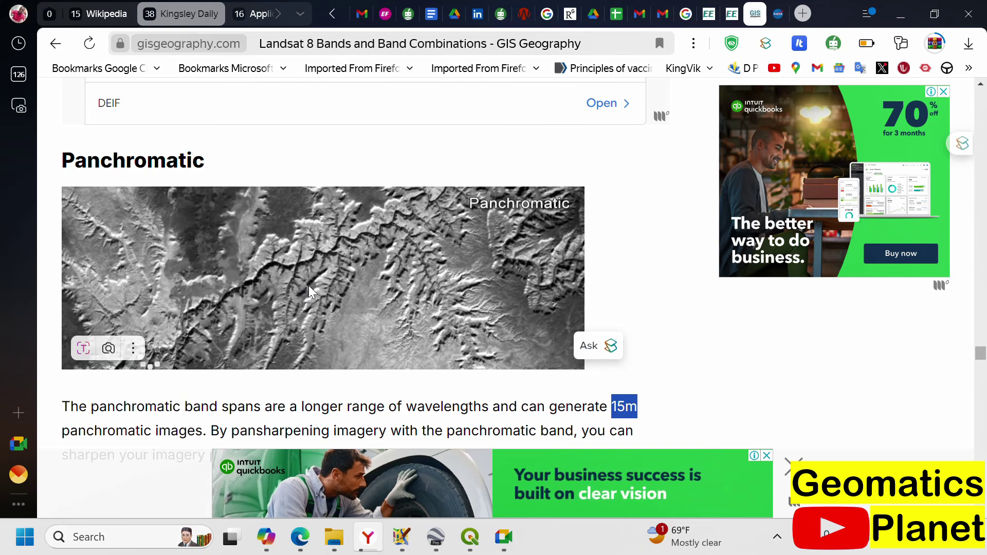
Examine the Vegetation Index sample image and read its description, including the Normalized Difference Vegetation Index (NDVI) paragraph.
scroll(308, 285, down, 10)
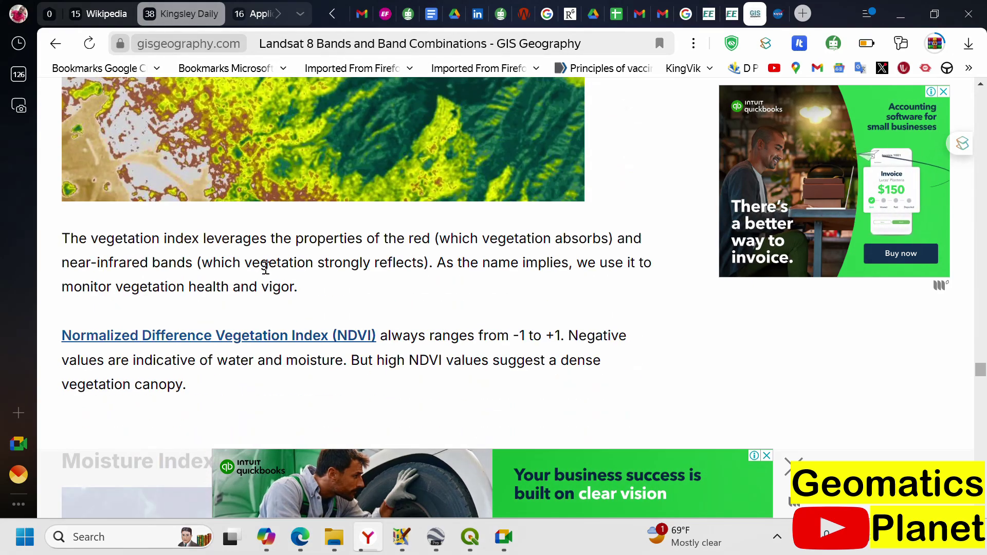
scroll(162, 180, up, 4)
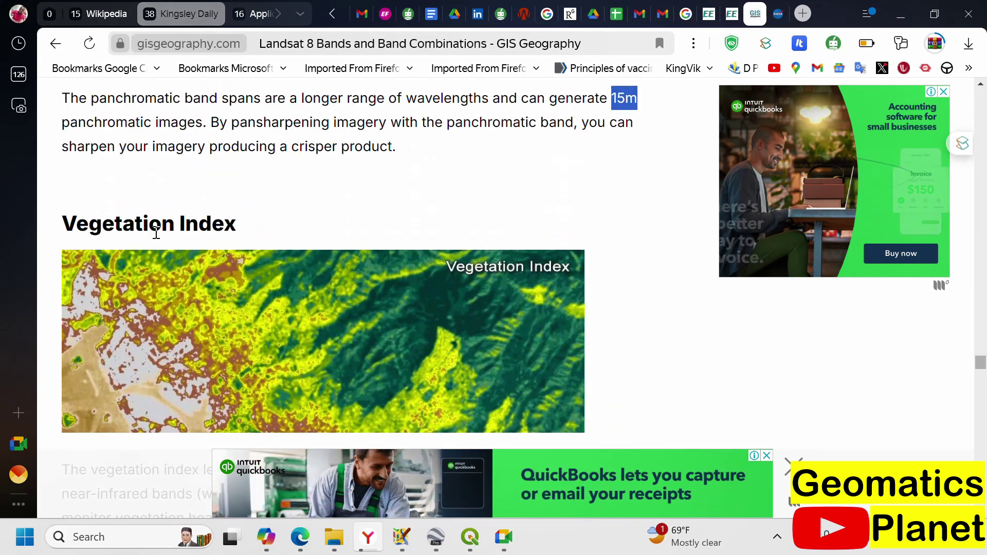
scroll(165, 225, down, 3)
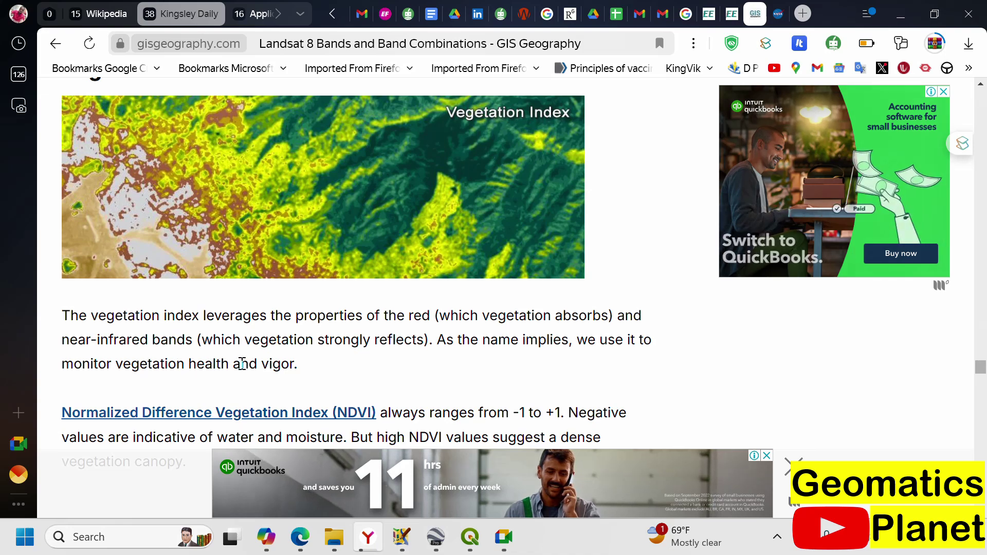
scroll(275, 355, down, 3)
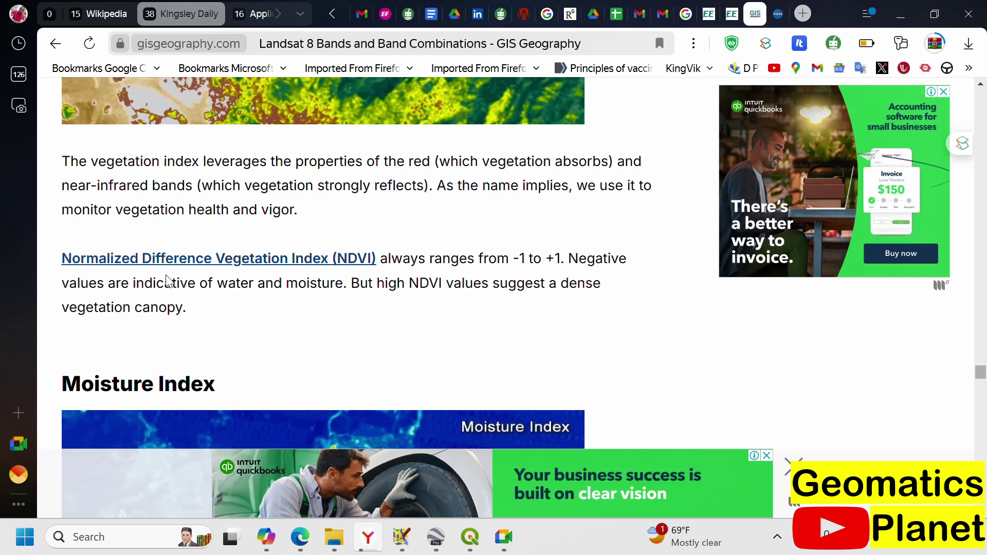
Skim the rest of the article to its end and go back to the Landsat-3, 2 & 1 Multispectral Scanner band table.
scroll(166, 280, down, 10)
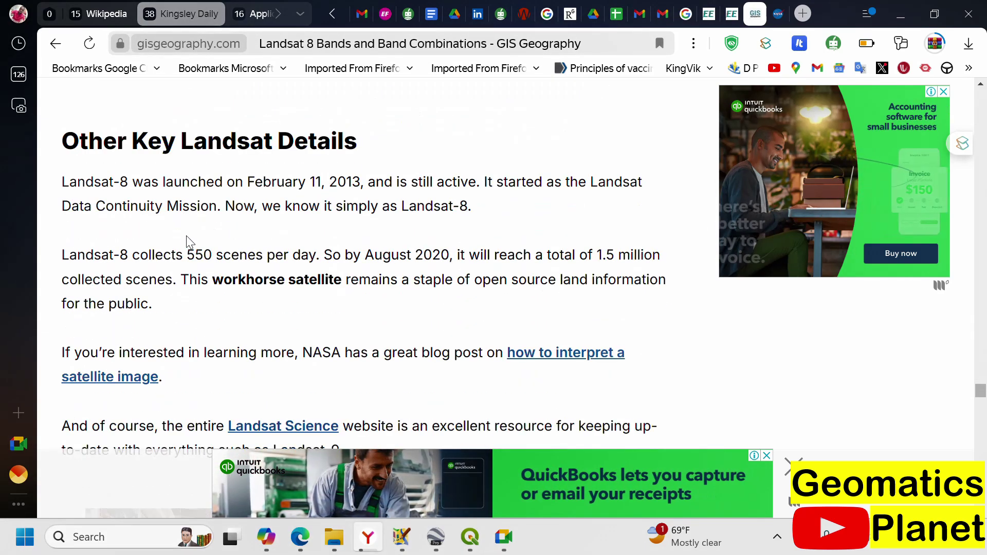
scroll(211, 214, down, 10)
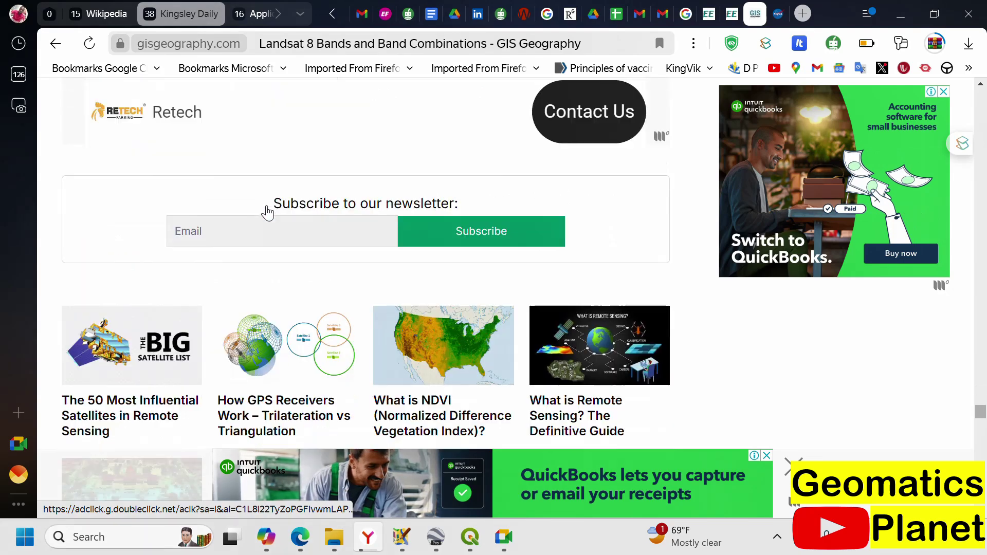
scroll(266, 212, up, 20)
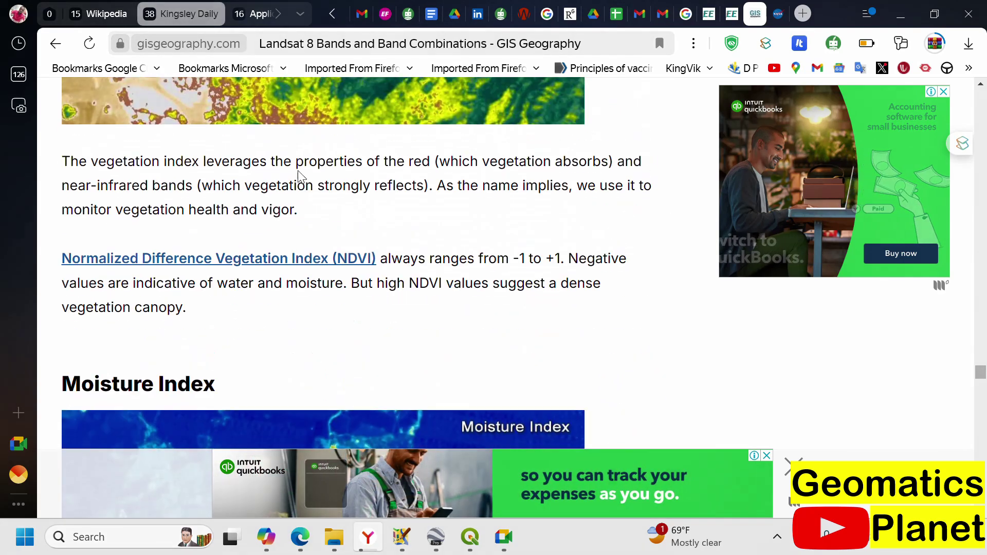
scroll(301, 177, up, 20)
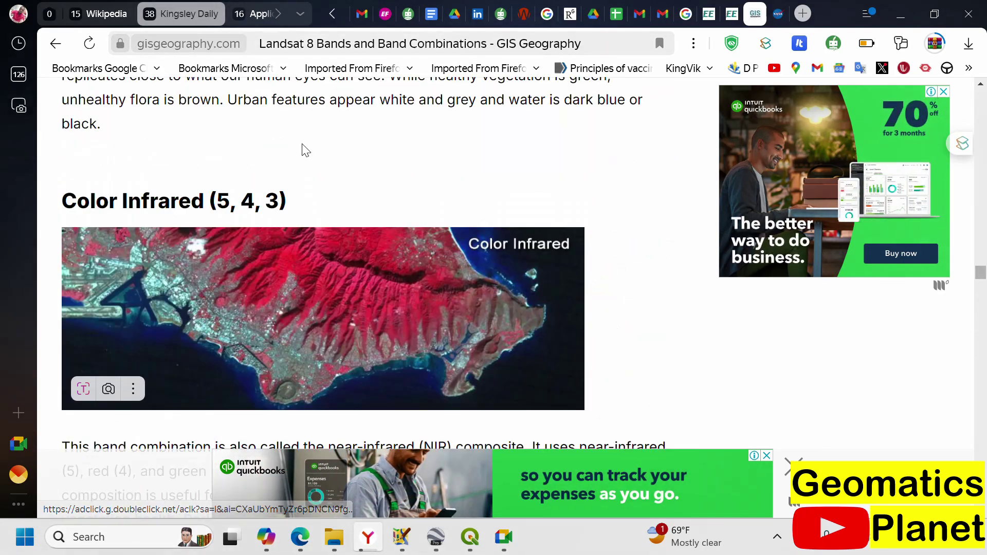
scroll(302, 151, up, 20)
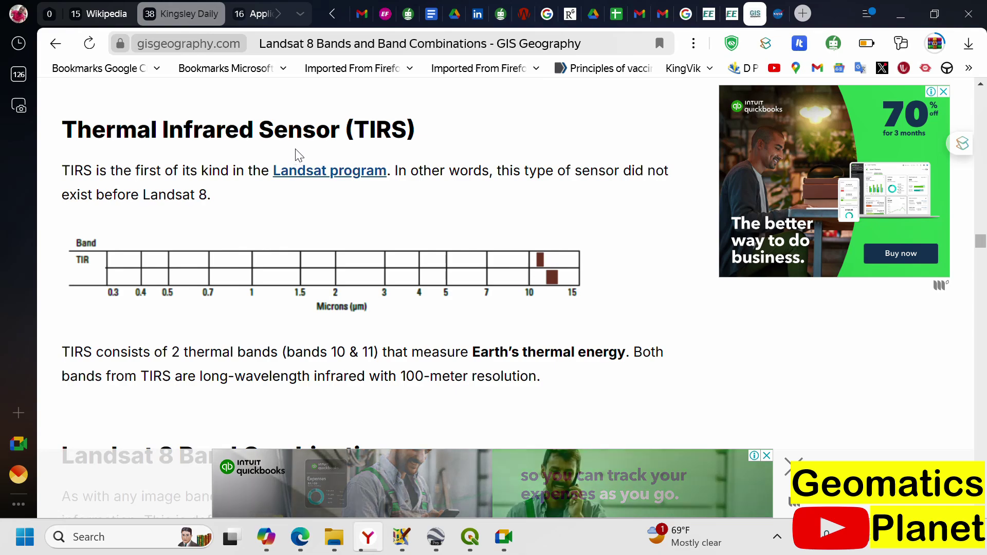
scroll(300, 155, up, 20)
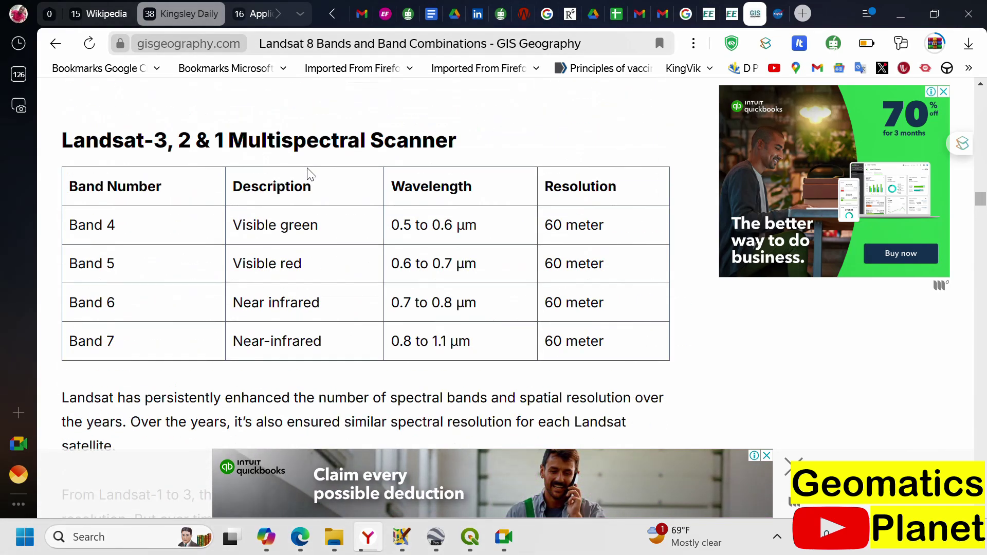
Look over the Thematic Mapper and Landsat-7 Enhanced Thematic Mapper band tables, and return to the article's introduction.
scroll(309, 174, up, 10)
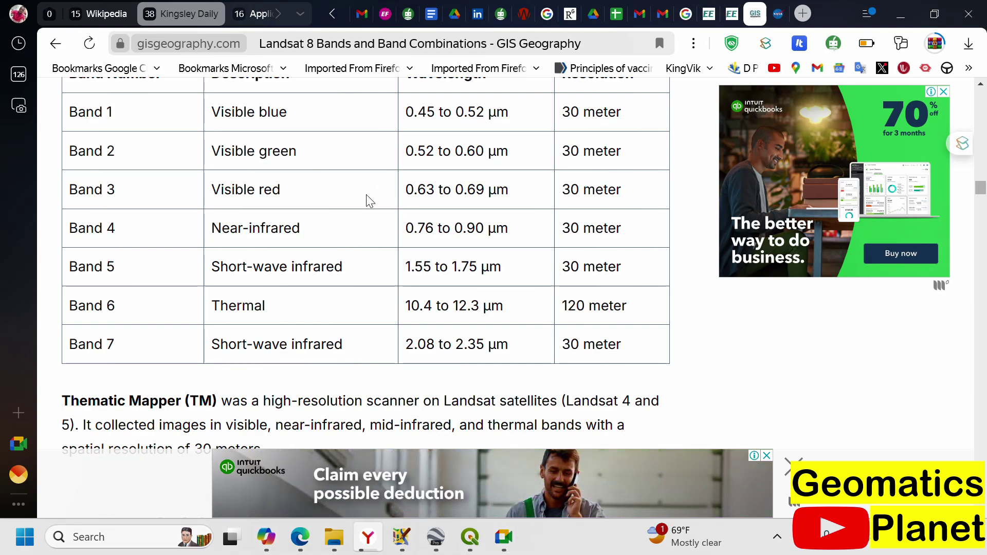
scroll(369, 200, up, 12)
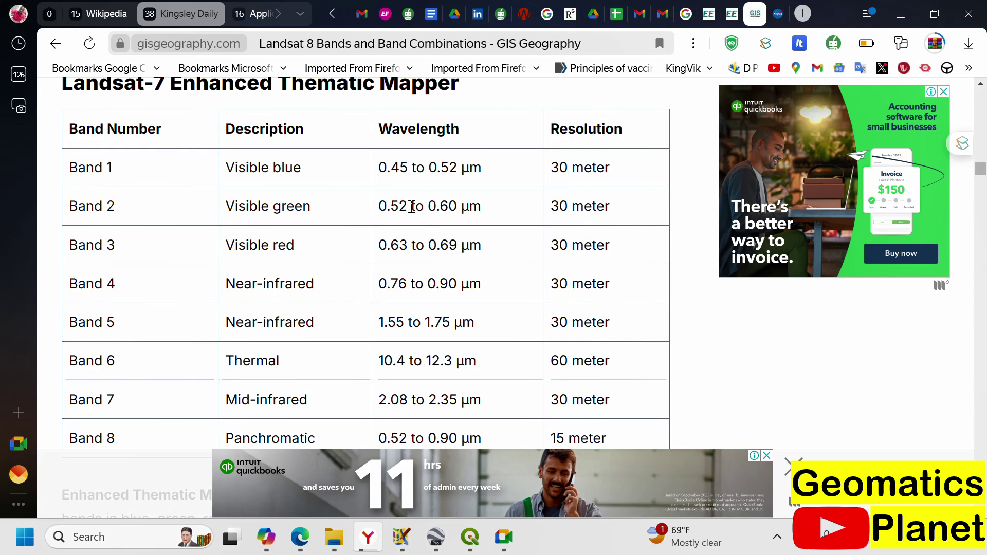
scroll(391, 203, up, 20)
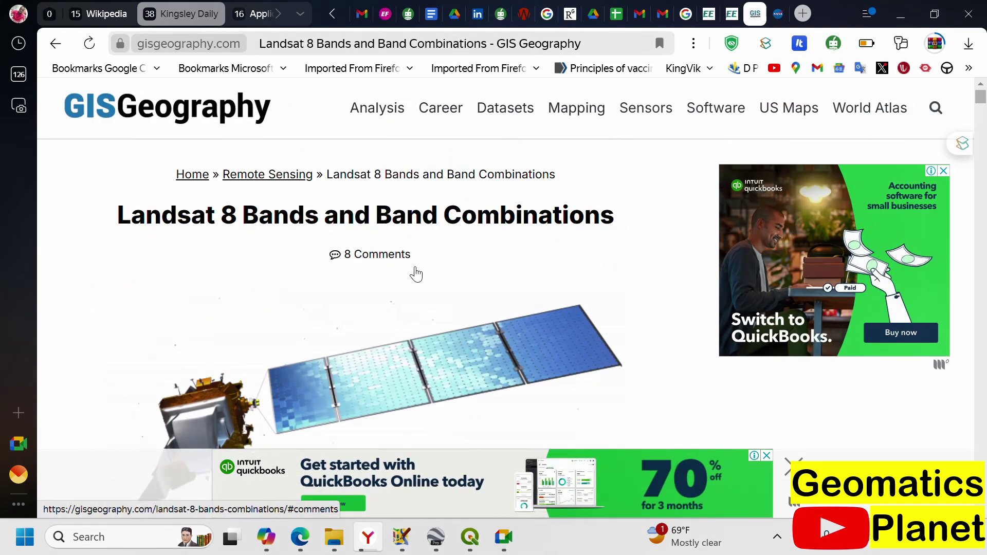
scroll(414, 288, down, 4)
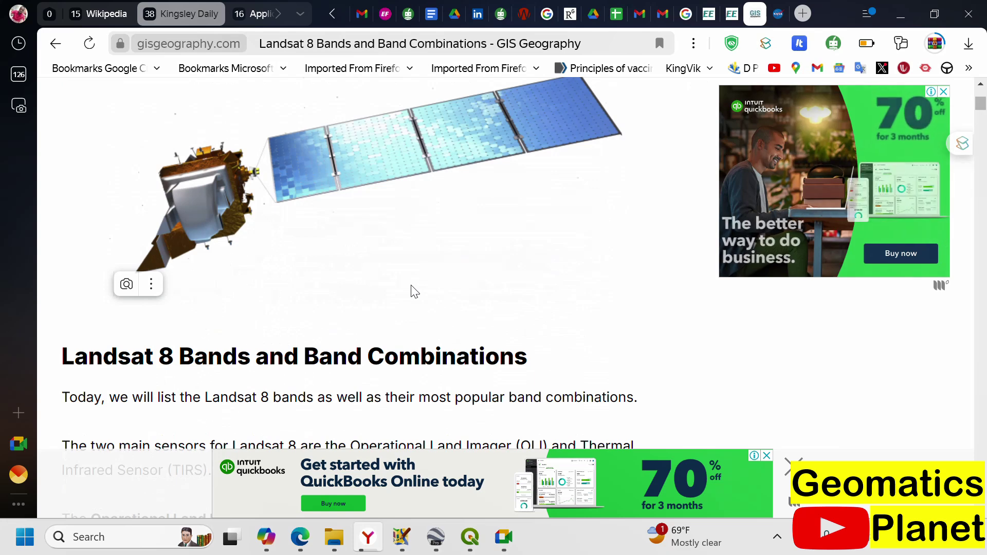